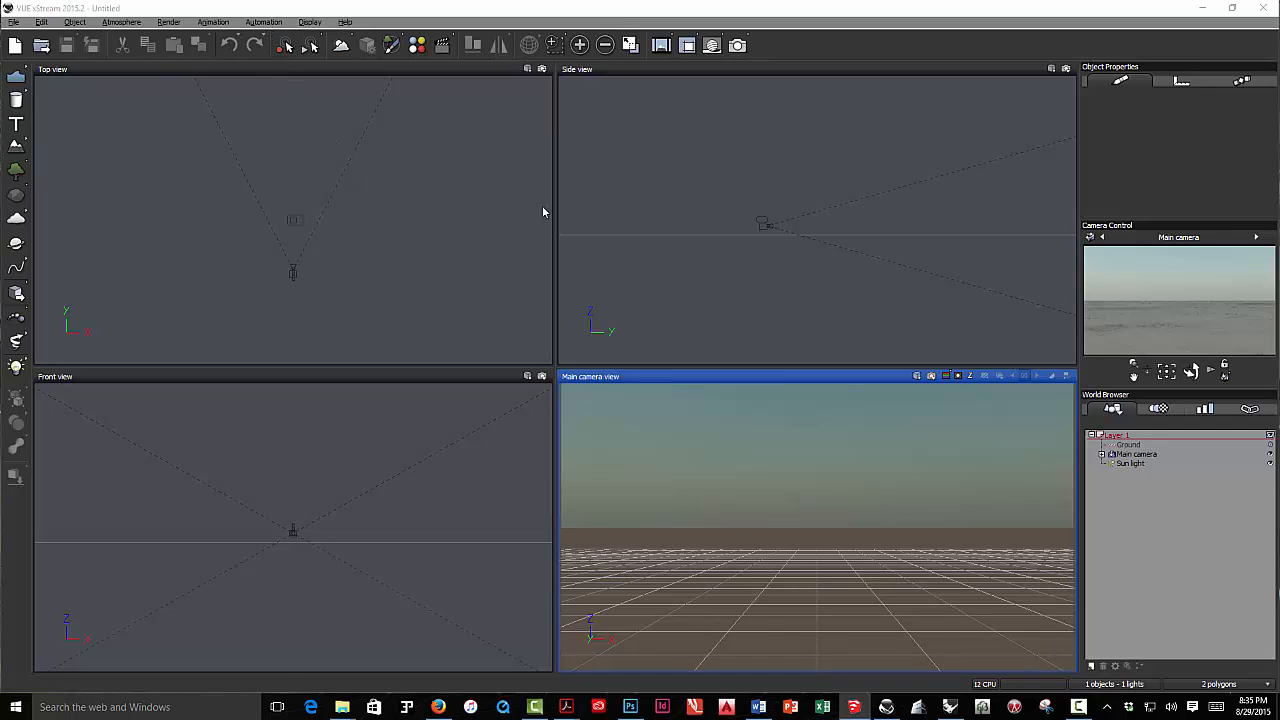
# Step: Create a new scene using the first atmosphere preset in the Daytime/Spectral Sunshine collection
pyautogui.click(14, 22)
pyautogui.click(28, 37)
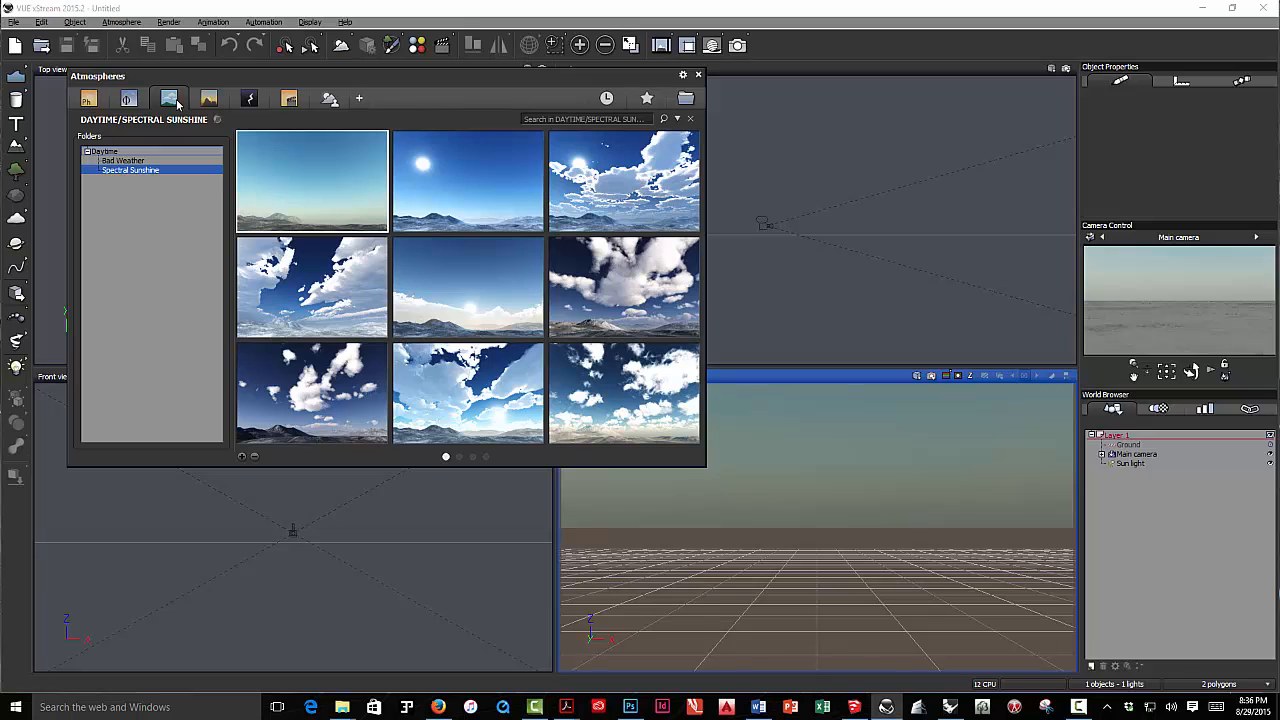
pyautogui.doubleClick(293, 168)
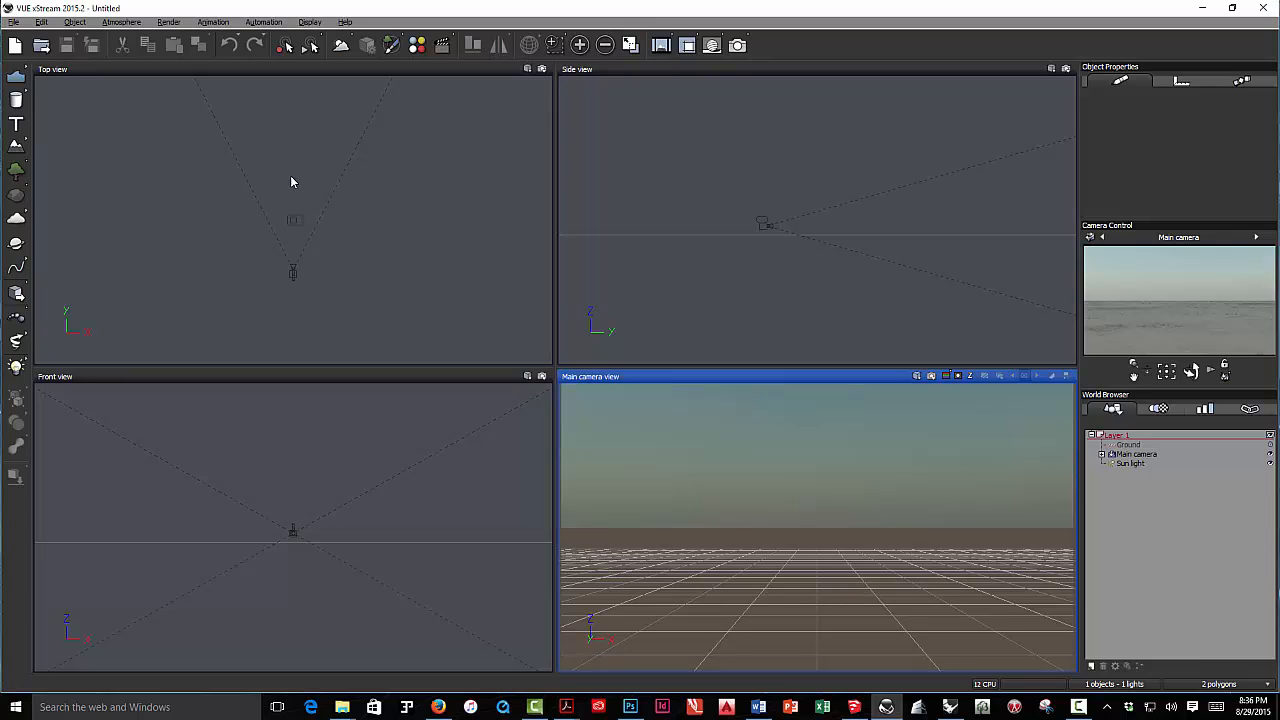
# Step: Run the Python script LoadScene.py from the "SU export - import with Windows" folder to import the SketchUp model
pyautogui.click(261, 22)
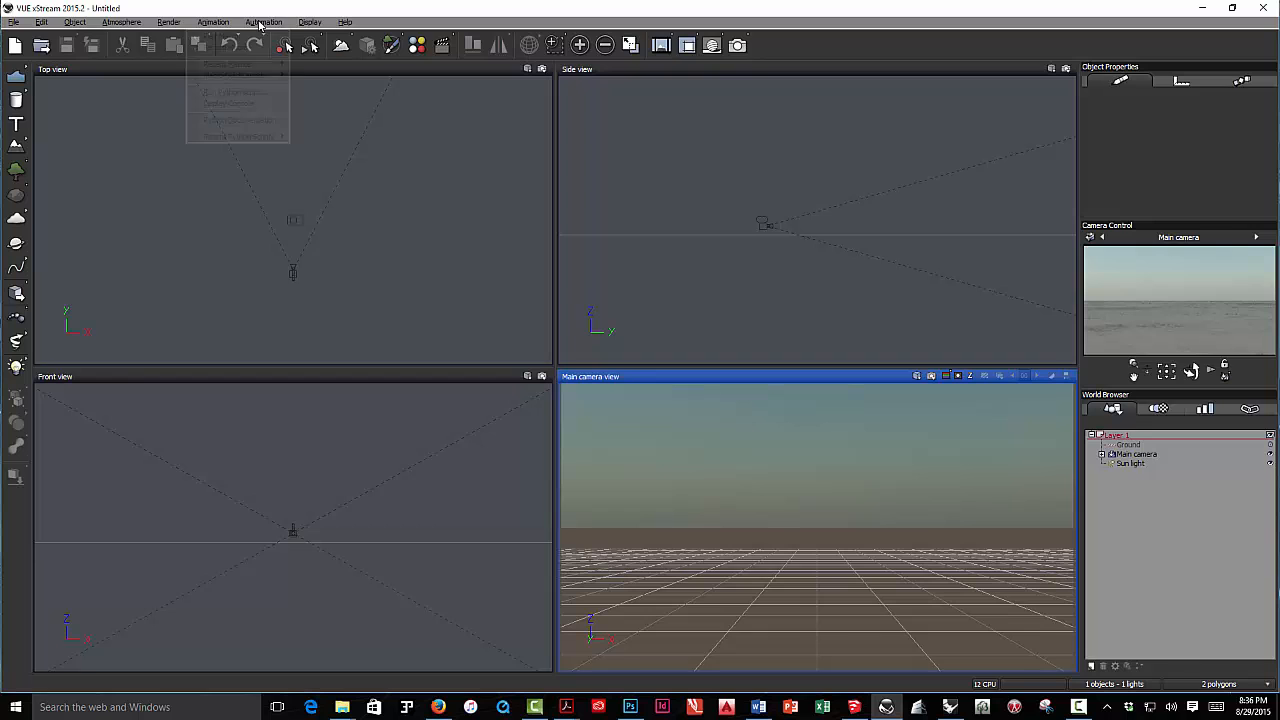
pyautogui.click(236, 92)
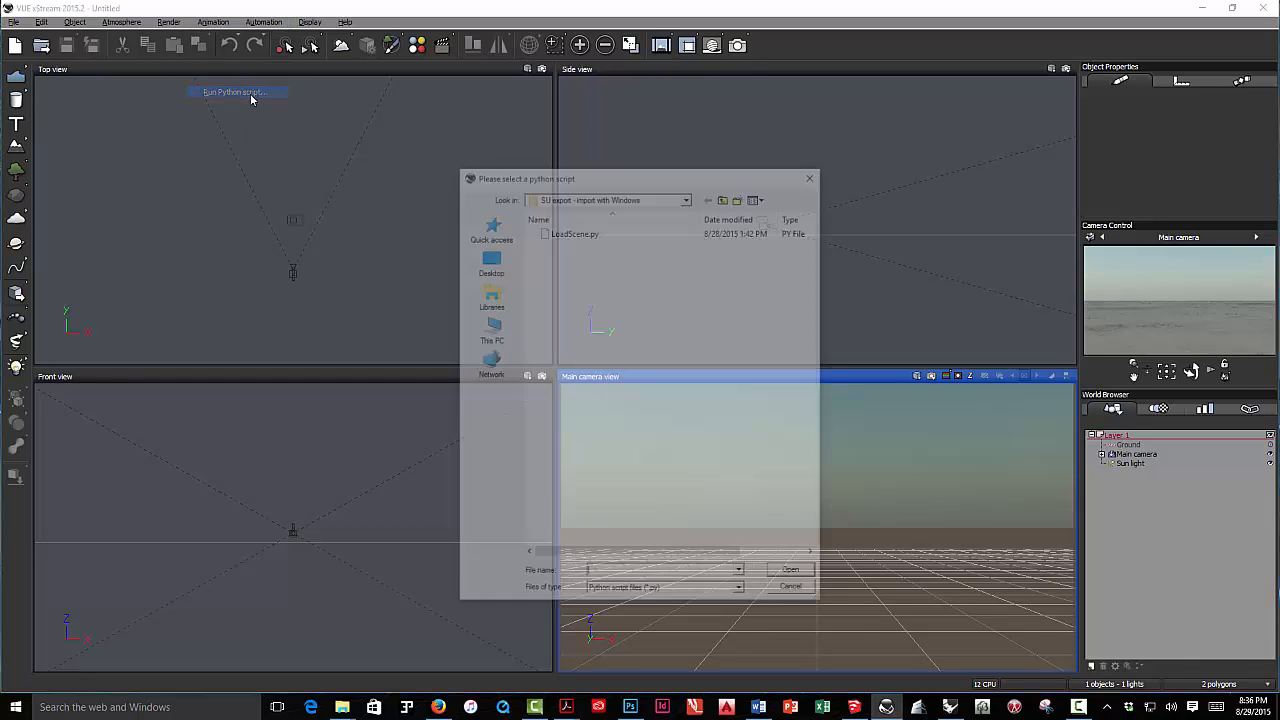
pyautogui.click(687, 196)
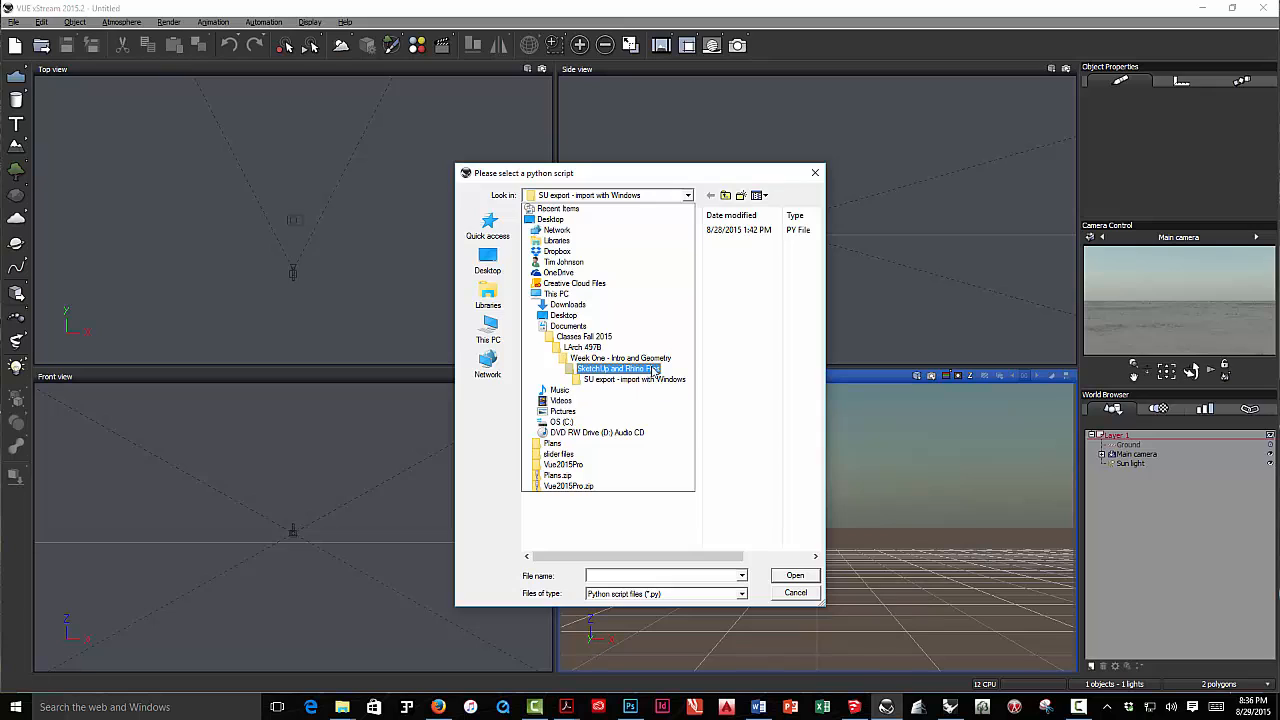
pyautogui.click(613, 368)
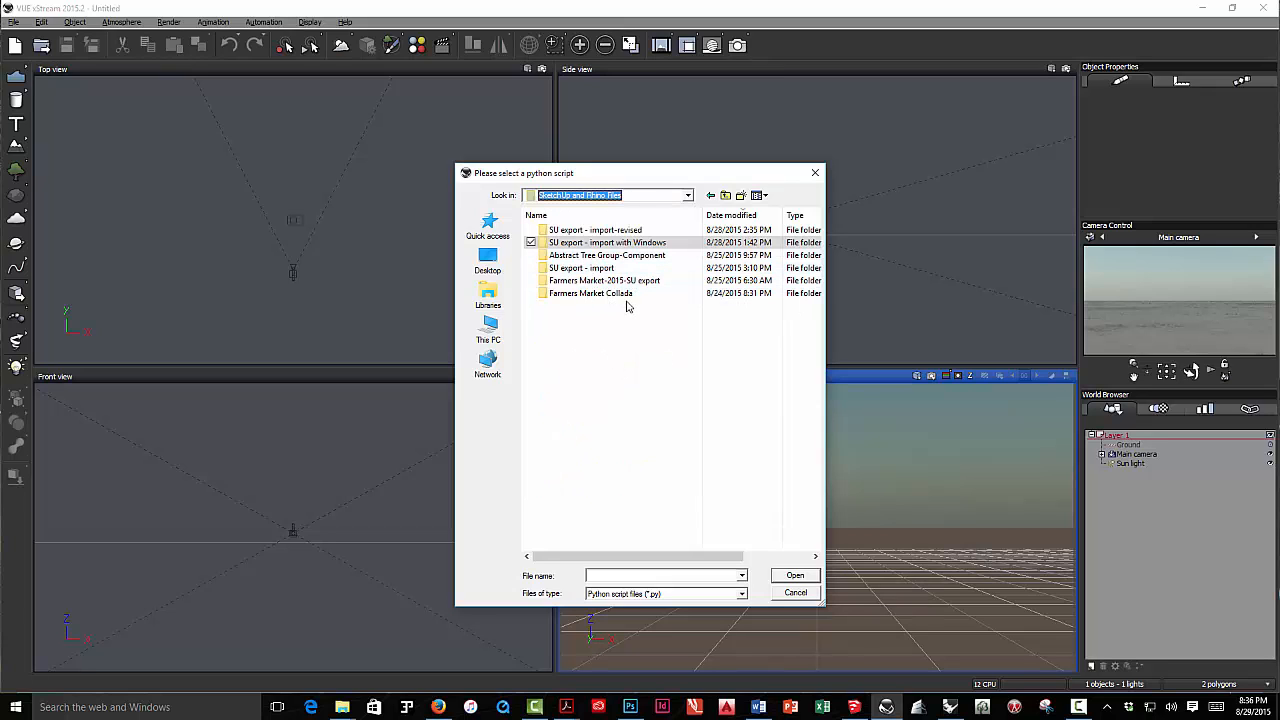
pyautogui.doubleClick(615, 244)
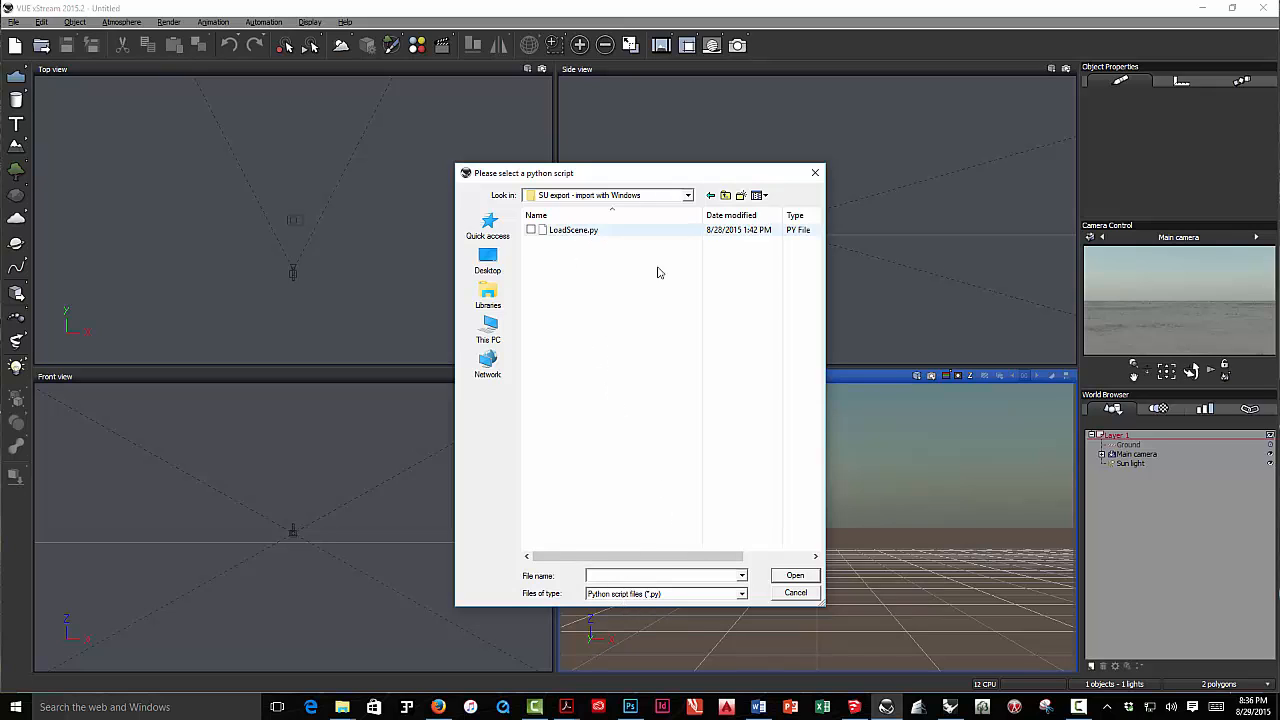
pyautogui.click(541, 234)
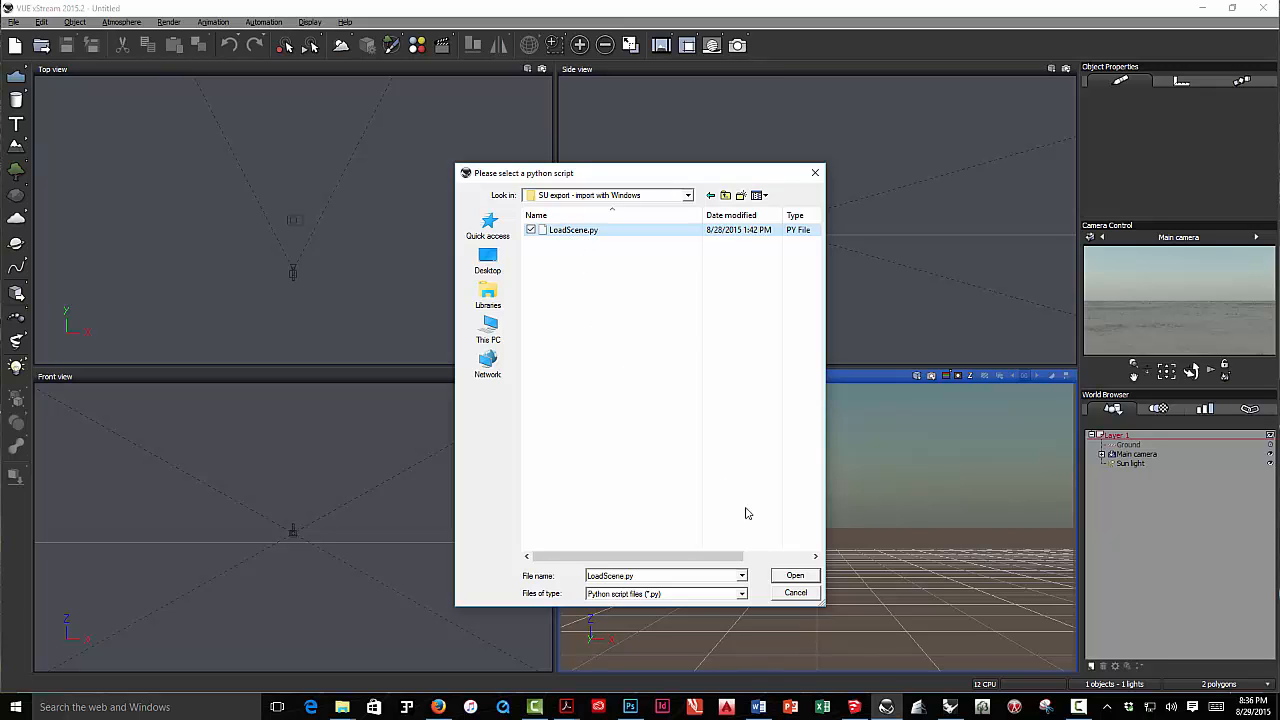
pyautogui.click(792, 577)
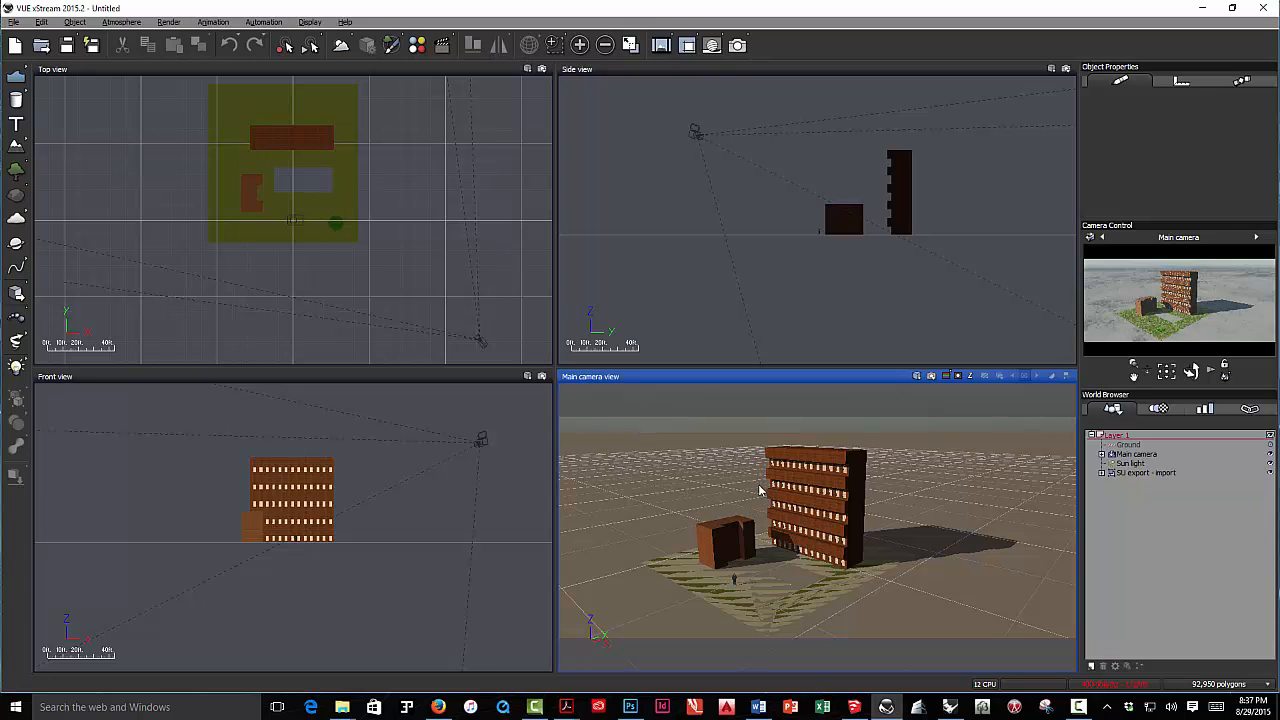
# Step: Move the main camera diagonally closer to the buildings in plan and raise its target to about the camera's height
pyautogui.click(483, 342)
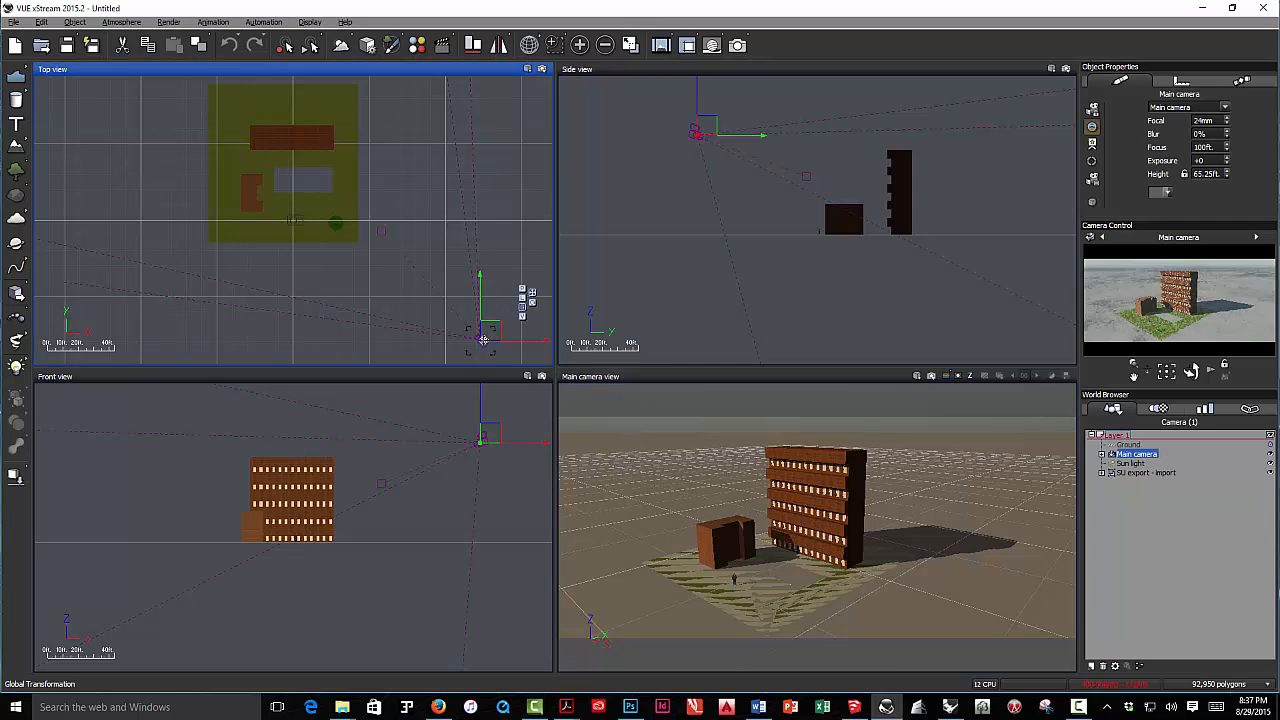
pyautogui.moveTo(488, 331); pyautogui.dragTo(425, 285)
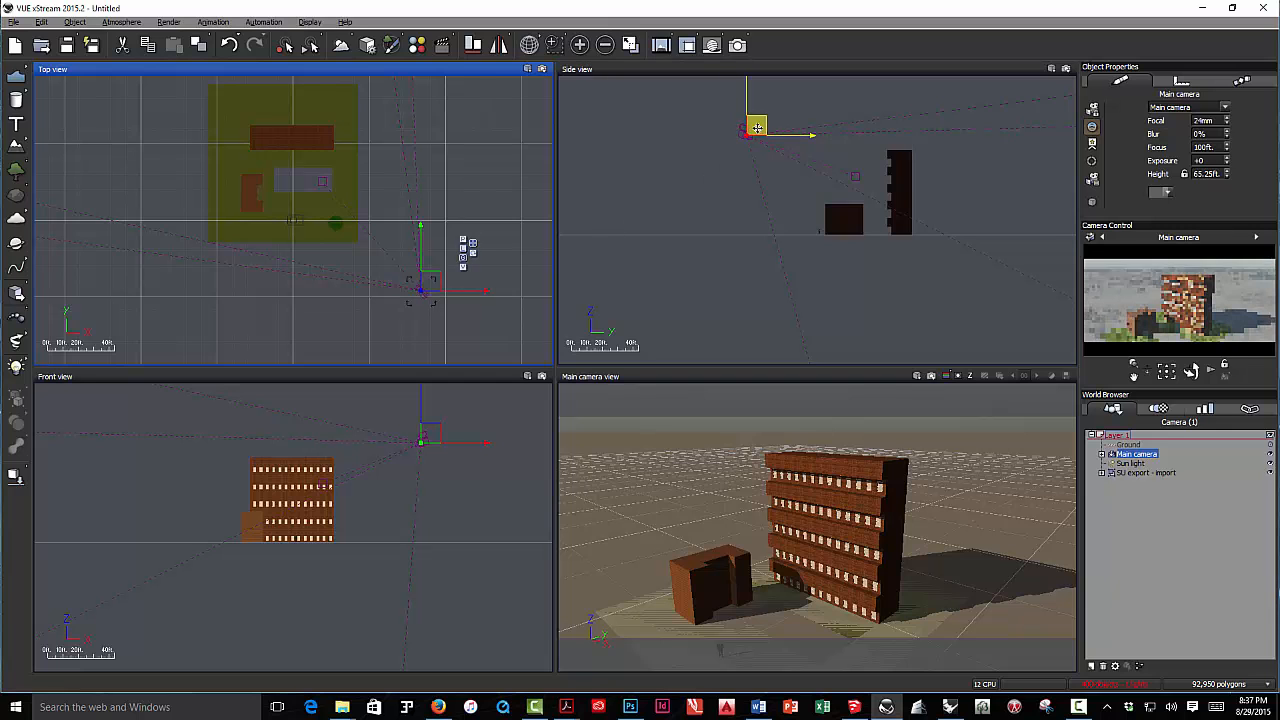
pyautogui.click(757, 126)
pyautogui.click(854, 178)
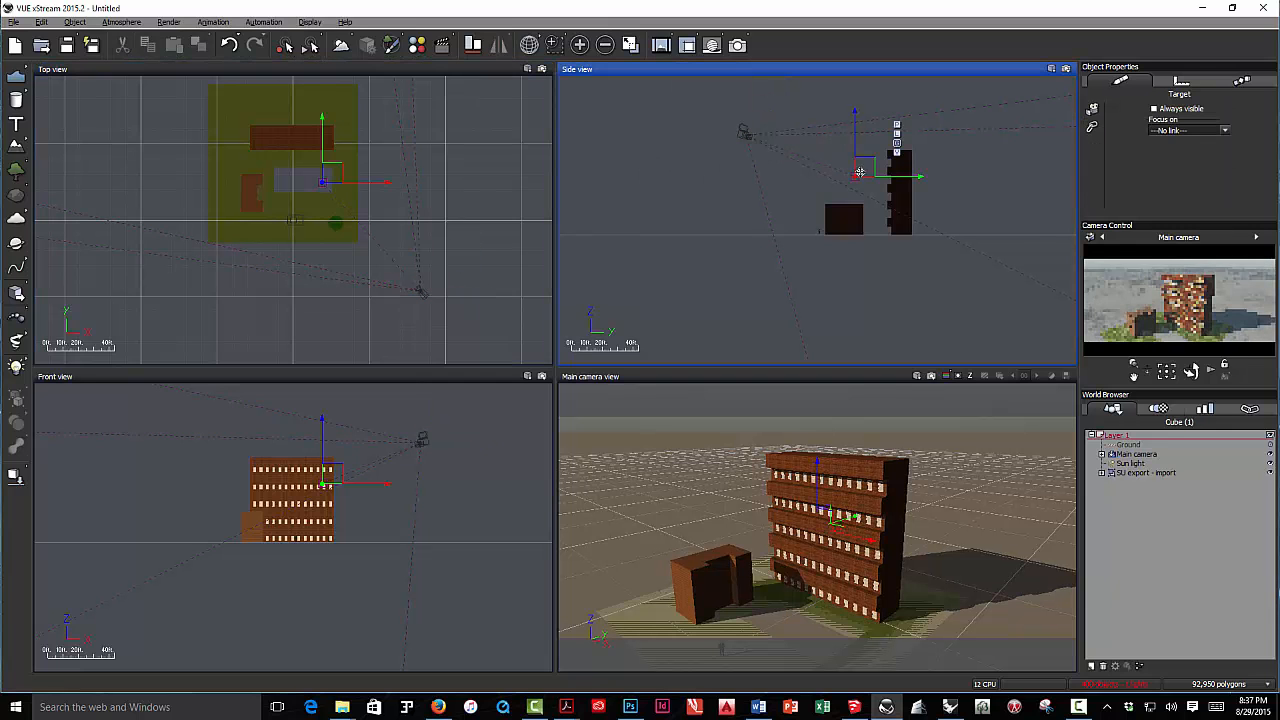
pyautogui.moveTo(861, 169); pyautogui.dragTo(861, 132)
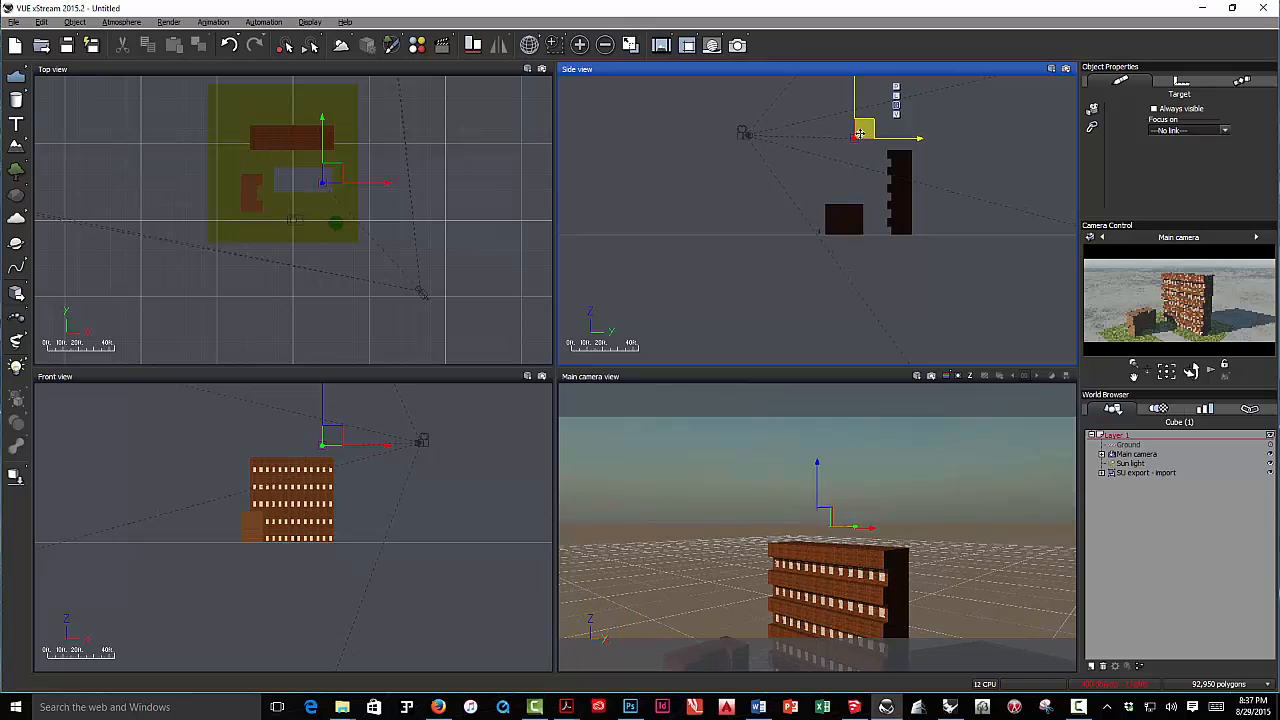
# Step: Lower the main camera to a height of about 5.3 ft and move it in plan to just outside the lawn's near corner
pyautogui.click(746, 134)
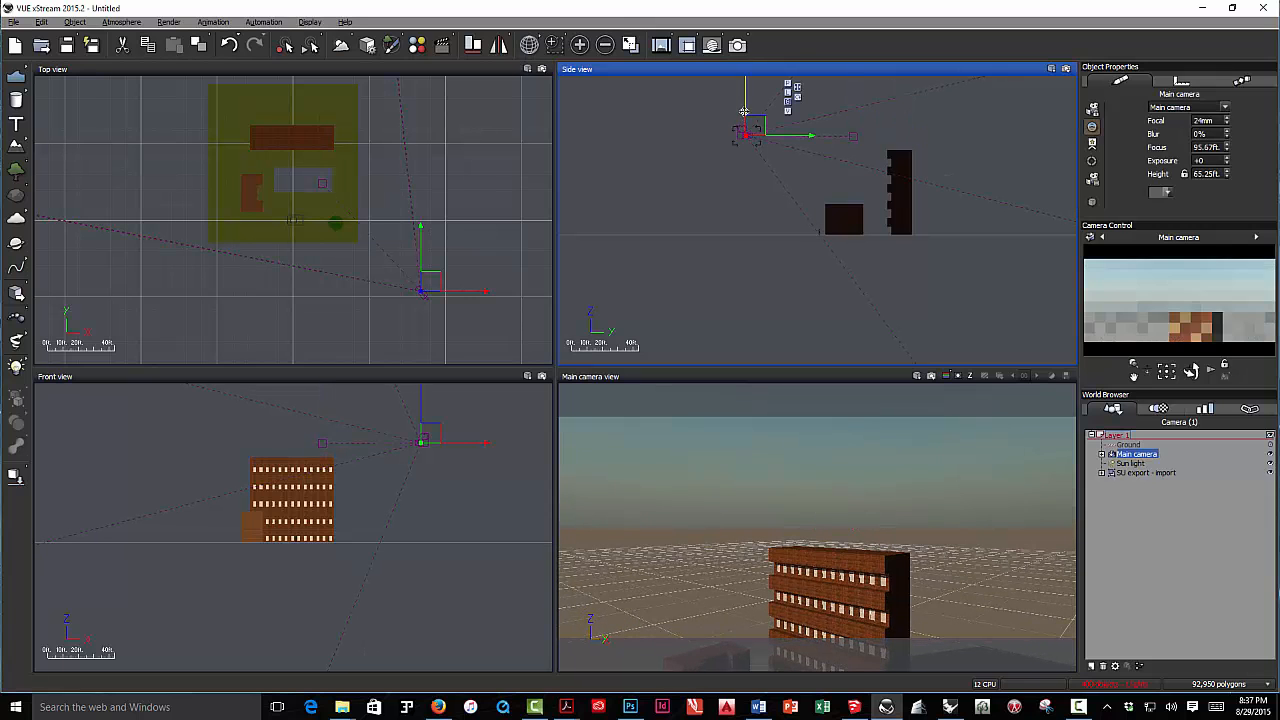
pyautogui.moveTo(747, 126); pyautogui.dragTo(745, 211)
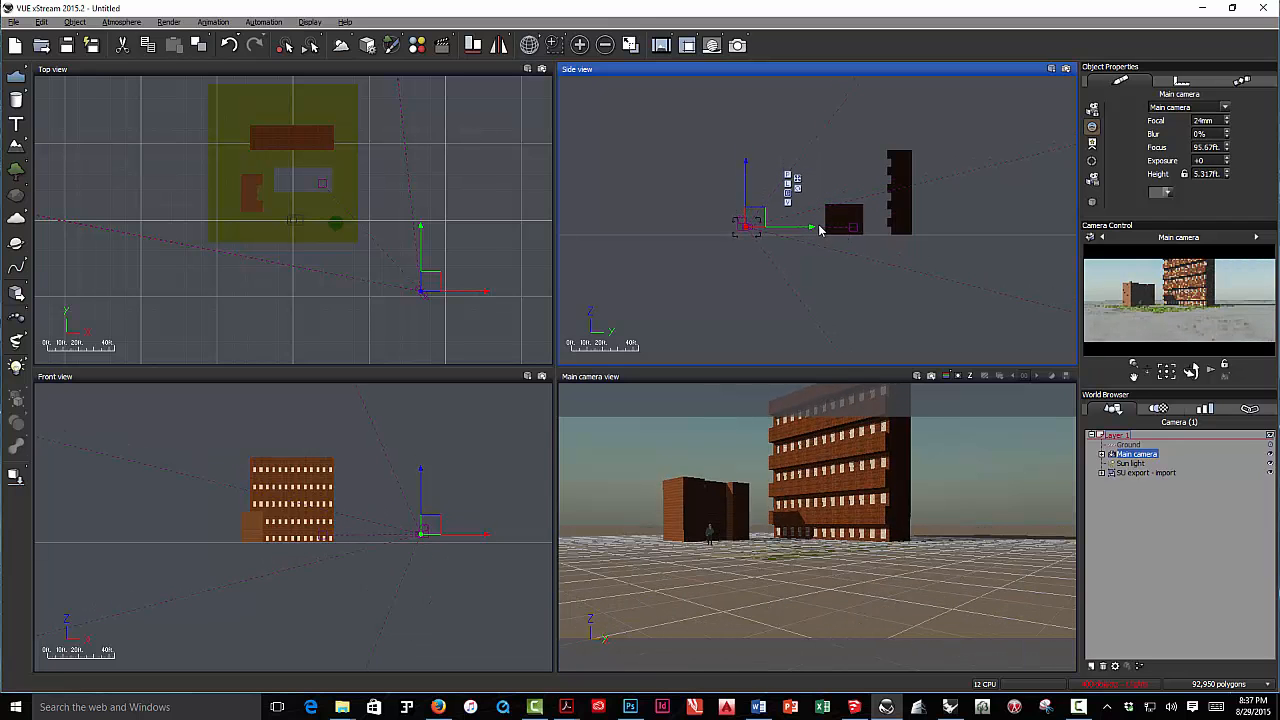
pyautogui.scroll(6, 820, 229)
pyautogui.scroll(-4, 819, 226)
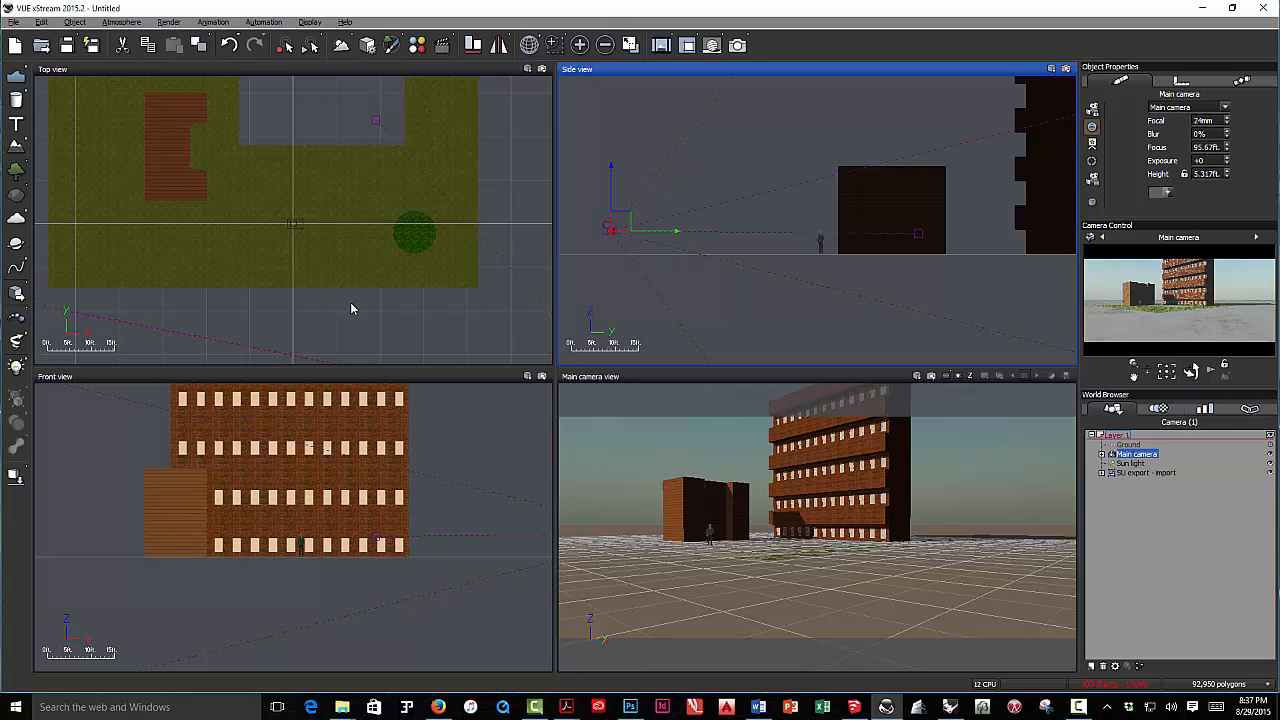
pyautogui.scroll(-4, 350, 302)
pyautogui.moveTo(469, 338); pyautogui.dragTo(420, 300)
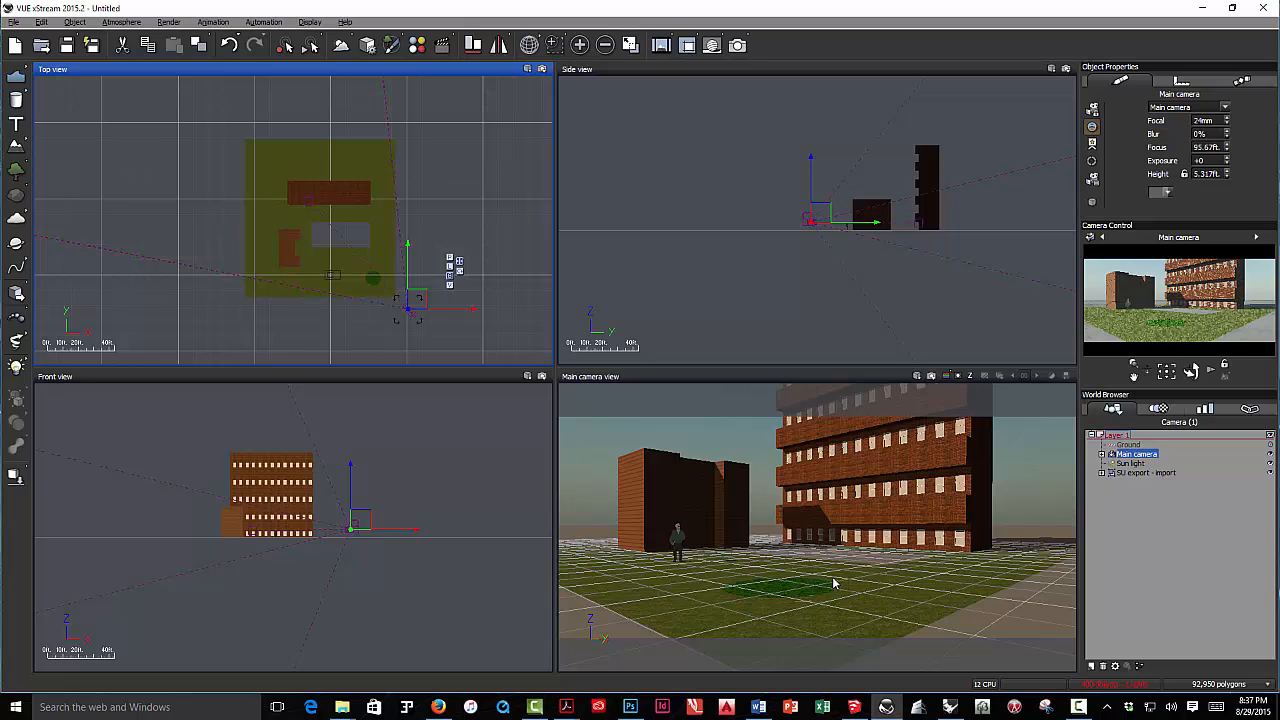
# Step: Delete the Ground infinite plane from the scene
pyautogui.click(1130, 445)
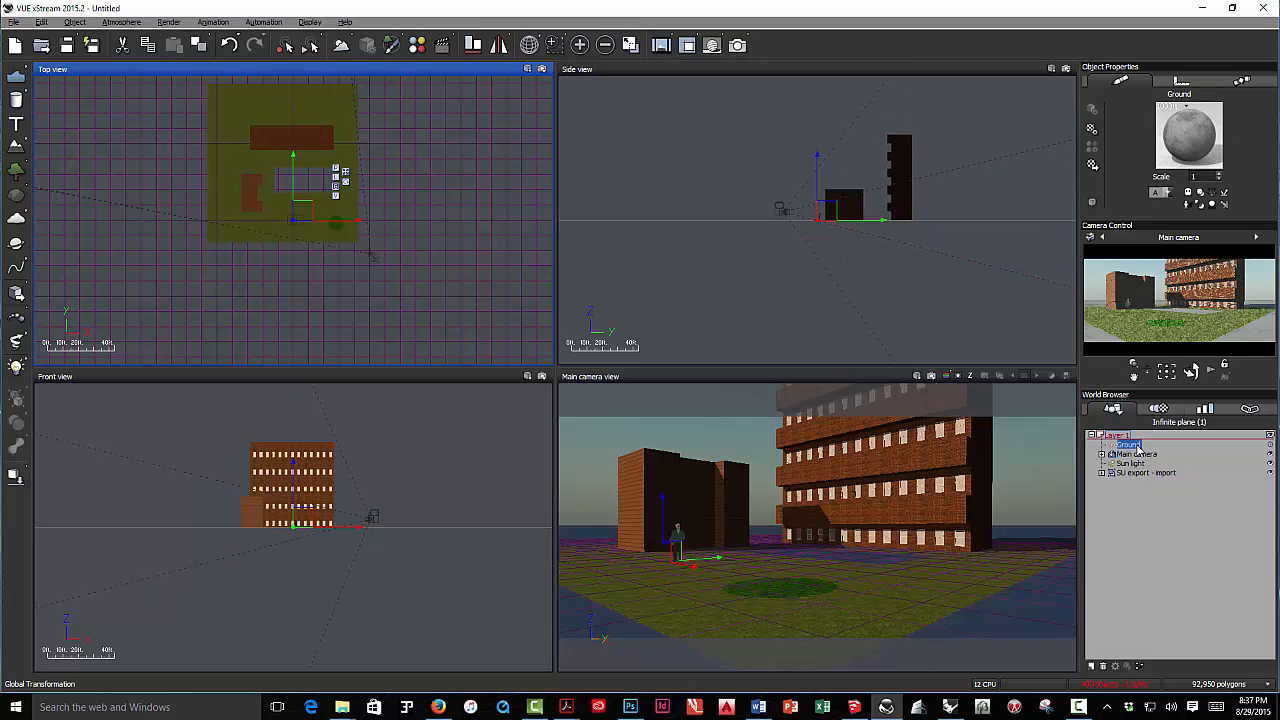
pyautogui.rightClick(1137, 447)
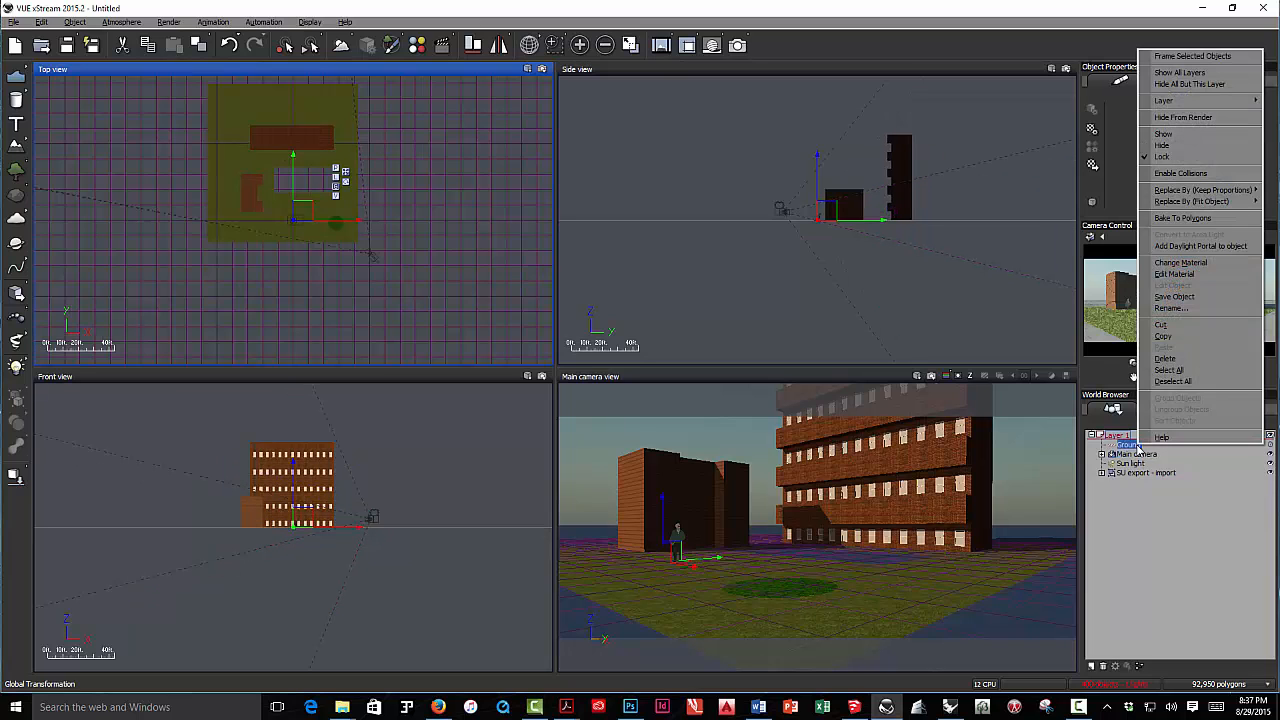
pyautogui.click(1164, 360)
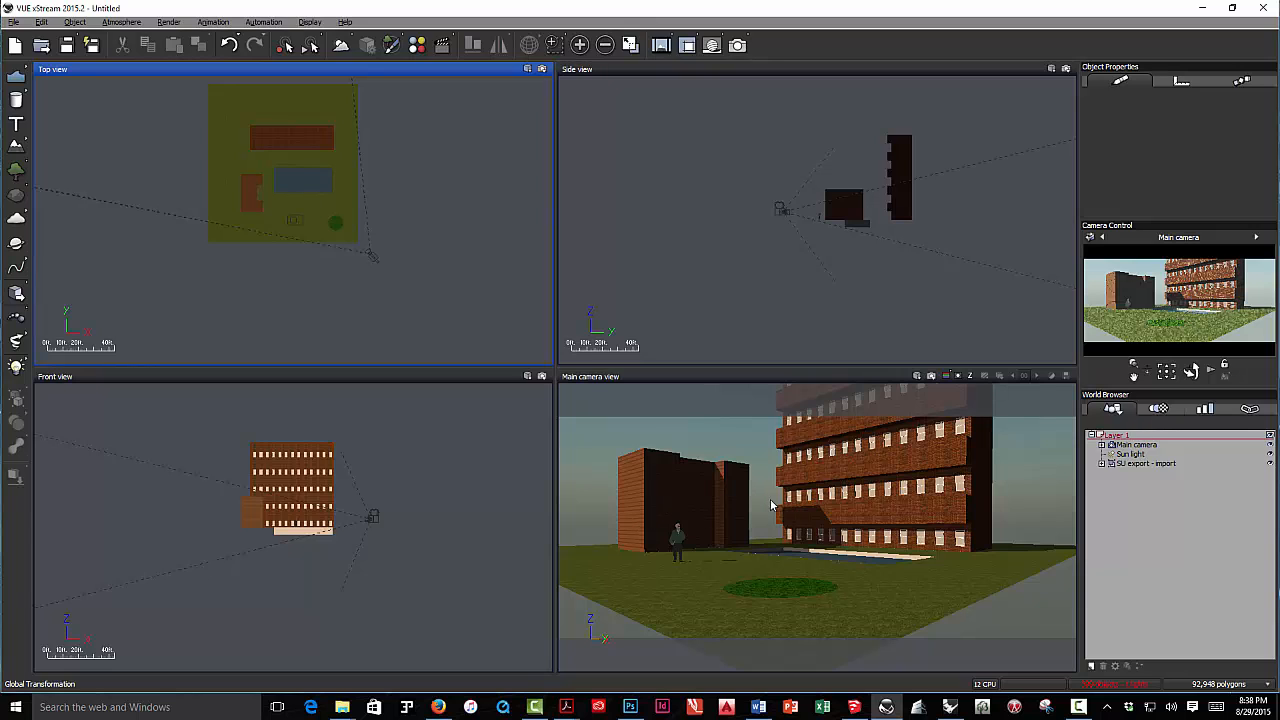
# Step: Move the sun light slightly higher and closer to the buildings so it lights the camera-facing facades
pyautogui.click(697, 201)
pyautogui.scroll(-10, 696, 199)
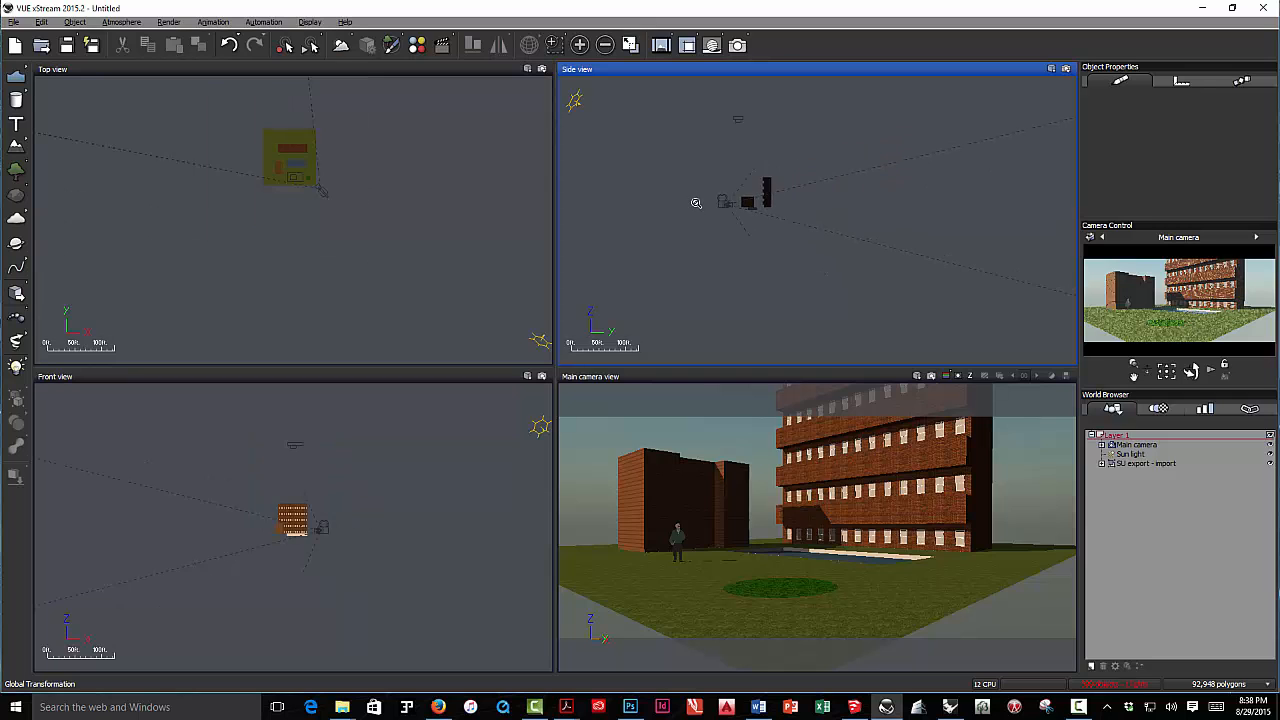
pyautogui.moveTo(702, 194); pyautogui.dragTo(778, 230, button='middle')
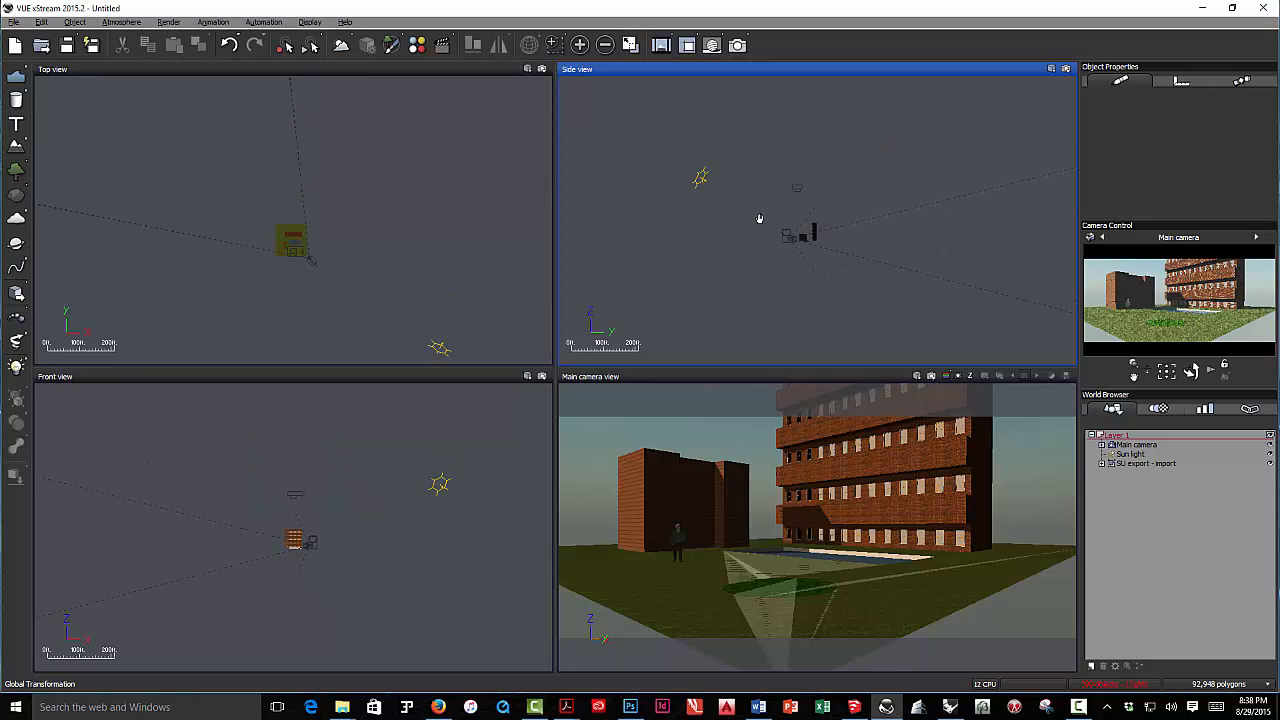
pyautogui.click(704, 179)
pyautogui.moveTo(716, 162)
pyautogui.mouseDown()
pyautogui.moveTo(750, 136)
pyautogui.moveTo(728, 152)
pyautogui.mouseUp()
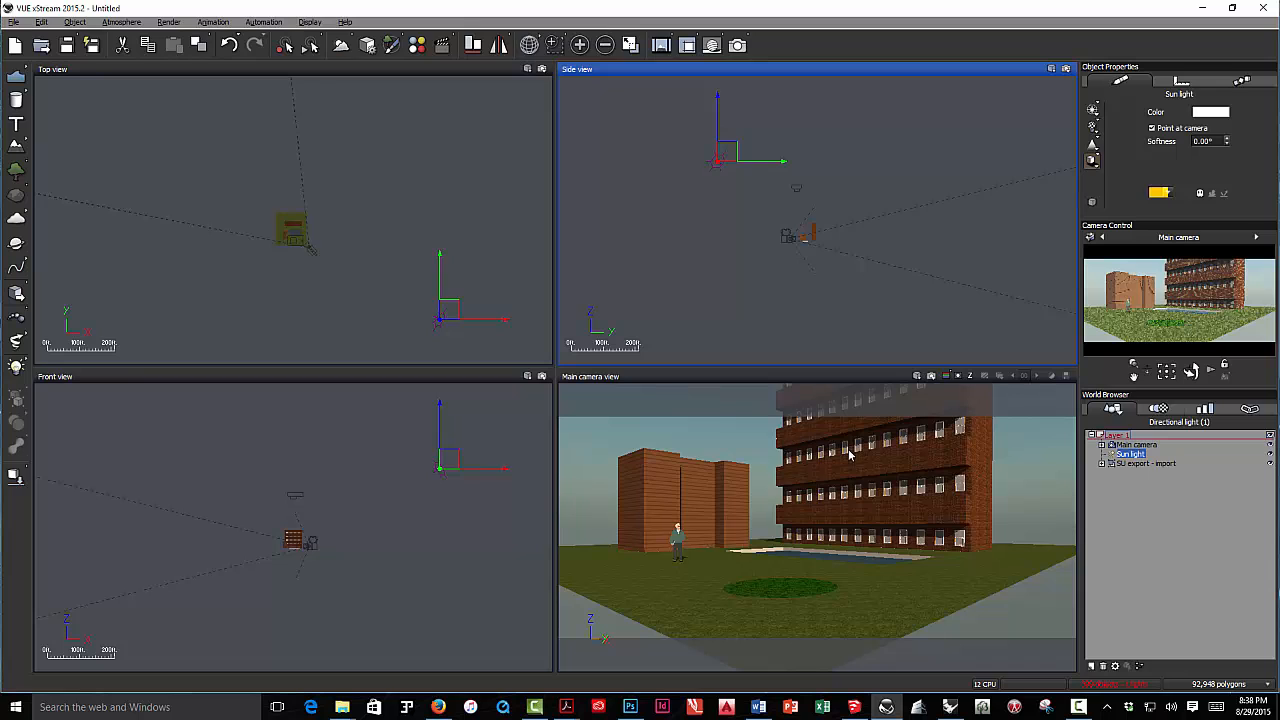
# Step: Centre the site in the plan view and run a quick render of the main camera view
pyautogui.click(318, 248)
pyautogui.scroll(5, 316, 250)
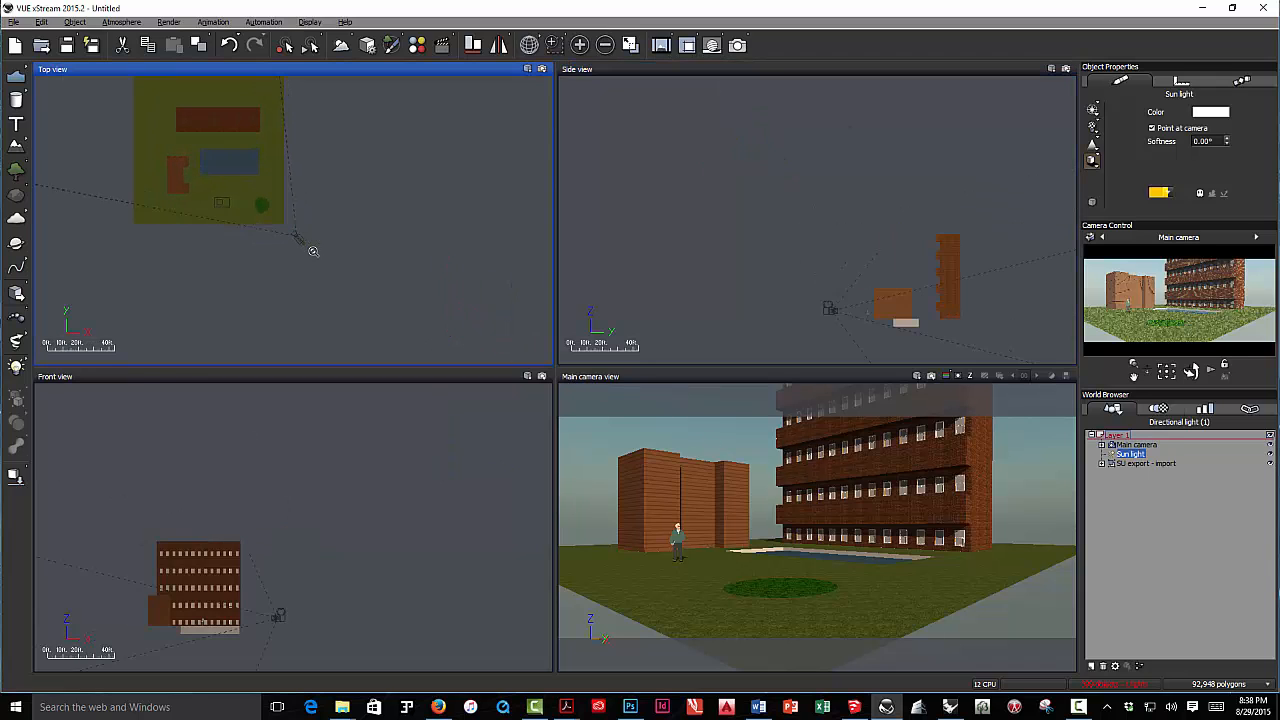
pyautogui.moveTo(361, 221); pyautogui.dragTo(404, 263, button='right')
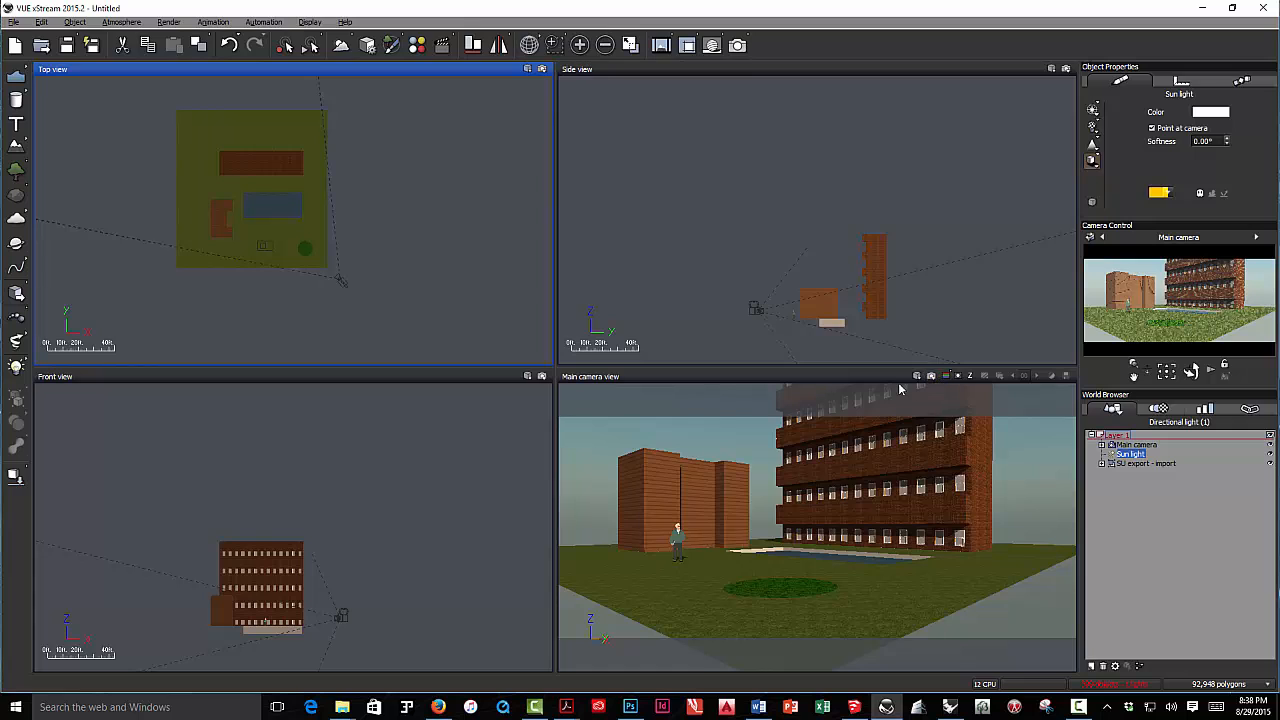
pyautogui.click(839, 380)
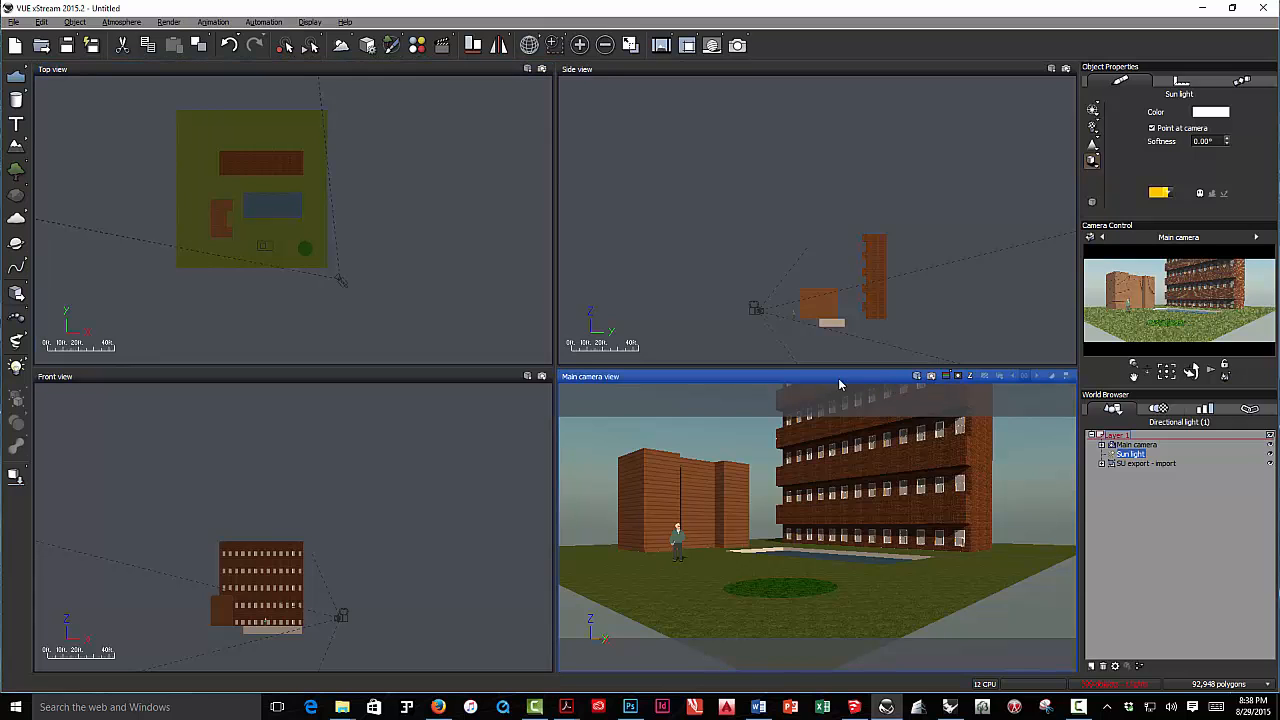
pyautogui.click(931, 377)
pyautogui.click(957, 407)
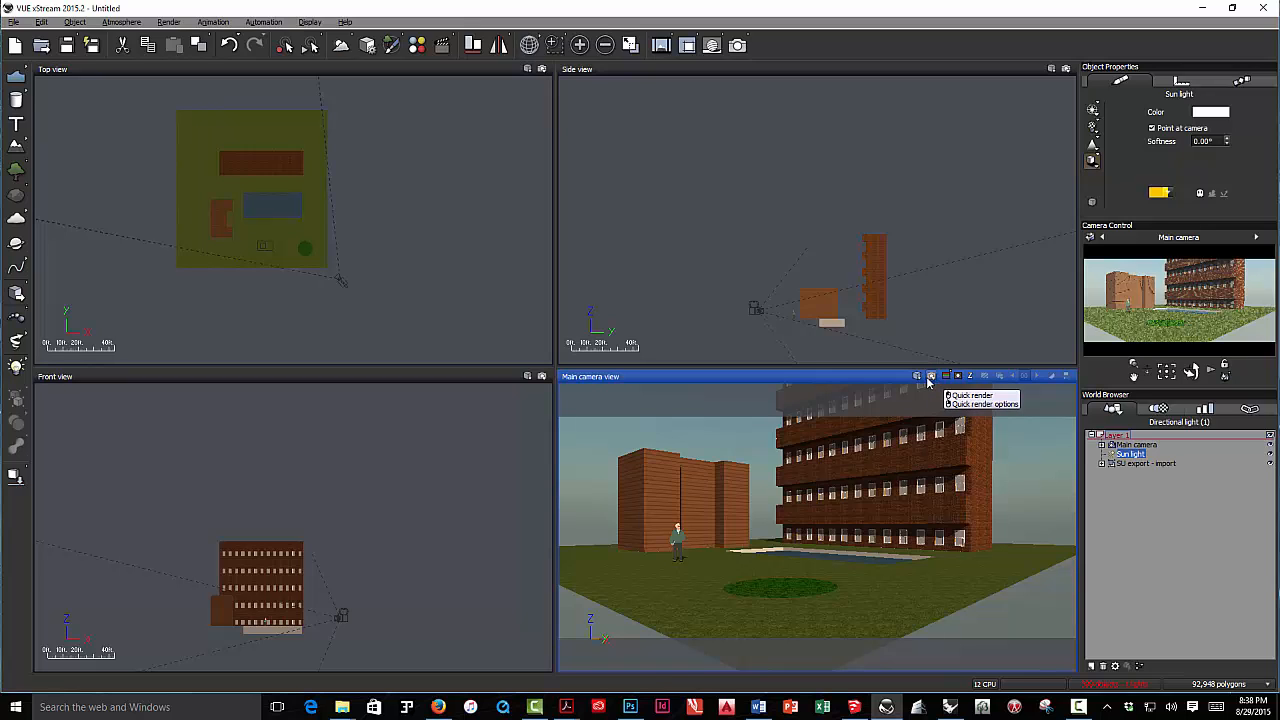
pyautogui.click(930, 377)
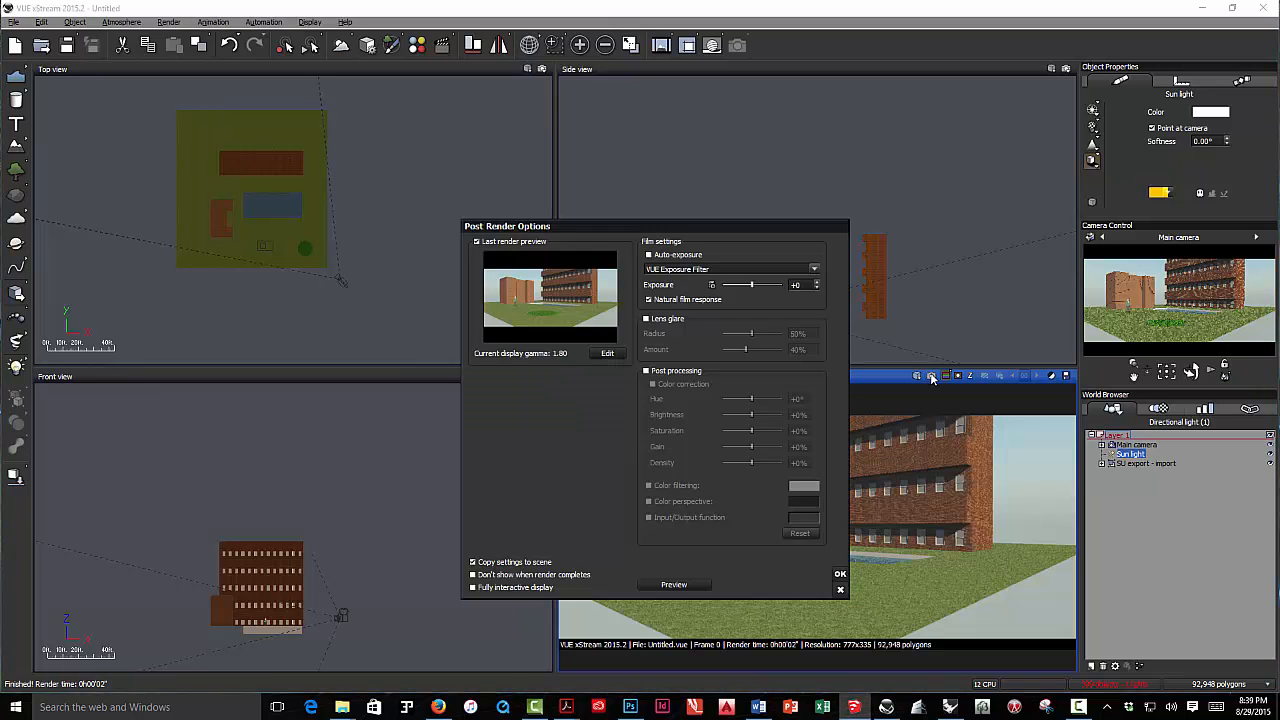
# Step: Turn on auto-exposure, turn off natural film response, and accept the post-render options
pyautogui.click(648, 254)
pyautogui.click(649, 300)
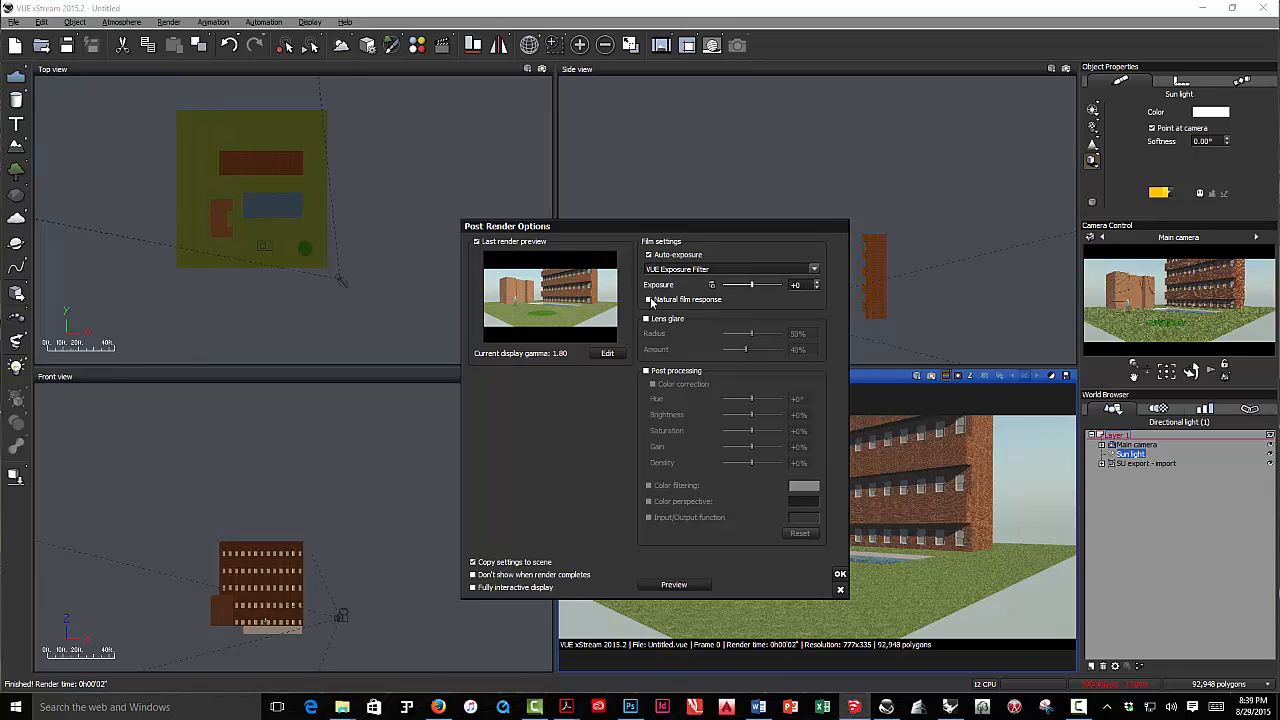
pyautogui.click(840, 573)
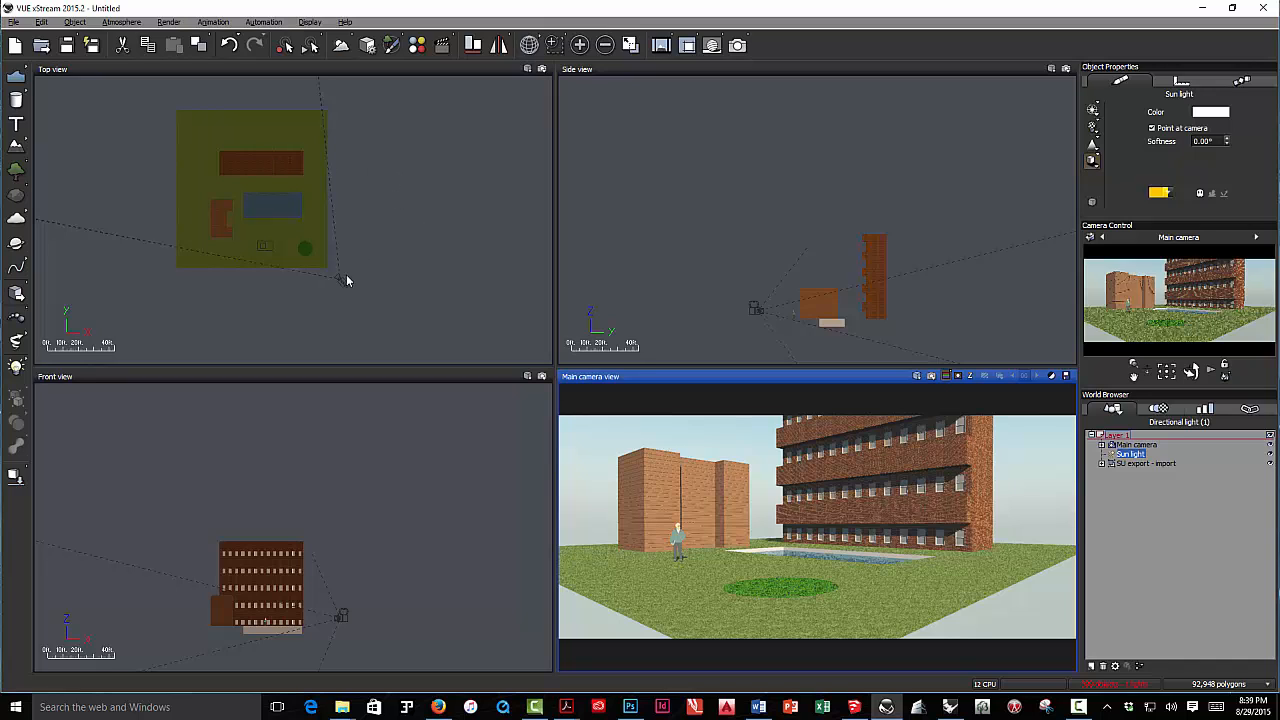
# Step: Rotate the main camera to tilt its view slightly upward, then deselect it
pyautogui.click(339, 277)
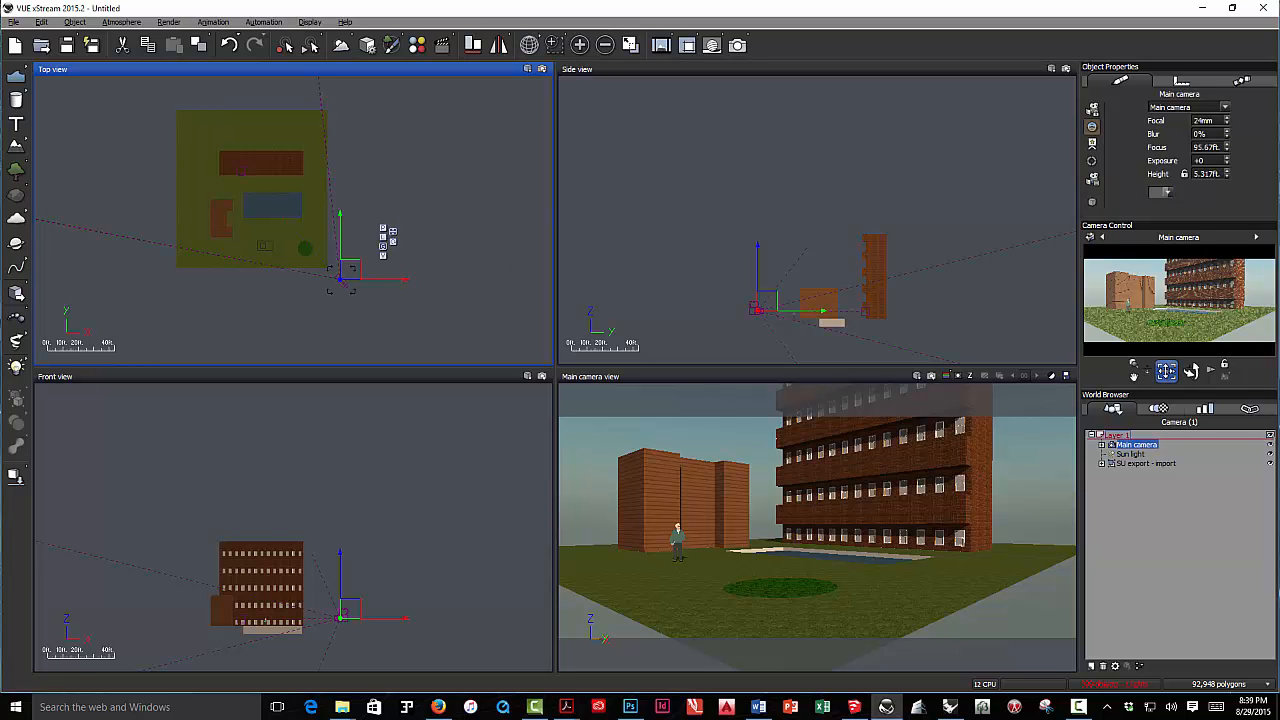
pyautogui.moveTo(1166, 371)
pyautogui.mouseDown()
pyautogui.moveTo(1142, 371)
pyautogui.moveTo(1190, 371)
pyautogui.mouseUp()
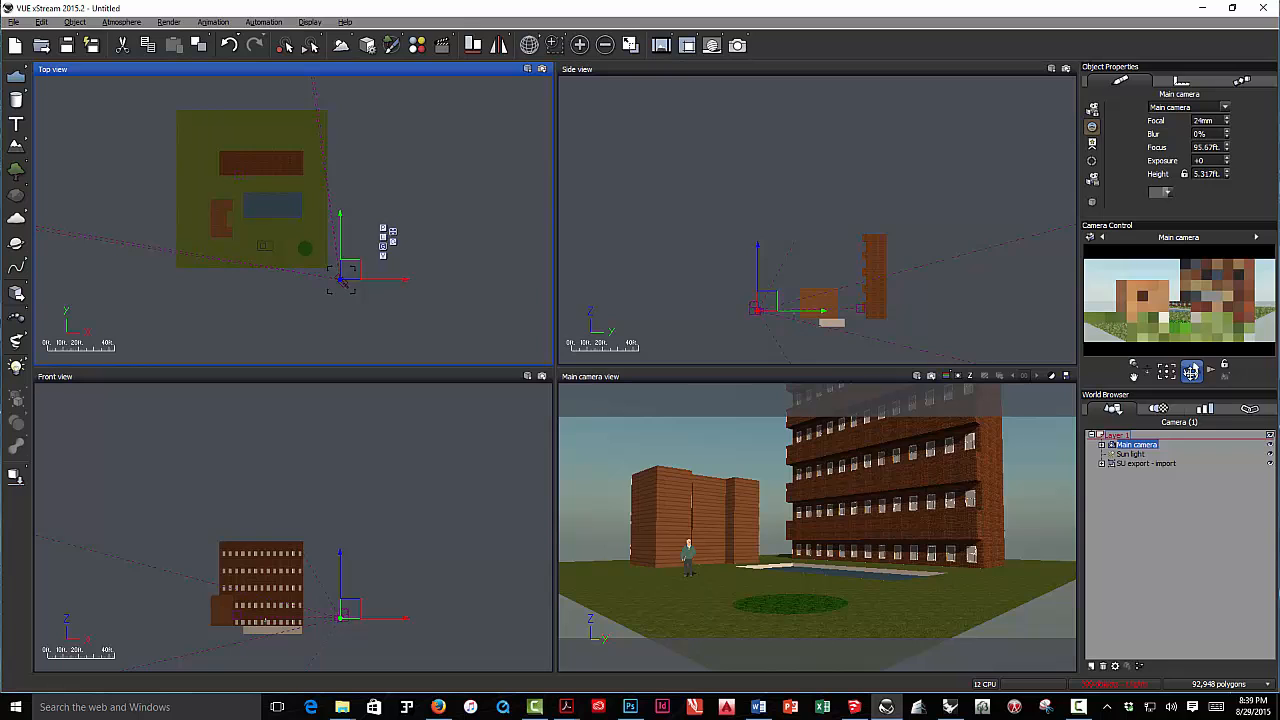
pyautogui.click(707, 336)
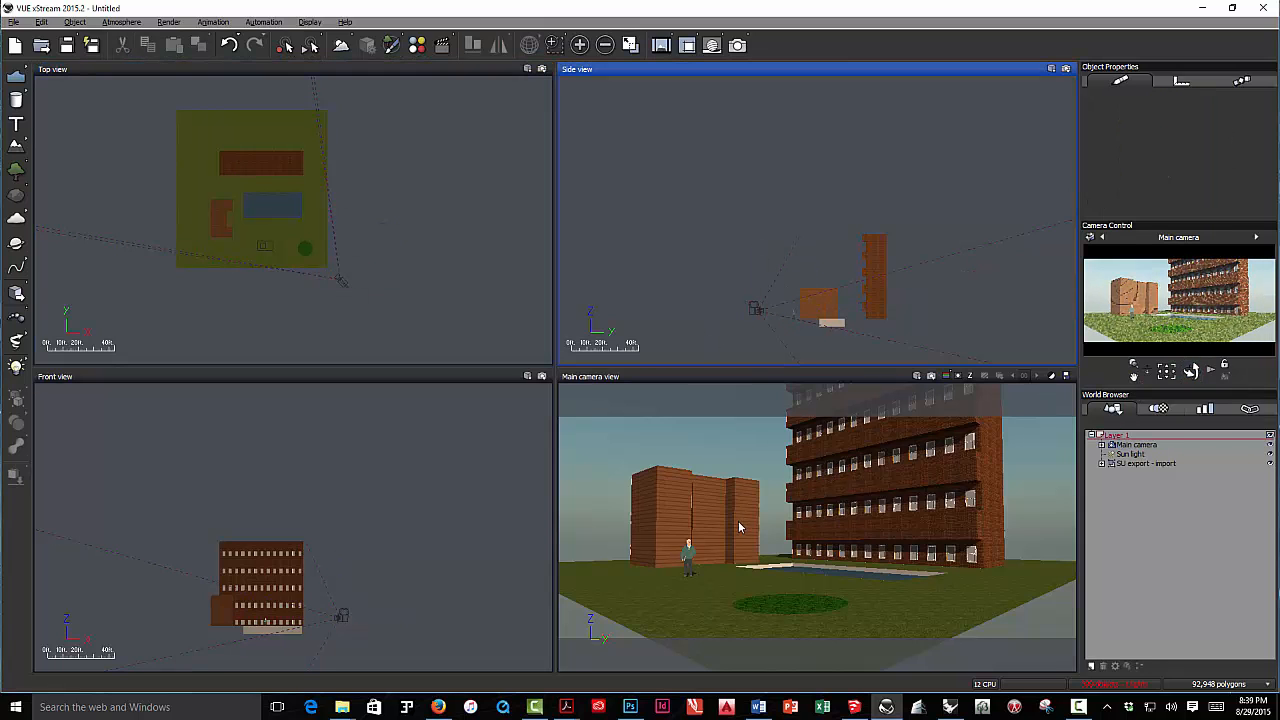
# Step: Select the imported "SU export - import" group in the main camera view
pyautogui.click(727, 567)
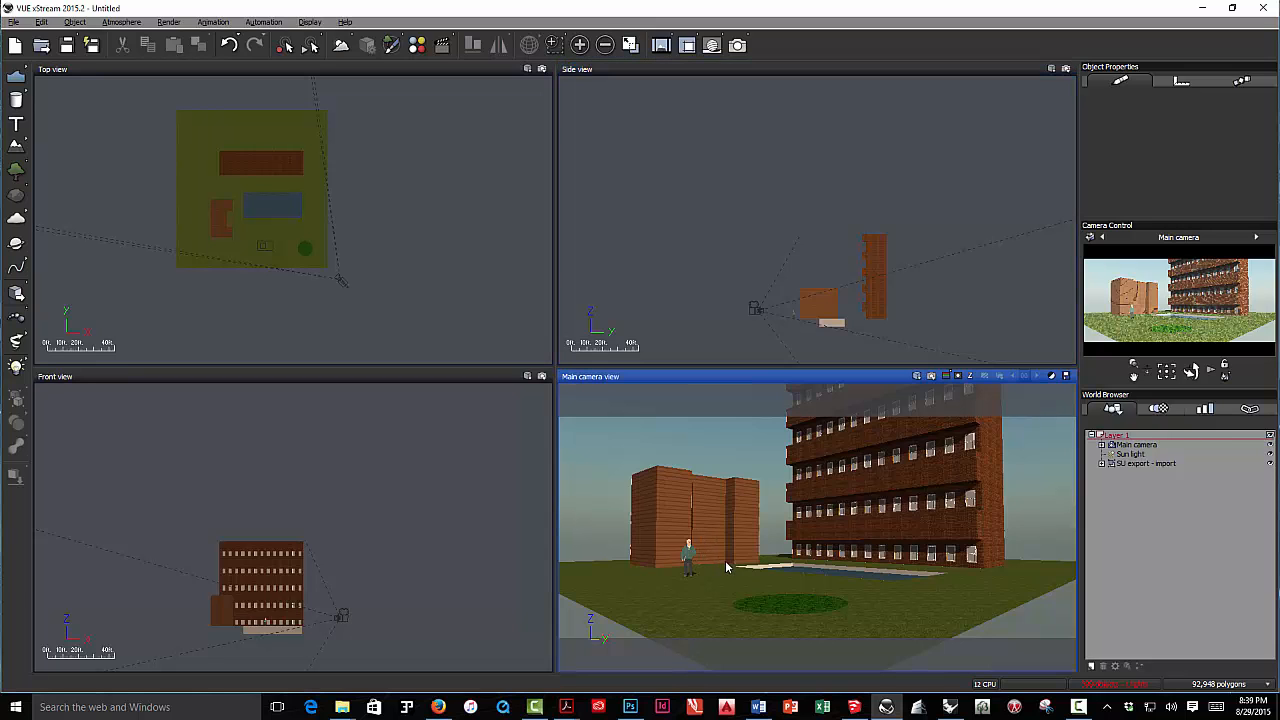
pyautogui.click(743, 520)
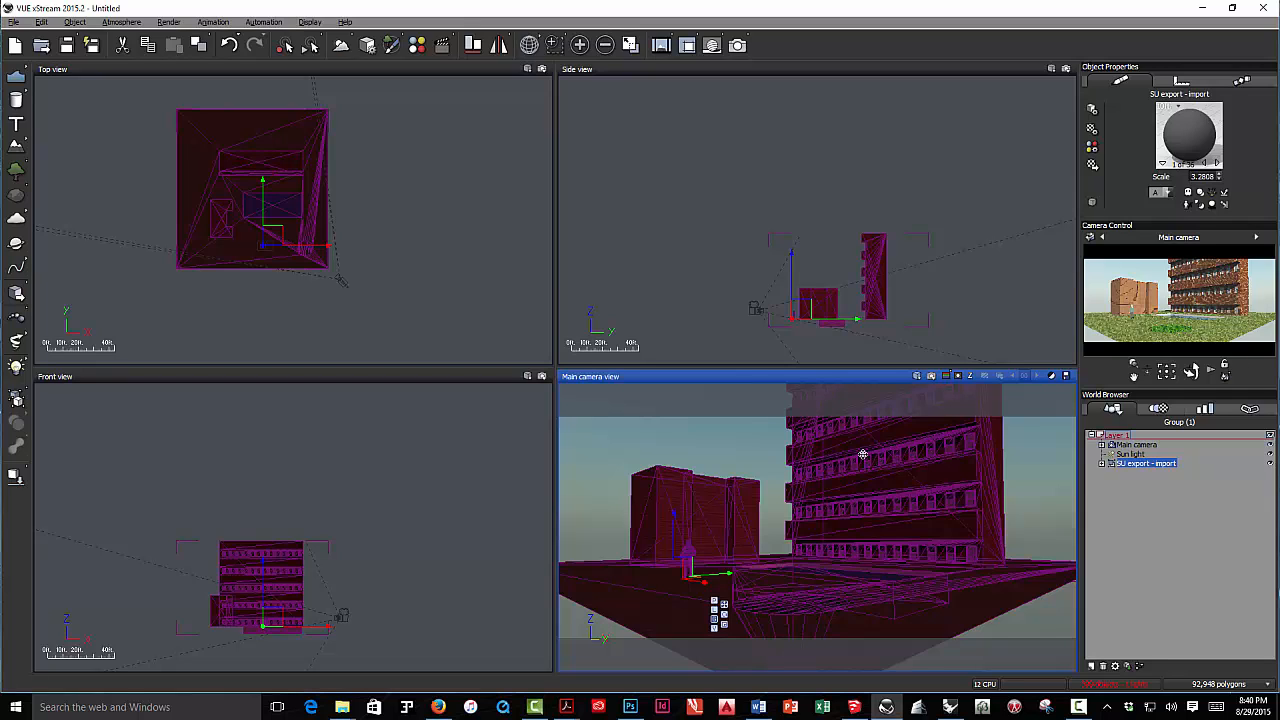
# Step: Expand the "SU export - import" group to inspect its contents, and select Building 1 inside it
pyautogui.click(1102, 464)
pyautogui.click(1141, 481)
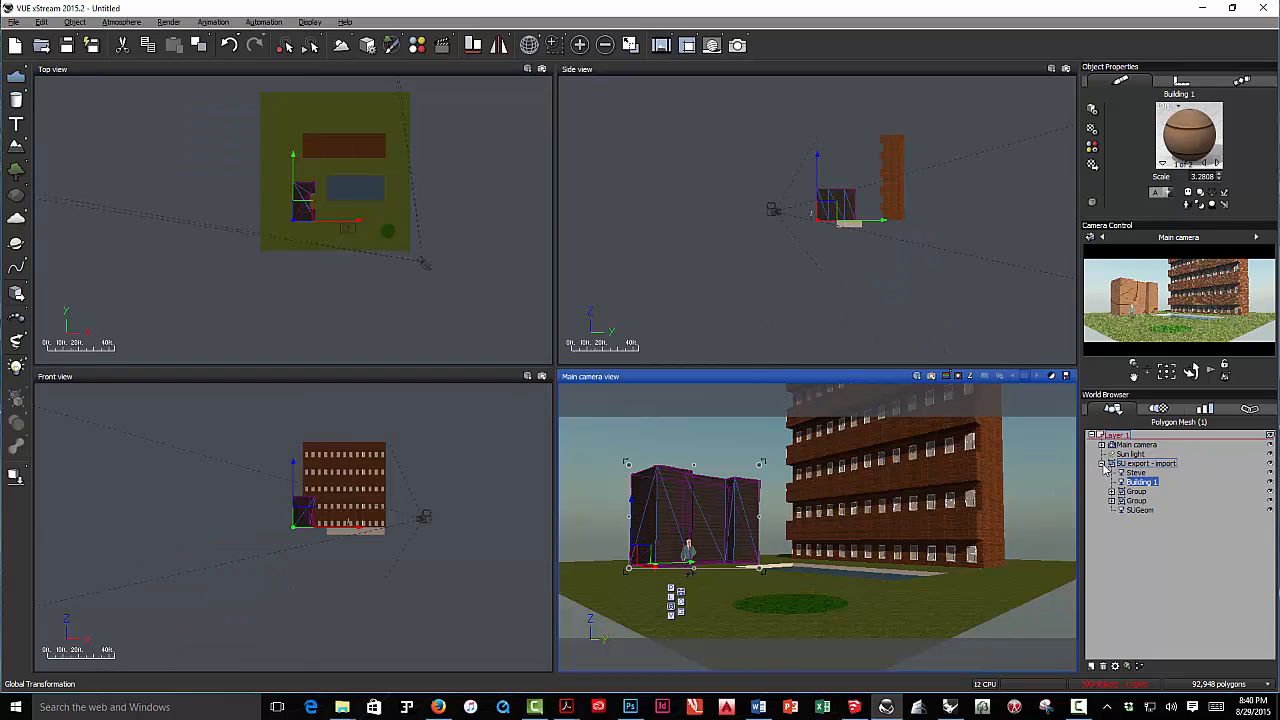
pyautogui.click(1102, 464)
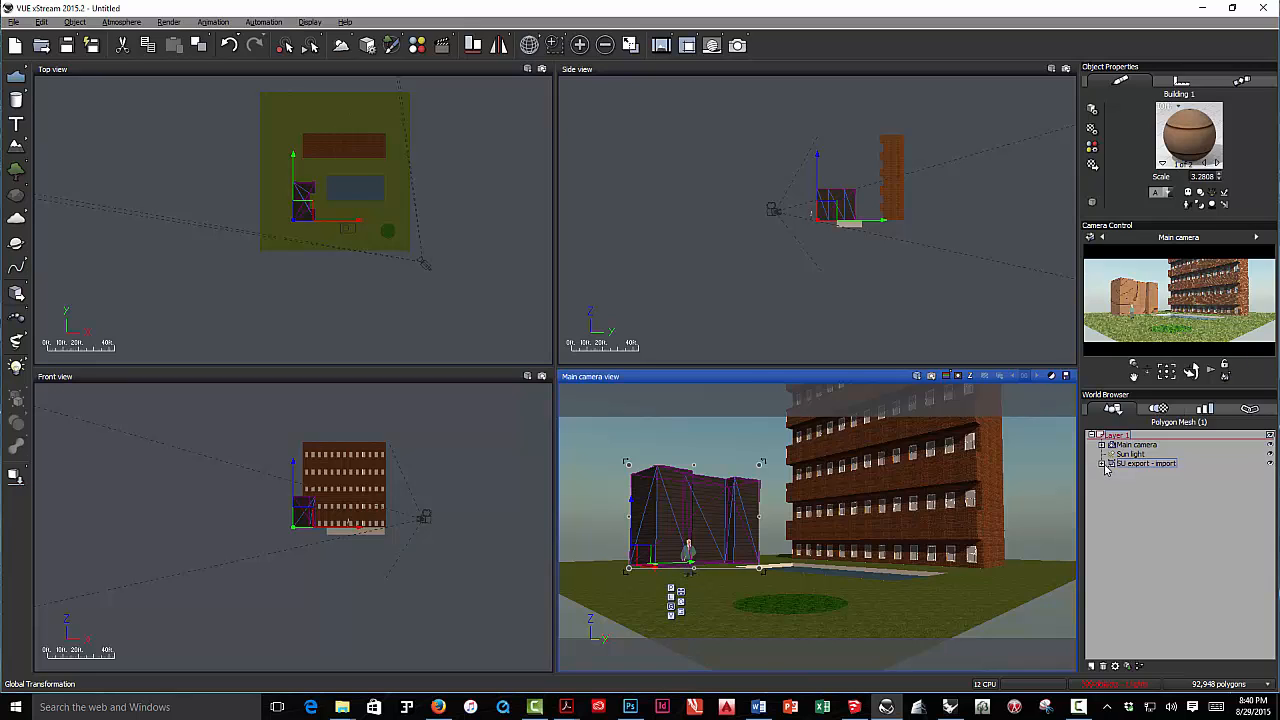
pyautogui.click(1102, 464)
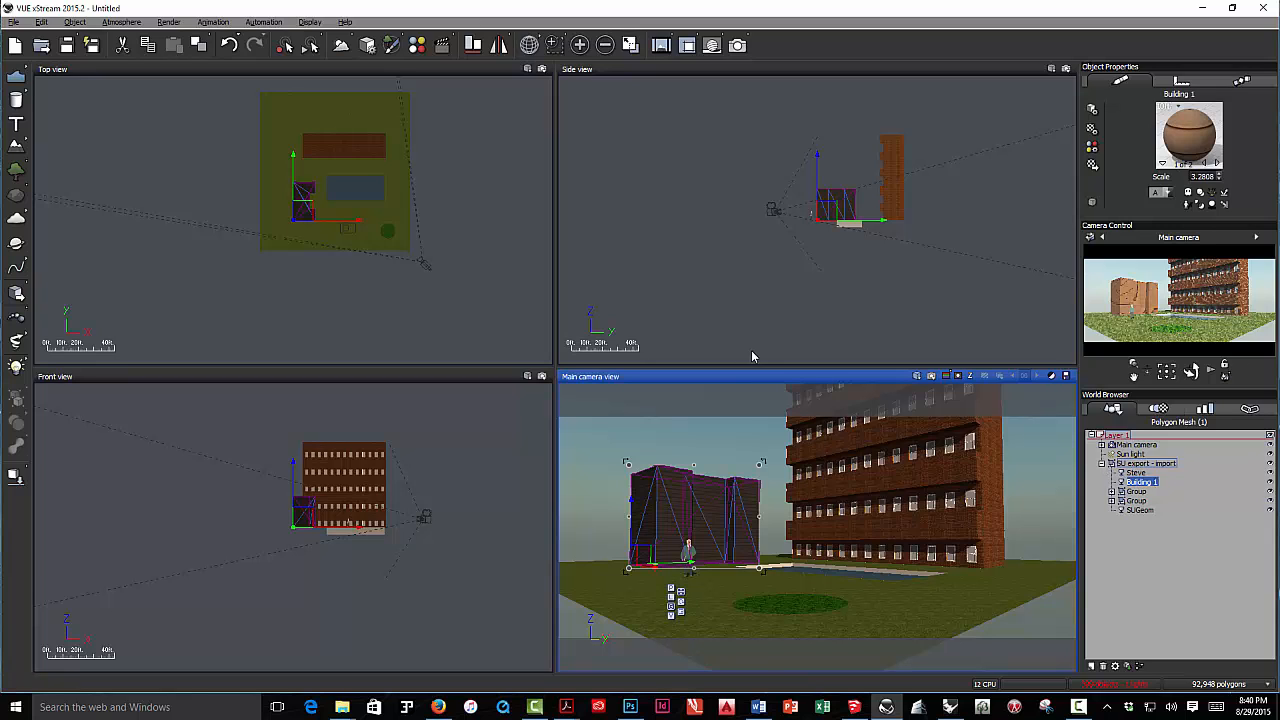
# Step: Ungroup the whole "SU export - import" group into separate scene objects and clear the selection
pyautogui.click(388, 199)
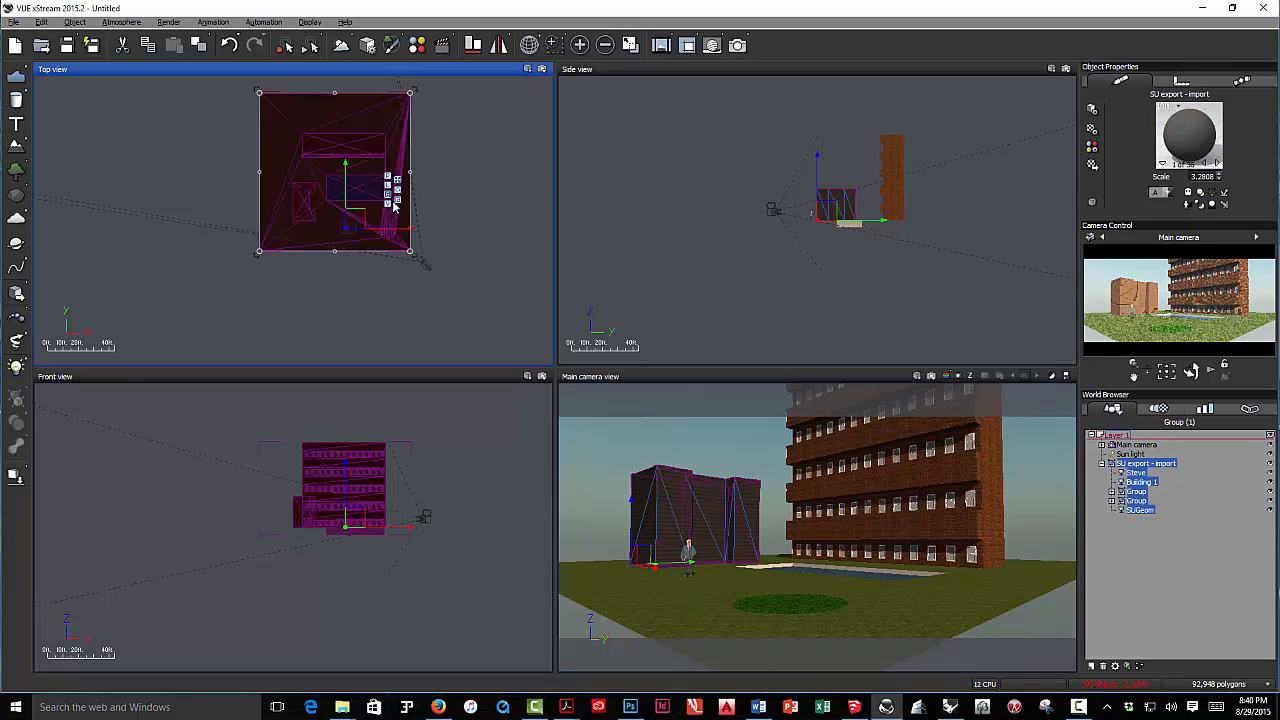
pyautogui.rightClick(376, 164)
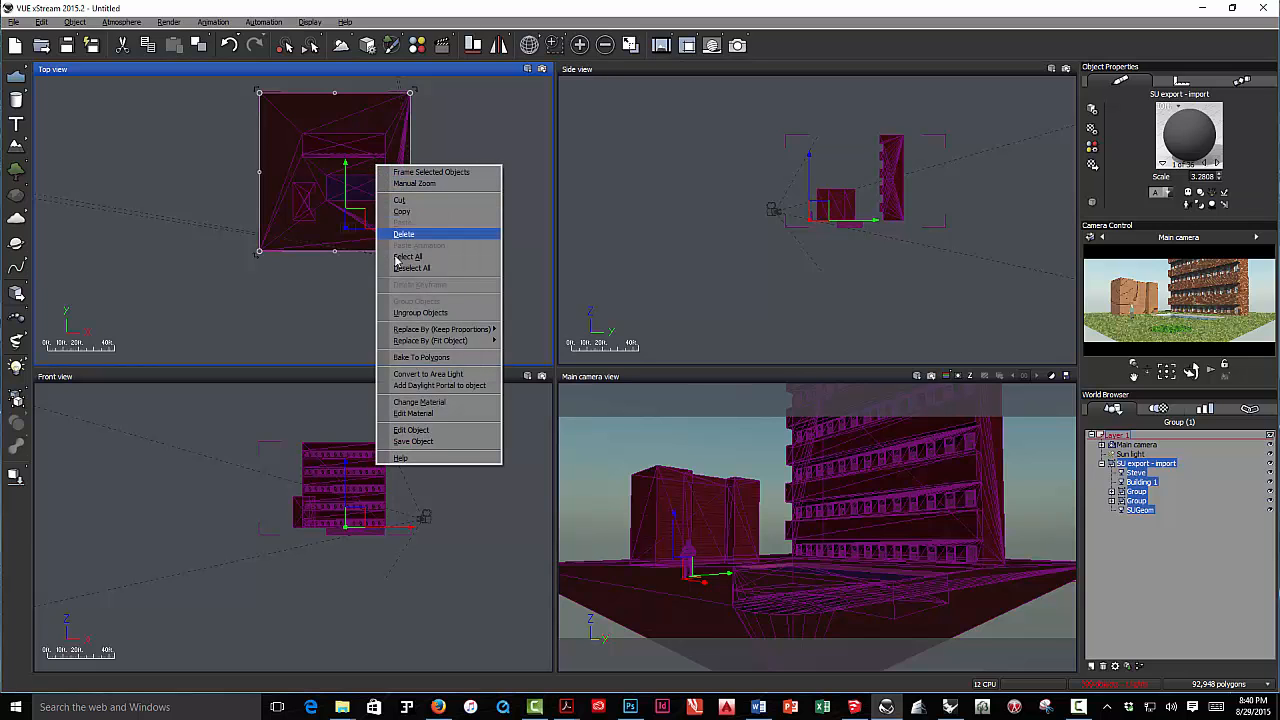
pyautogui.click(407, 313)
pyautogui.click(453, 242)
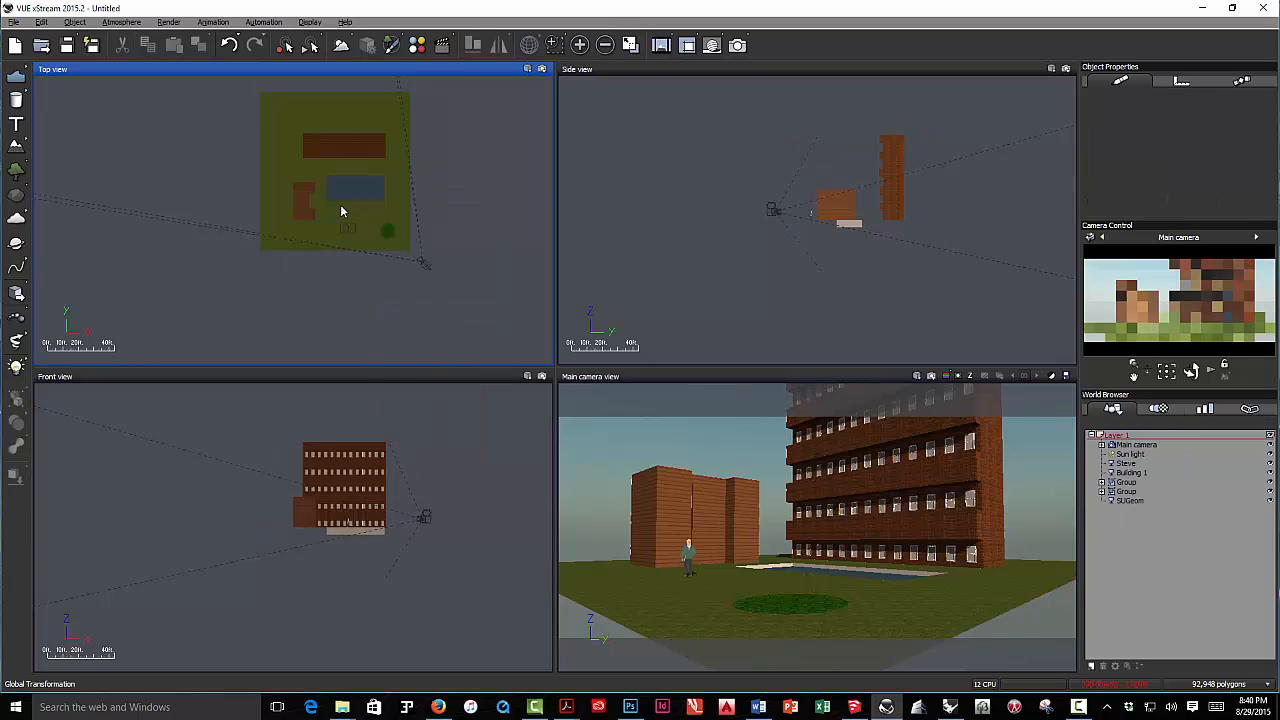
# Step: Examine the ungrouped buildings, pool and ground mesh by selecting them individually, including the pool group's contents
pyautogui.click(305, 202)
pyautogui.click(357, 148)
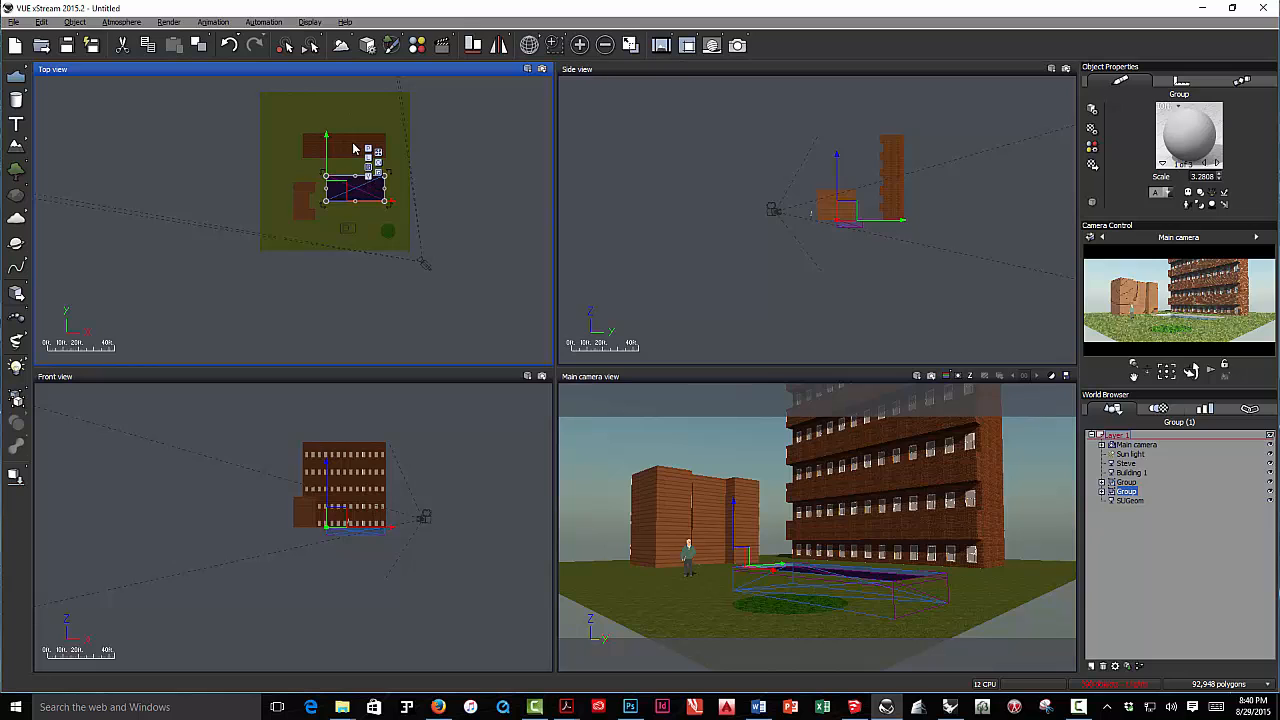
pyautogui.click(378, 119)
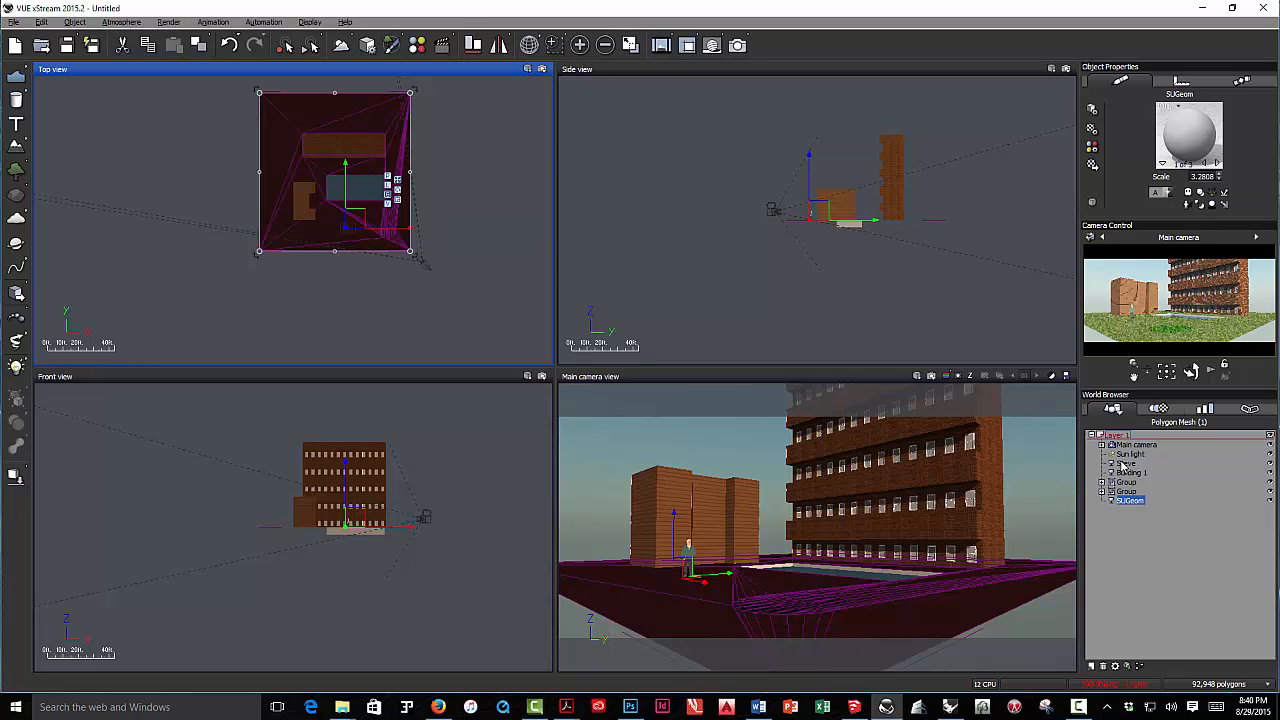
pyautogui.click(1102, 492)
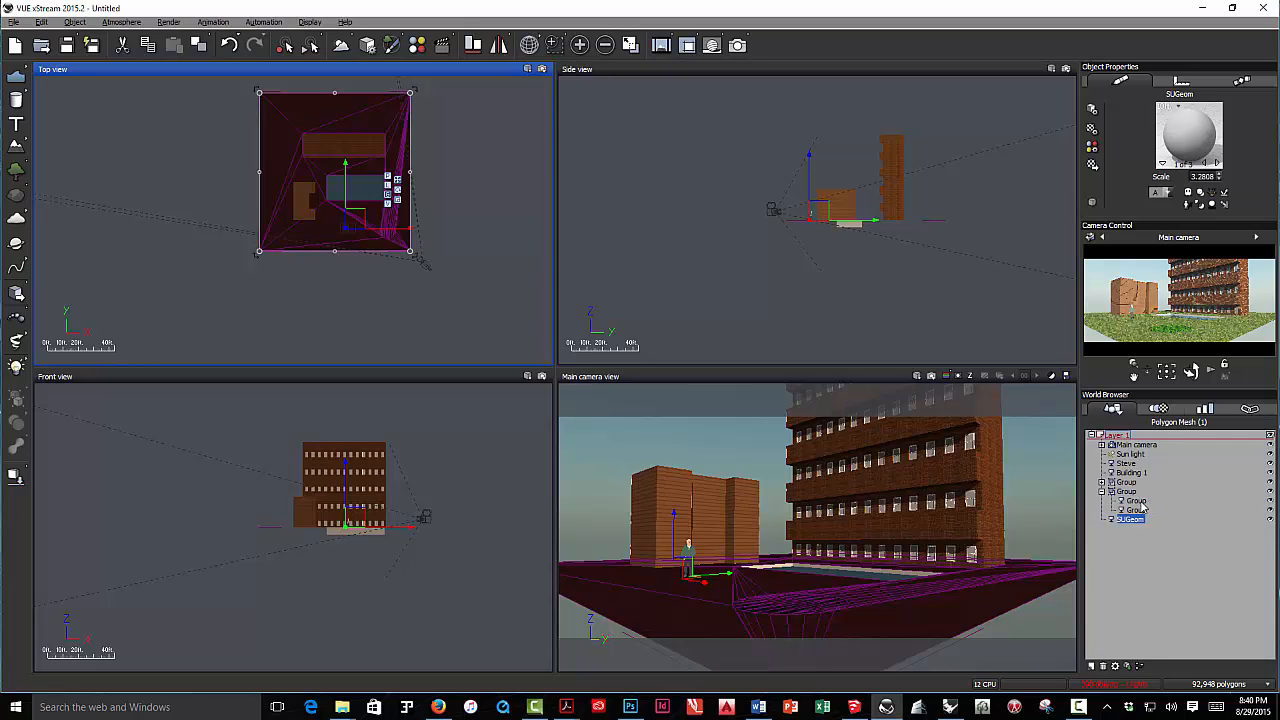
pyautogui.click(1102, 492)
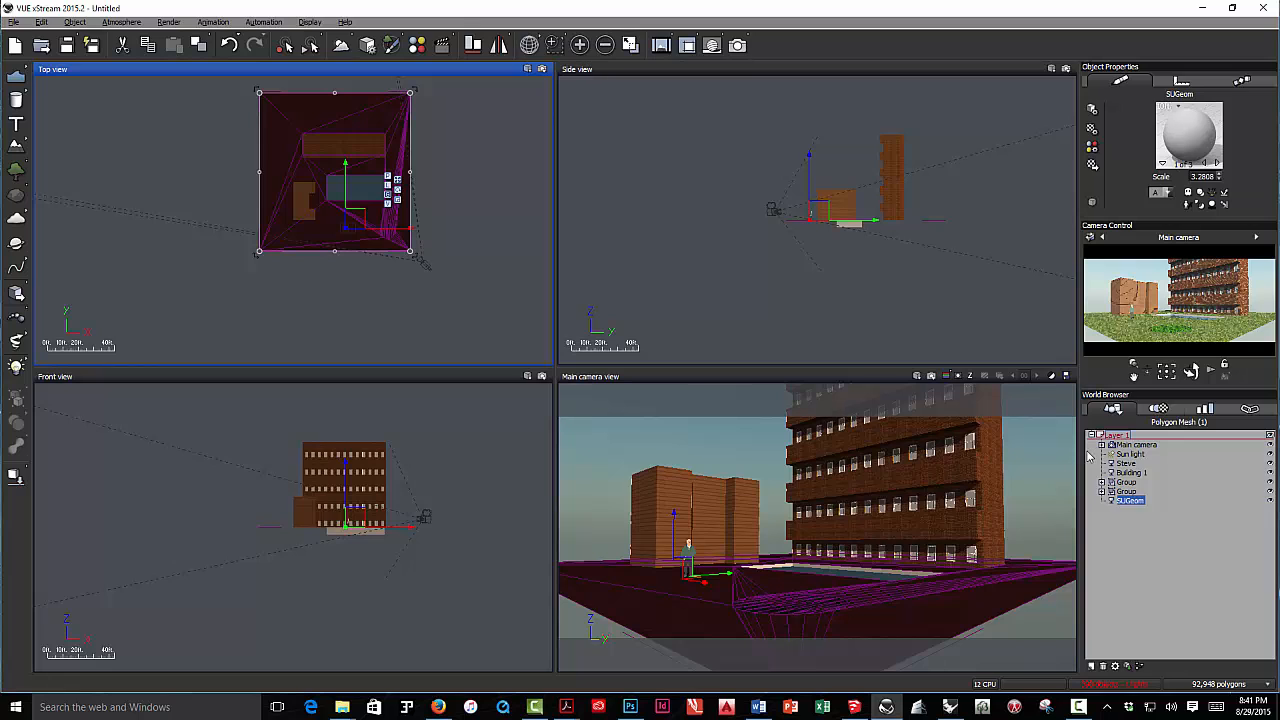
pyautogui.click(446, 199)
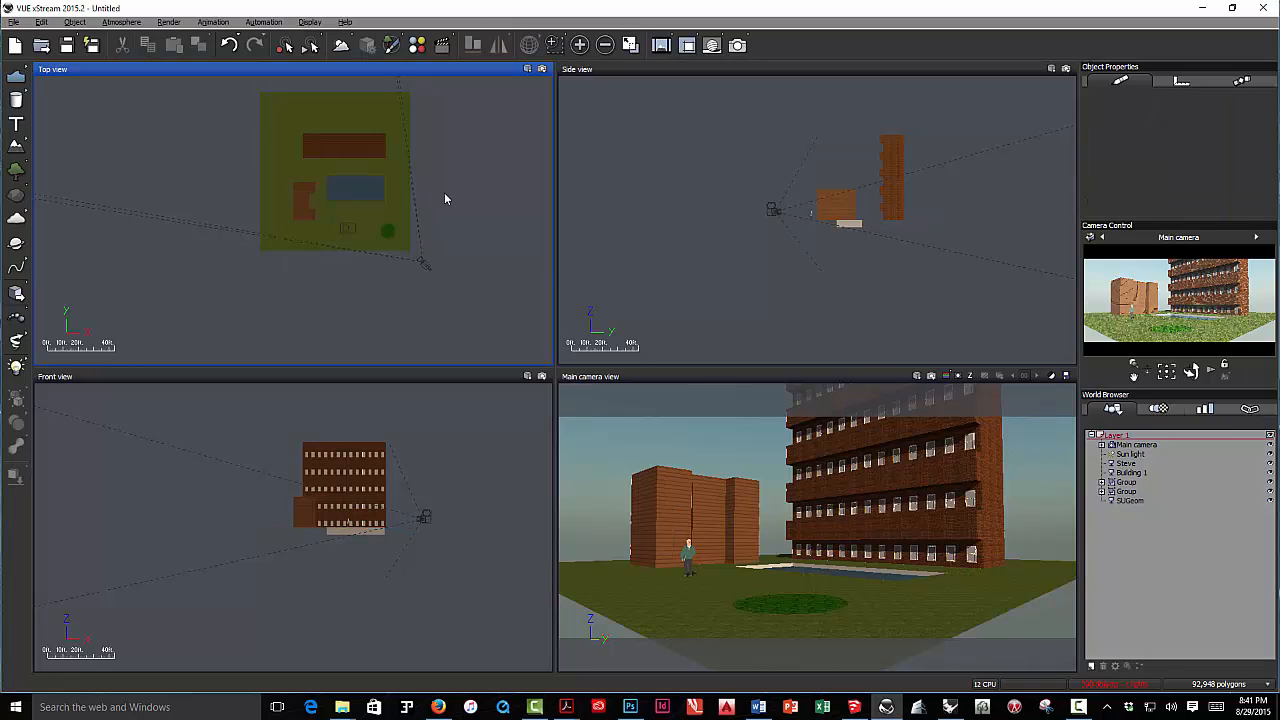
pyautogui.click(350, 187)
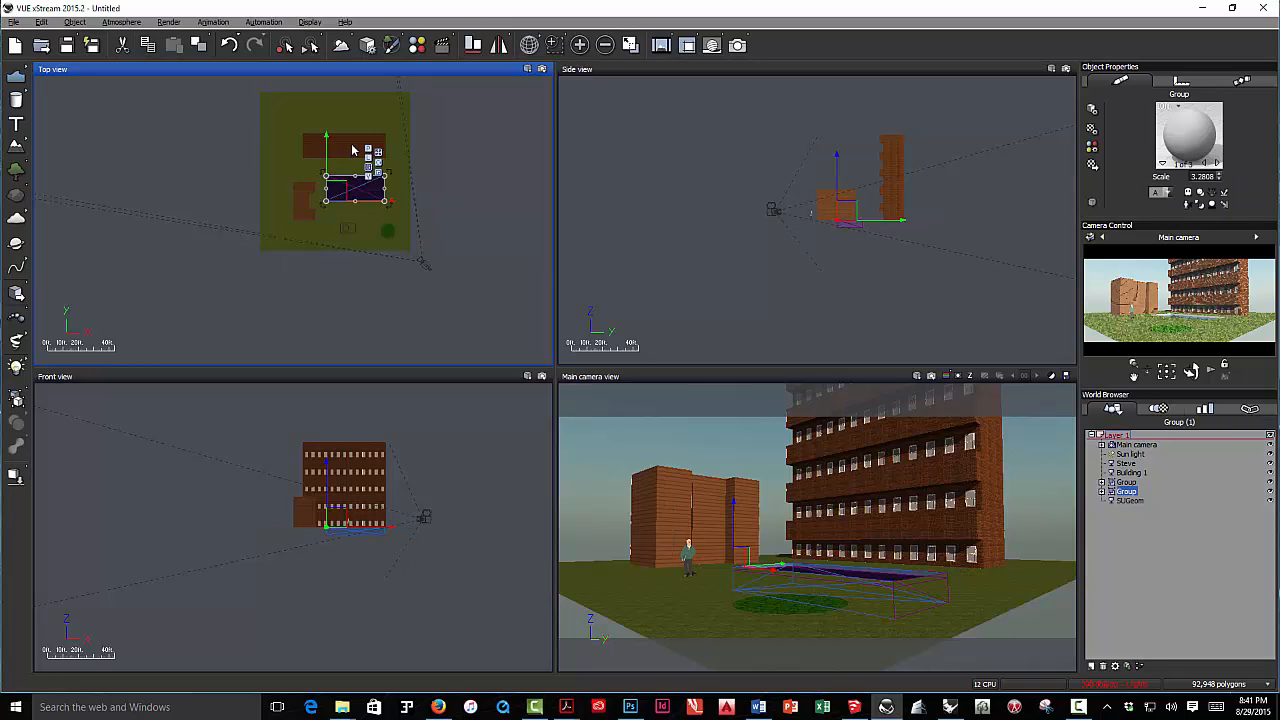
pyautogui.click(361, 150)
pyautogui.click(448, 152)
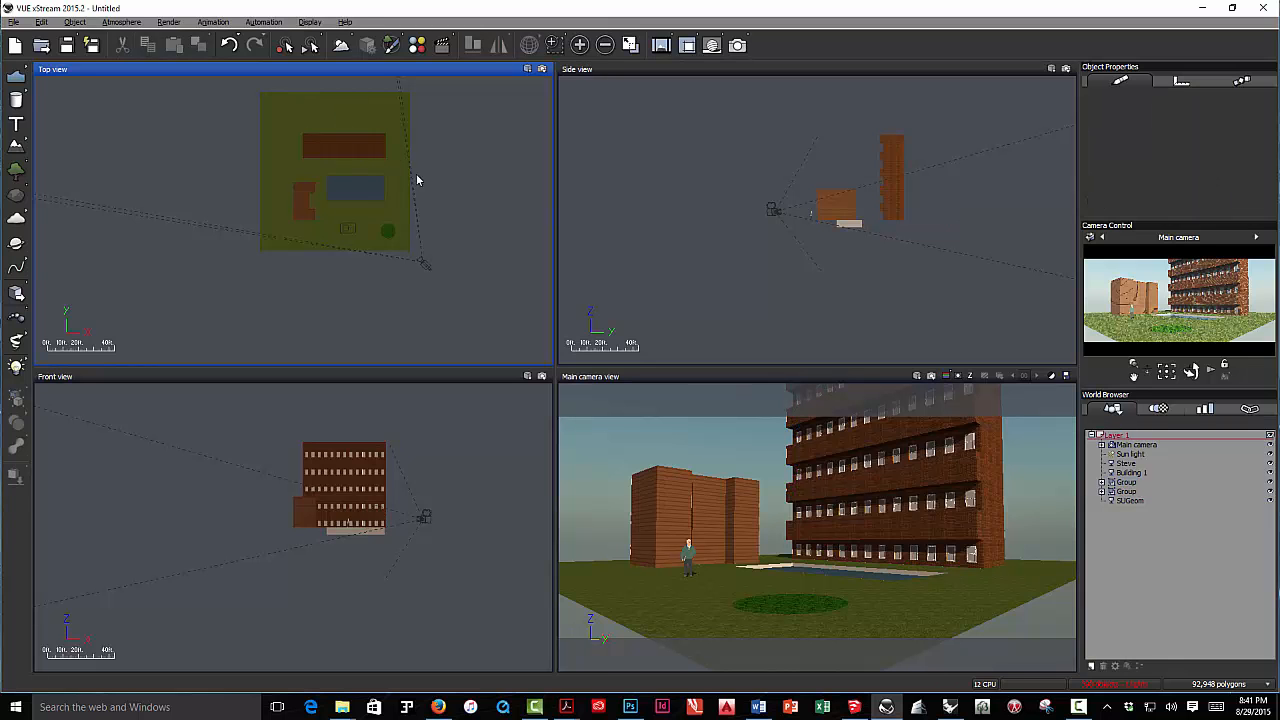
# Step: Enlarge and centre the site in the plan view, and select the ground mesh to check what it includes
pyautogui.moveTo(445, 186); pyautogui.dragTo(424, 222, button='middle')
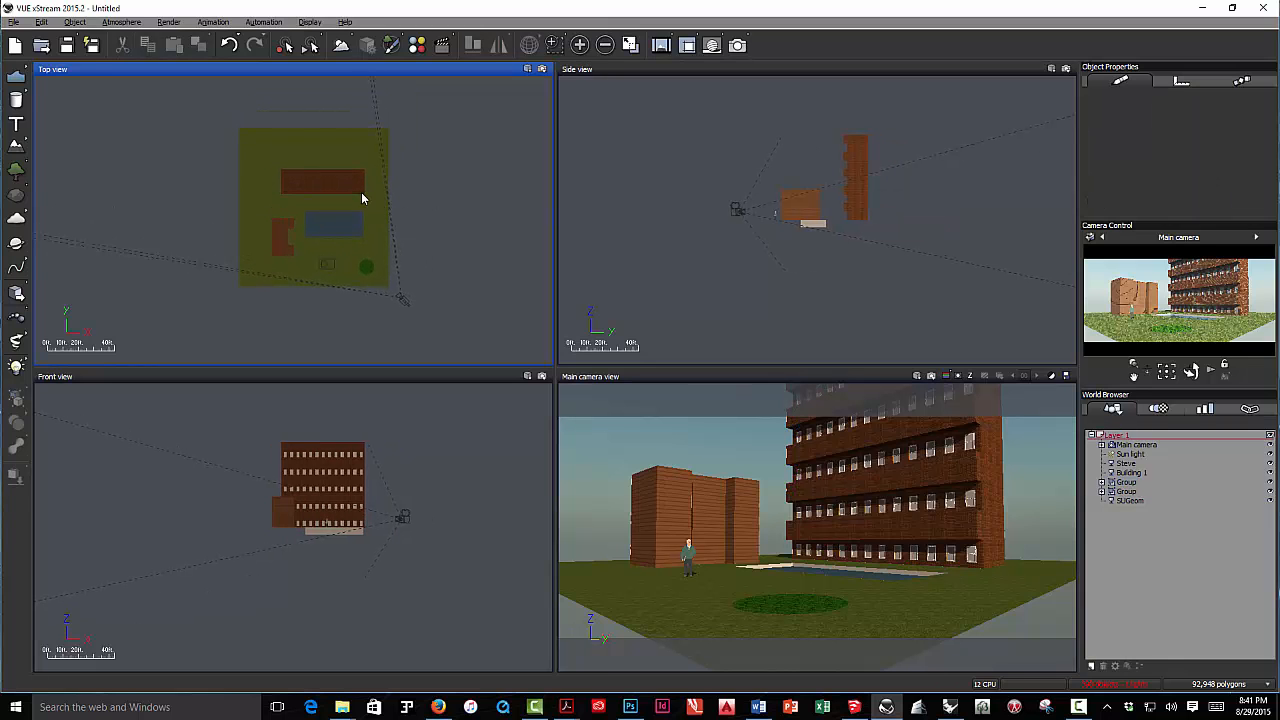
pyautogui.scroll(5, 359, 192)
pyautogui.scroll(-6, 359, 194)
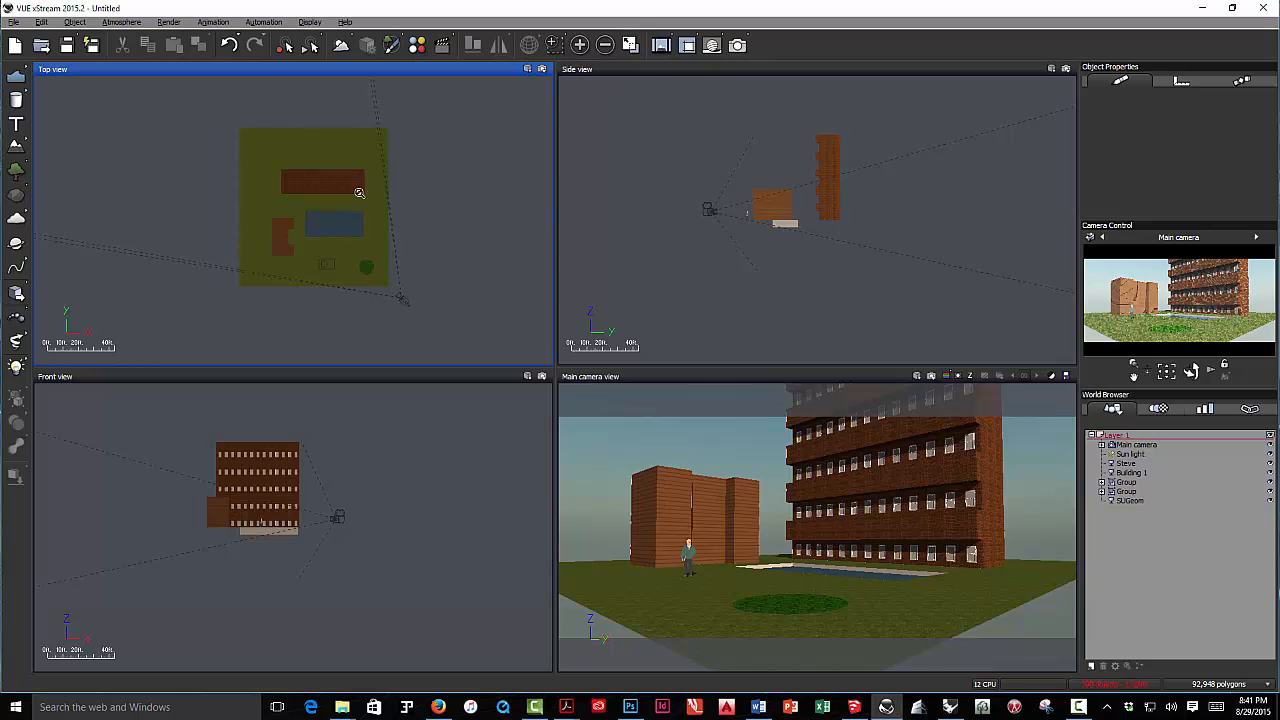
pyautogui.scroll(2, 359, 192)
pyautogui.moveTo(371, 214); pyautogui.dragTo(389, 209, button='middle')
pyautogui.click(410, 230)
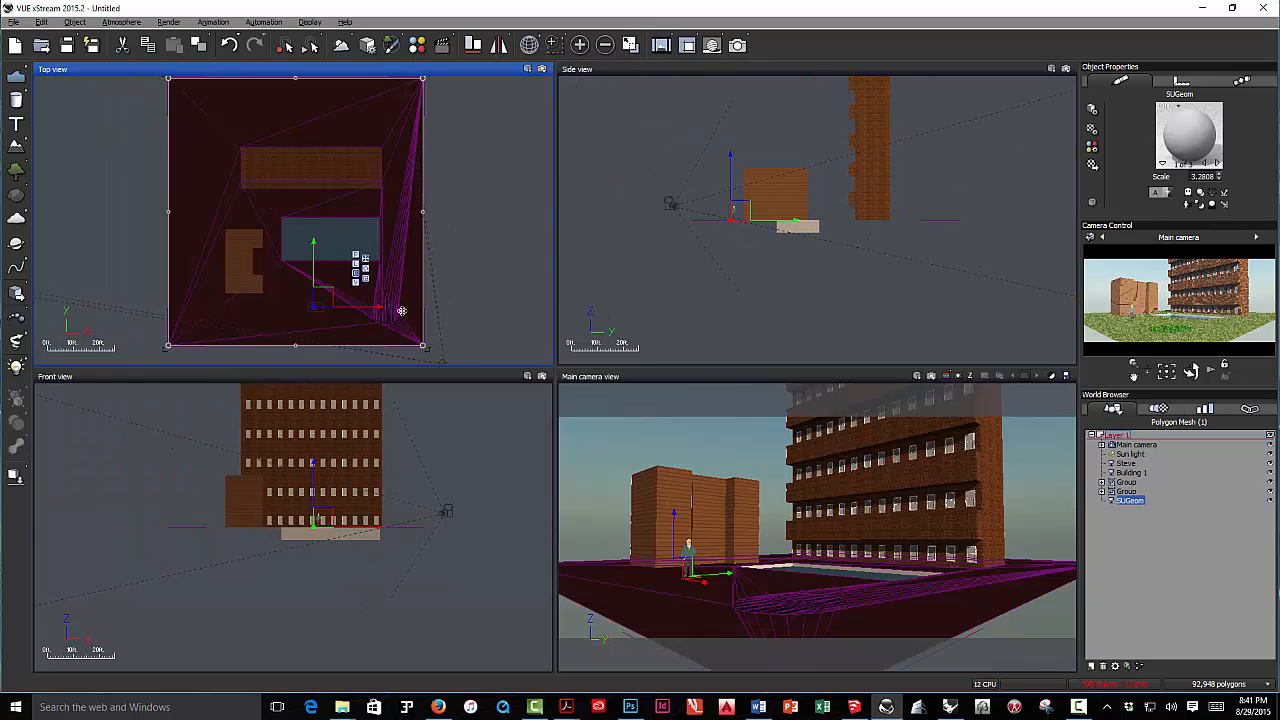
pyautogui.click(455, 235)
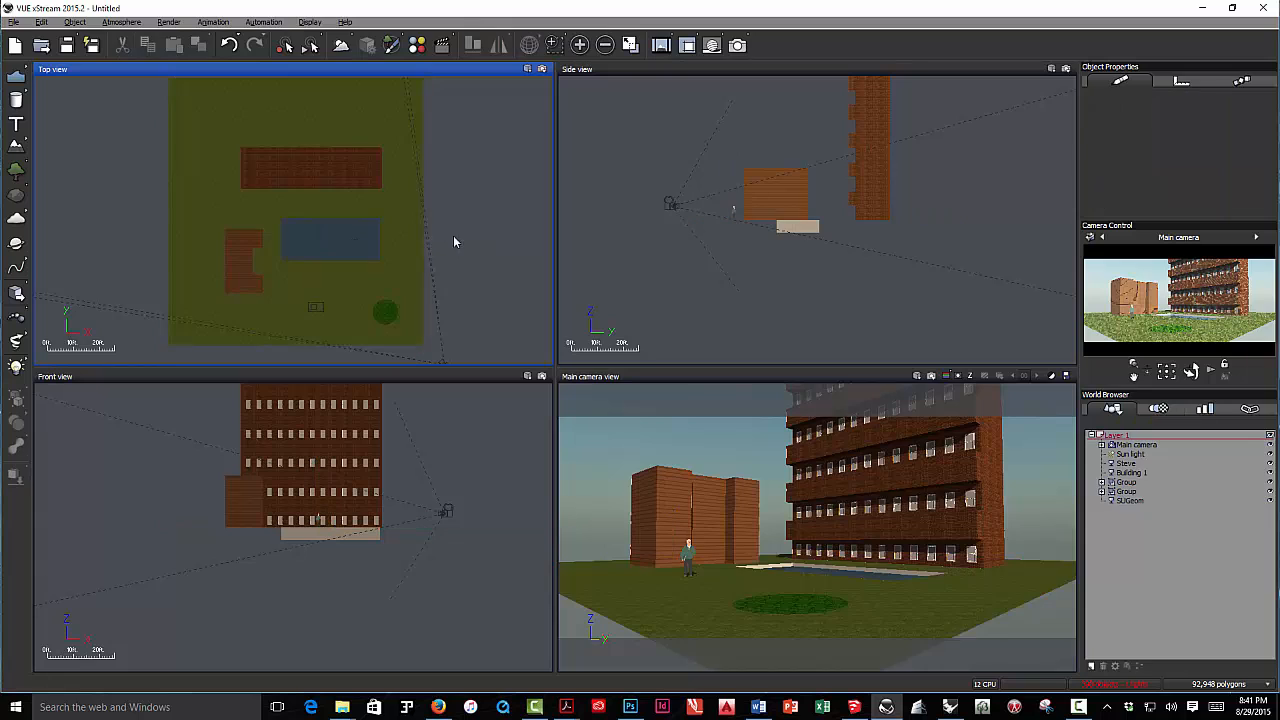
# Step: Select the SUGeom ground mesh and cycle through its materials to see which surfaces each one covers
pyautogui.click(402, 270)
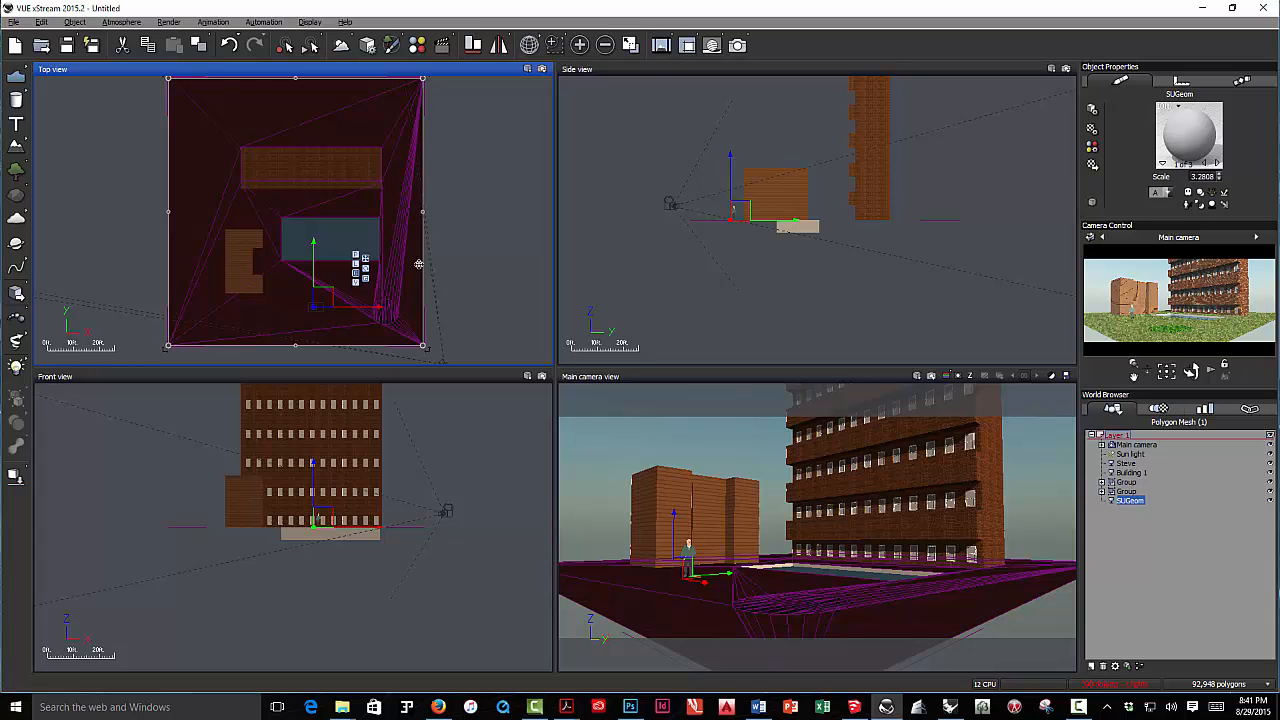
pyautogui.click(1217, 164)
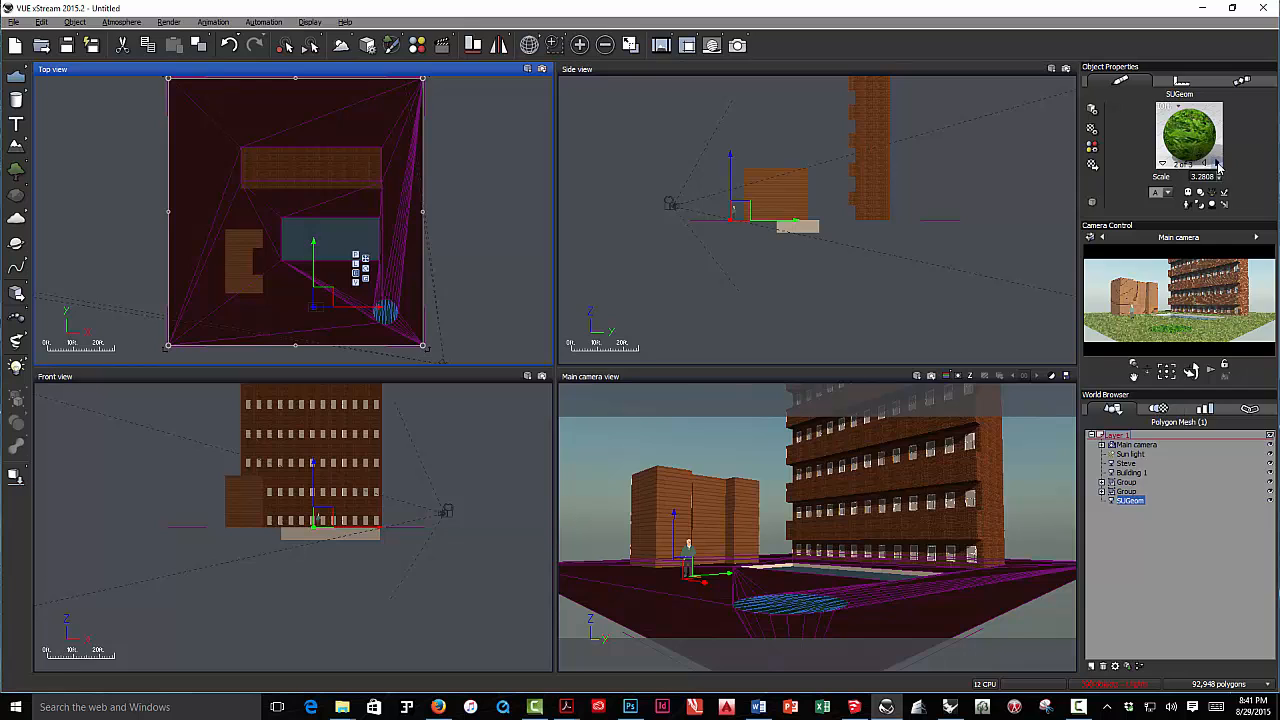
pyautogui.click(1217, 164)
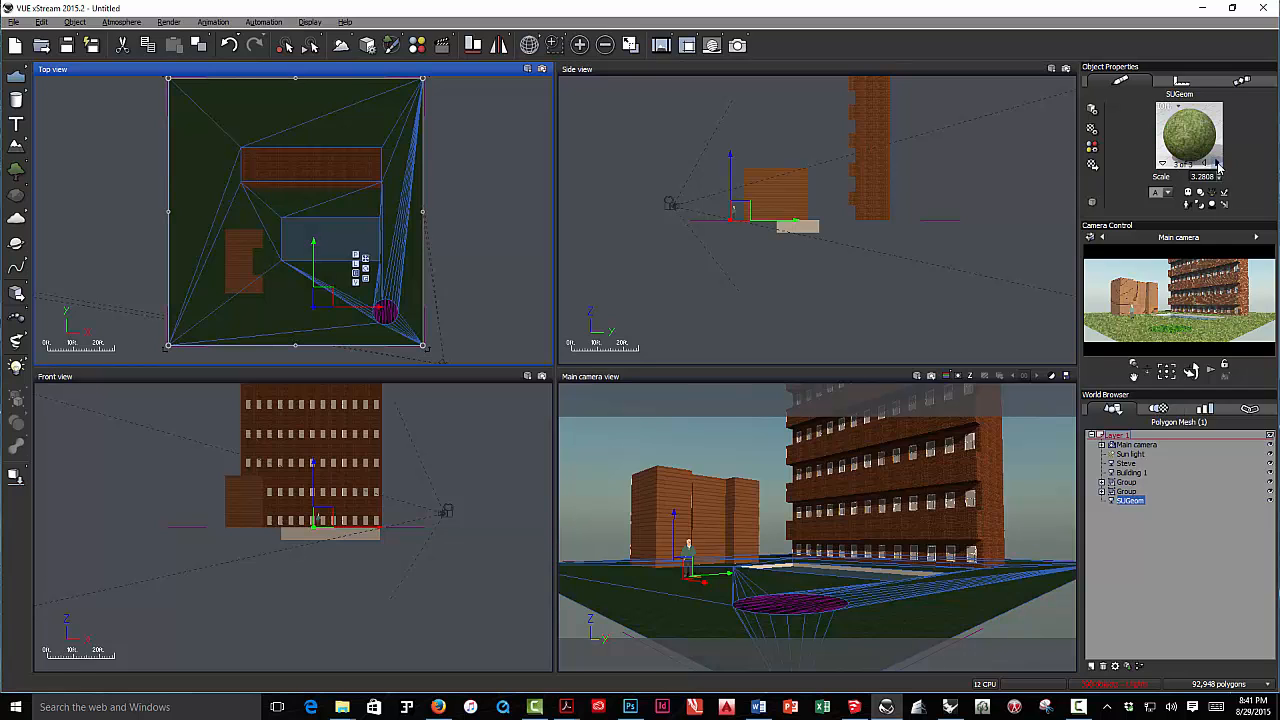
pyautogui.click(1217, 164)
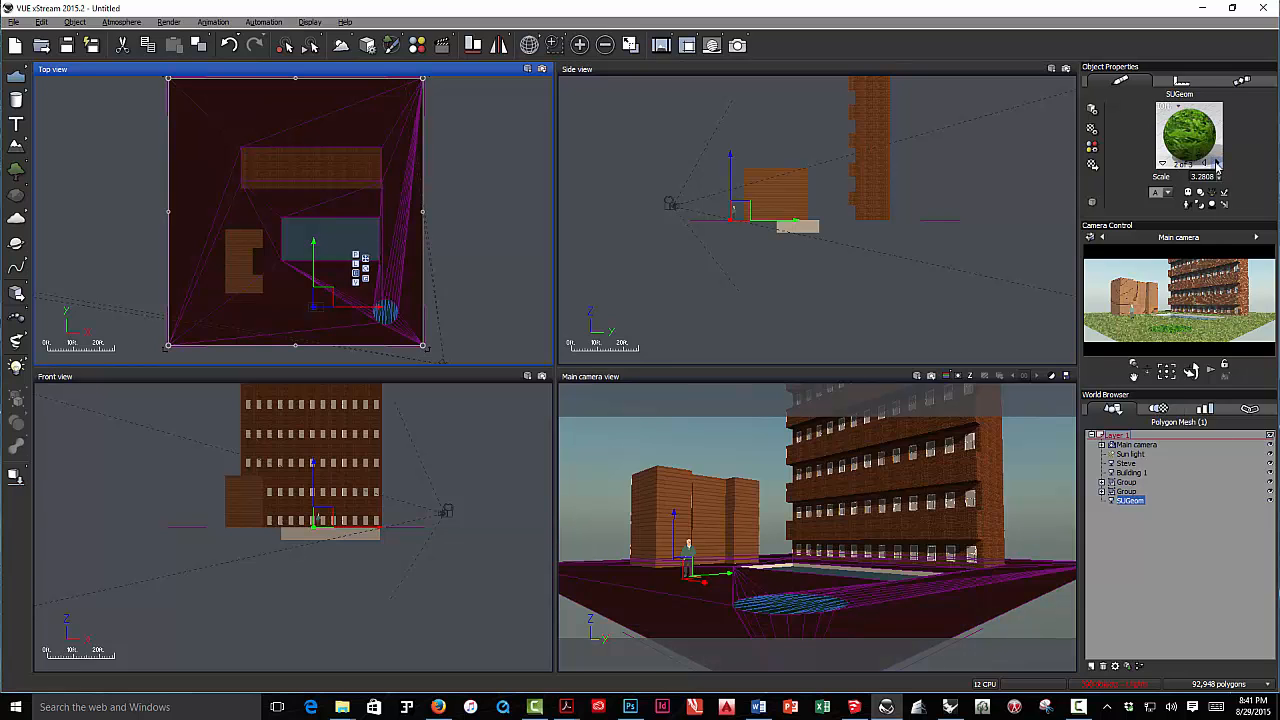
pyautogui.click(1217, 164)
pyautogui.click(1217, 164)
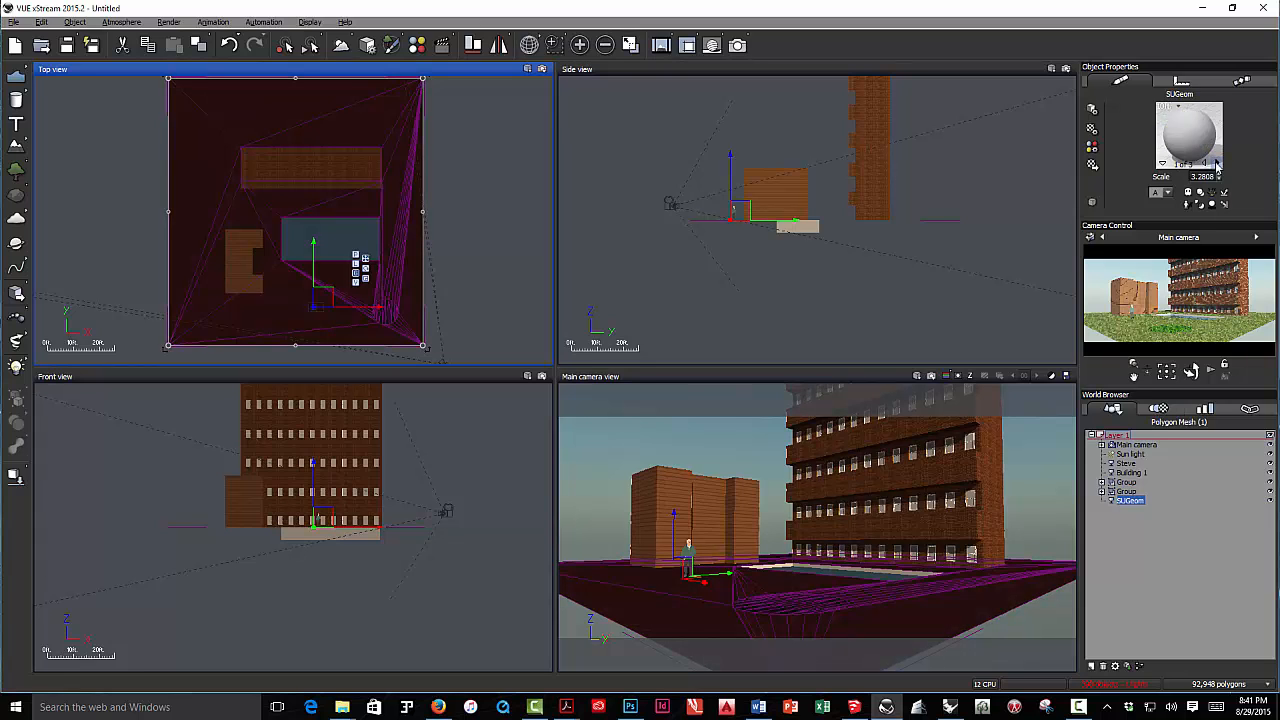
pyautogui.click(1217, 164)
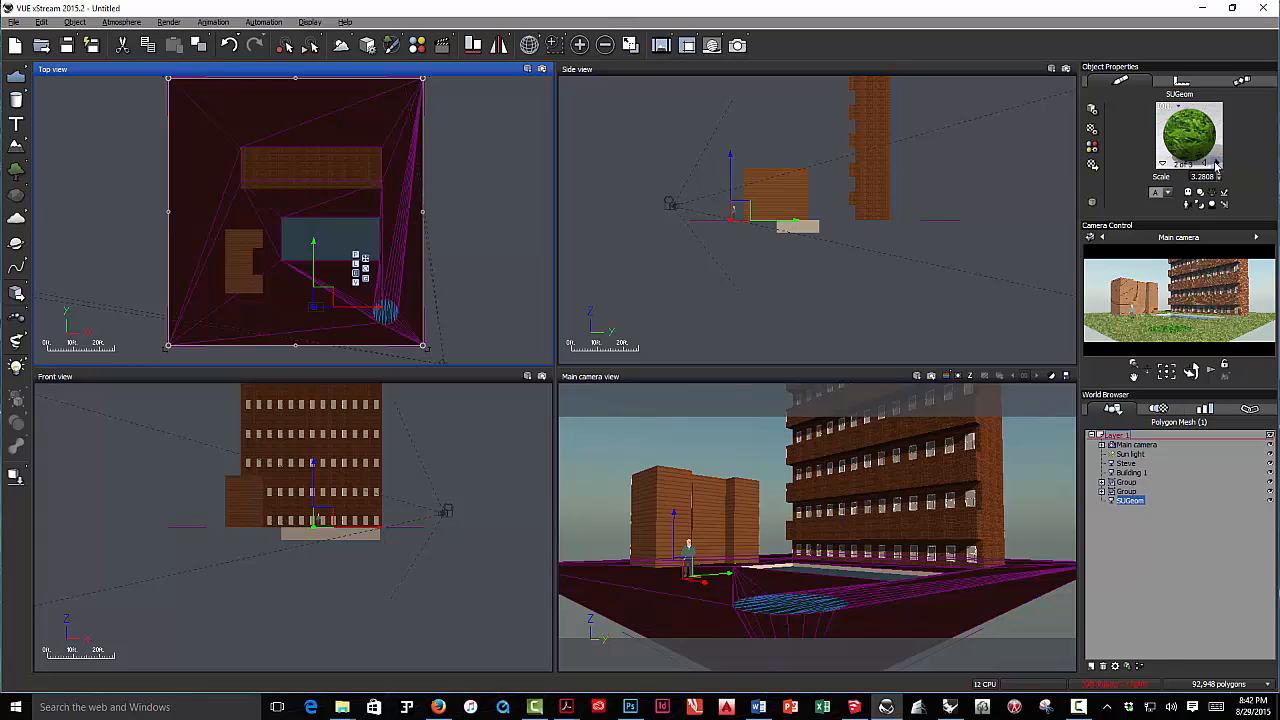
pyautogui.click(1208, 163)
pyautogui.click(1208, 163)
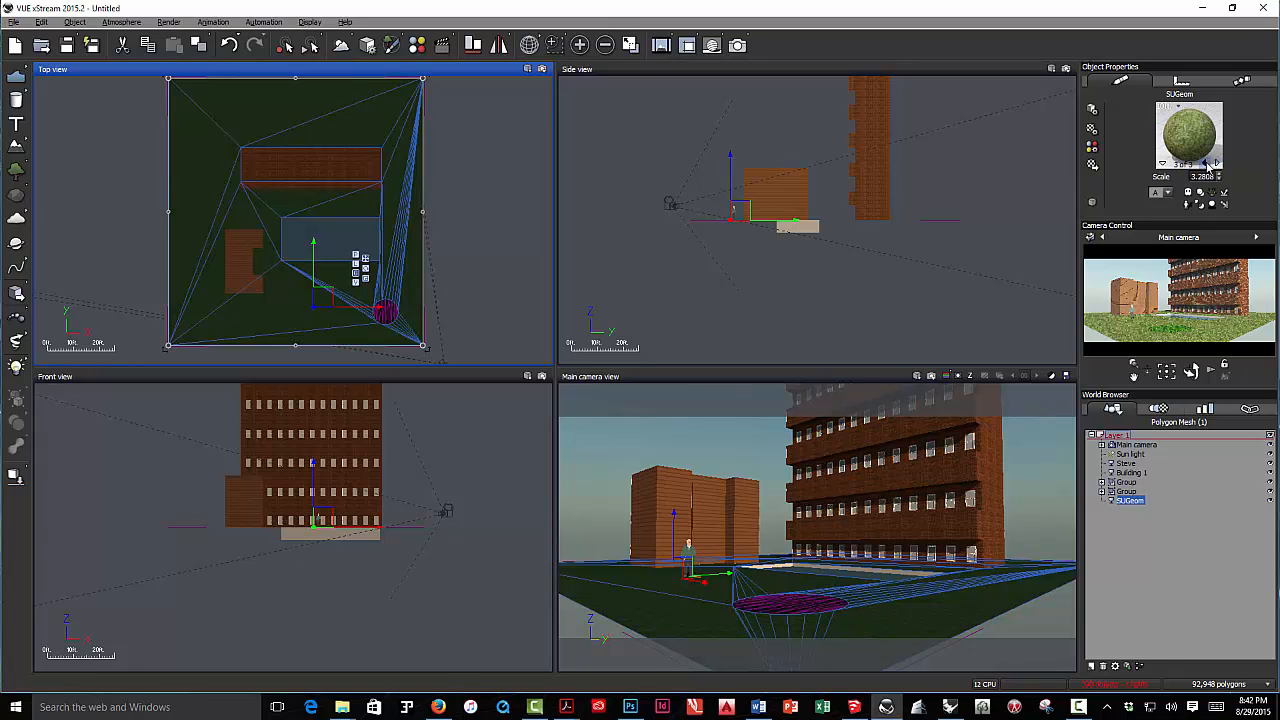
pyautogui.click(477, 247)
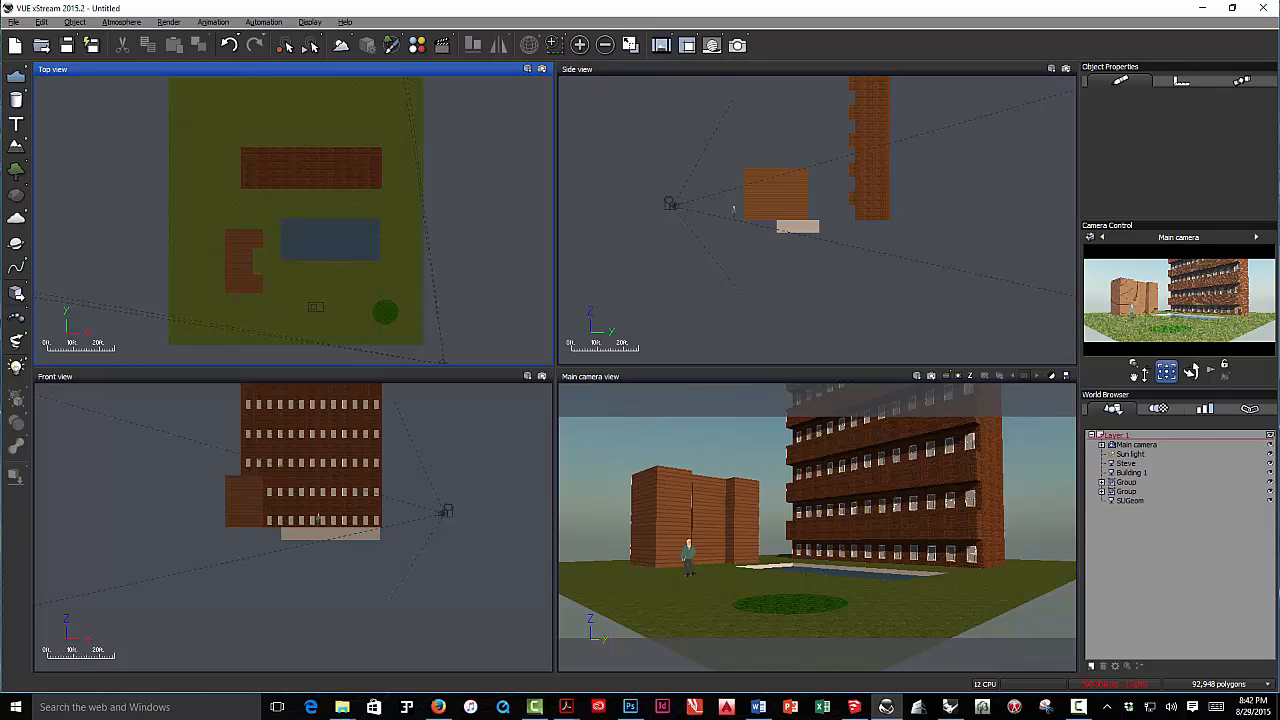
# Step: Orbit the main camera slightly around Building 1, and deselect the building
pyautogui.click(732, 503)
pyautogui.click(732, 503)
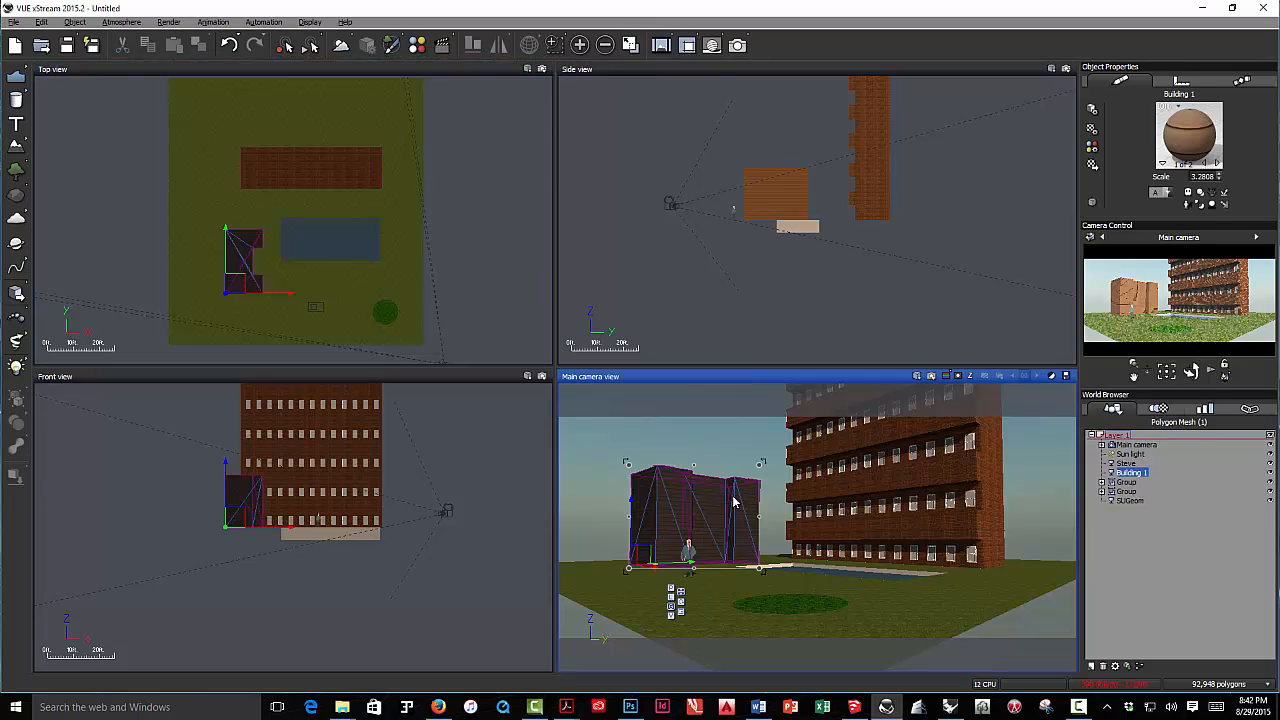
pyautogui.moveTo(1193, 371); pyautogui.dragTo(1190, 371)
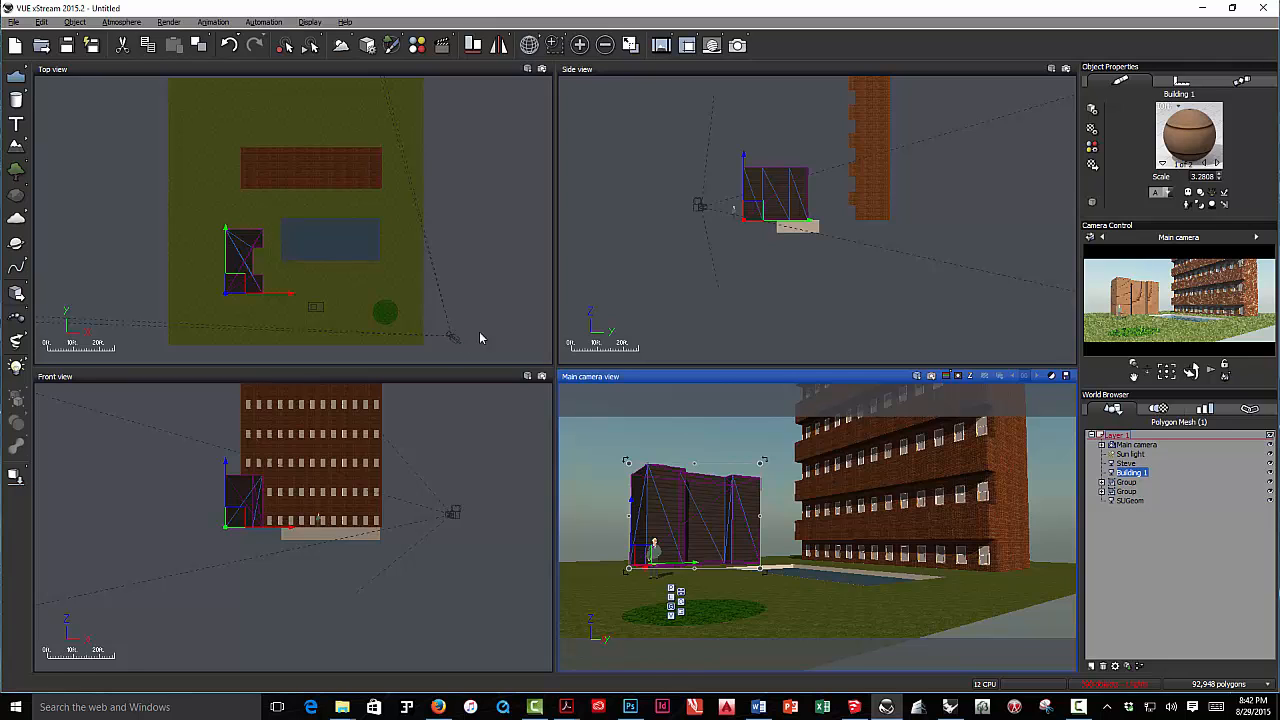
pyautogui.click(745, 297)
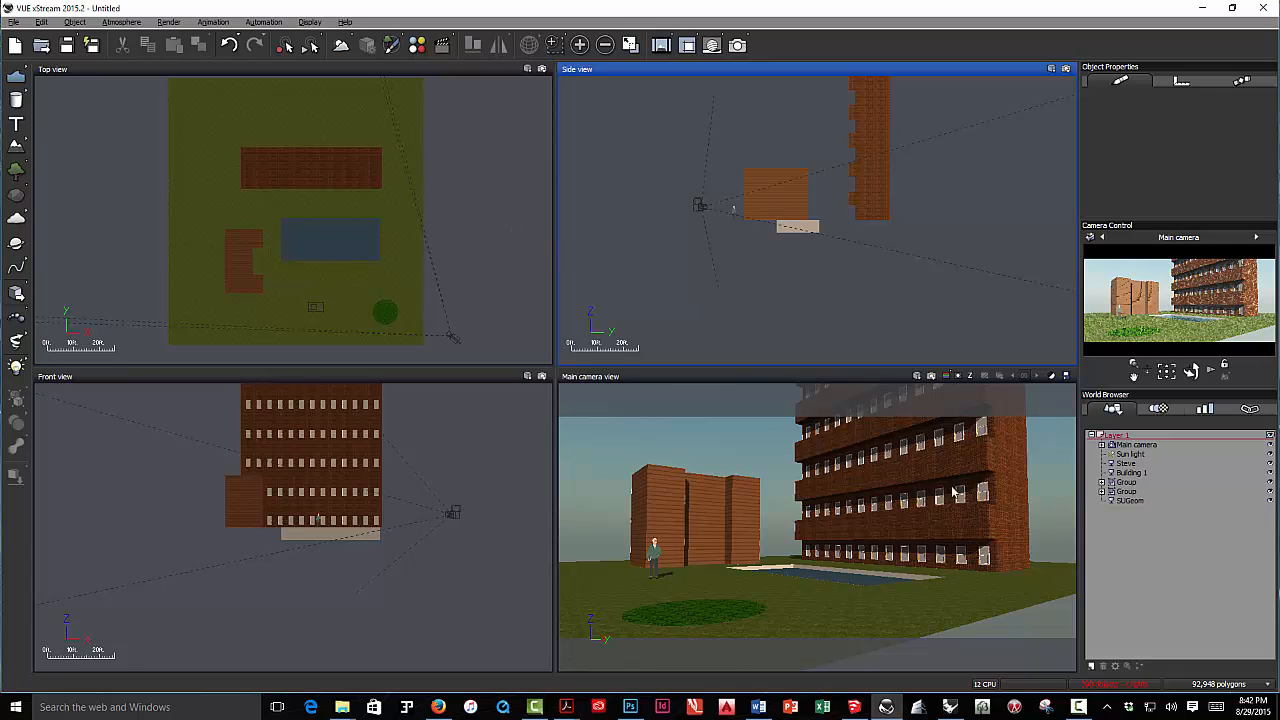
# Step: Review the scene objects one by one and inspect the window components inside the brick building's group
pyautogui.click(1130, 473)
pyautogui.click(1127, 482)
pyautogui.click(1127, 491)
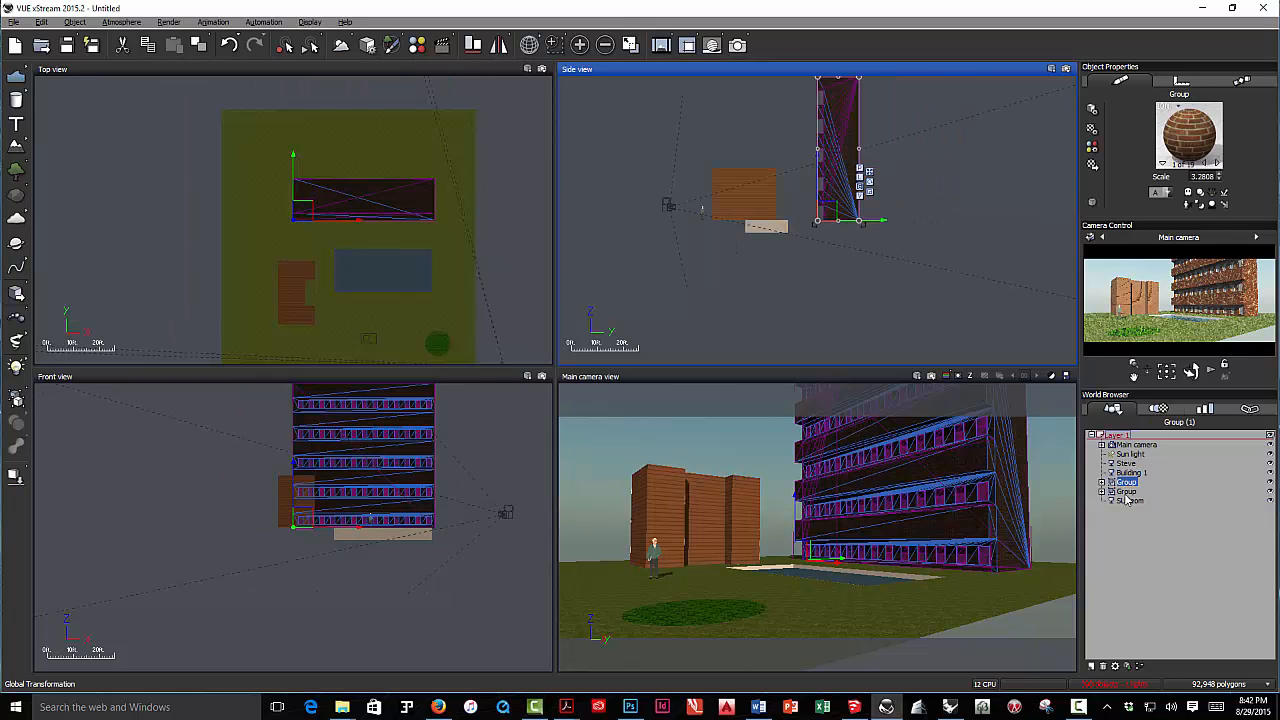
pyautogui.click(1128, 500)
pyautogui.click(1127, 483)
pyautogui.click(1102, 483)
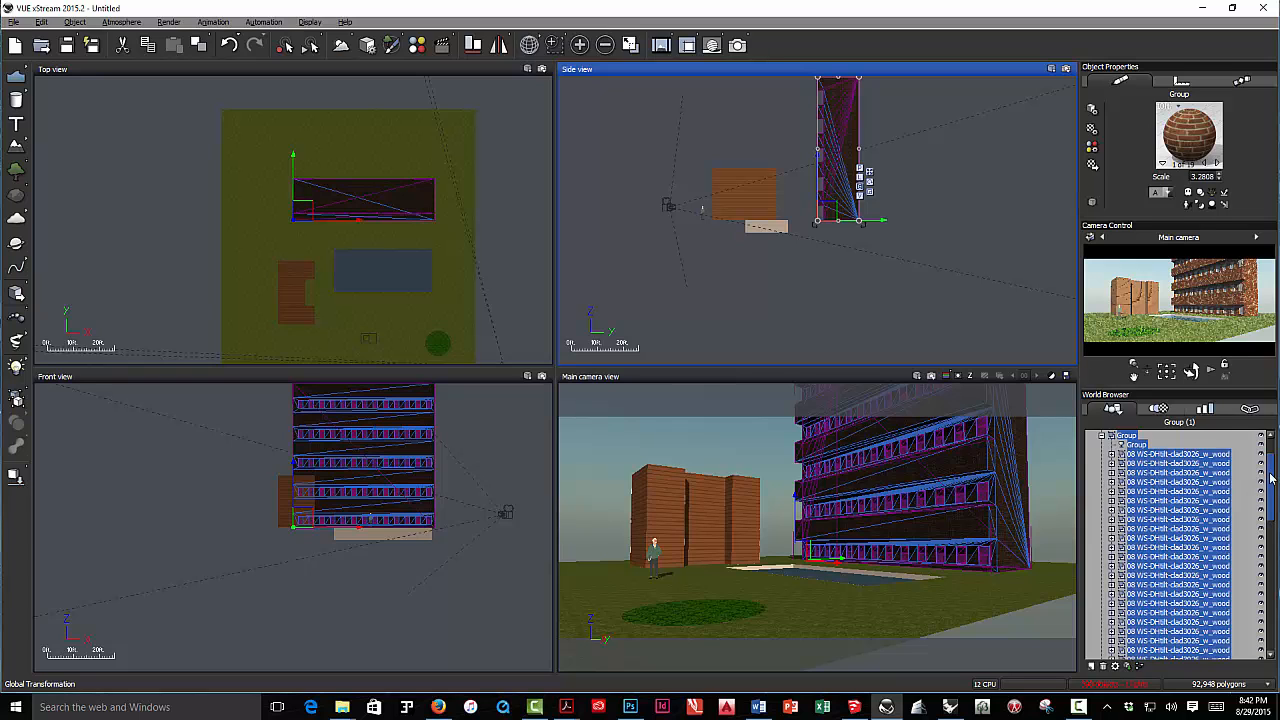
pyautogui.moveTo(1272, 478)
pyautogui.mouseDown()
pyautogui.moveTo(1276, 612)
pyautogui.moveTo(1276, 453)
pyautogui.mouseUp()
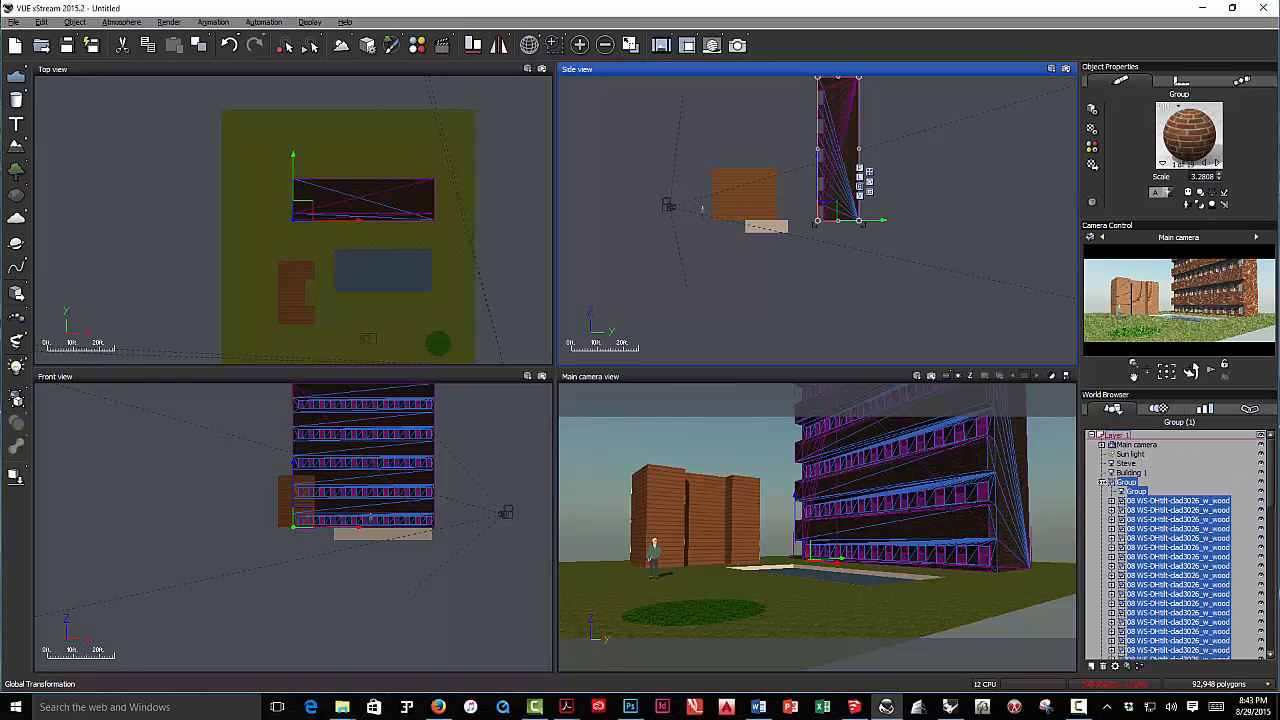
pyautogui.click(1101, 482)
# Step: Collapse the brick building's group and inspect the two meshes inside the pool group
pyautogui.click(1101, 491)
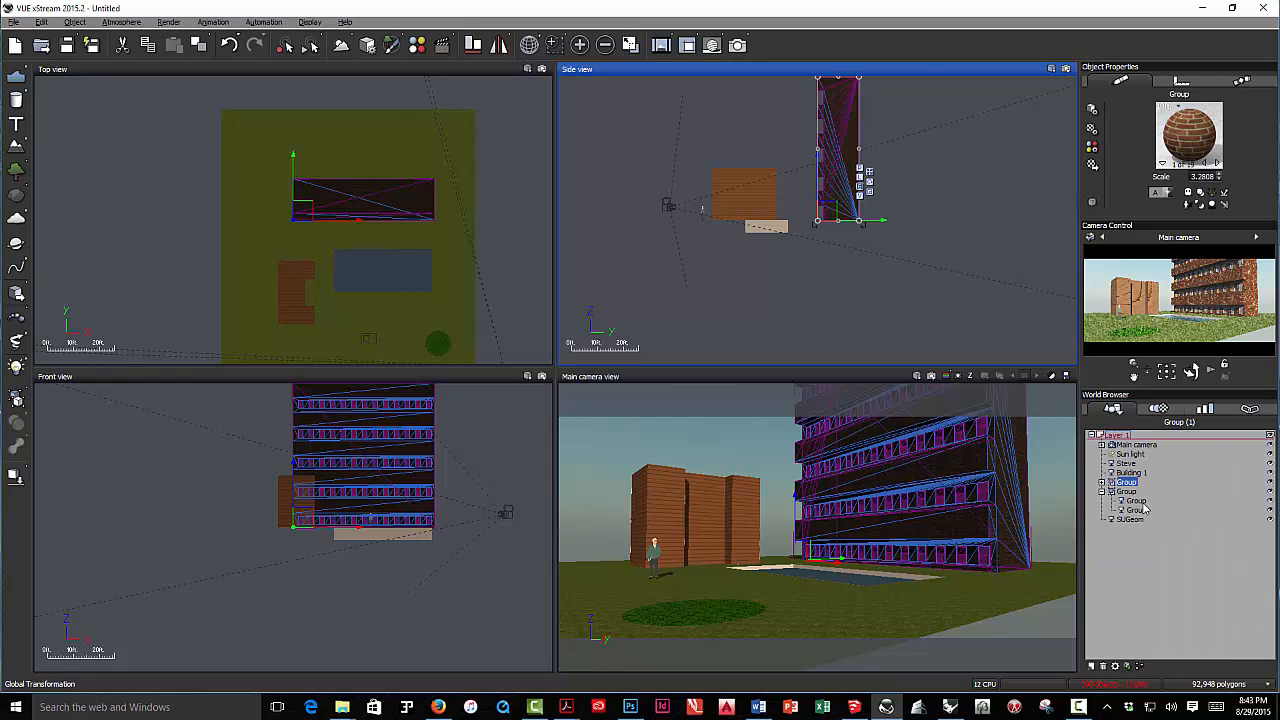
pyautogui.click(1138, 501)
pyautogui.click(1136, 510)
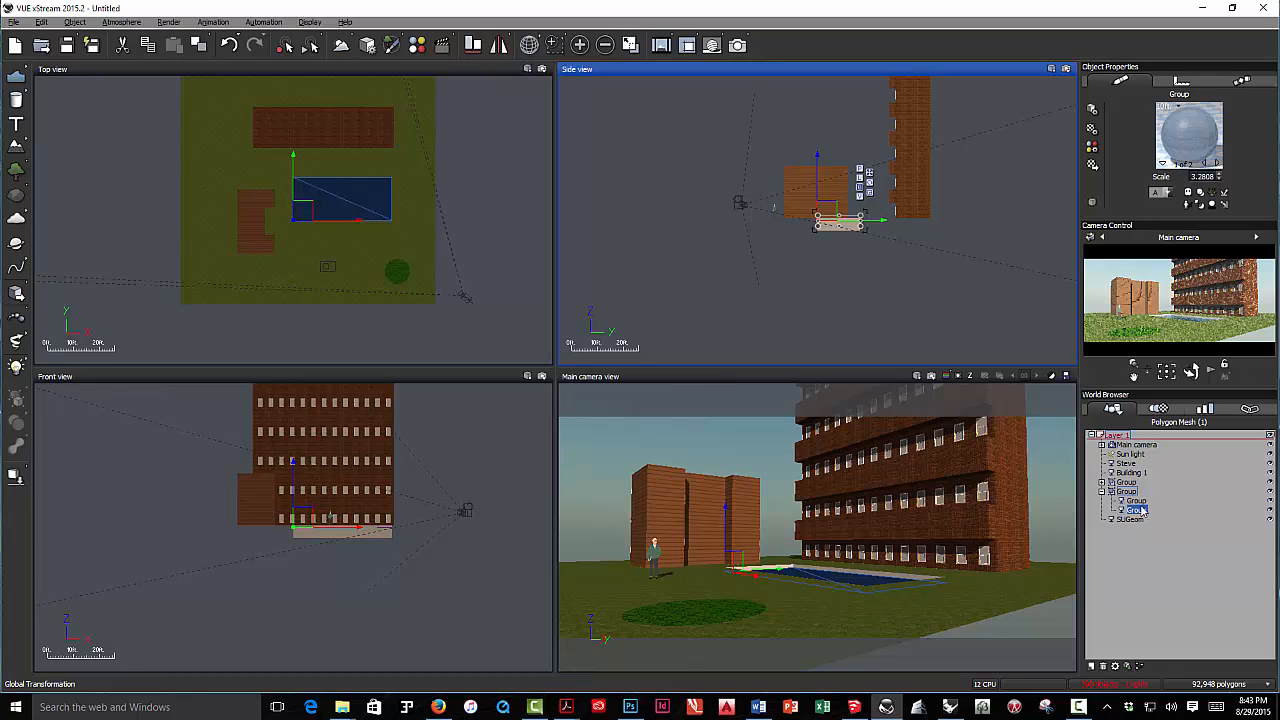
pyautogui.click(1138, 500)
# Step: Rename the pool group as Water Feature and collapse it in the object list
pyautogui.click(1127, 492)
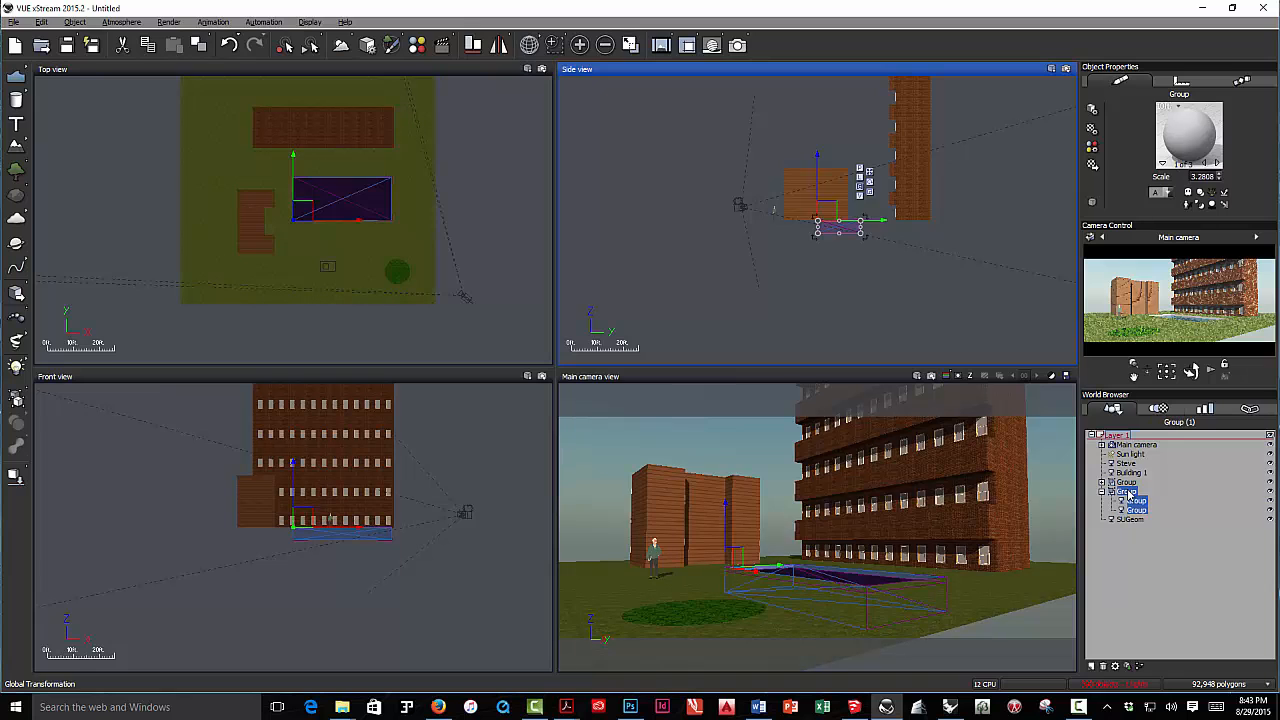
pyautogui.rightClick(1126, 494)
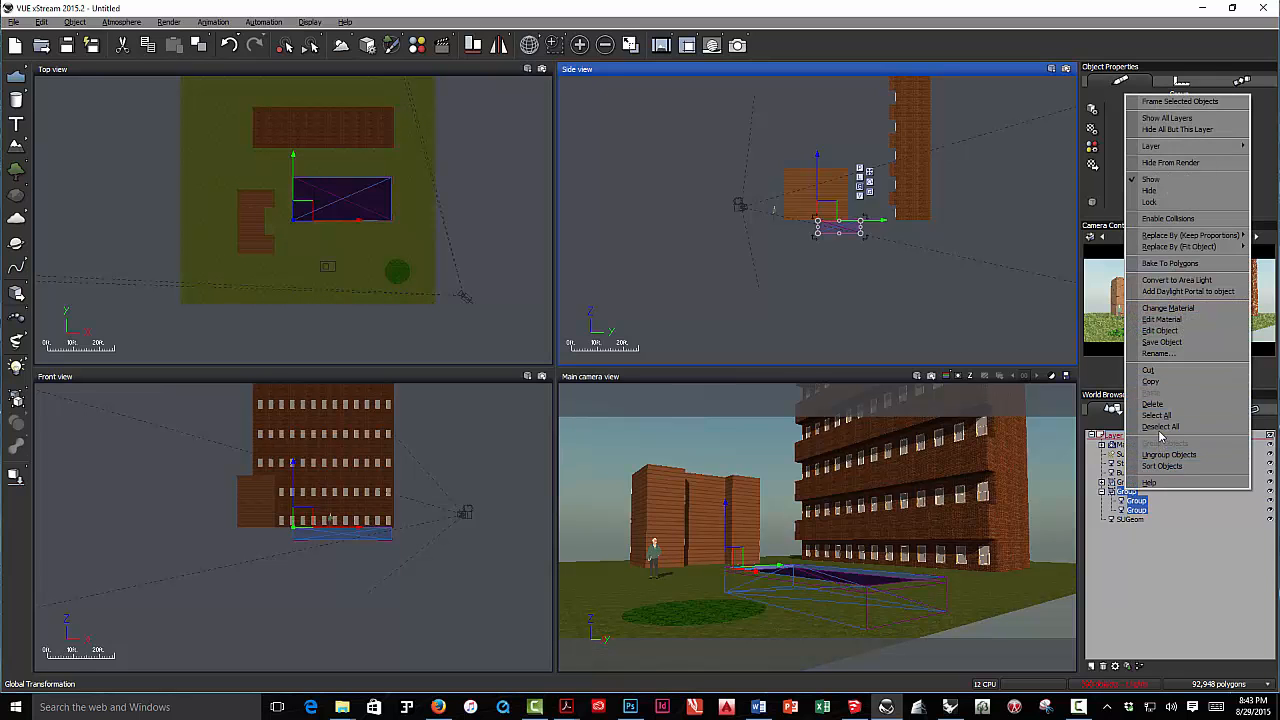
pyautogui.click(1159, 354)
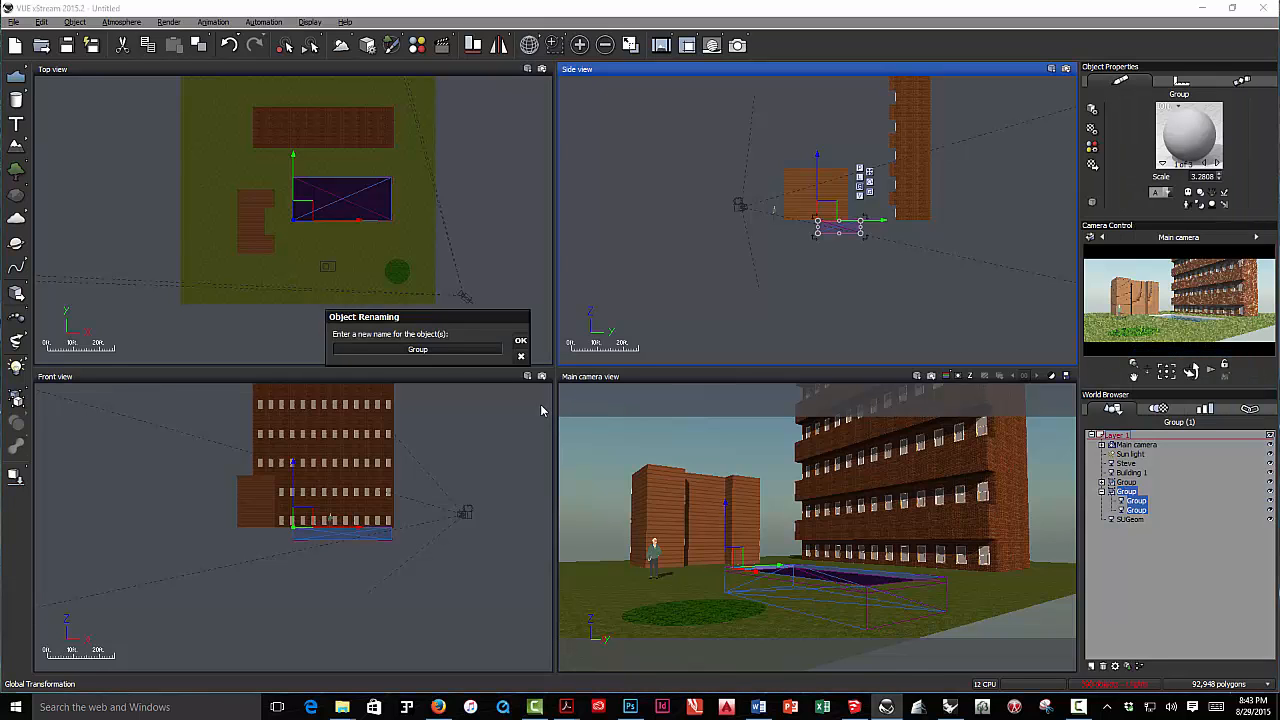
pyautogui.doubleClick(420, 348)
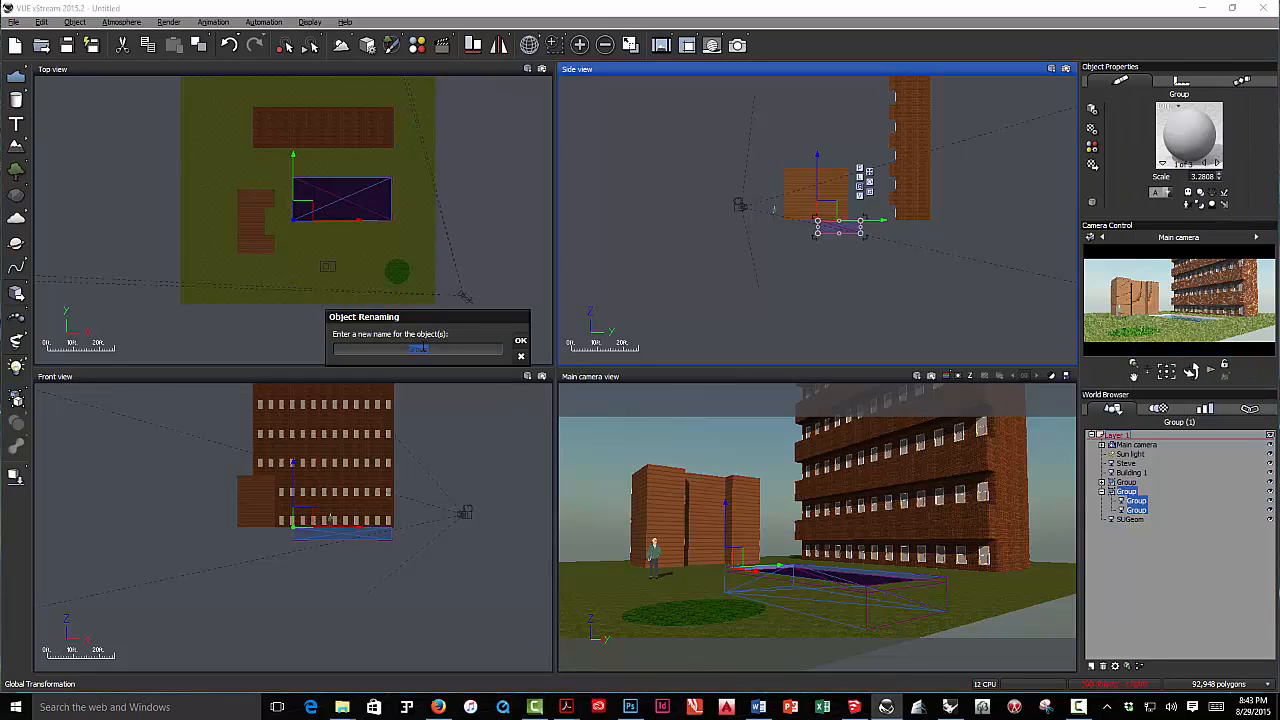
pyautogui.write('P')
pyautogui.write('ater Feature')
pyautogui.click(520, 340)
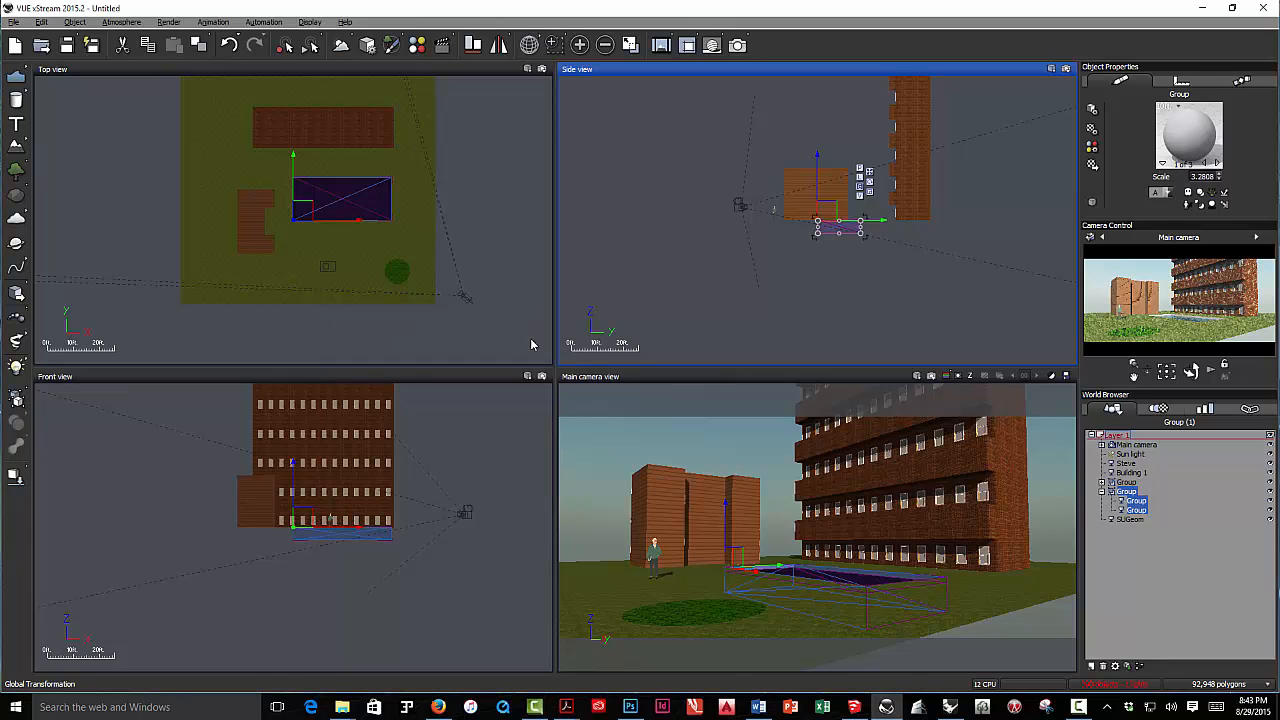
pyautogui.click(1102, 492)
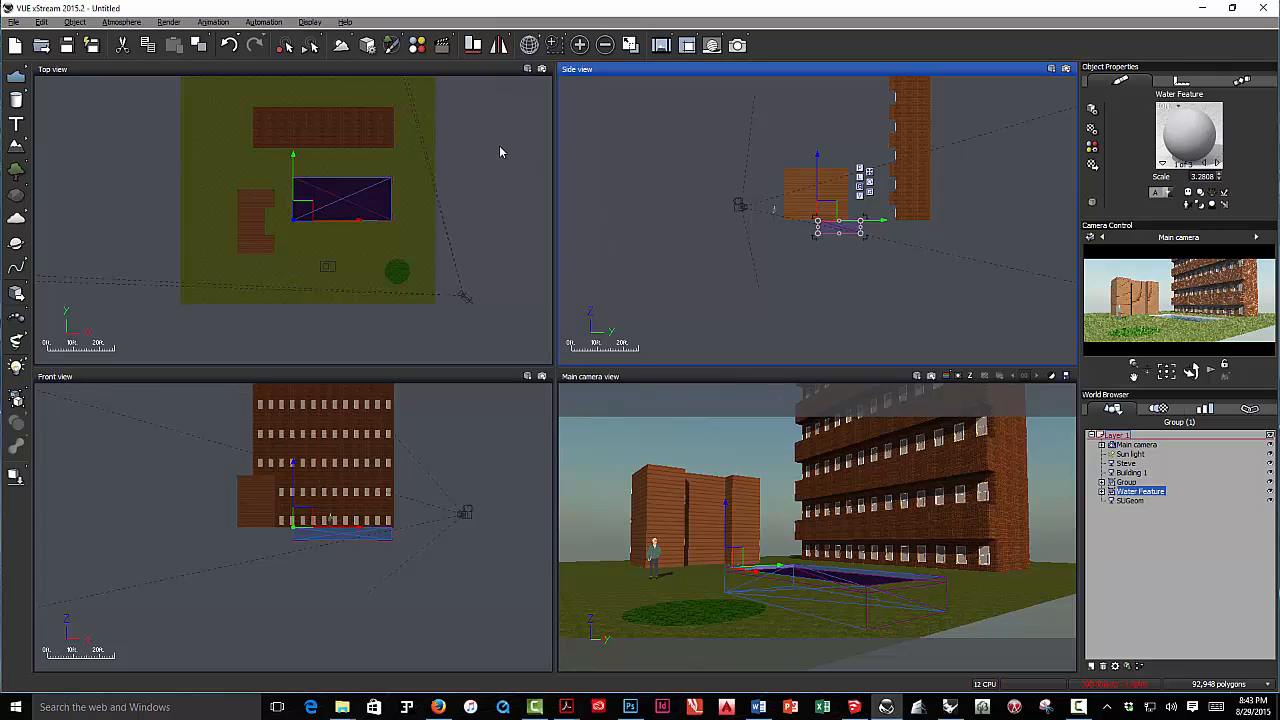
# Step: Deselect the water feature, open the plant library and show its Trees collection
pyautogui.moveTo(499, 145); pyautogui.dragTo(459, 184, button='right')
pyautogui.click(462, 182)
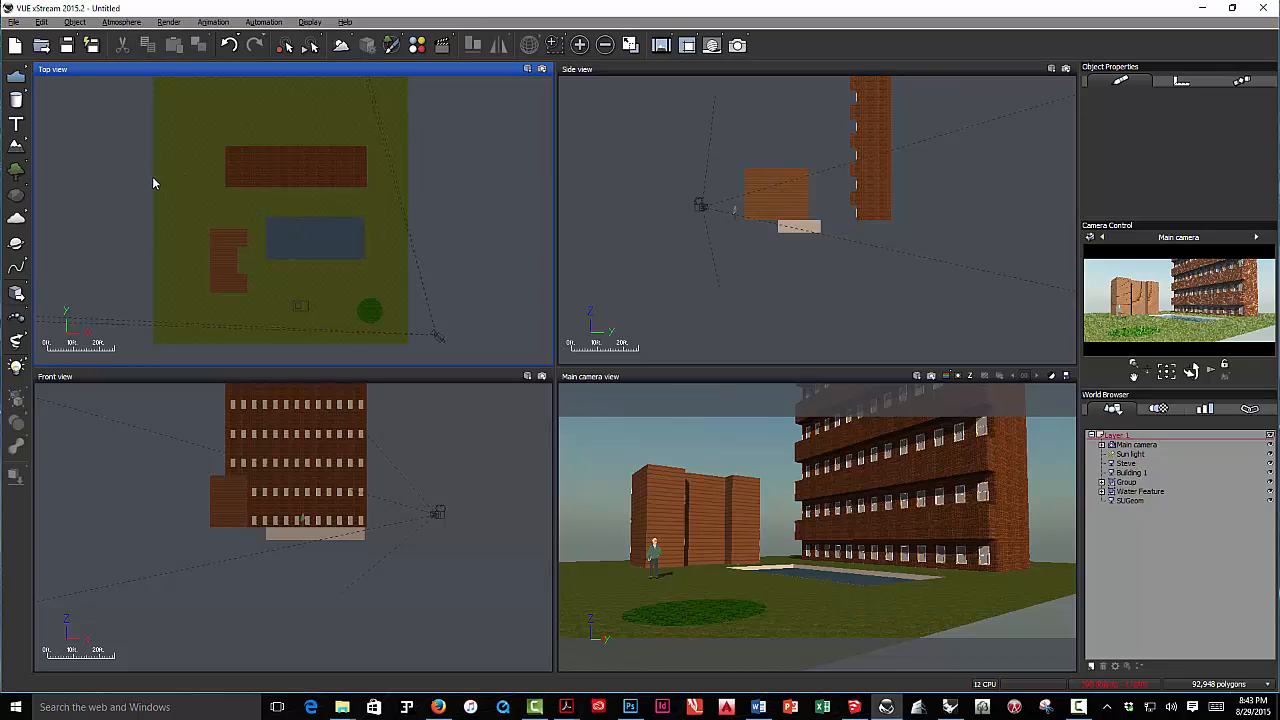
pyautogui.moveTo(450, 161); pyautogui.dragTo(453, 172, button='right')
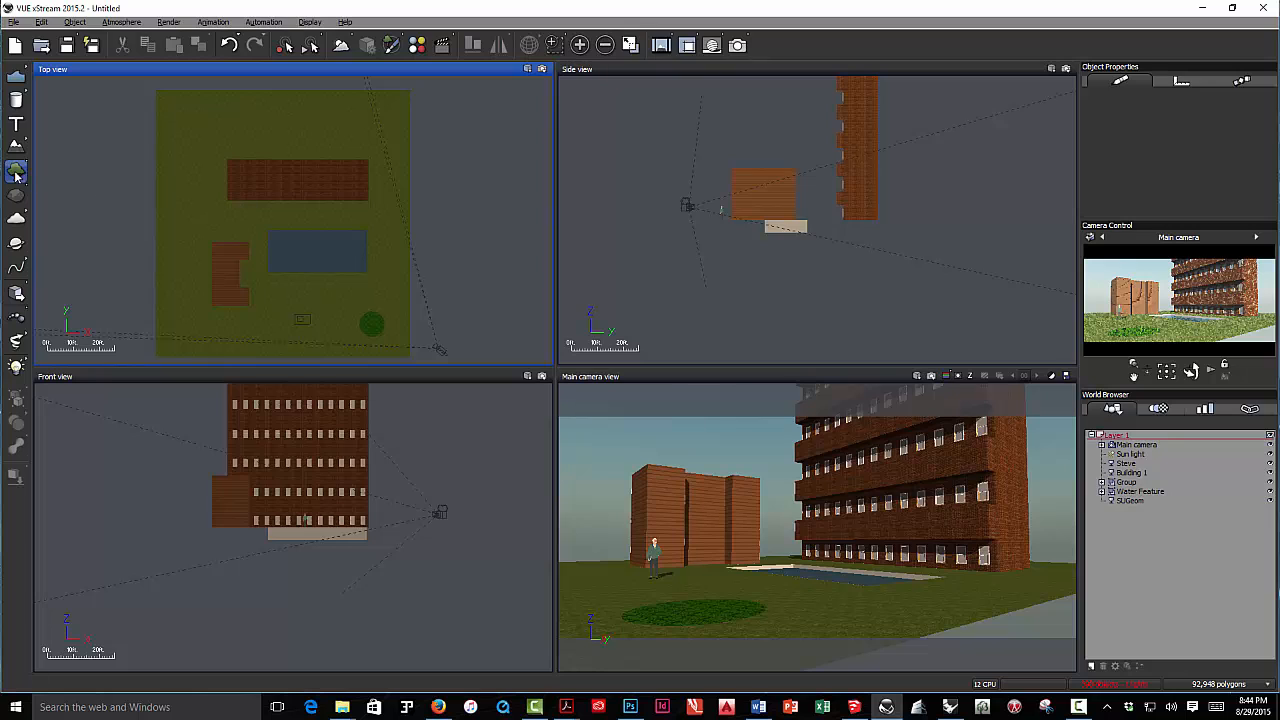
pyautogui.click(17, 99)
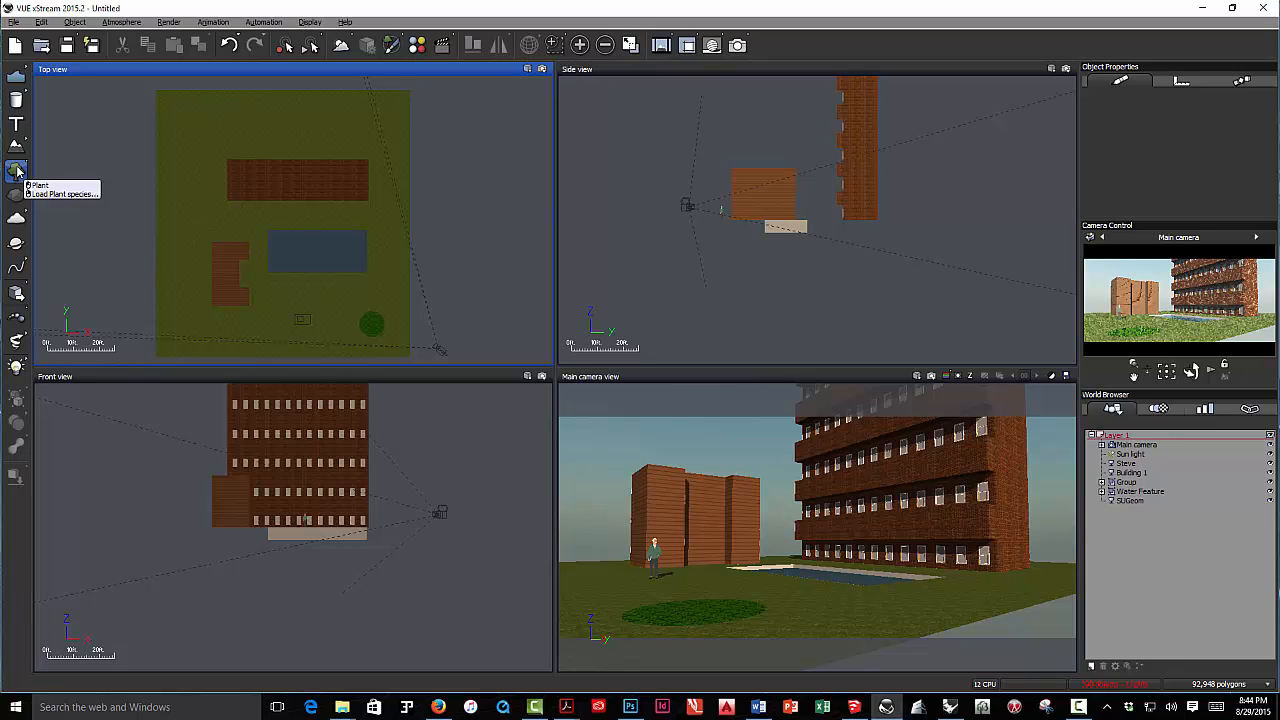
pyautogui.click(17, 172)
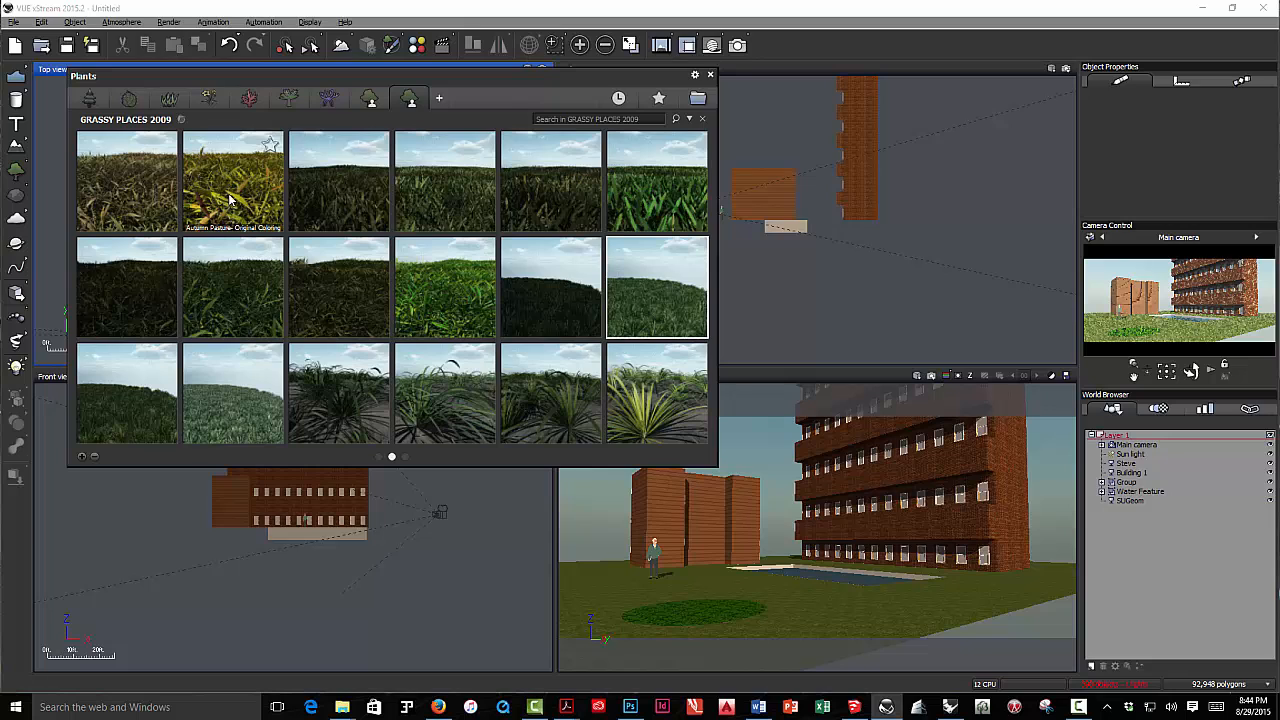
pyautogui.click(89, 97)
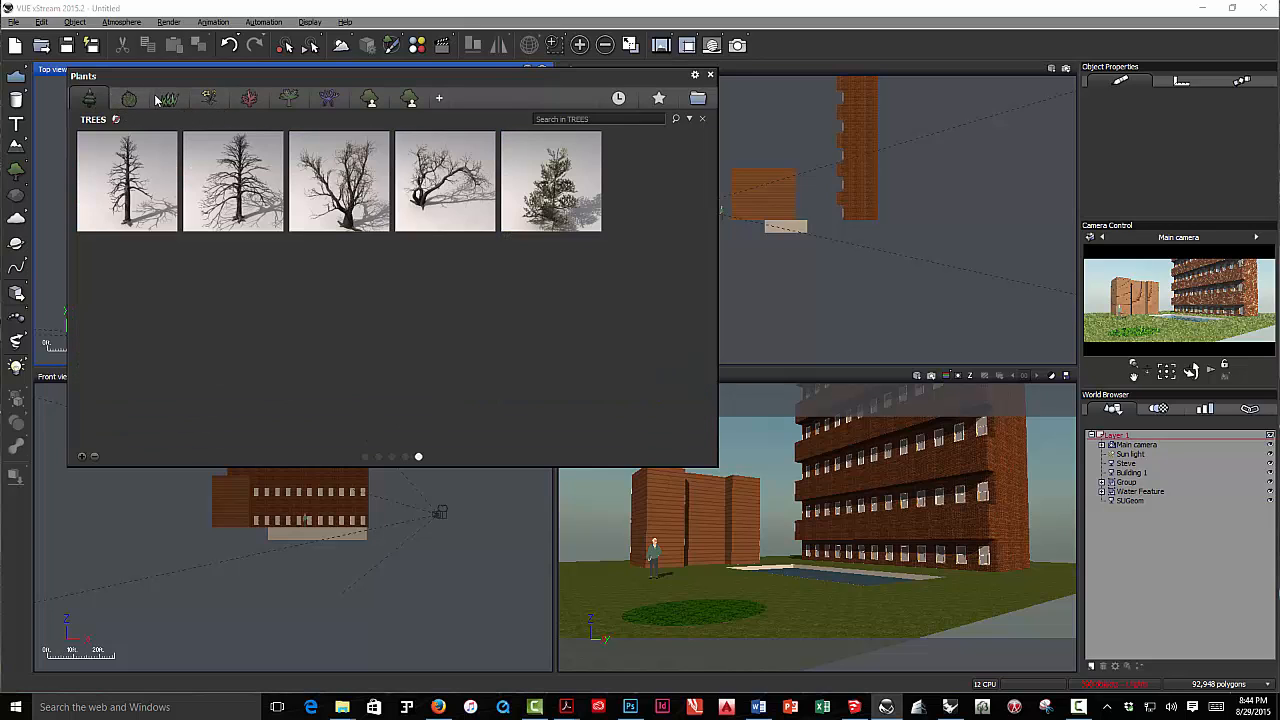
pyautogui.click(124, 99)
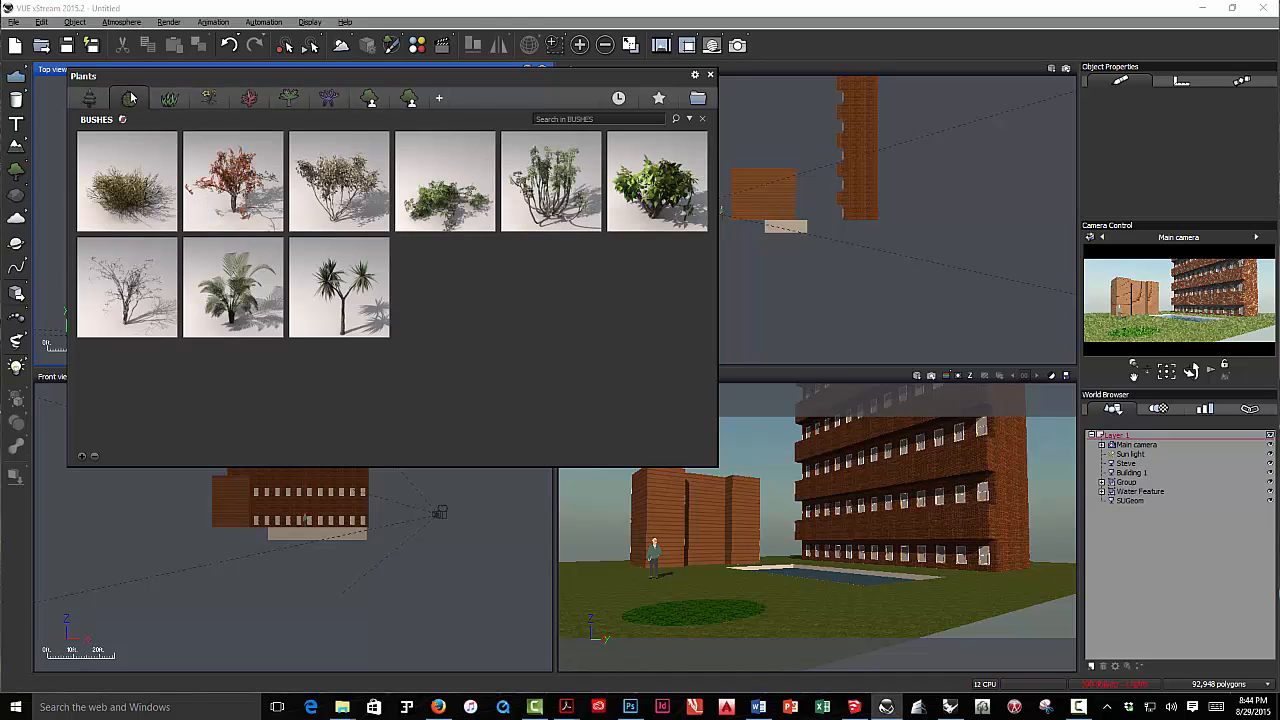
pyautogui.click(89, 97)
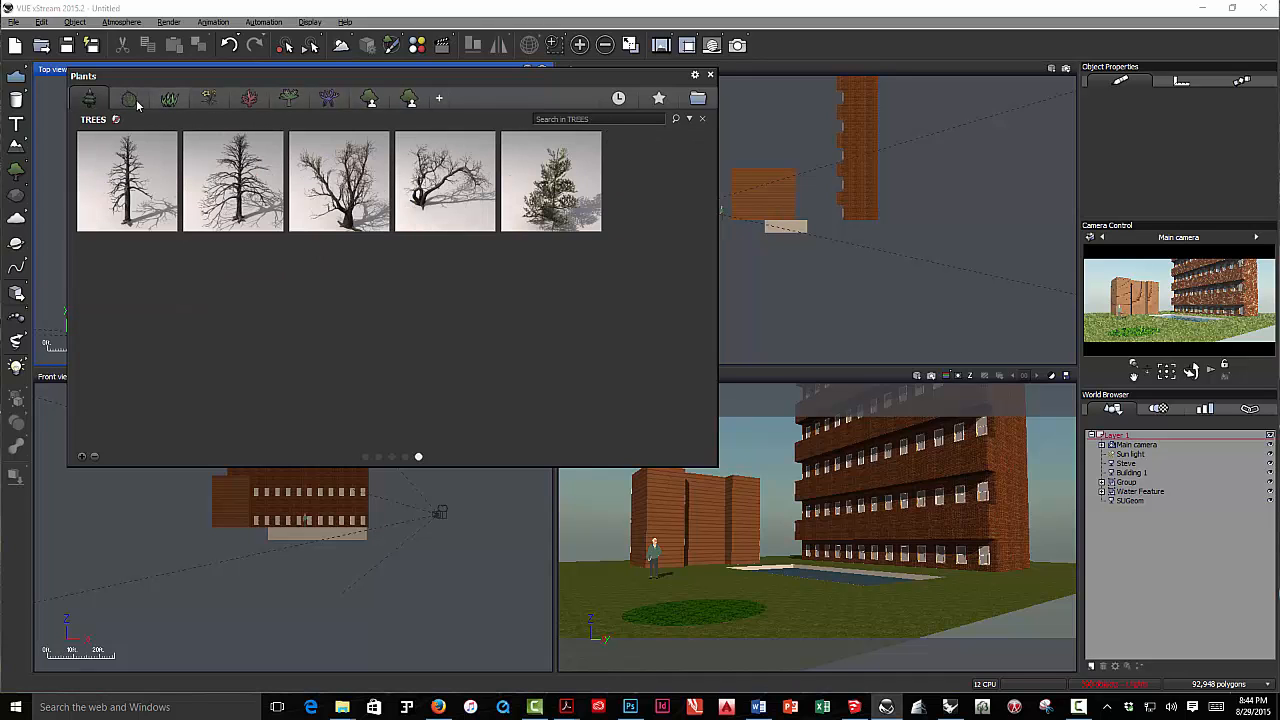
# Step: Add a Summer Cherry Tree from the tree collection and move it to the front of the site near Building 1
pyautogui.click(406, 457)
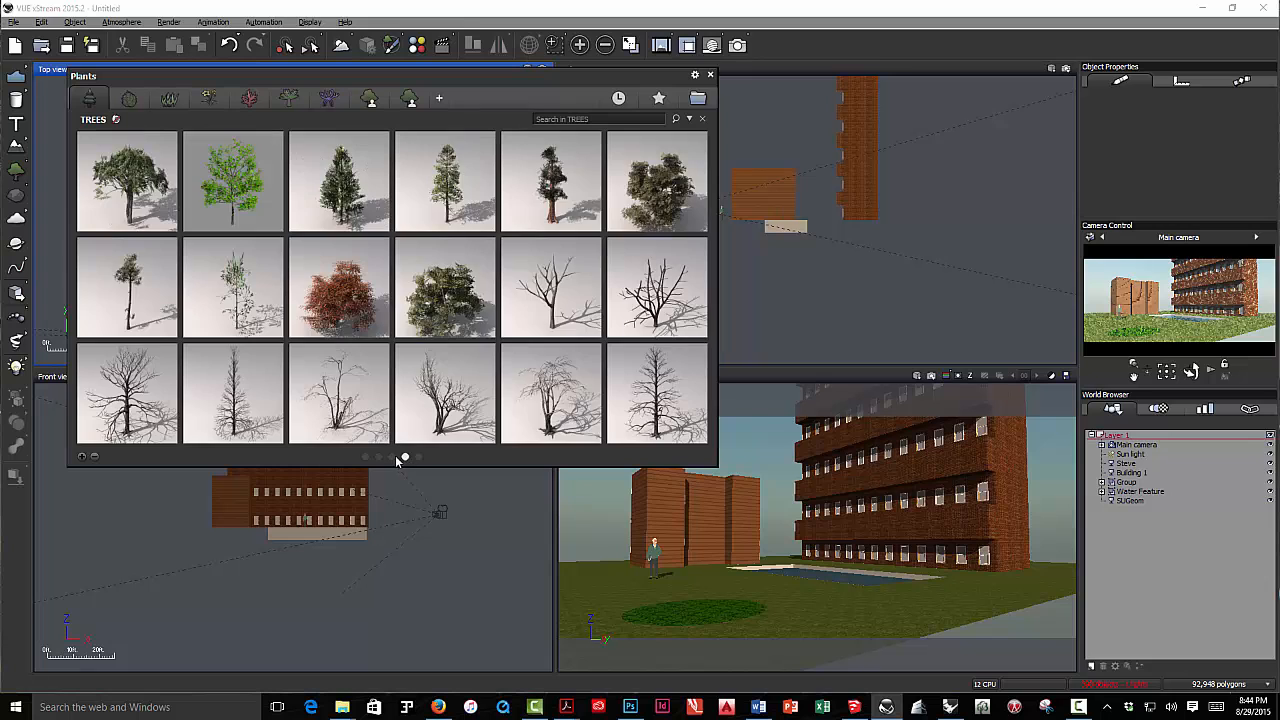
pyautogui.click(392, 457)
pyautogui.click(379, 457)
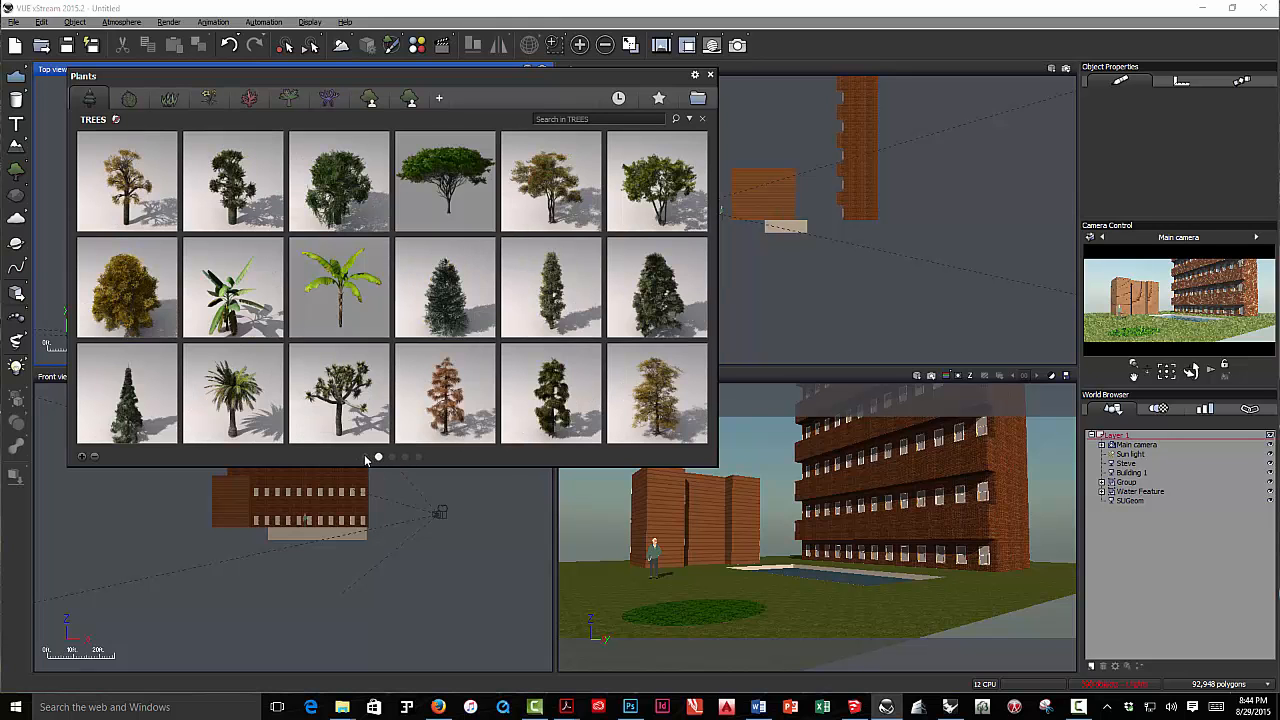
pyautogui.click(366, 457)
pyautogui.moveTo(662, 185)
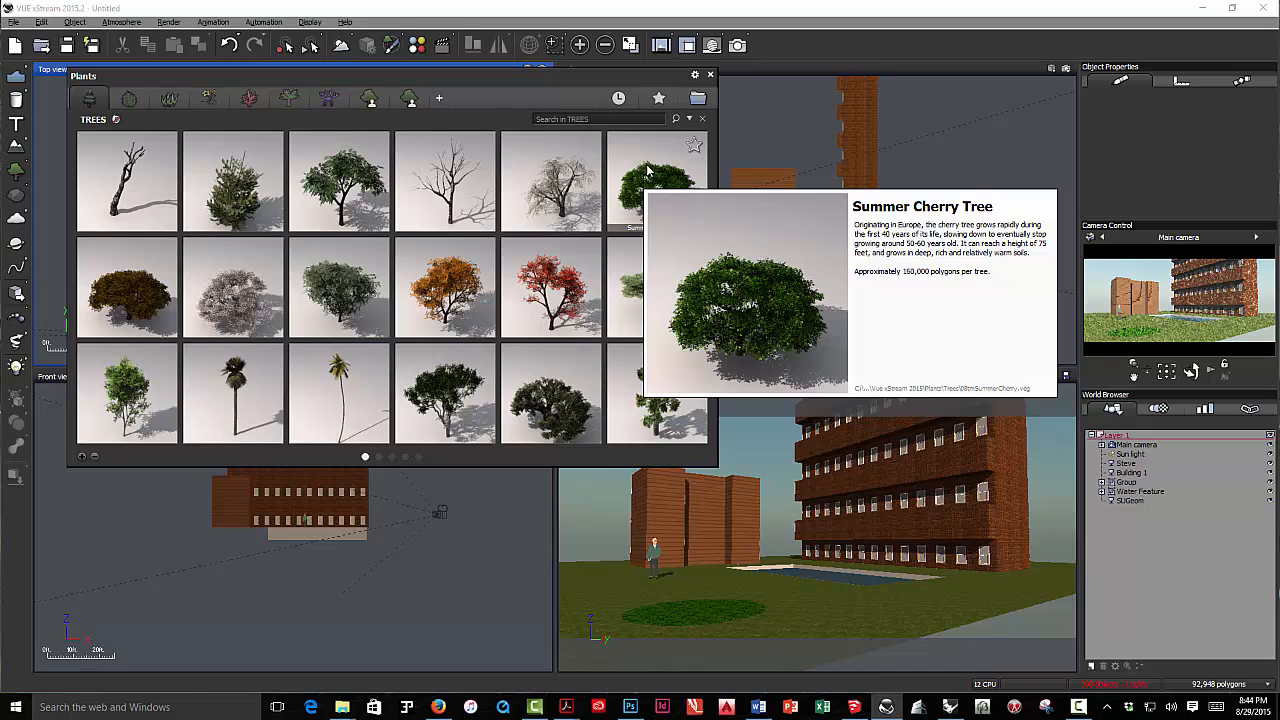
pyautogui.doubleClick(643, 164)
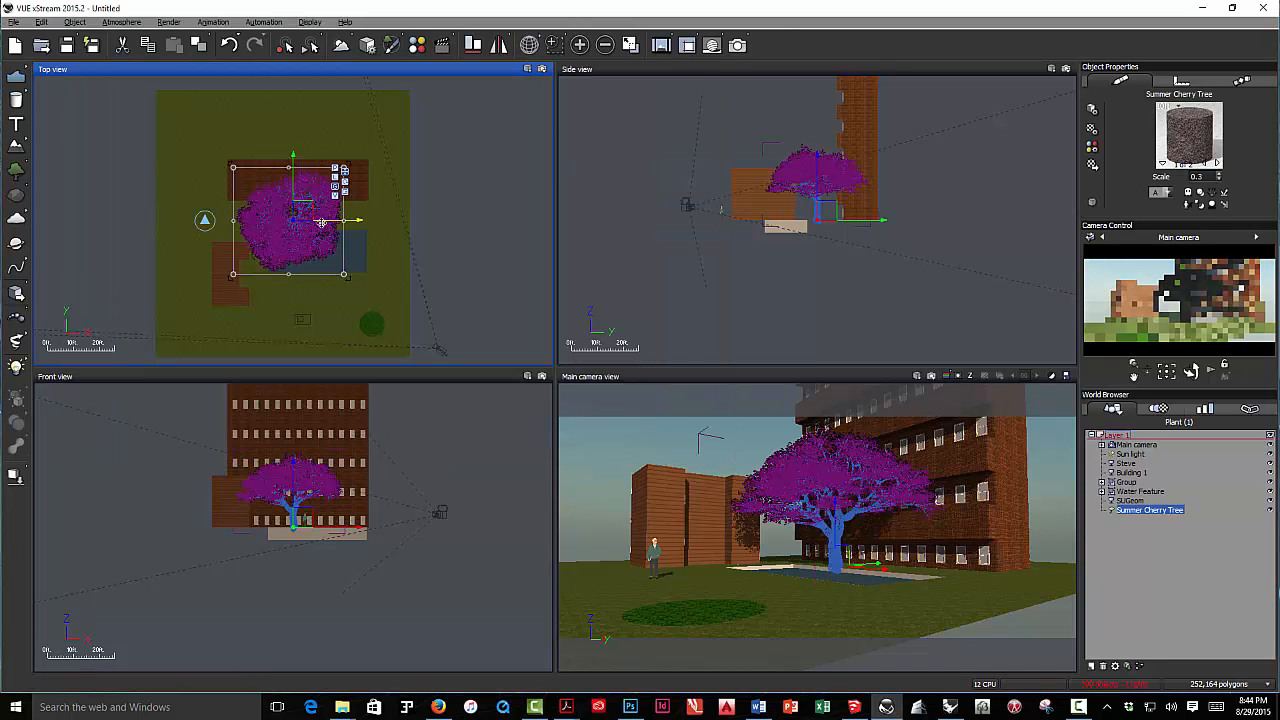
pyautogui.moveTo(303, 212); pyautogui.dragTo(289, 315)
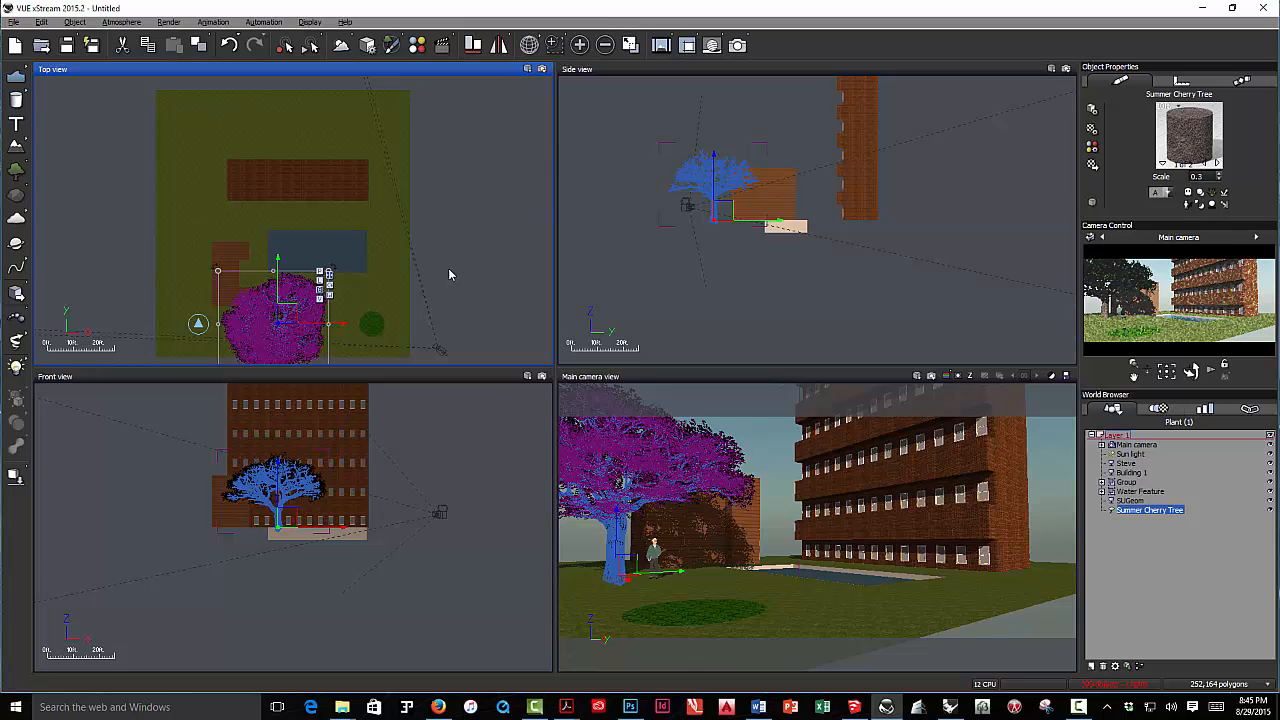
# Step: Scale the Summer Cherry Tree down slightly in the plan view
pyautogui.moveTo(448, 268)
pyautogui.mouseDown(button='right')
pyautogui.moveTo(434, 191)
pyautogui.moveTo(431, 297)
pyautogui.moveTo(442, 255)
pyautogui.mouseUp(button='right')
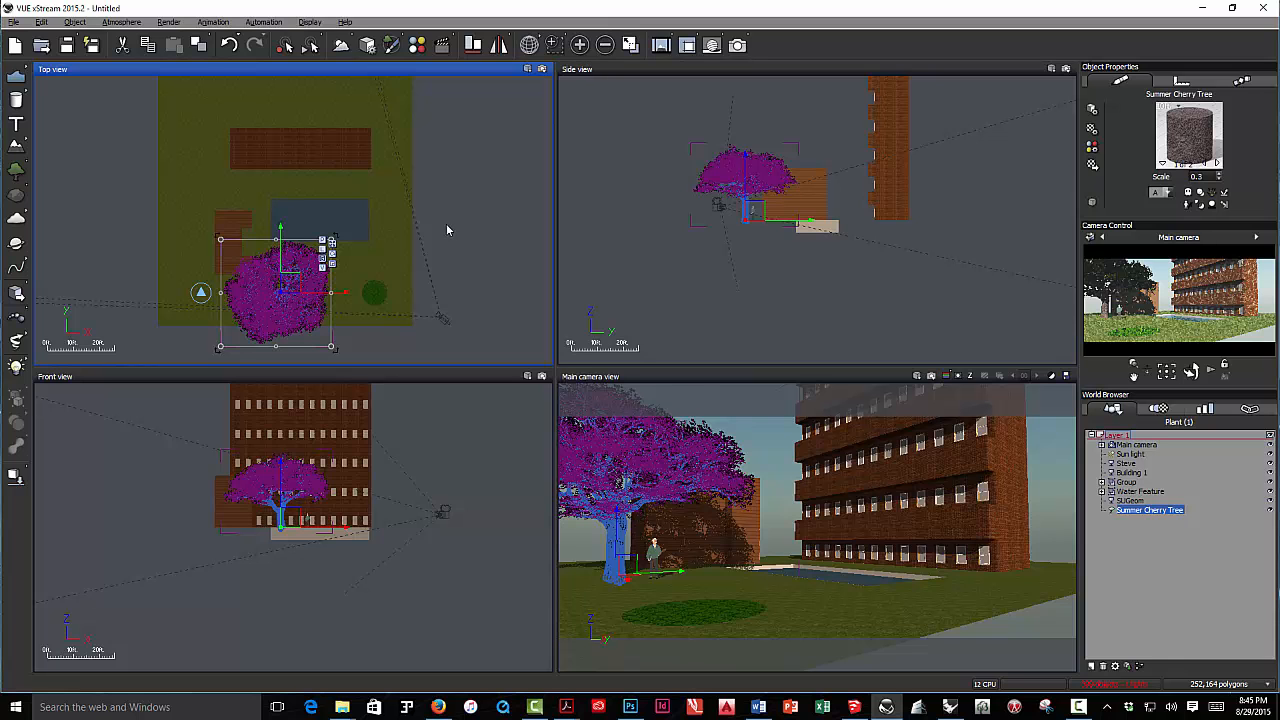
pyautogui.scroll(2, 446, 224)
pyautogui.scroll(-2, 446, 224)
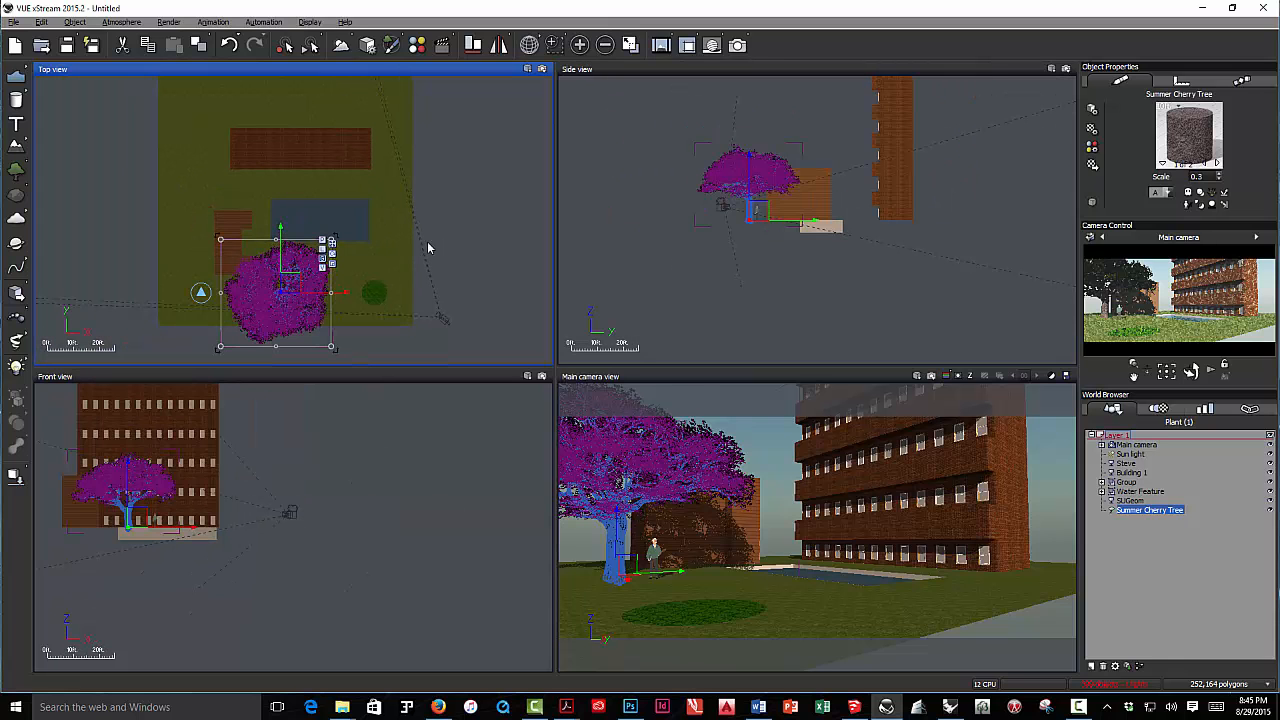
pyautogui.scroll(2, 410, 251)
pyautogui.scroll(-2, 408, 258)
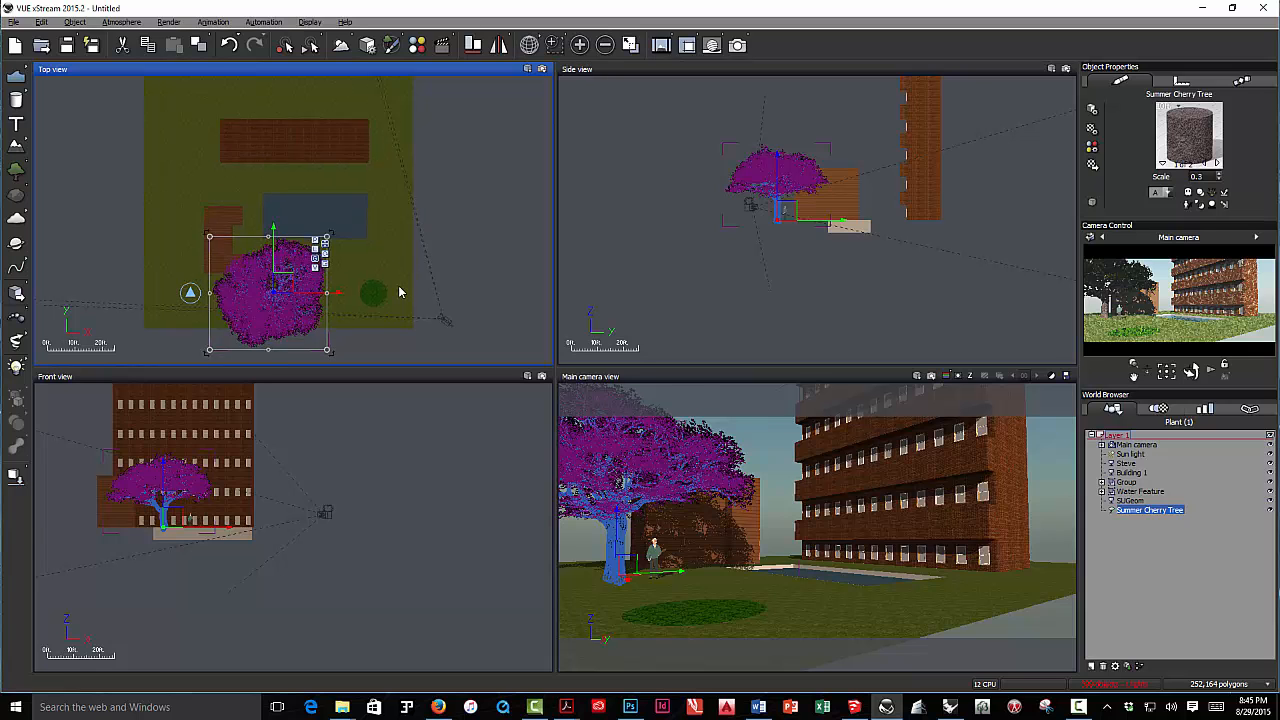
pyautogui.scroll(2, 399, 290)
pyautogui.scroll(-2, 399, 288)
pyautogui.moveTo(456, 290); pyautogui.dragTo(449, 246, button='right')
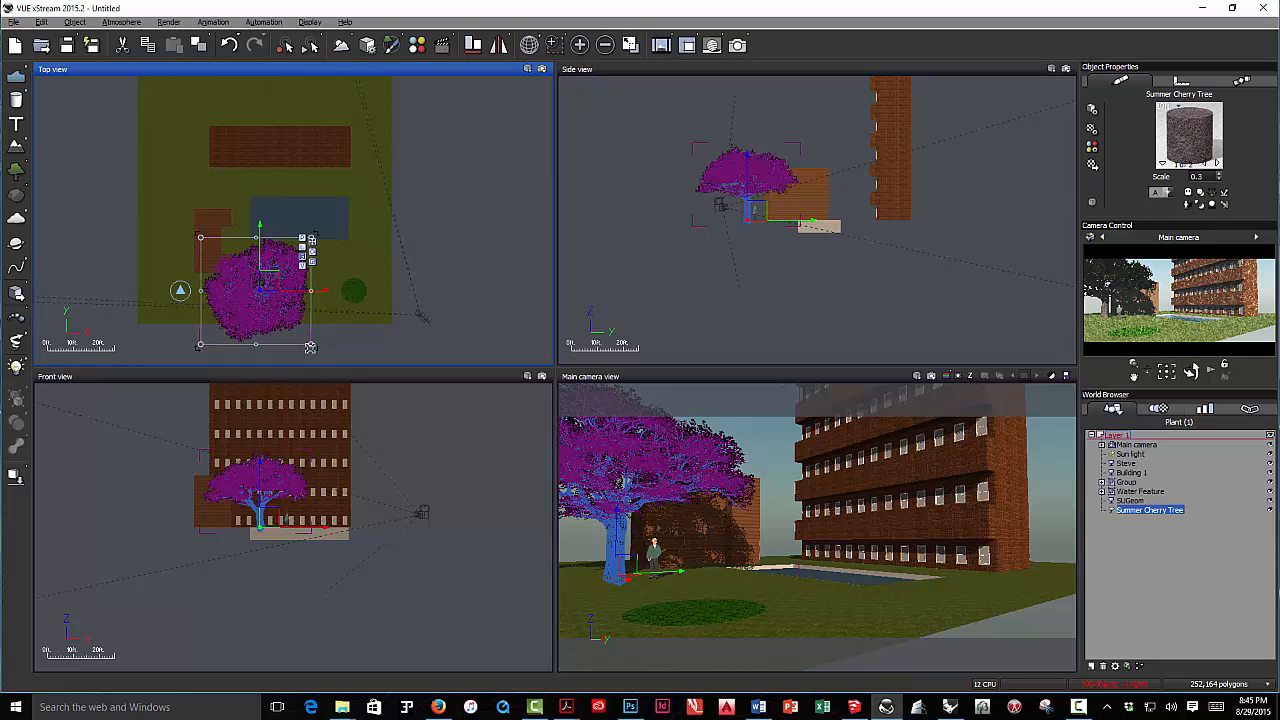
pyautogui.moveTo(314, 350); pyautogui.dragTo(321, 347)
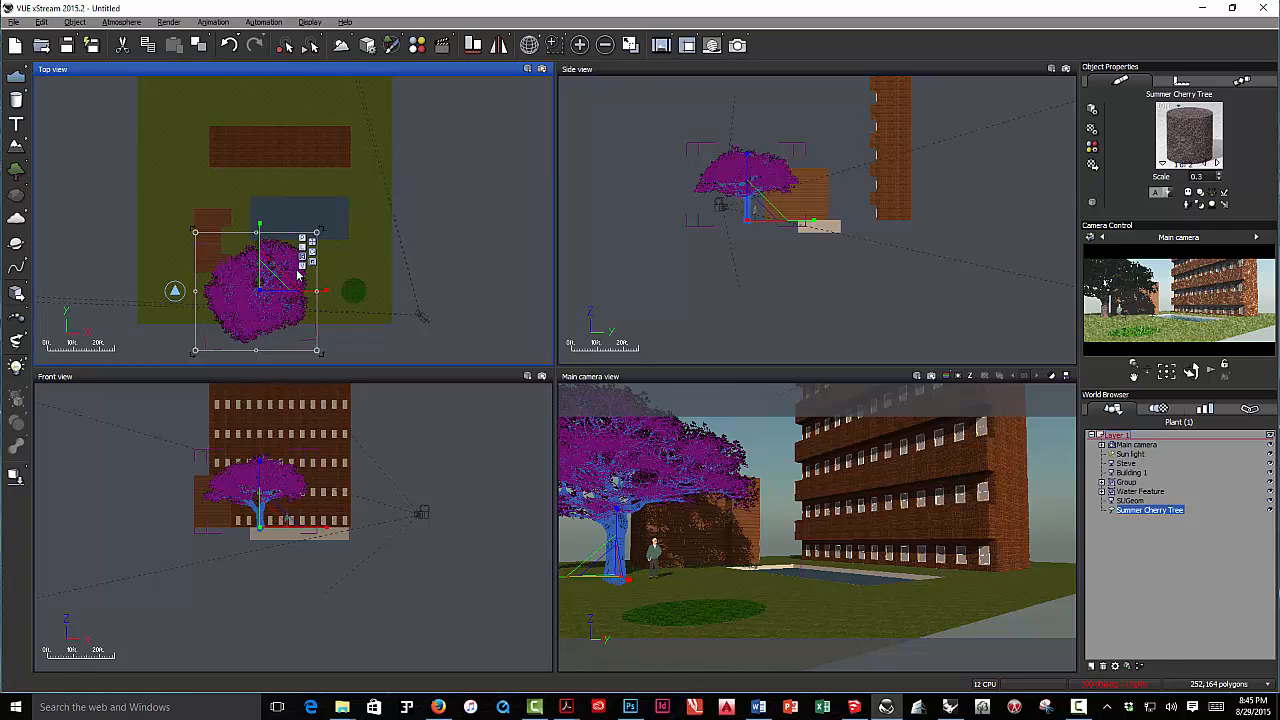
pyautogui.moveTo(298, 276); pyautogui.dragTo(240, 304)
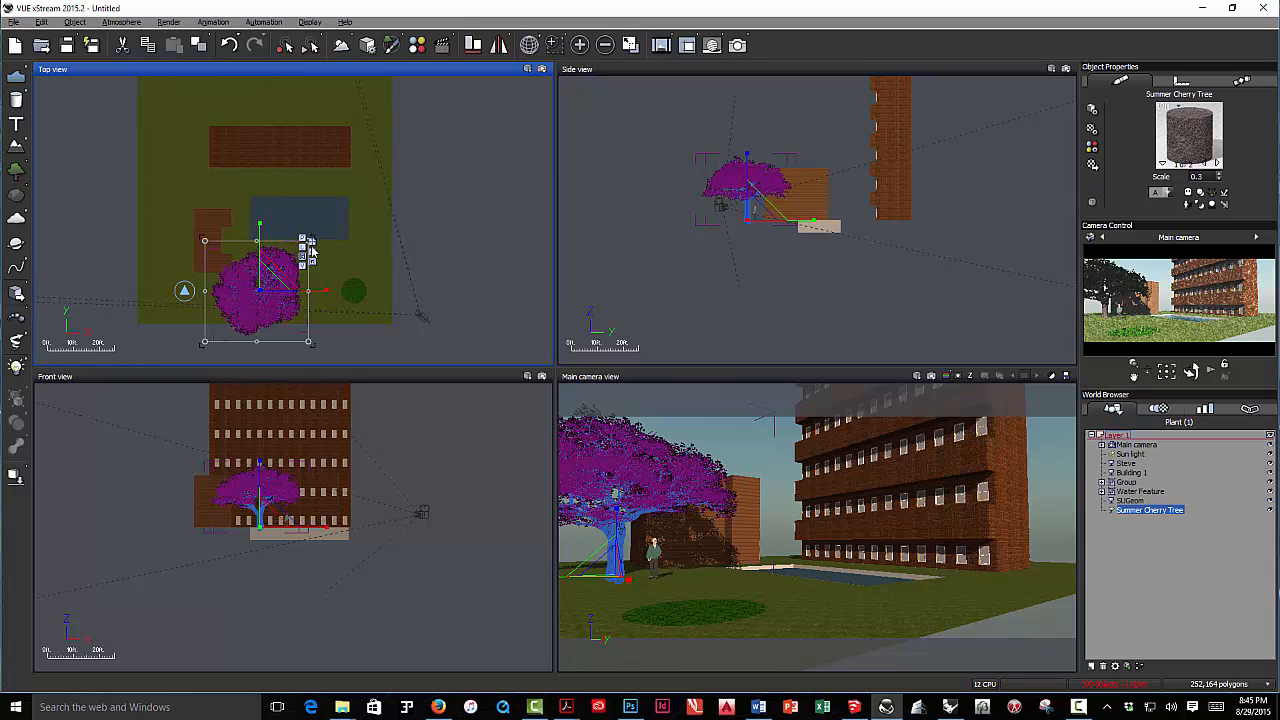
# Step: Deselect the cherry tree, render the main camera view and accept the post render options
pyautogui.click(440, 226)
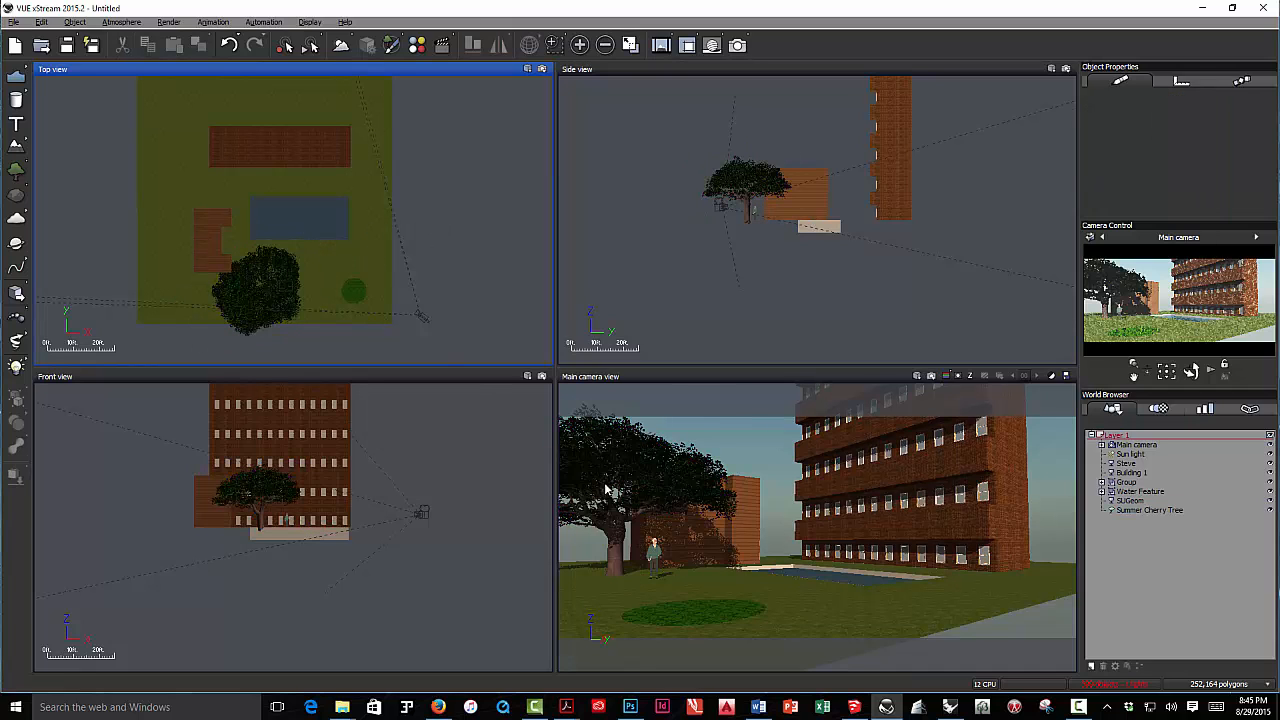
pyautogui.click(927, 376)
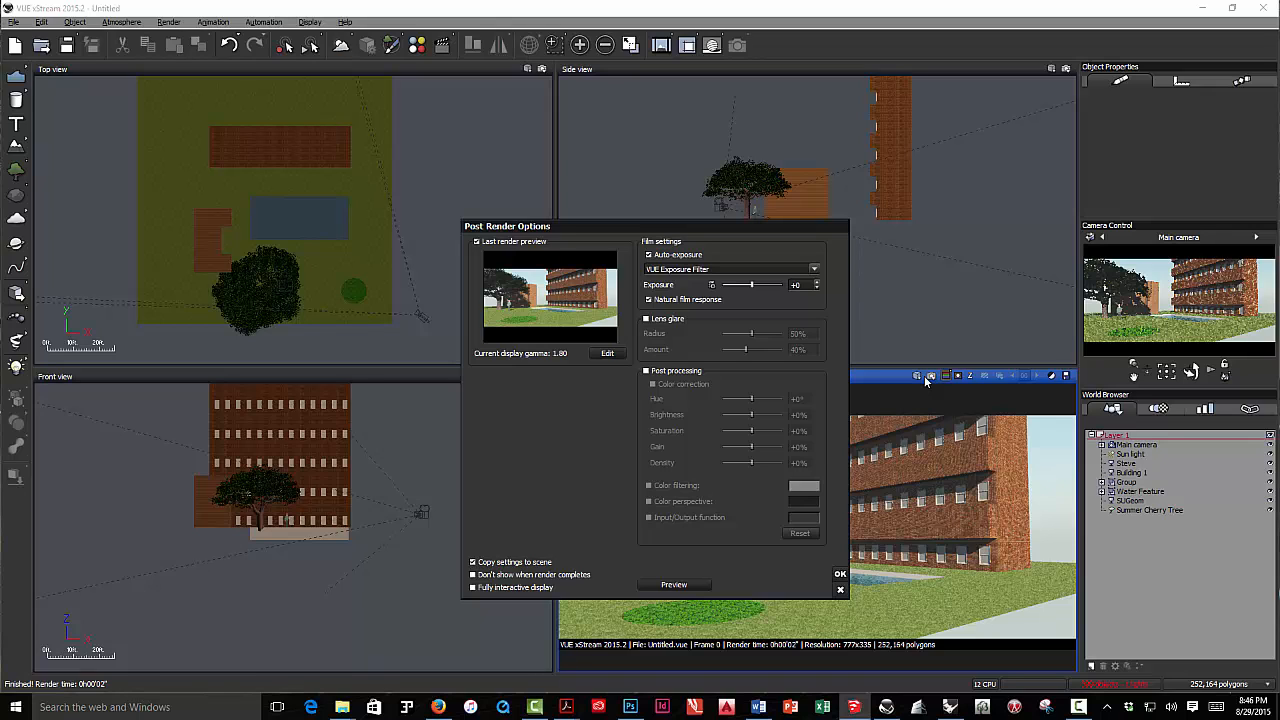
pyautogui.press('Return')
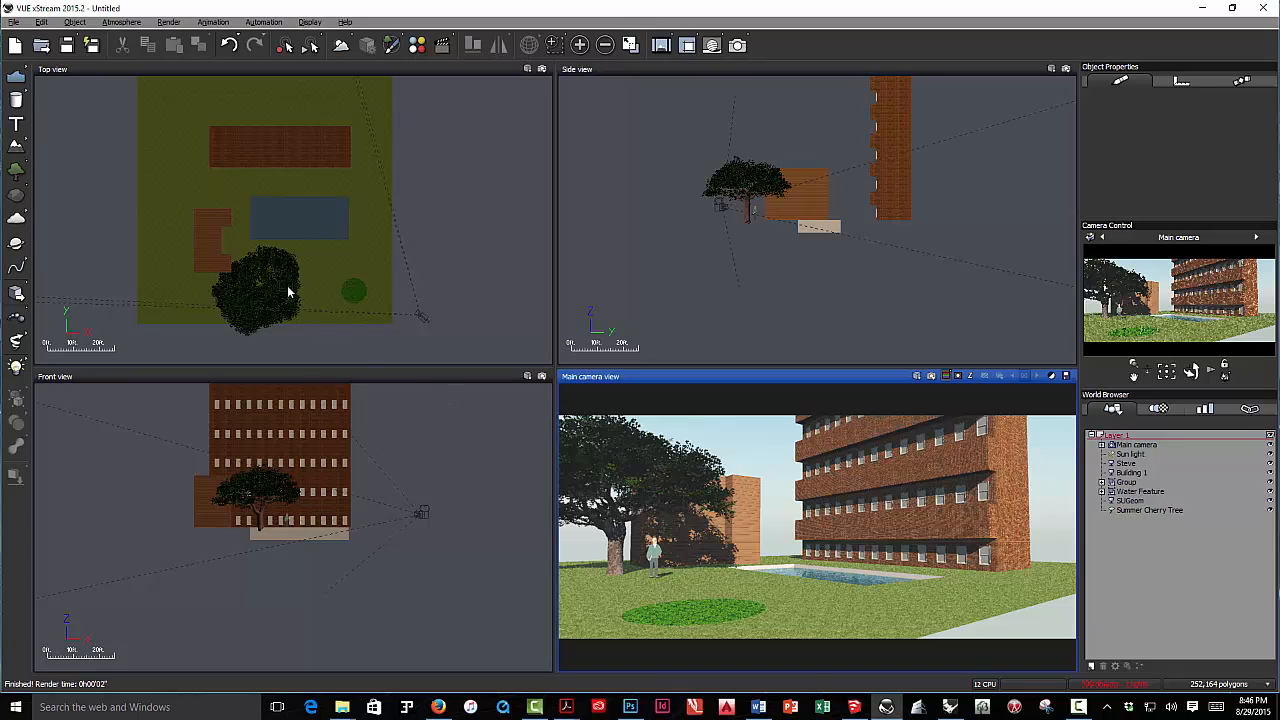
# Step: Add two more Summer Cherry Trees and place one at each end of the tall brick building in plan
pyautogui.click(20, 175)
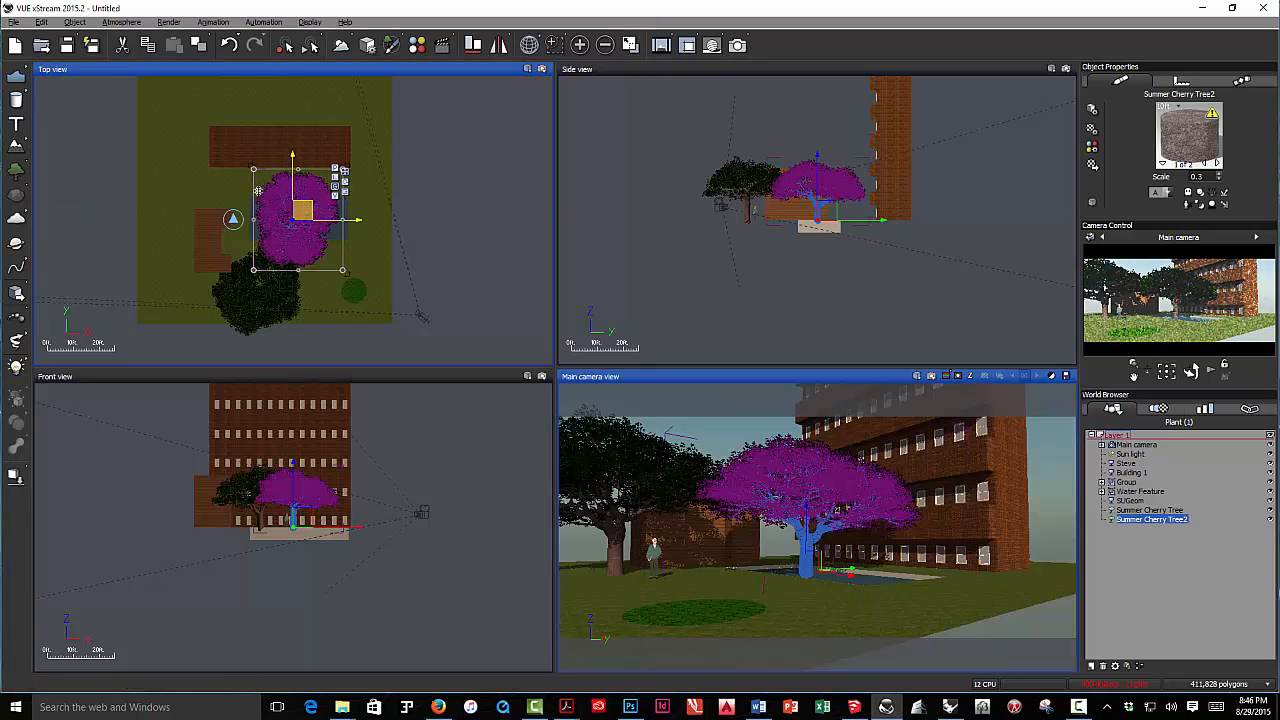
pyautogui.moveTo(311, 210); pyautogui.dragTo(187, 150)
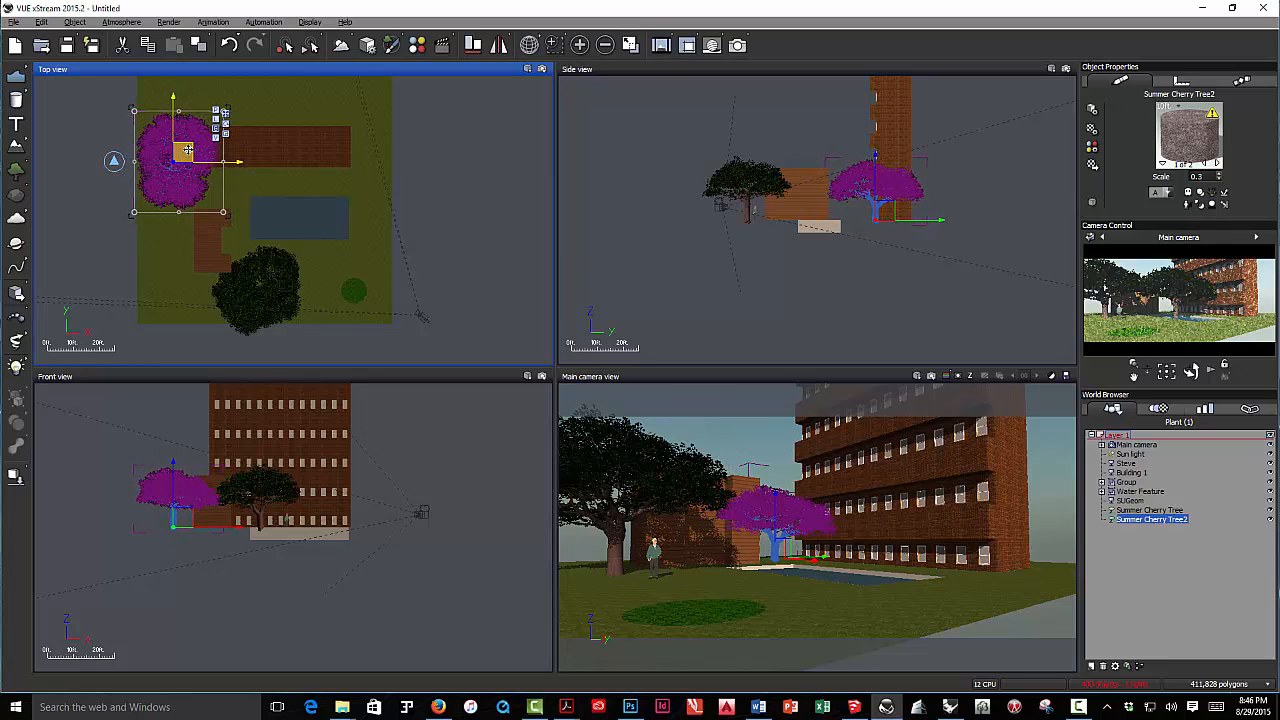
pyautogui.click(16, 169)
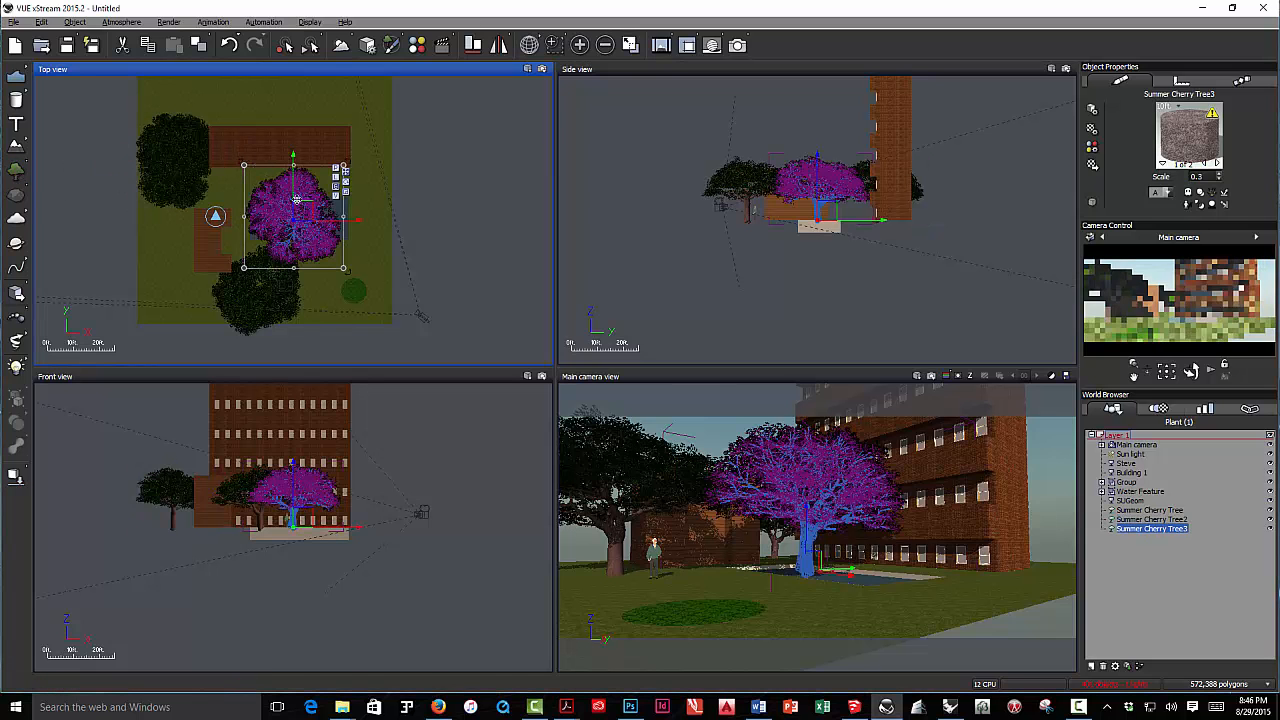
pyautogui.moveTo(297, 209); pyautogui.dragTo(379, 148)
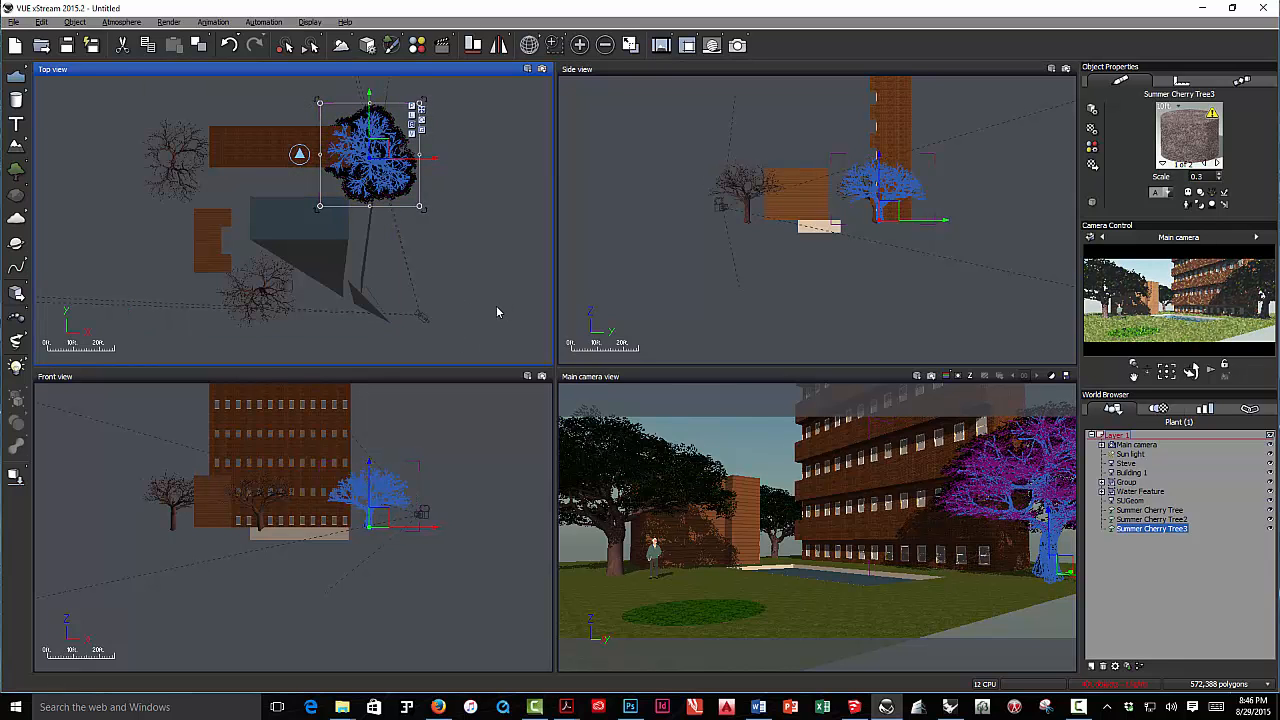
# Step: Deselect the third cherry tree, render the main camera view and accept the post render options
pyautogui.click(470, 248)
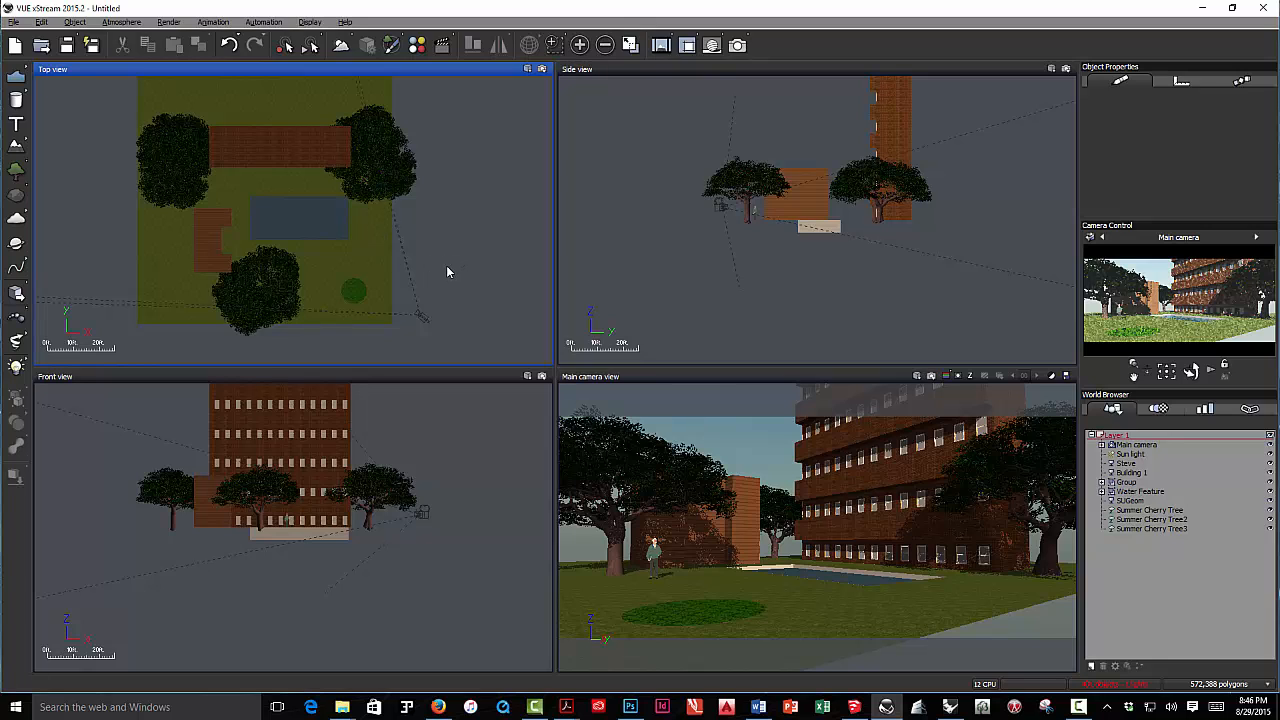
pyautogui.click(920, 376)
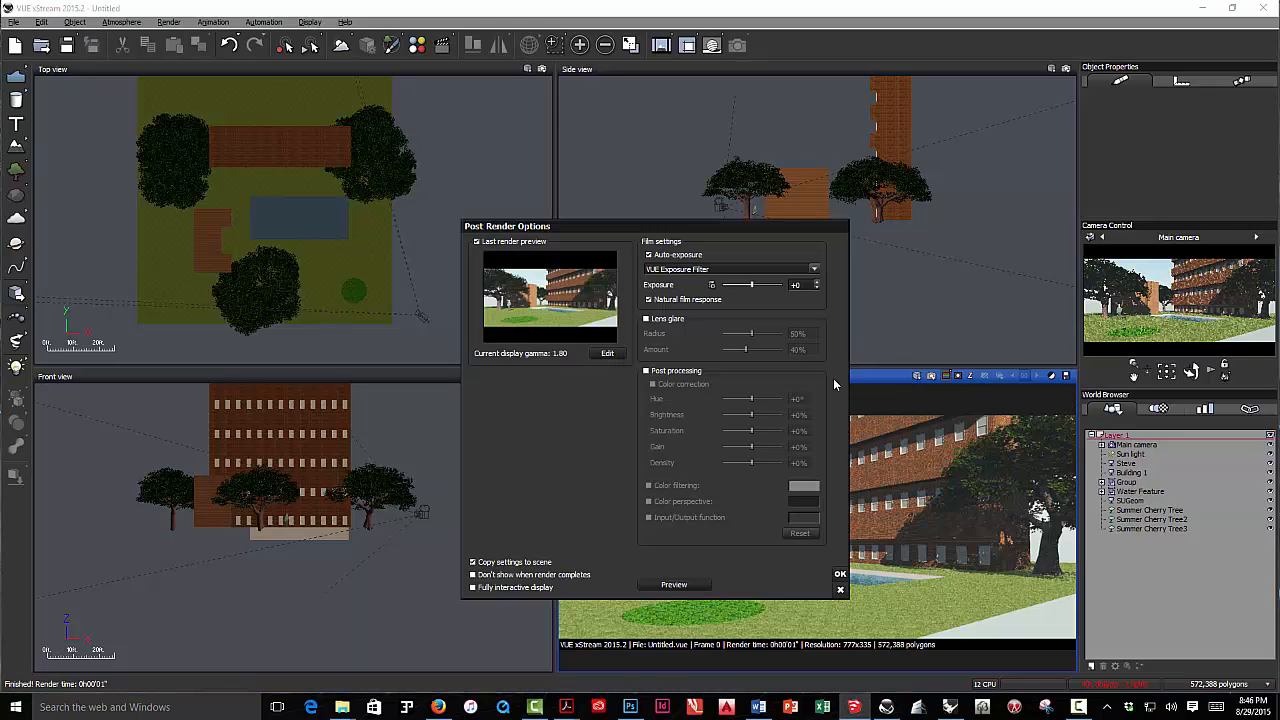
pyautogui.press('Return')
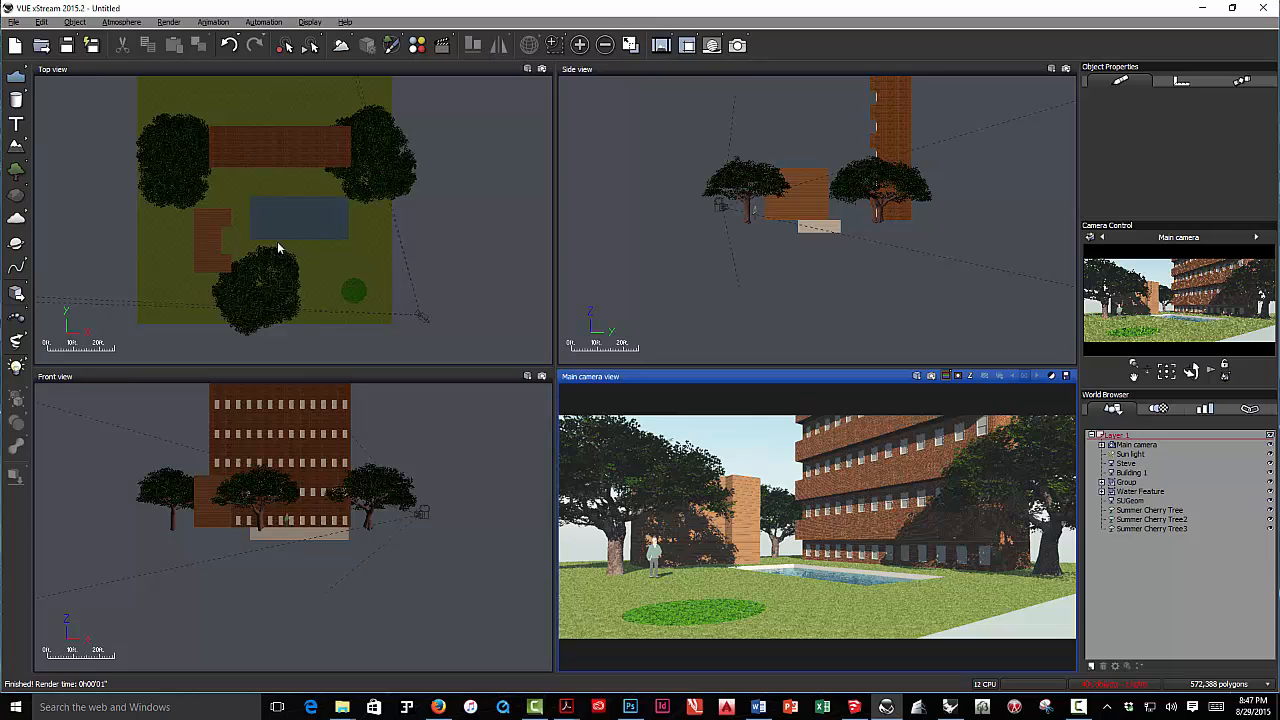
# Step: Add a Bush 1 - Summer plant to the scene from the bushes collection
pyautogui.click(18, 171)
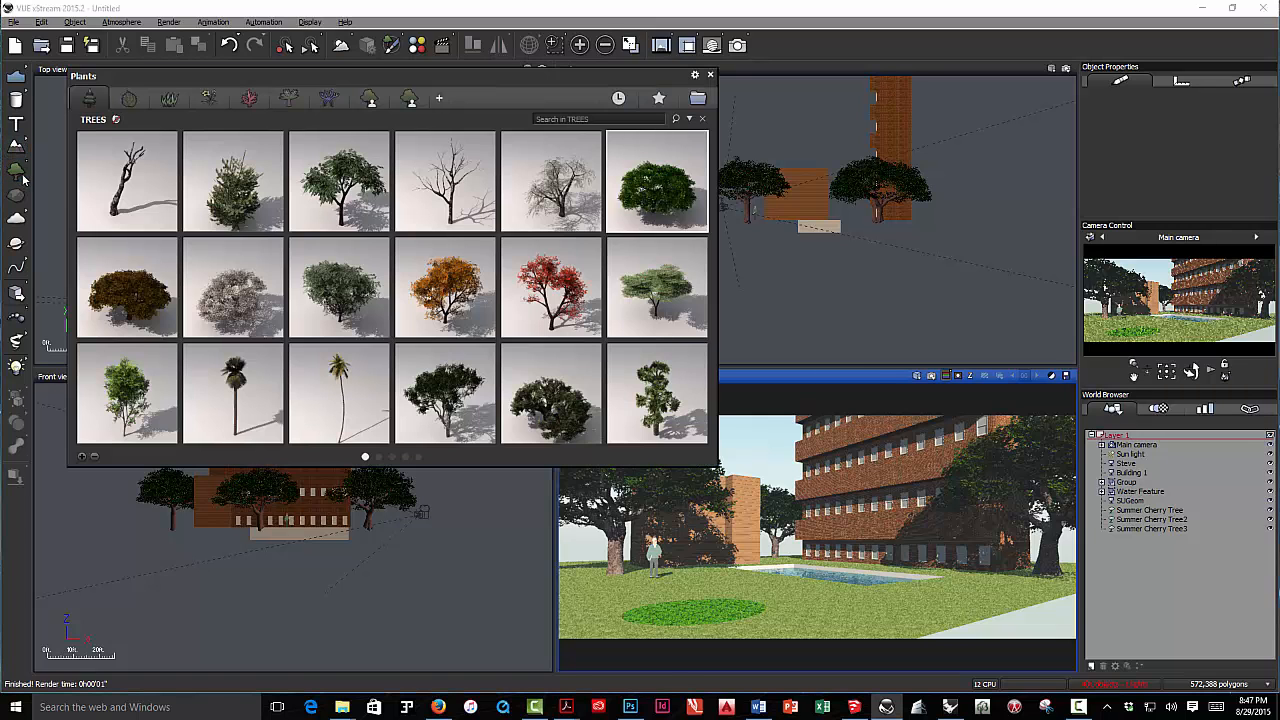
pyautogui.click(139, 99)
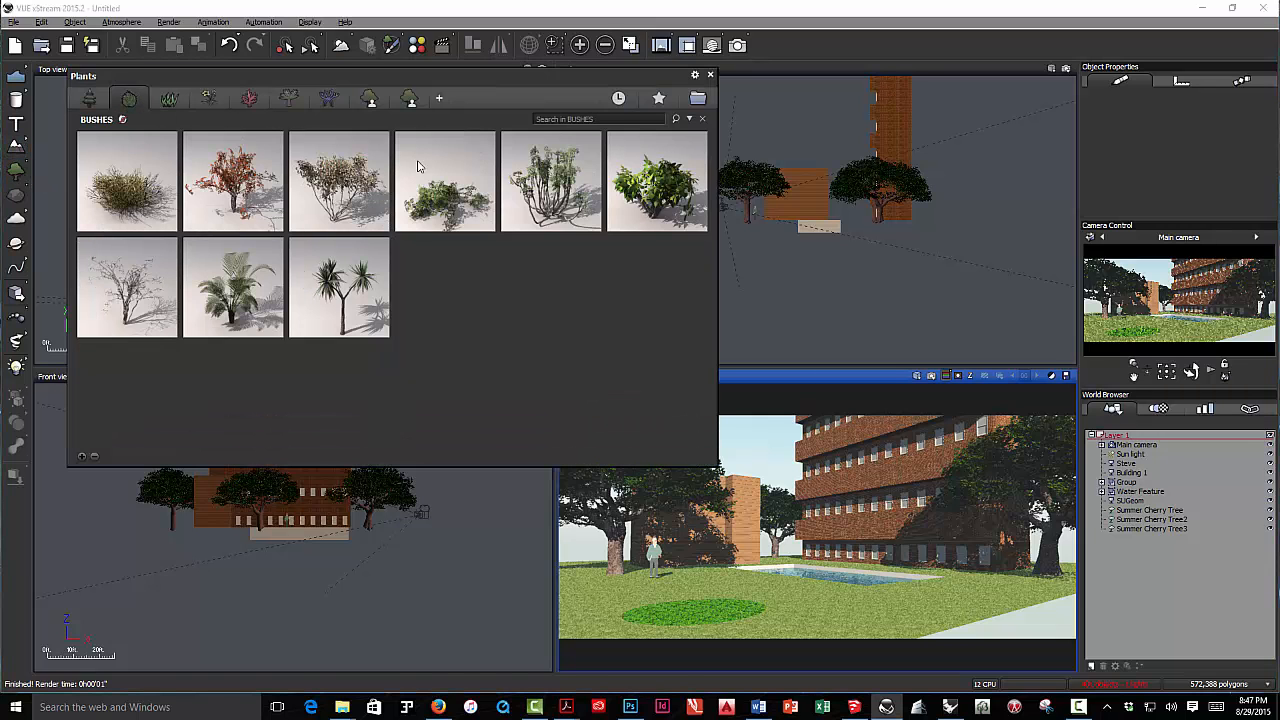
pyautogui.doubleClick(665, 199)
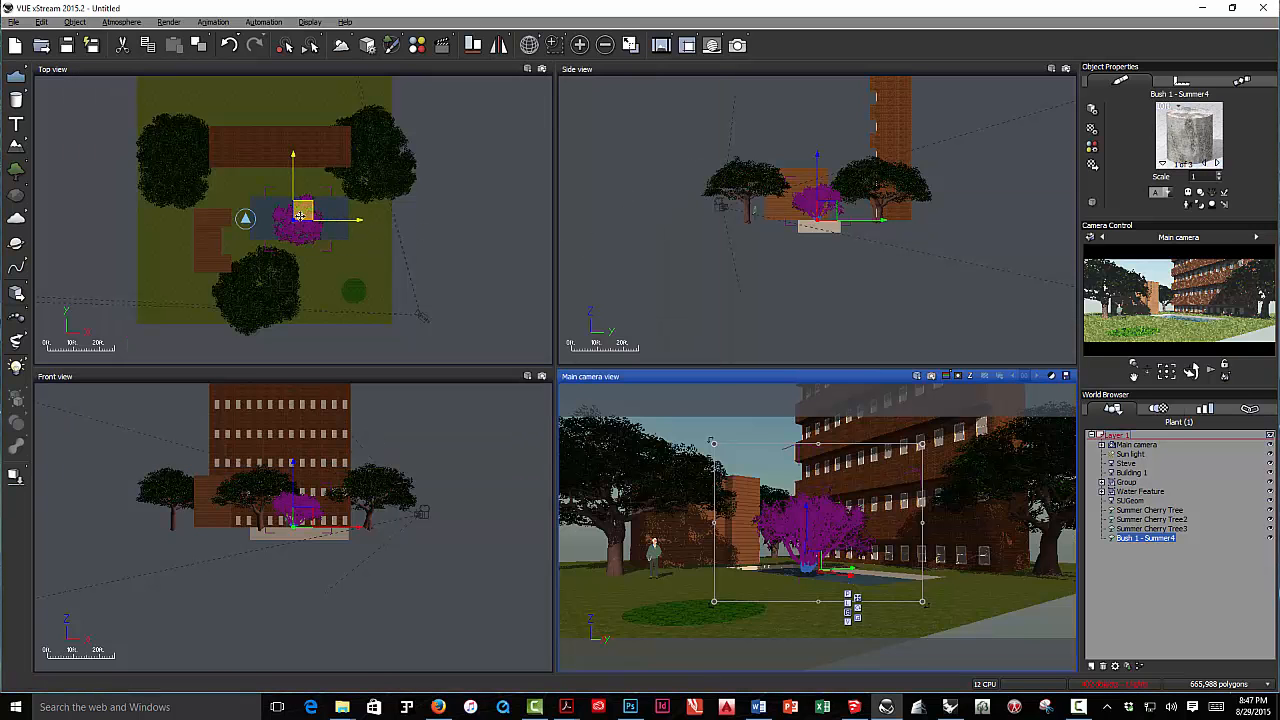
# Step: Scale the bush down to less than half its size and move it to the pool-facing corner of the tall brick building beside the western cherry tree
pyautogui.click(298, 214)
pyautogui.click(344, 194)
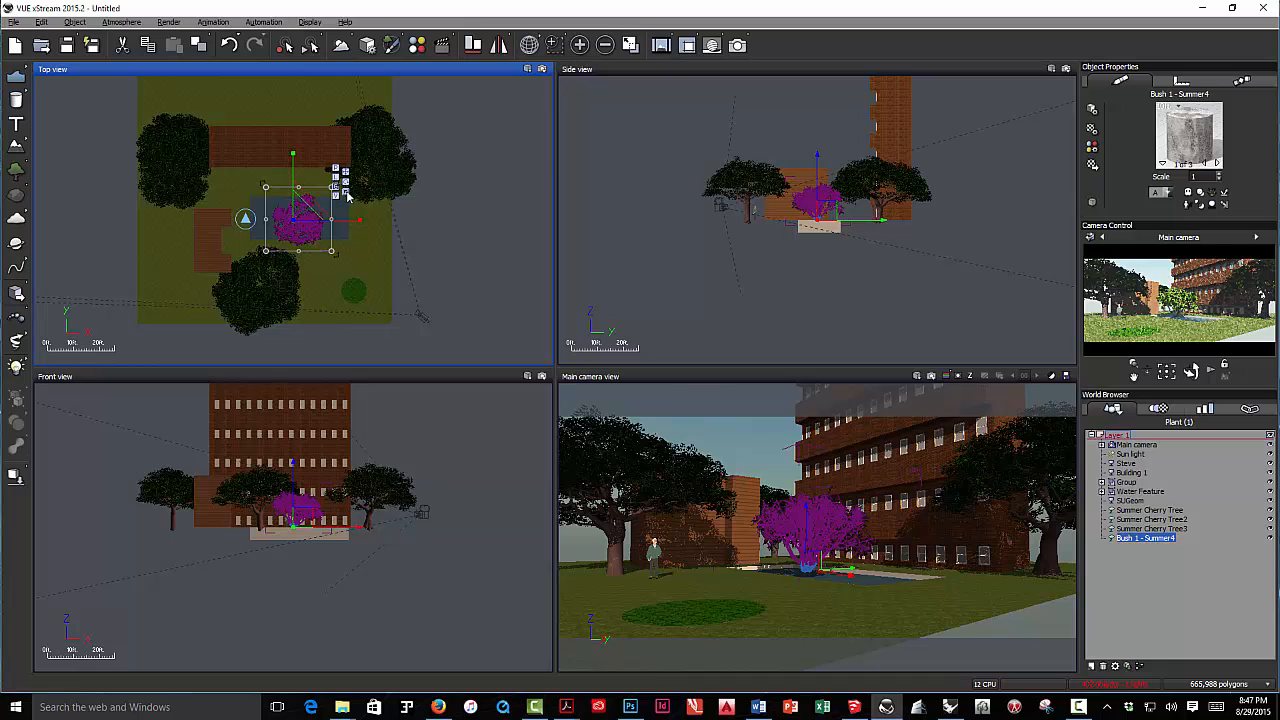
pyautogui.moveTo(305, 208); pyautogui.dragTo(215, 358)
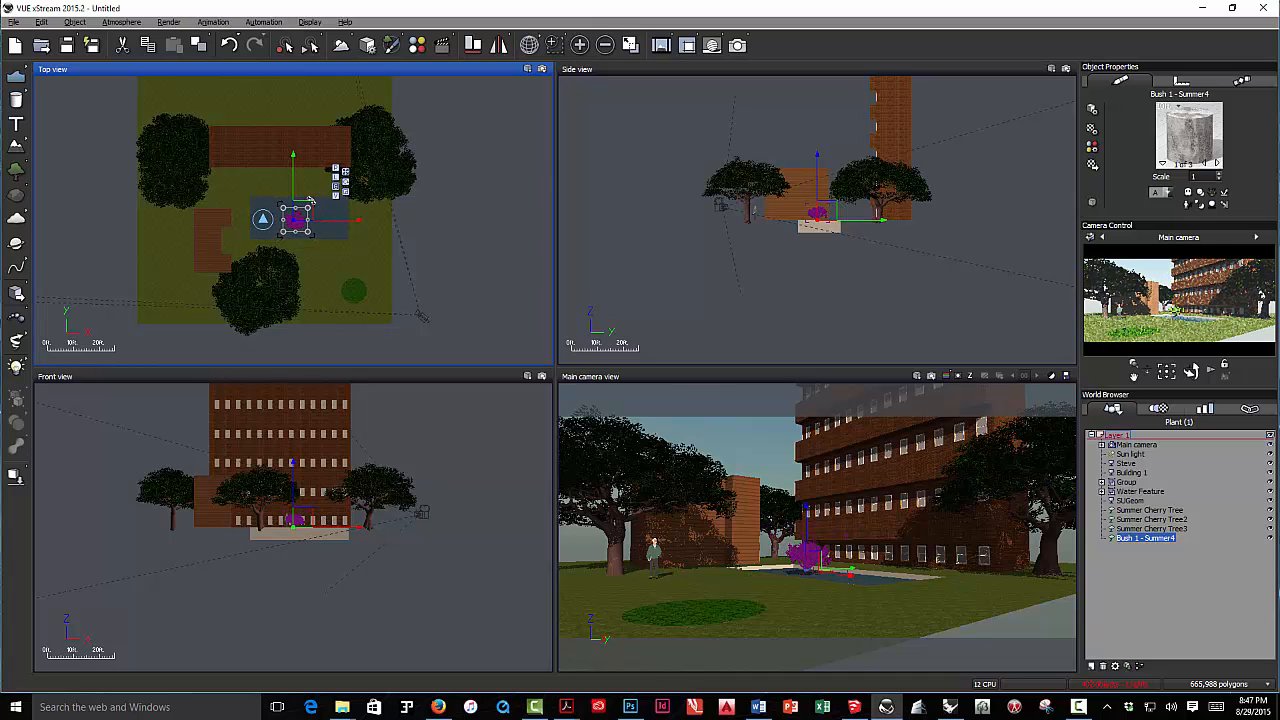
pyautogui.moveTo(302, 209); pyautogui.dragTo(219, 159)
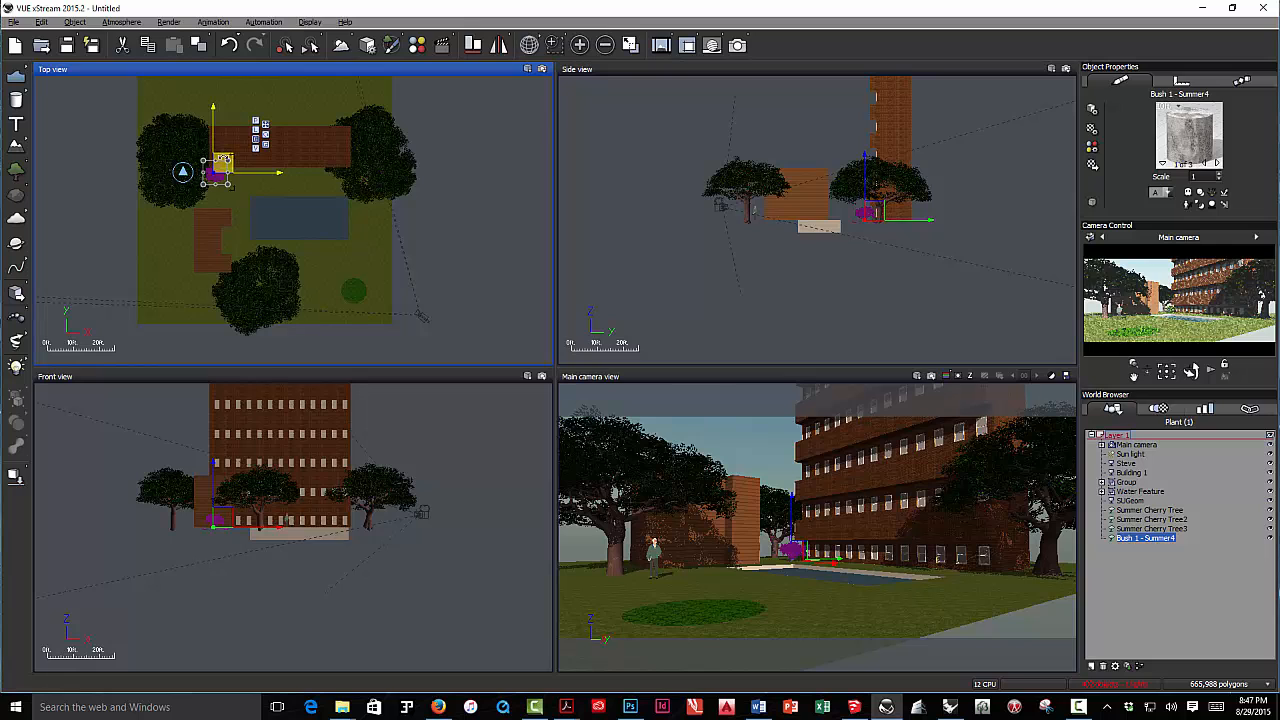
# Step: Duplicate the bush nine times in a row along the pool-facing side of the tall brick building, varying the size of some copies
pyautogui.keyDown('alt'); pyautogui.moveTo(224, 159); pyautogui.dragTo(257, 163); pyautogui.keyUp('alt')
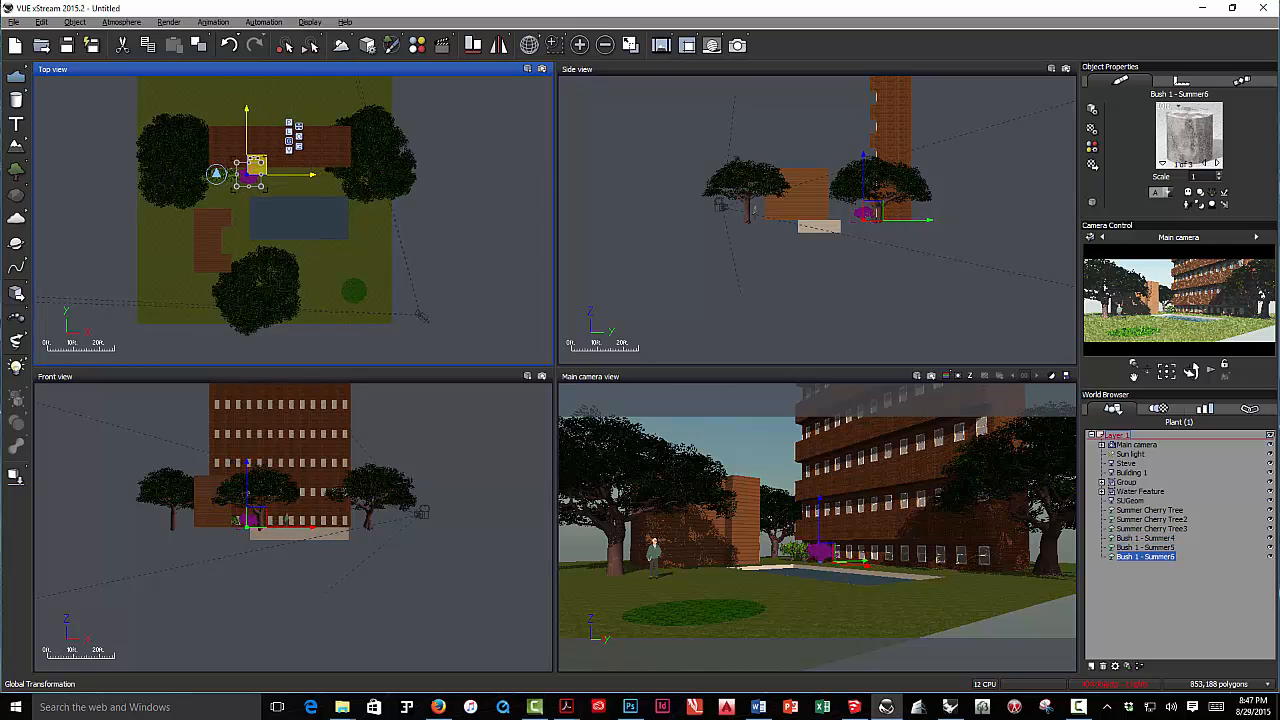
pyautogui.moveTo(270, 192); pyautogui.dragTo(288, 163)
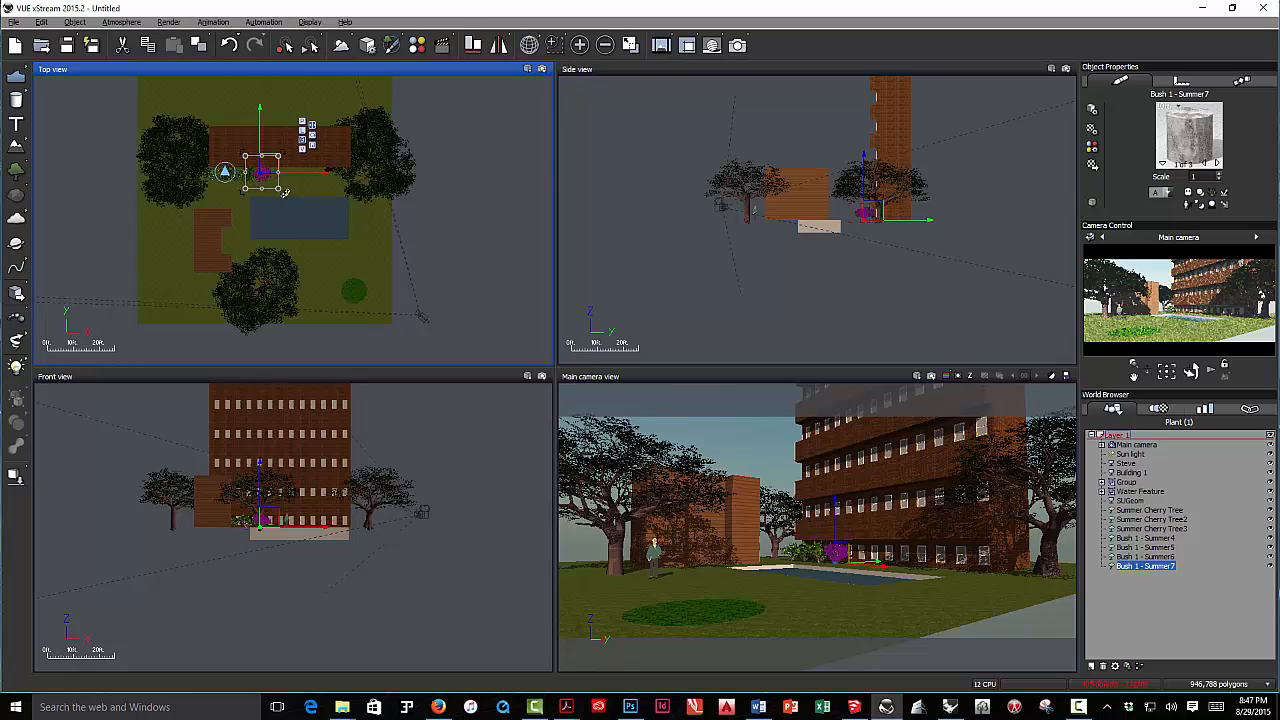
pyautogui.moveTo(268, 164); pyautogui.dragTo(283, 166)
pyautogui.hotkey('ctrl', 'd')
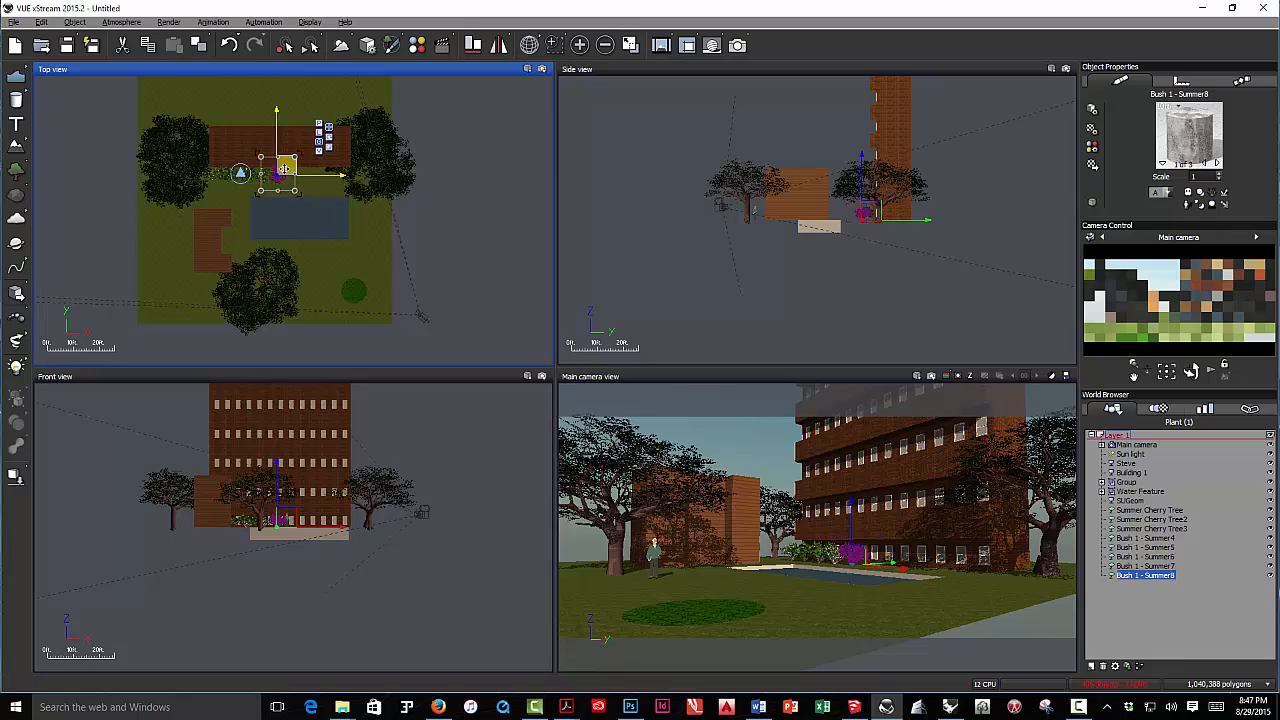
pyautogui.keyDown('alt'); pyautogui.moveTo(285, 167); pyautogui.dragTo(296, 169); pyautogui.keyUp('alt')
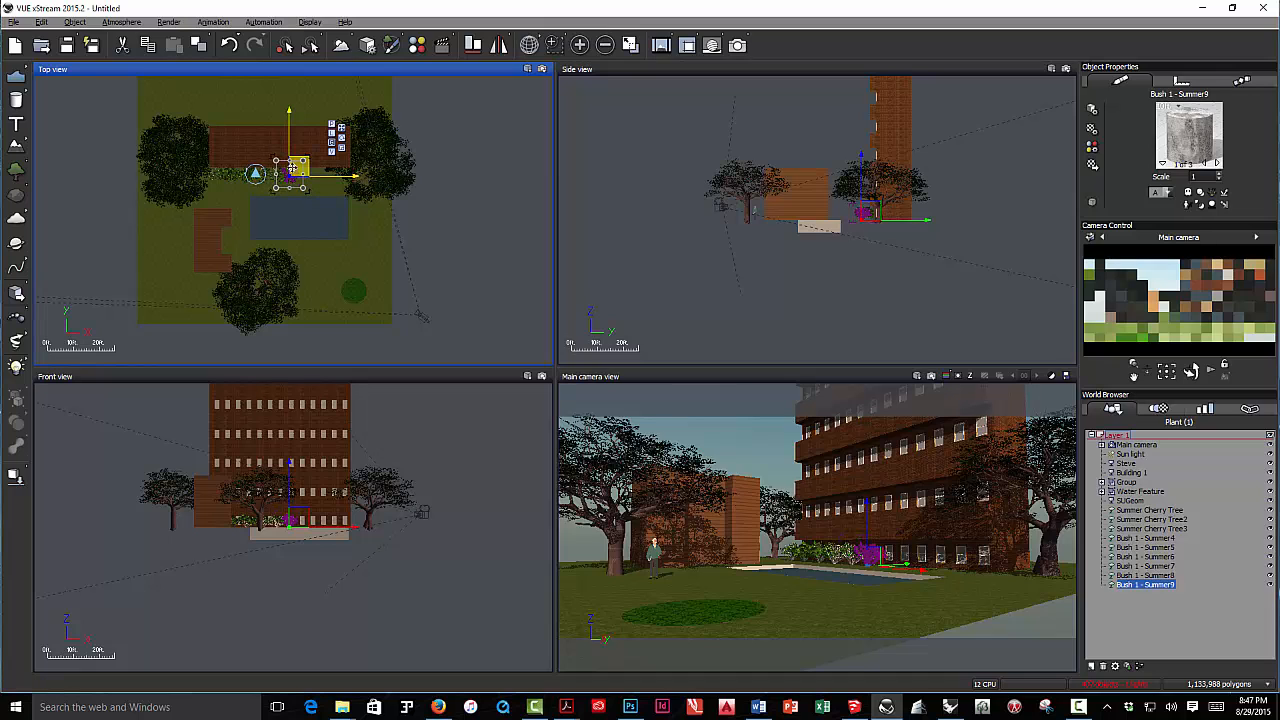
pyautogui.keyDown('alt'); pyautogui.moveTo(292, 168); pyautogui.dragTo(306, 168); pyautogui.keyUp('alt')
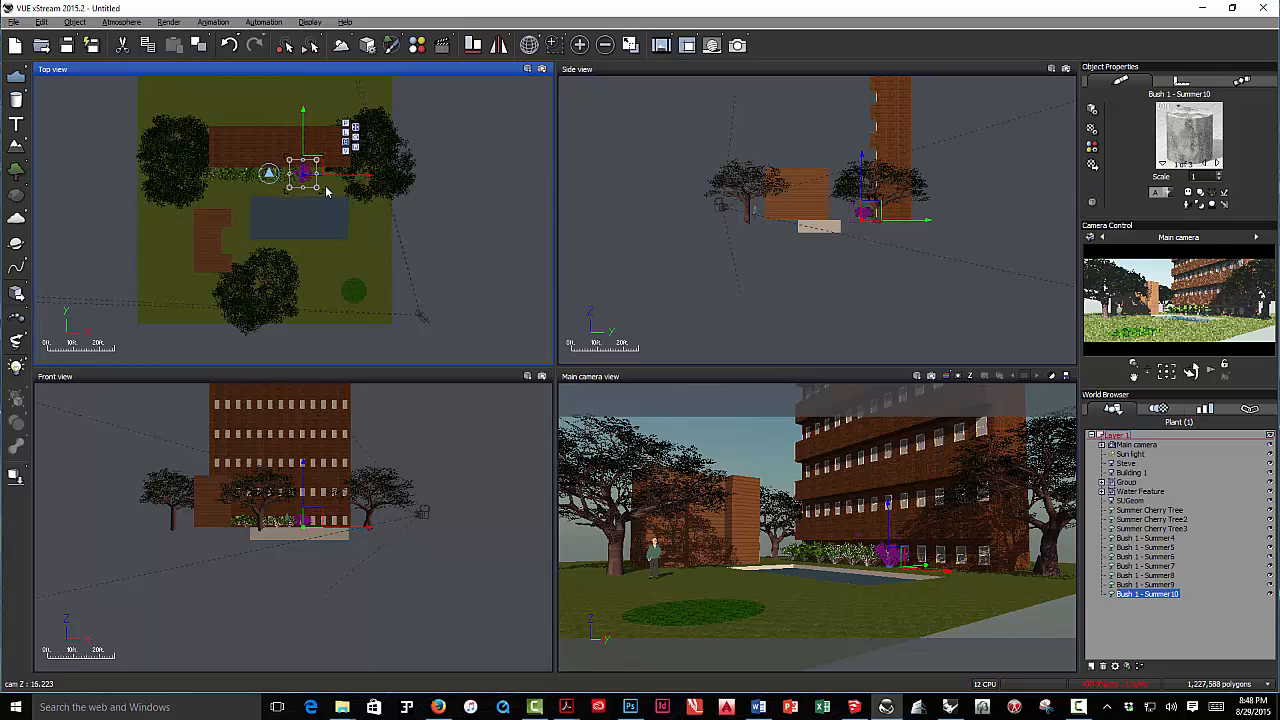
pyautogui.hotkey('ctrl', 'd')
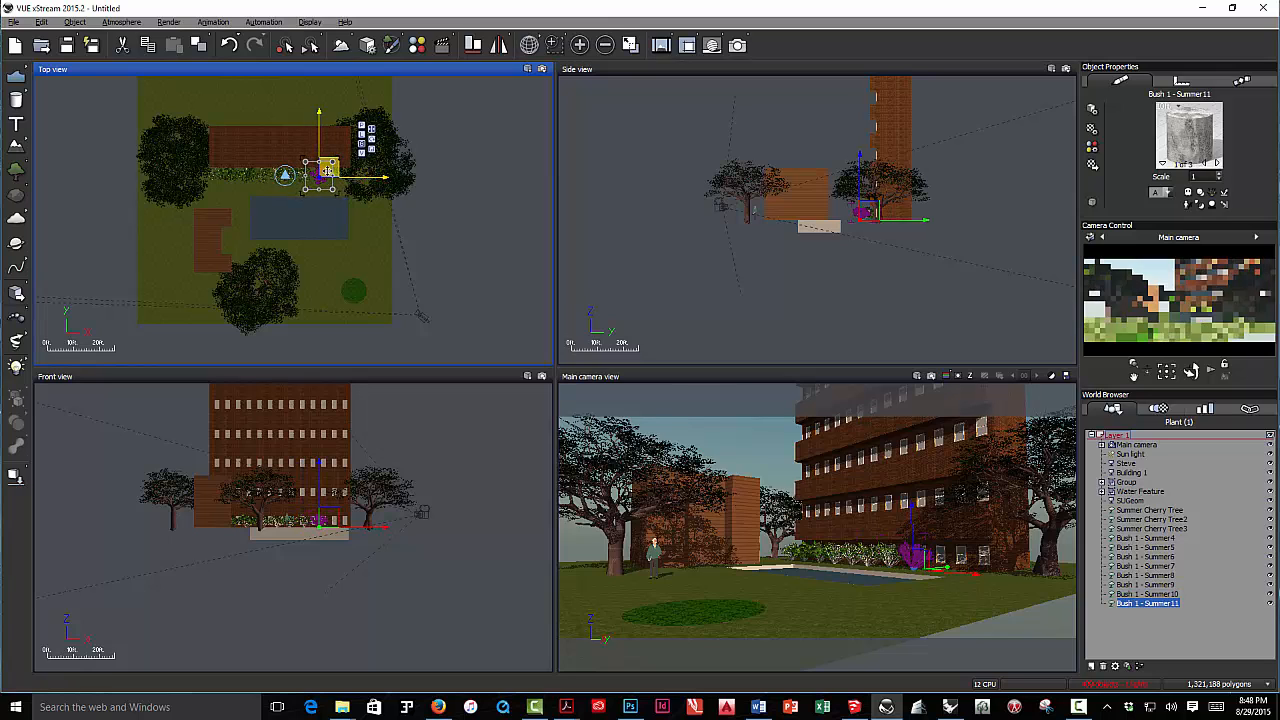
pyautogui.hotkey('ctrl', 'd')
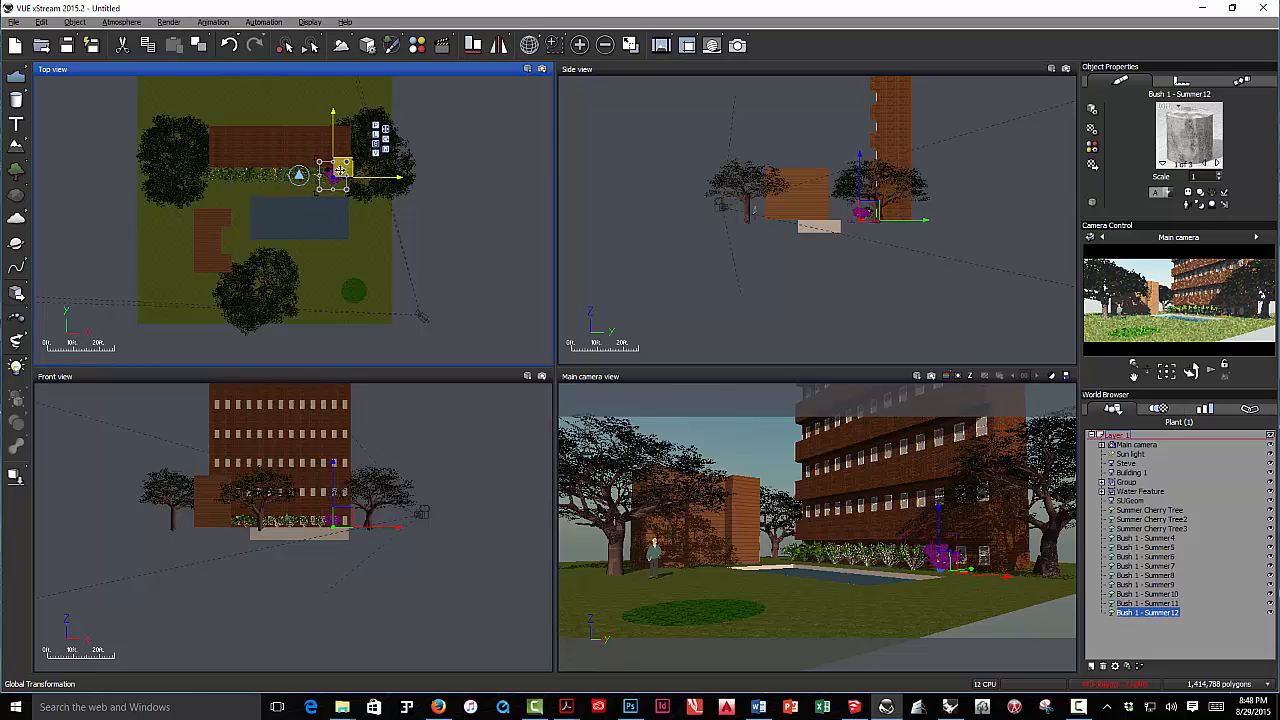
pyautogui.moveTo(340, 169); pyautogui.dragTo(341, 170)
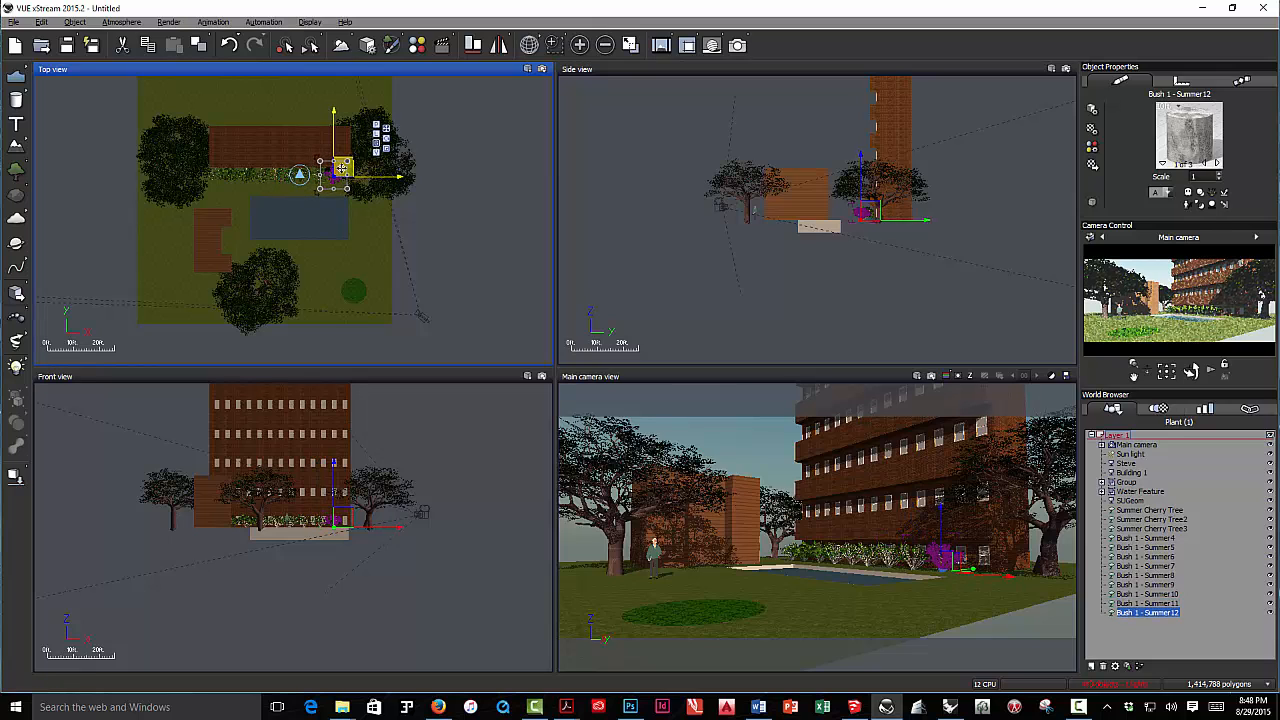
pyautogui.hotkey('ctrl', 'd')
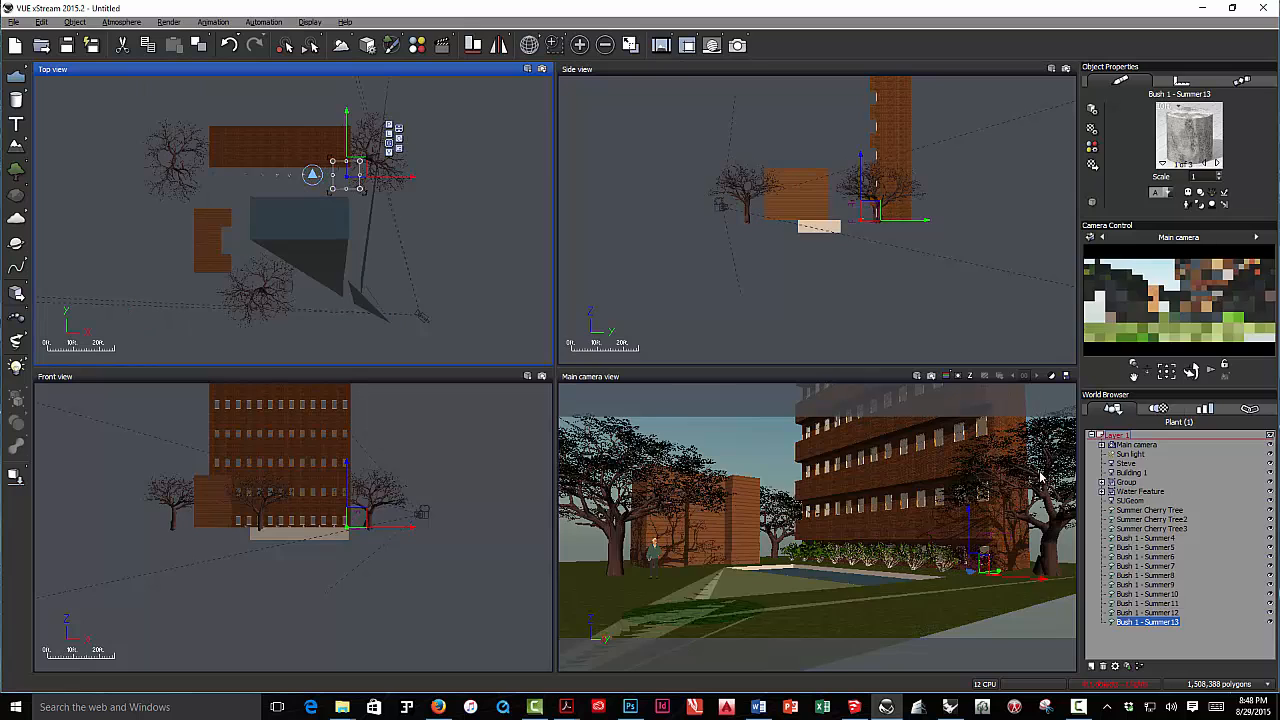
# Step: Lower all ten Bush 1 - Summer plants slightly toward the ground and render the main camera view, accepting the post render options
pyautogui.click(1136, 511)
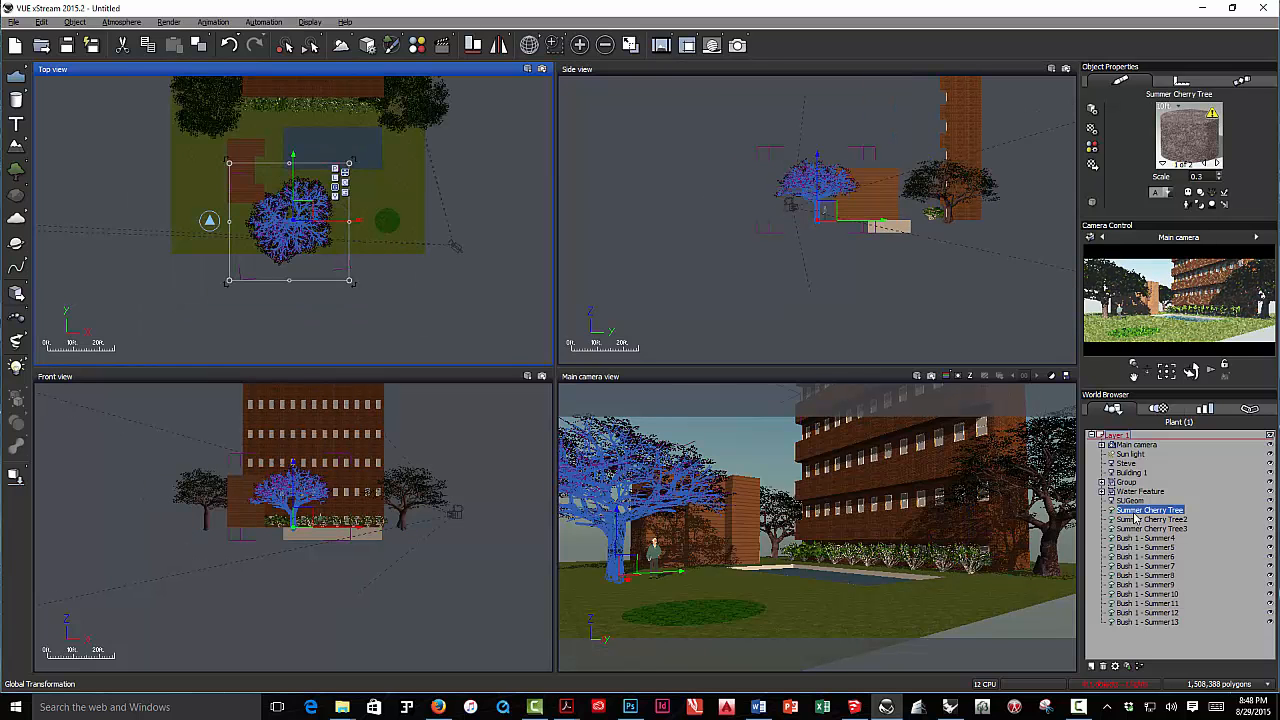
pyautogui.click(1137, 519)
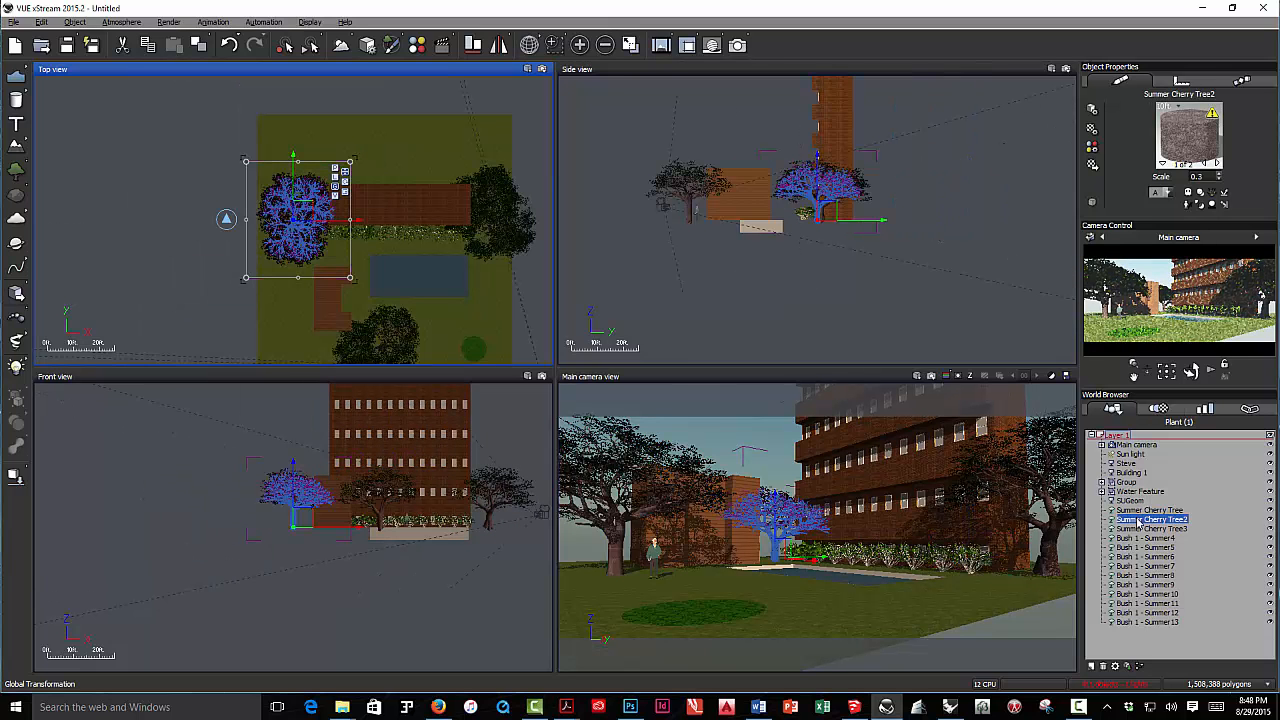
pyautogui.click(1140, 511)
pyautogui.click(1140, 539)
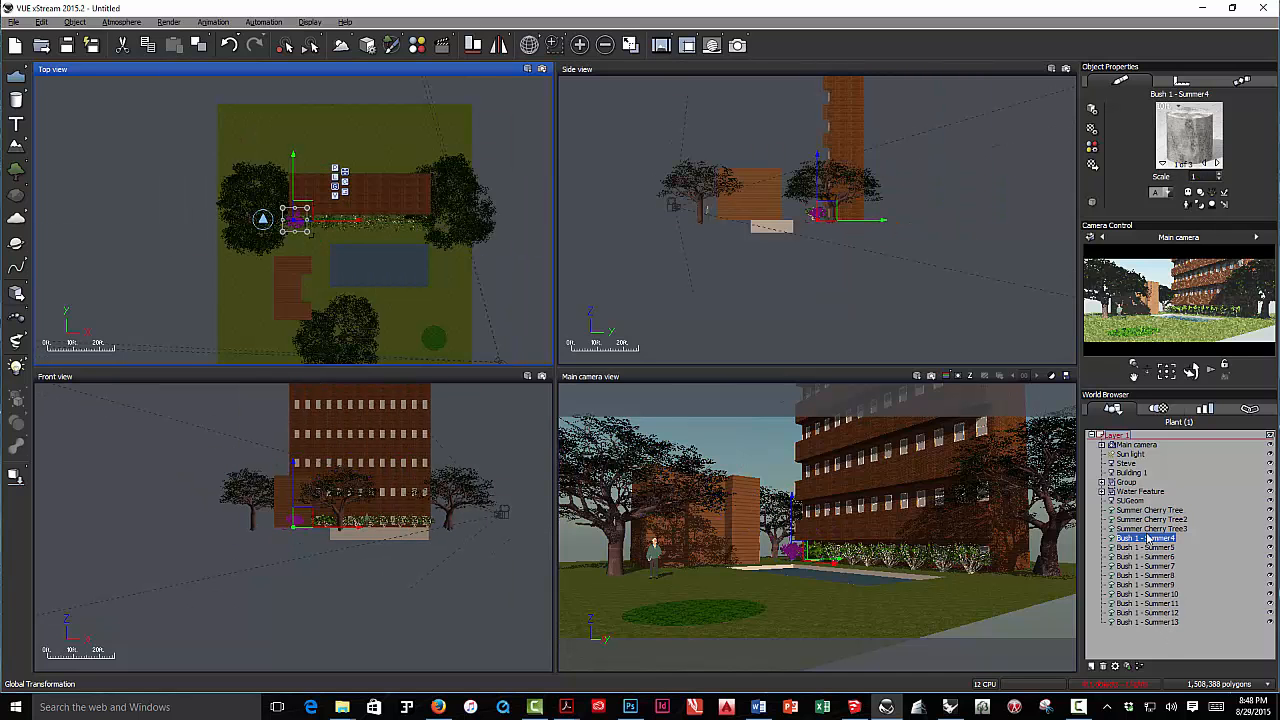
pyautogui.keyDown('shift'); pyautogui.click(1147, 622); pyautogui.keyUp('shift')
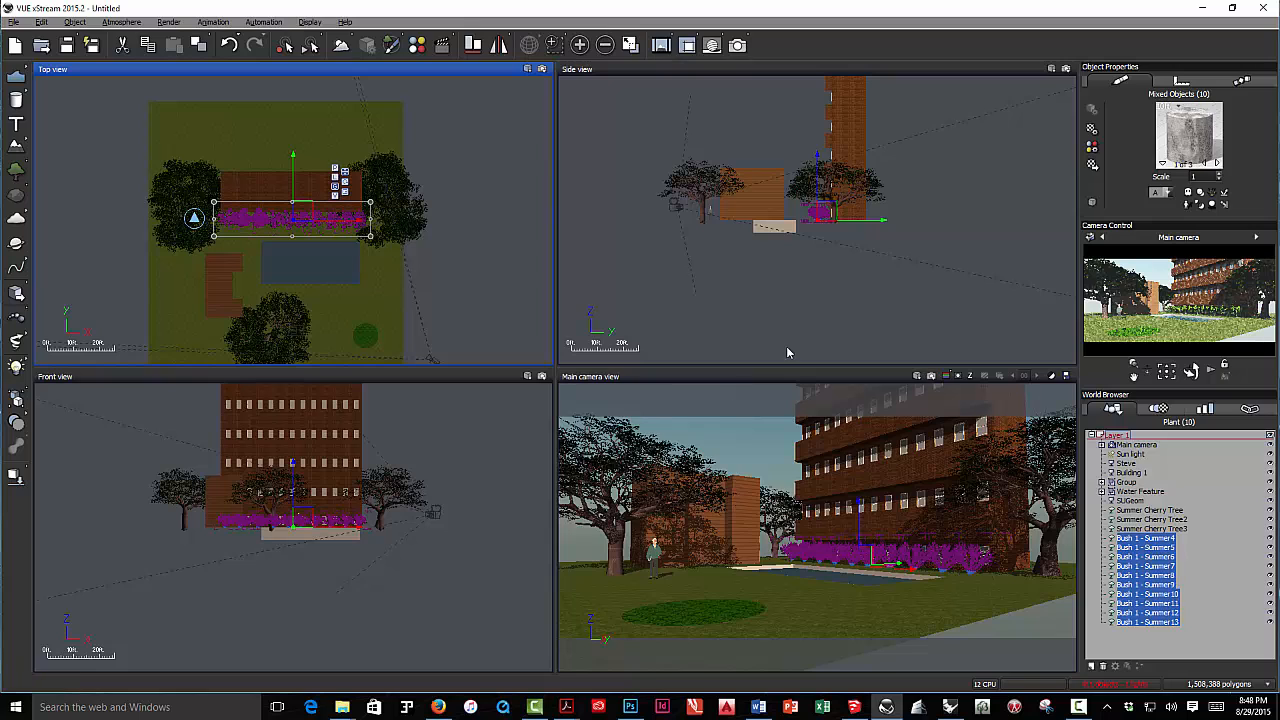
pyautogui.moveTo(816, 164); pyautogui.dragTo(816, 168)
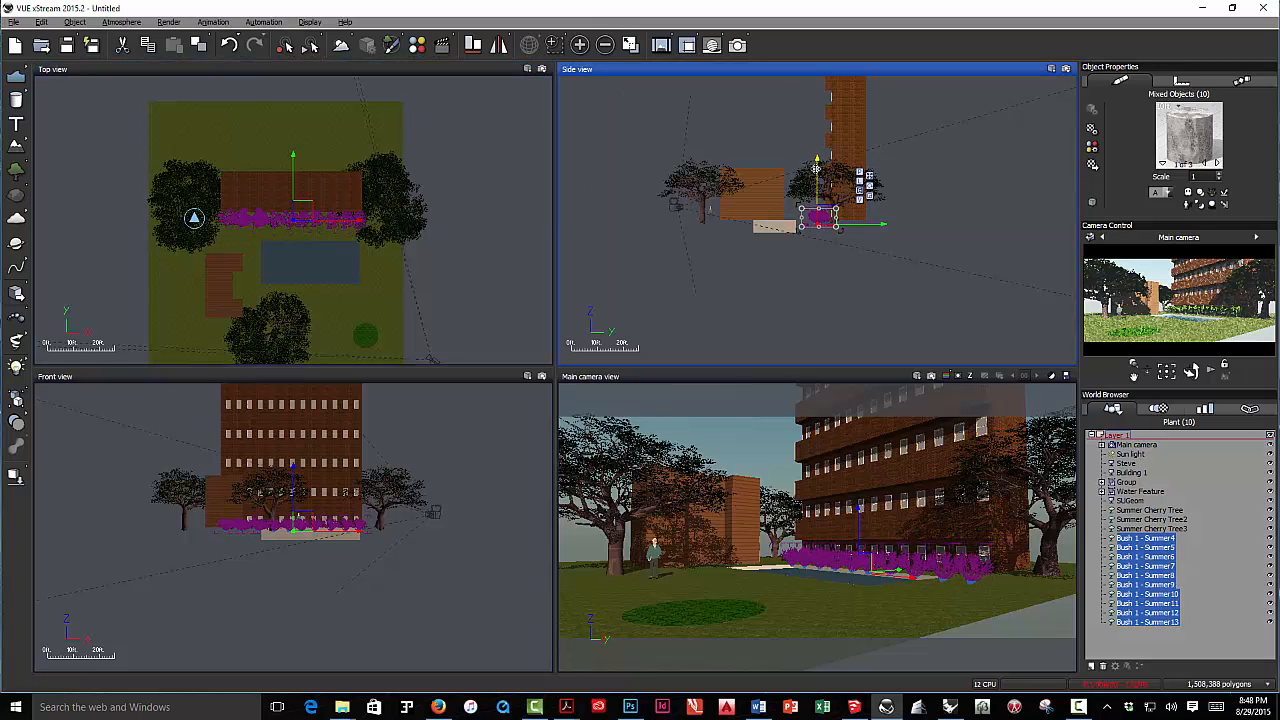
pyautogui.click(930, 372)
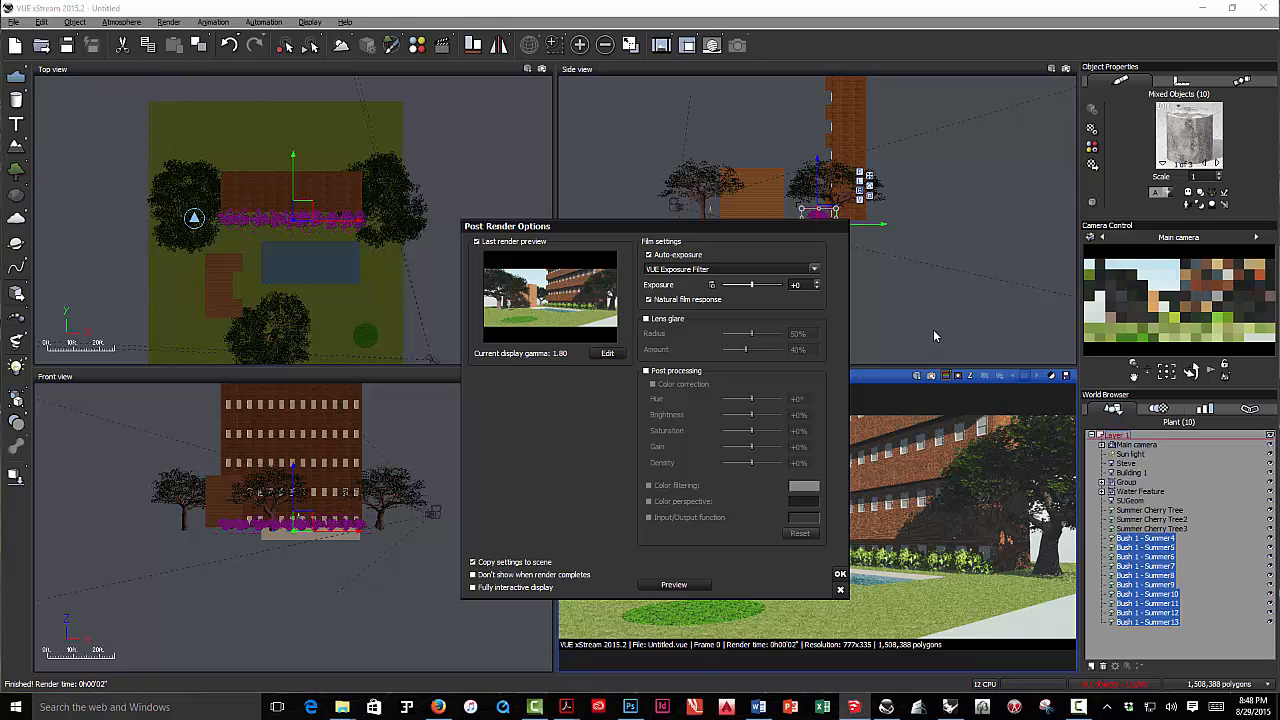
pyautogui.press('Return')
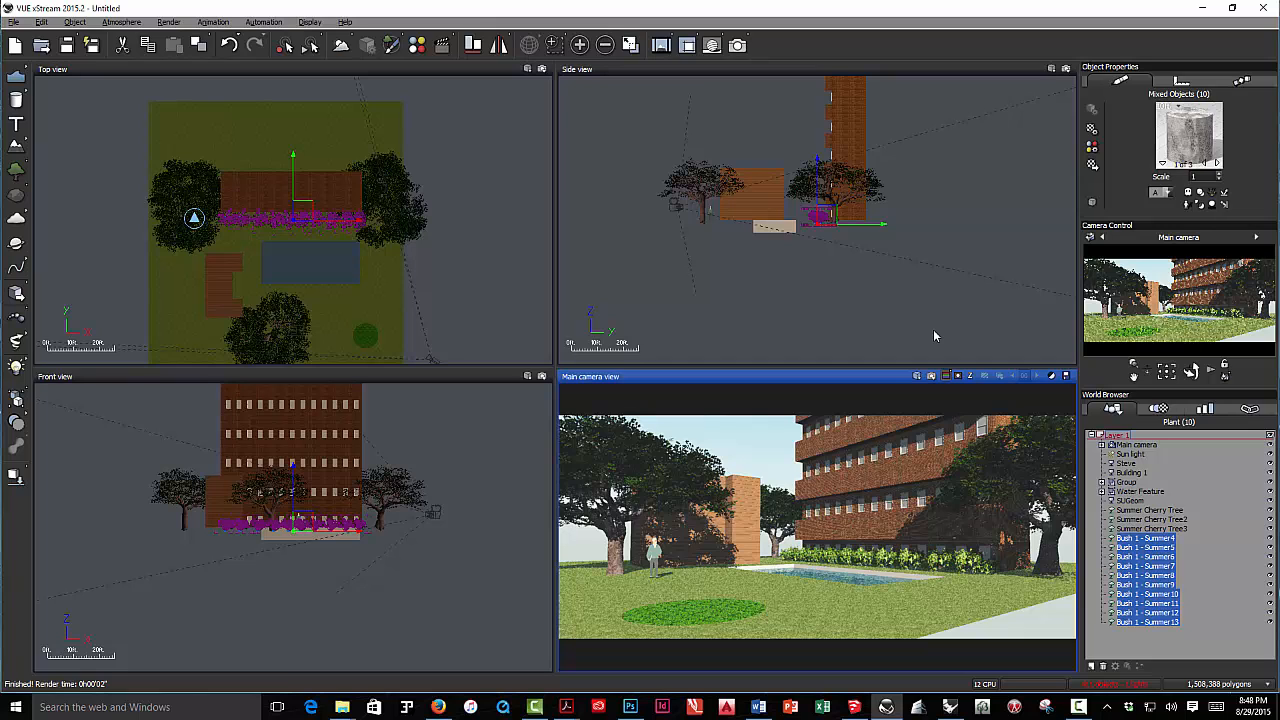
# Step: Group the ten Bush 1 - Summer plants and rename the group Shrubs
pyautogui.rightClick(1148, 545)
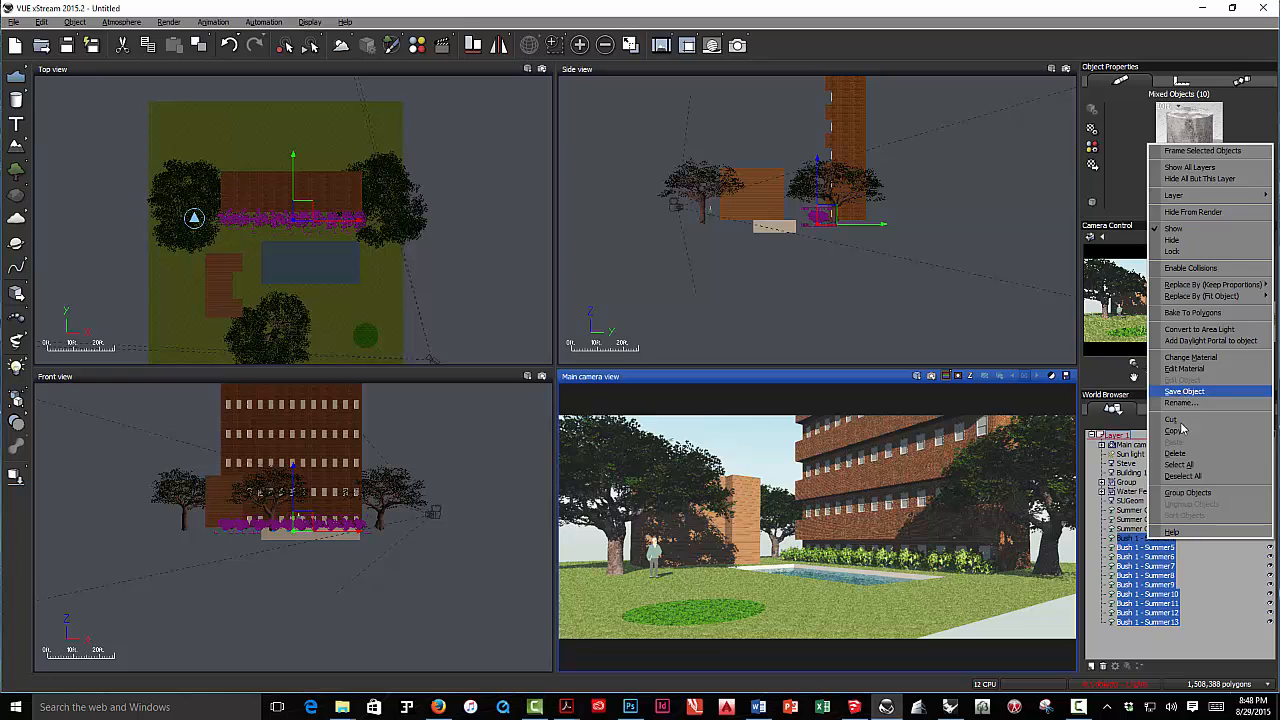
pyautogui.click(1187, 492)
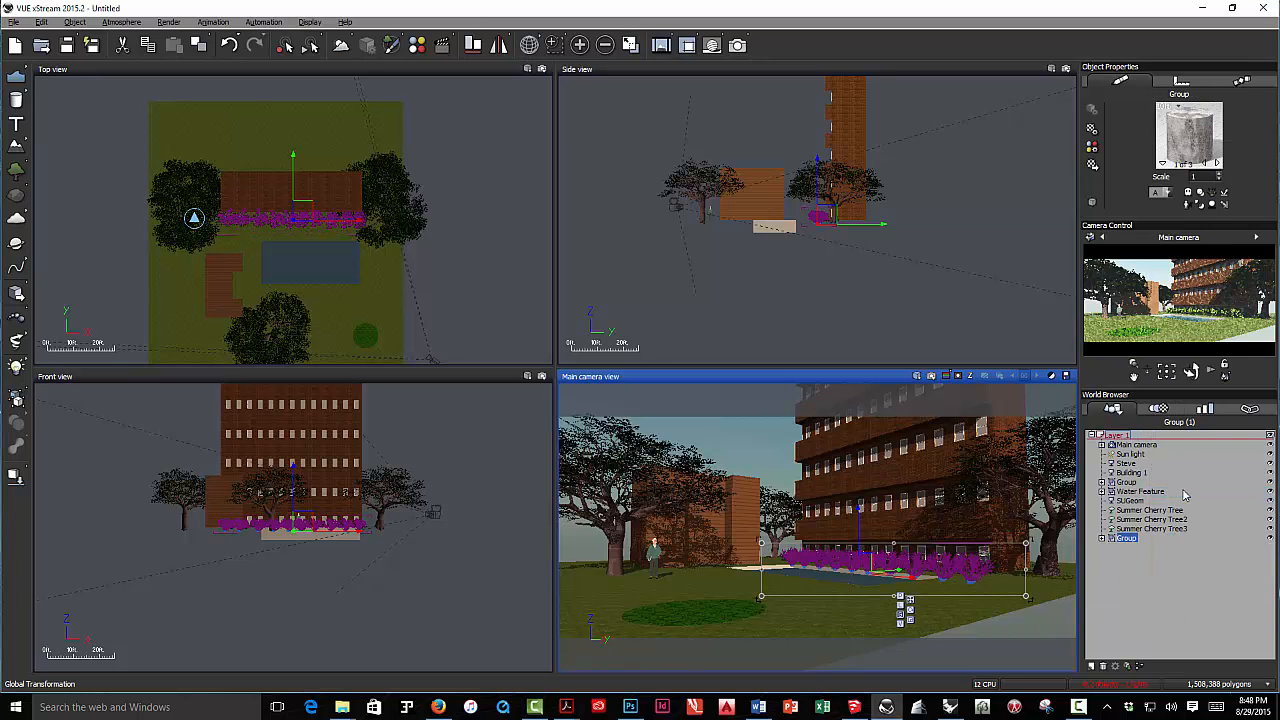
pyautogui.rightClick(1124, 539)
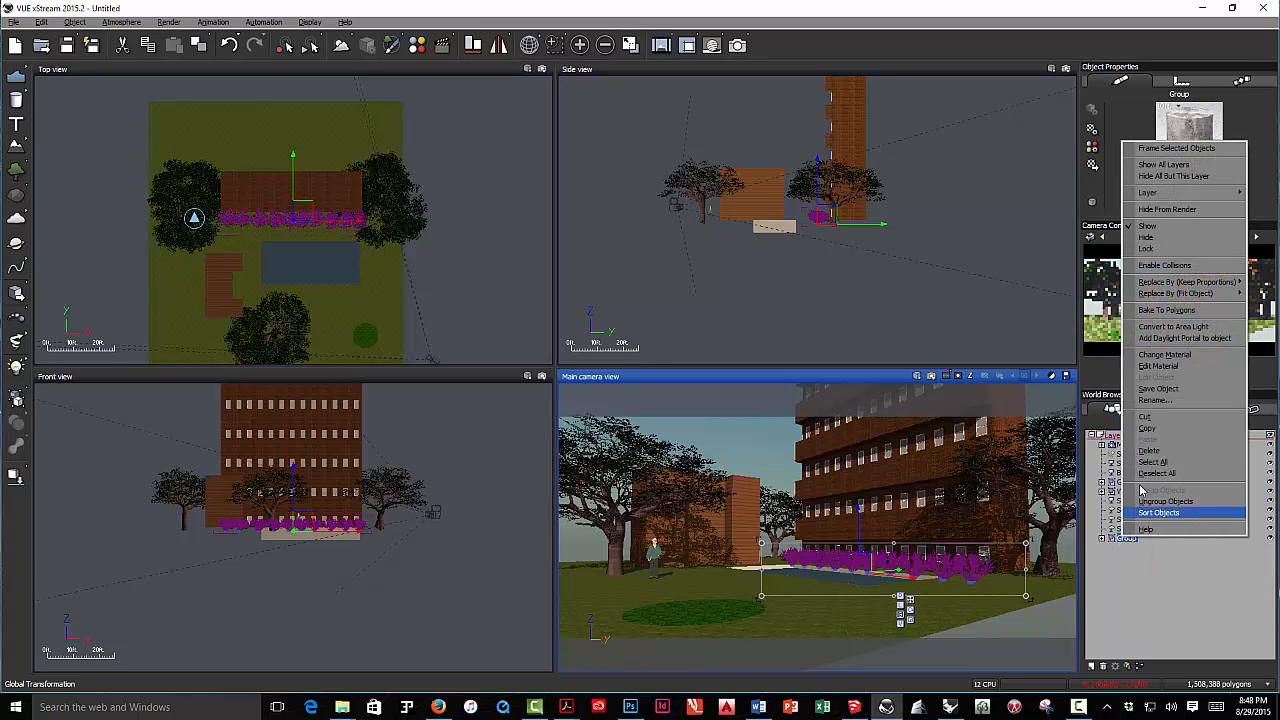
pyautogui.click(1160, 401)
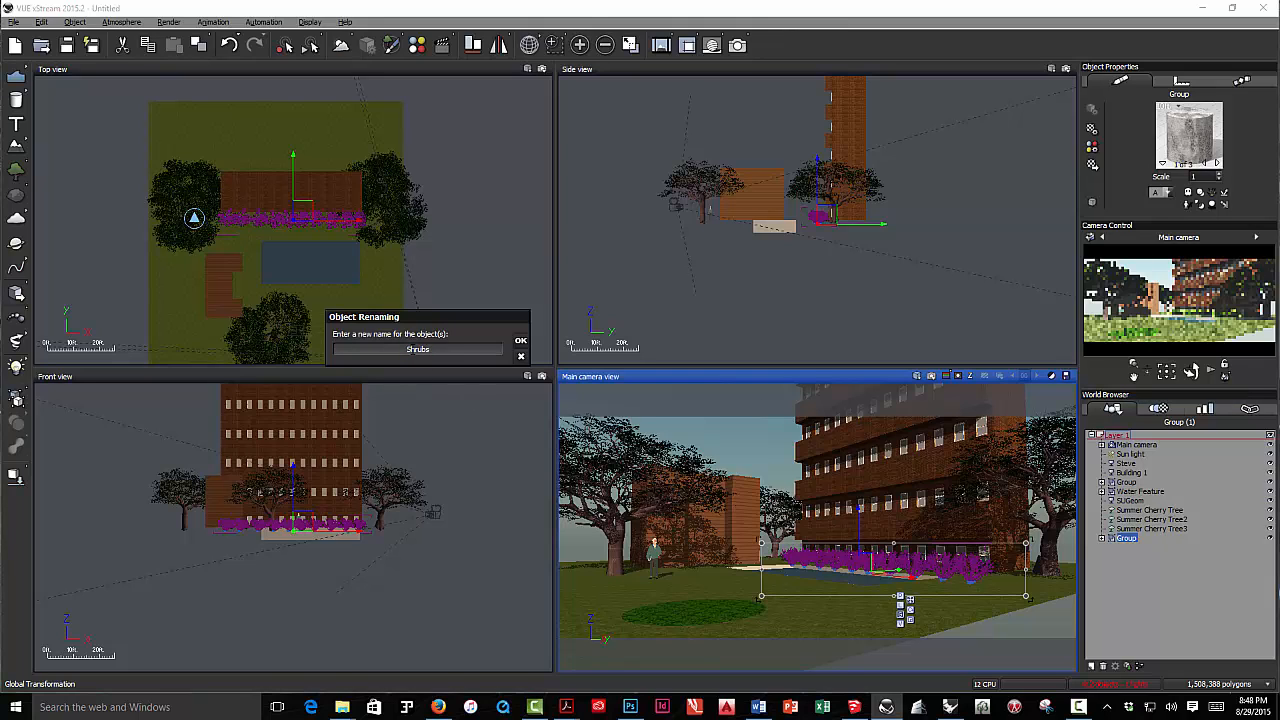
pyautogui.doubleClick(413, 349)
pyautogui.click(520, 341)
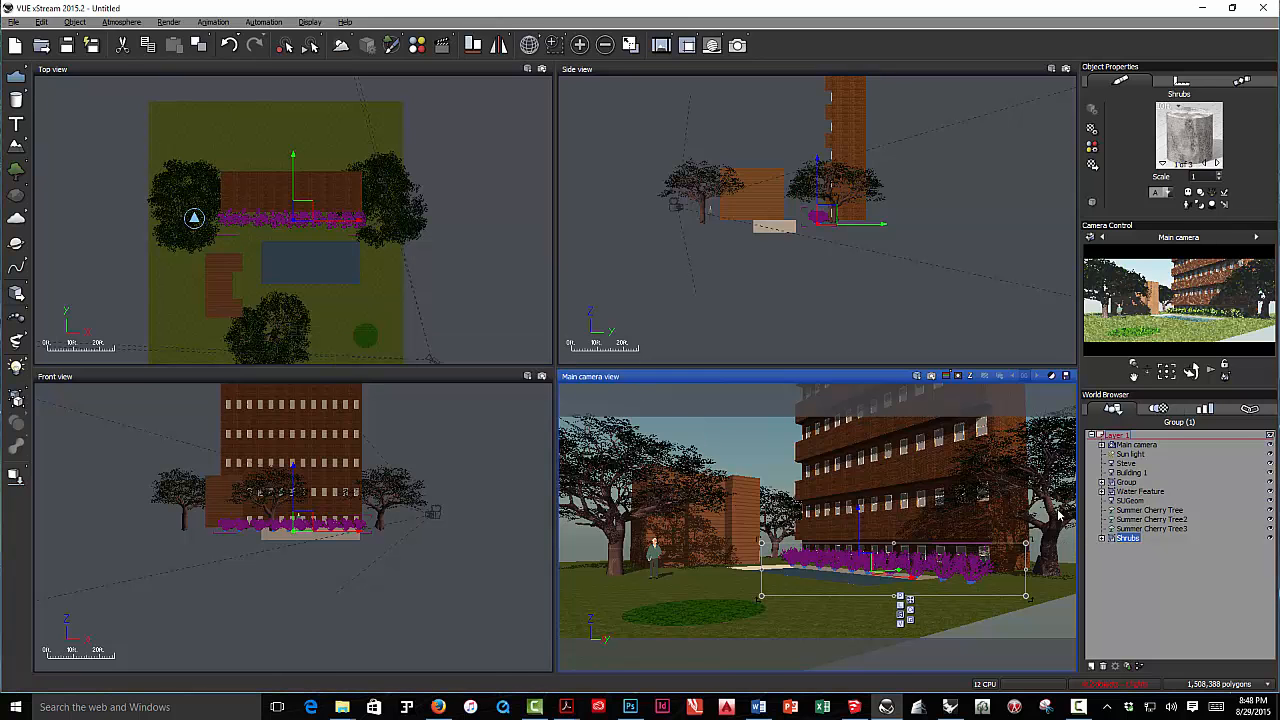
# Step: Group the three Summer Cherry Tree plants into one object group
pyautogui.click(1138, 519)
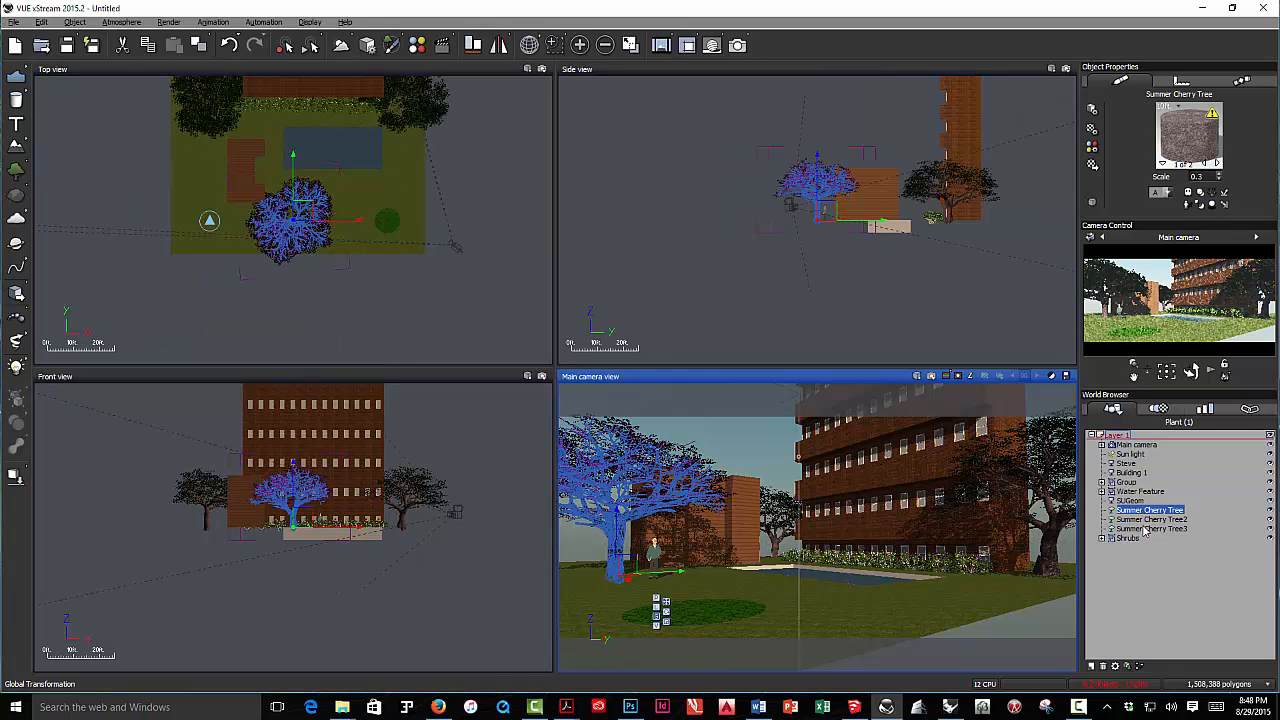
pyautogui.click(1145, 528)
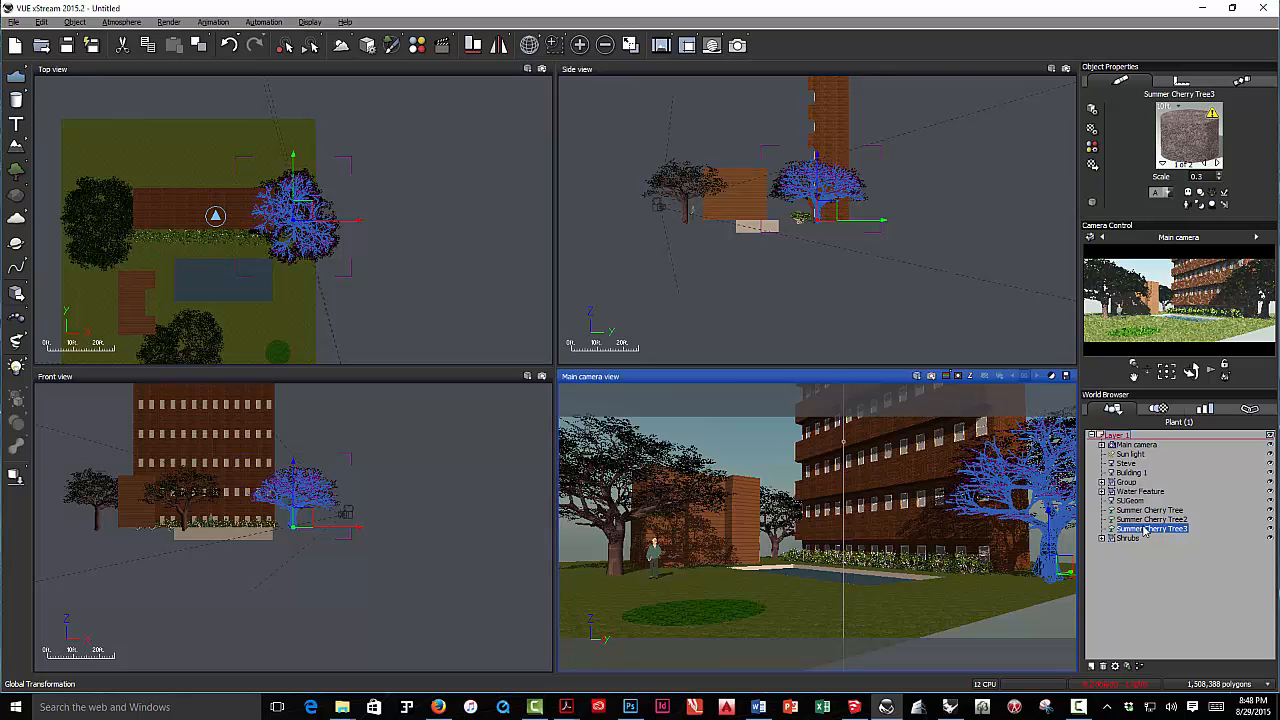
pyautogui.keyDown('shift'); pyautogui.click(1148, 511); pyautogui.keyUp('shift')
pyautogui.rightClick(1148, 511)
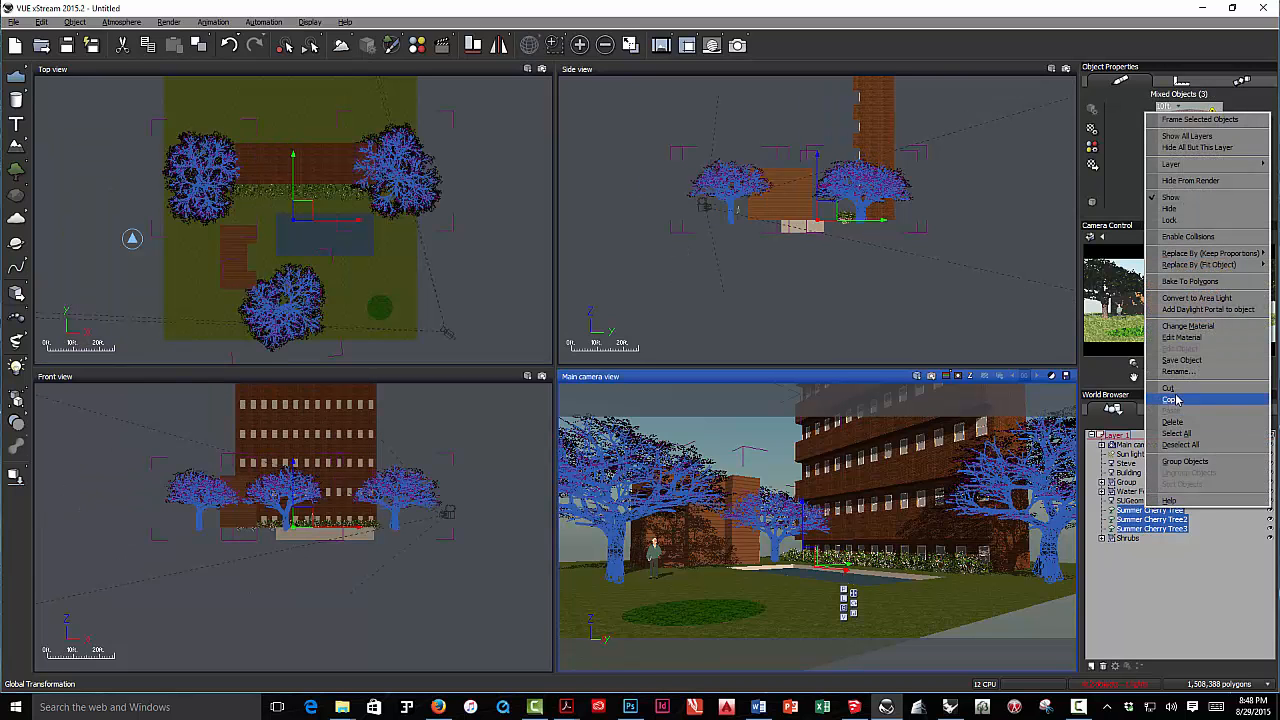
pyautogui.click(1184, 461)
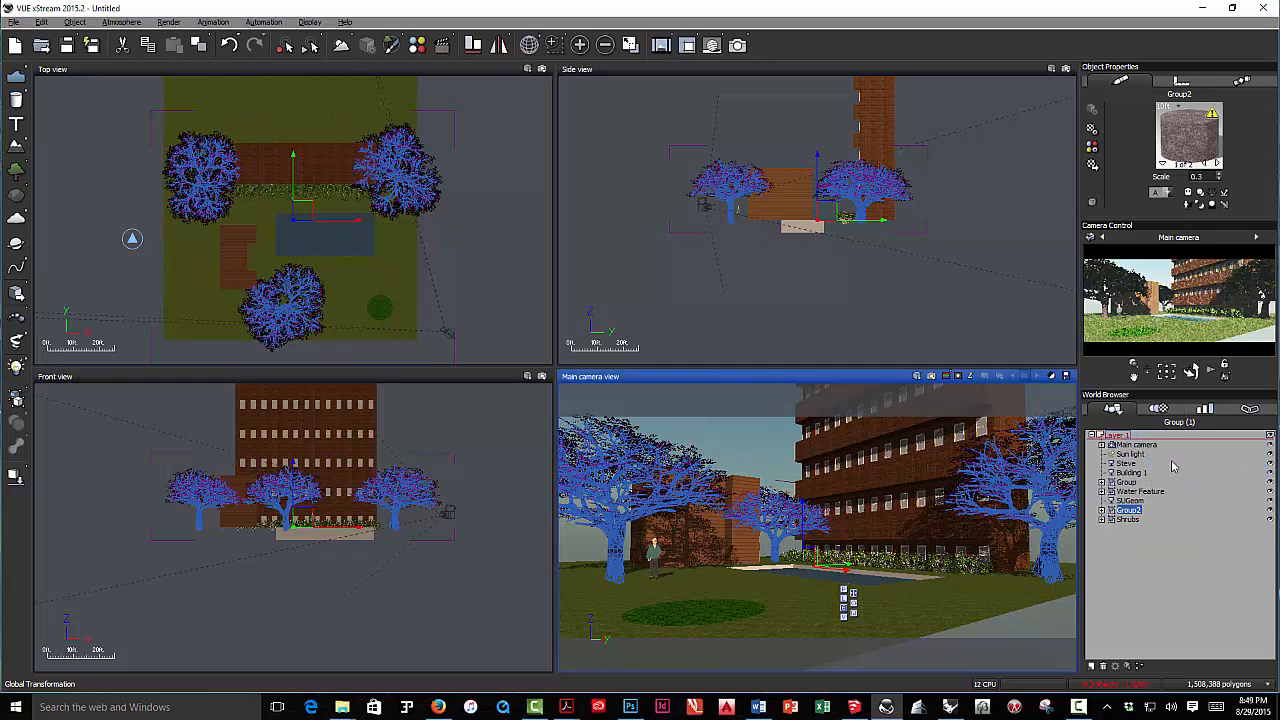
# Step: Rename the new tree group Cherry Trees
pyautogui.rightClick(1123, 513)
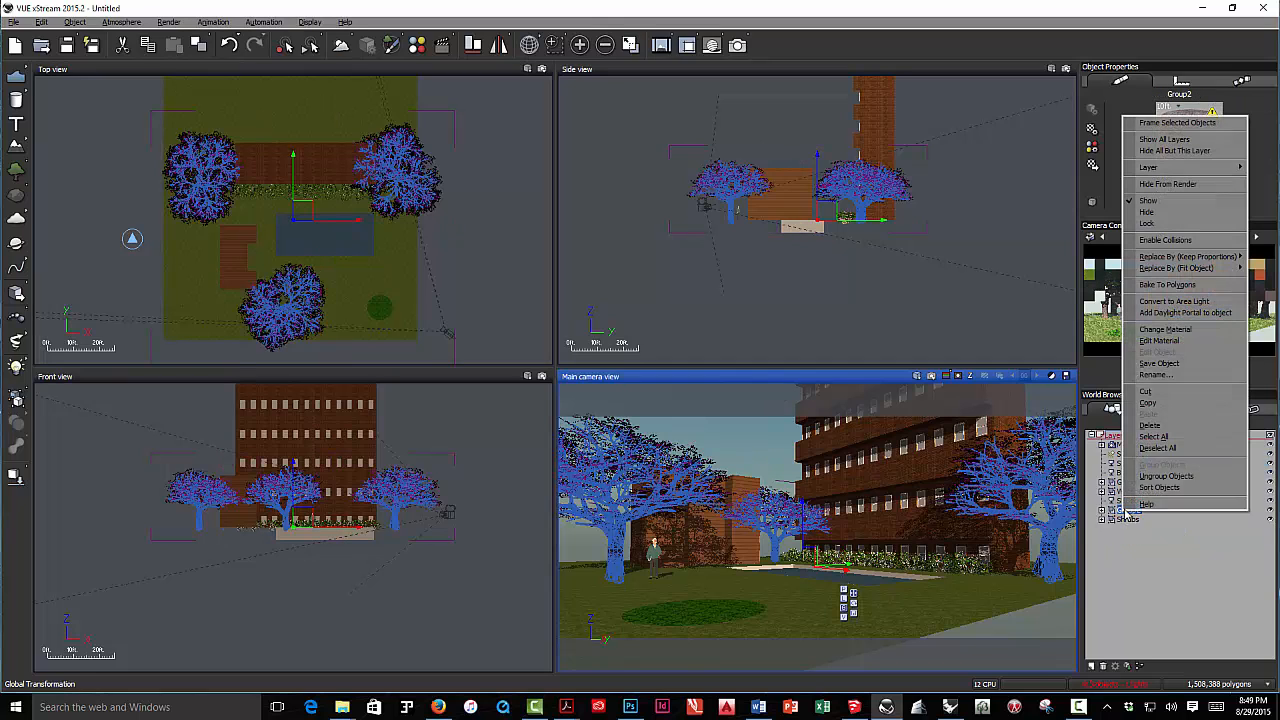
pyautogui.click(1155, 374)
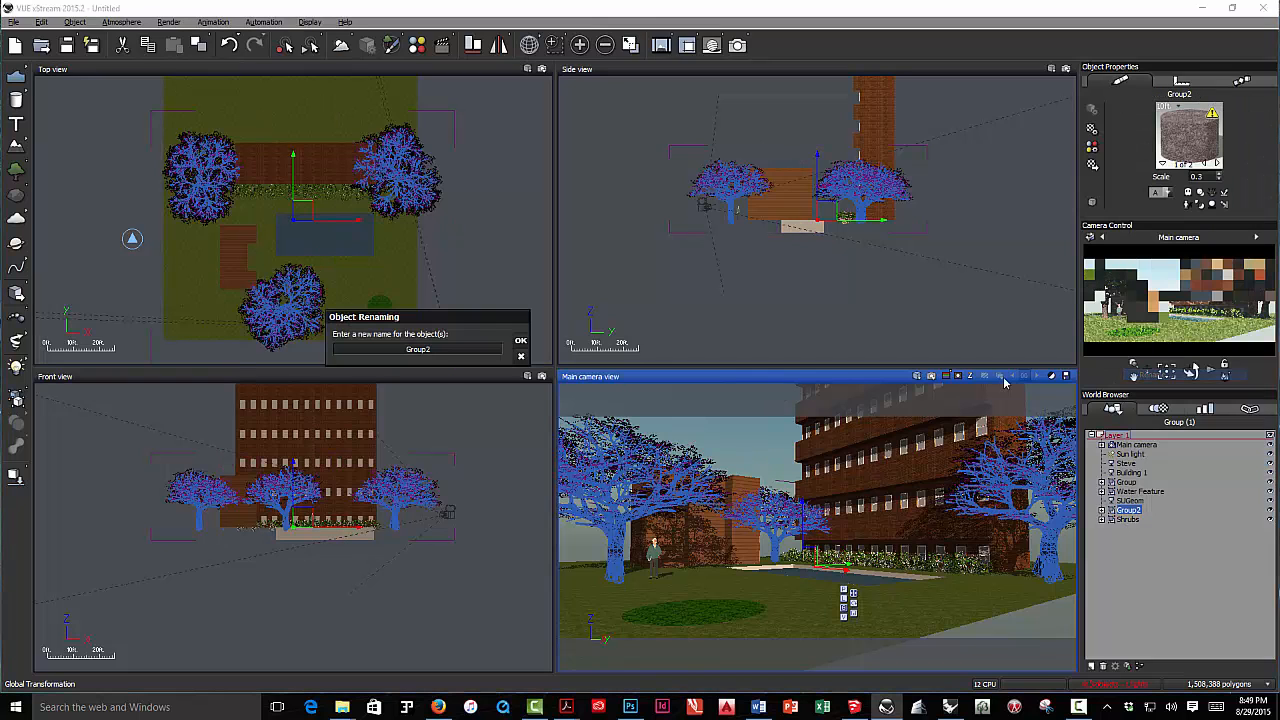
pyautogui.click(406, 349)
pyautogui.doubleClick(434, 349)
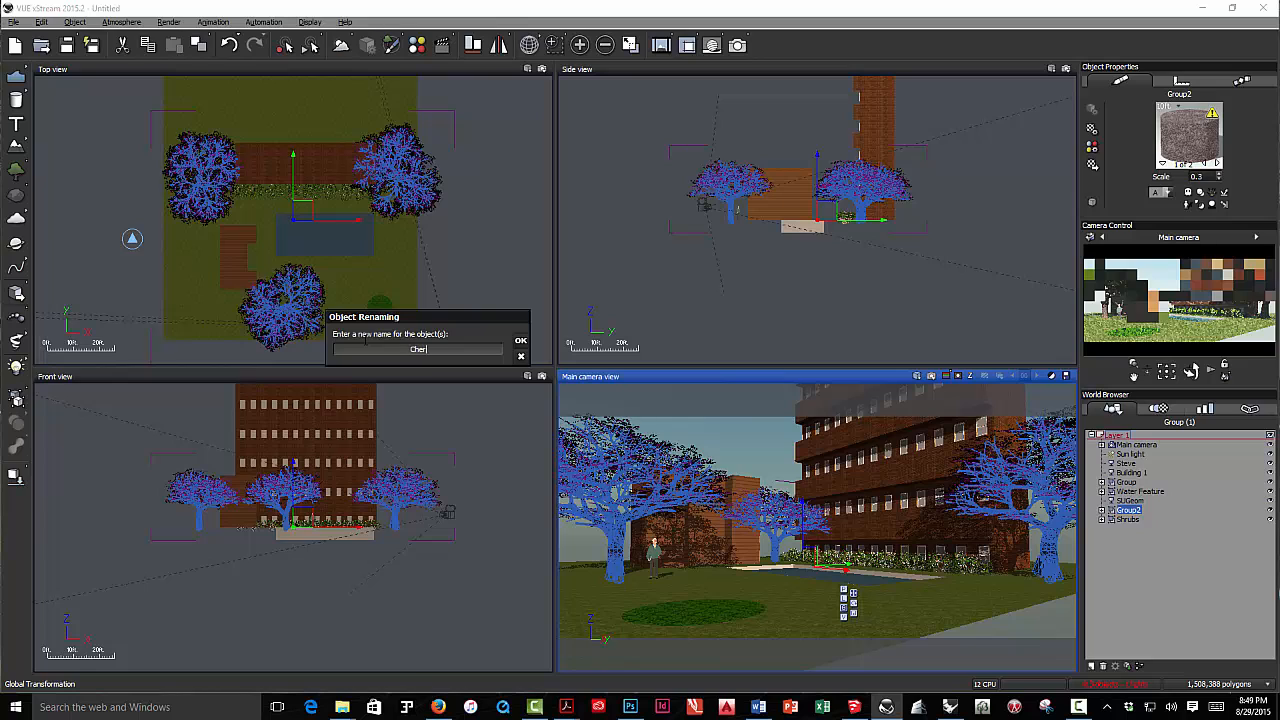
pyautogui.write('Cherry Trees')
pyautogui.click(520, 340)
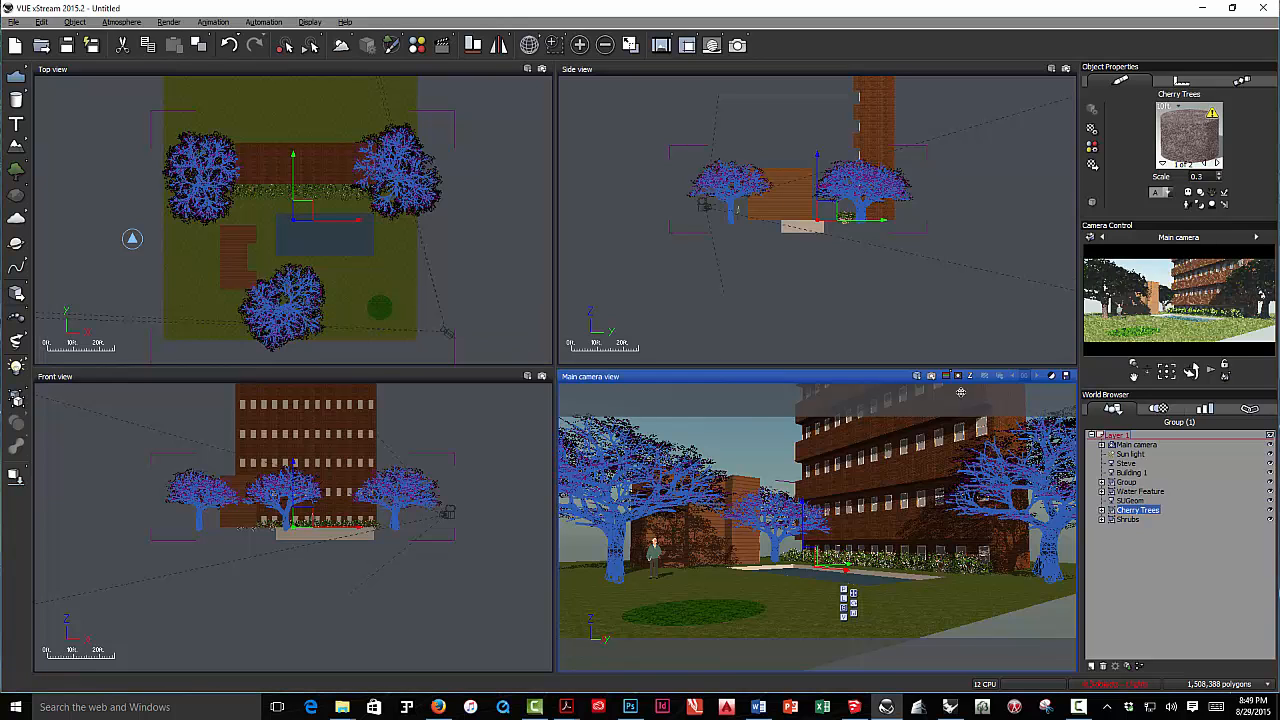
pyautogui.click(1172, 570)
pyautogui.click(1137, 511)
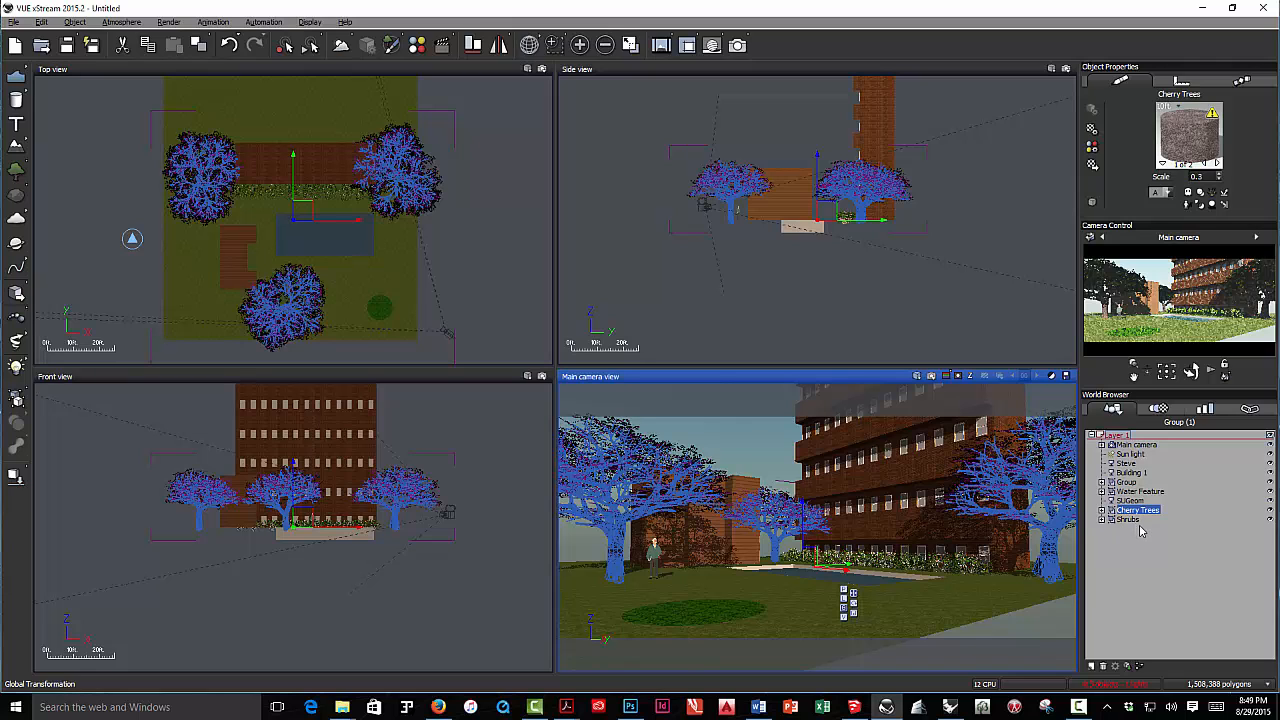
# Step: Add a new layer to the scene and rename it Plants
pyautogui.click(1145, 545)
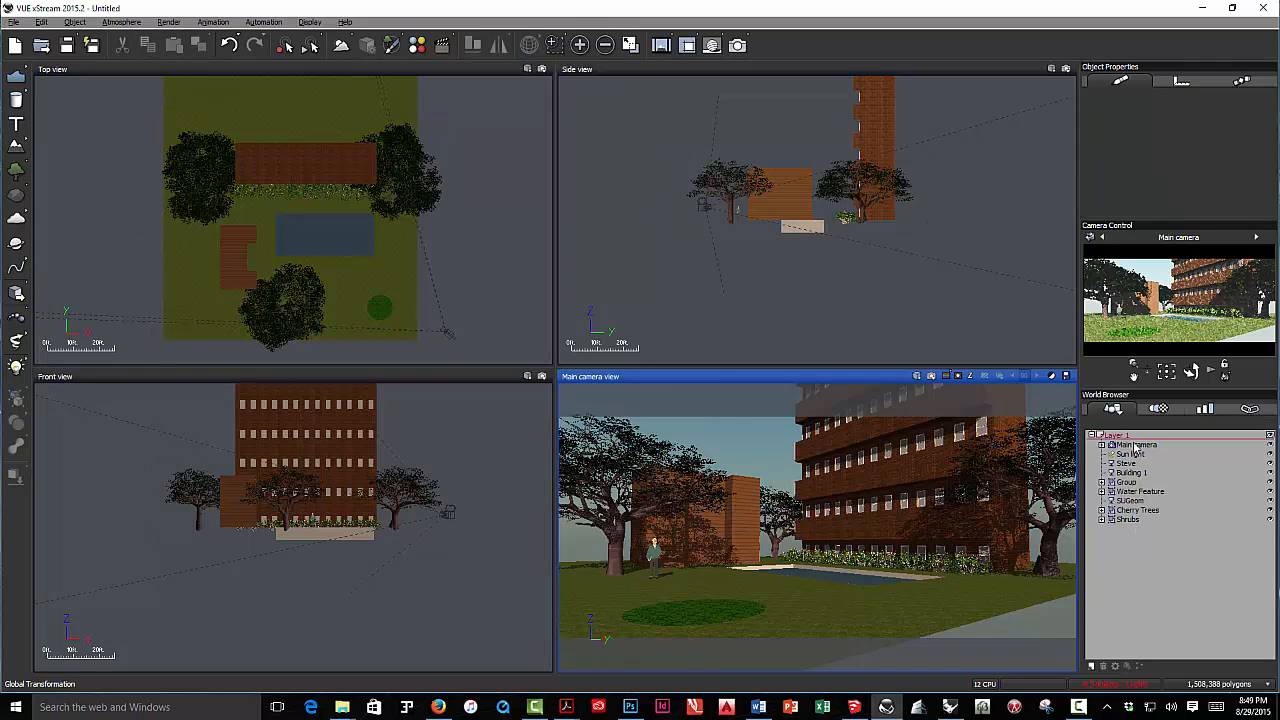
pyautogui.click(1093, 666)
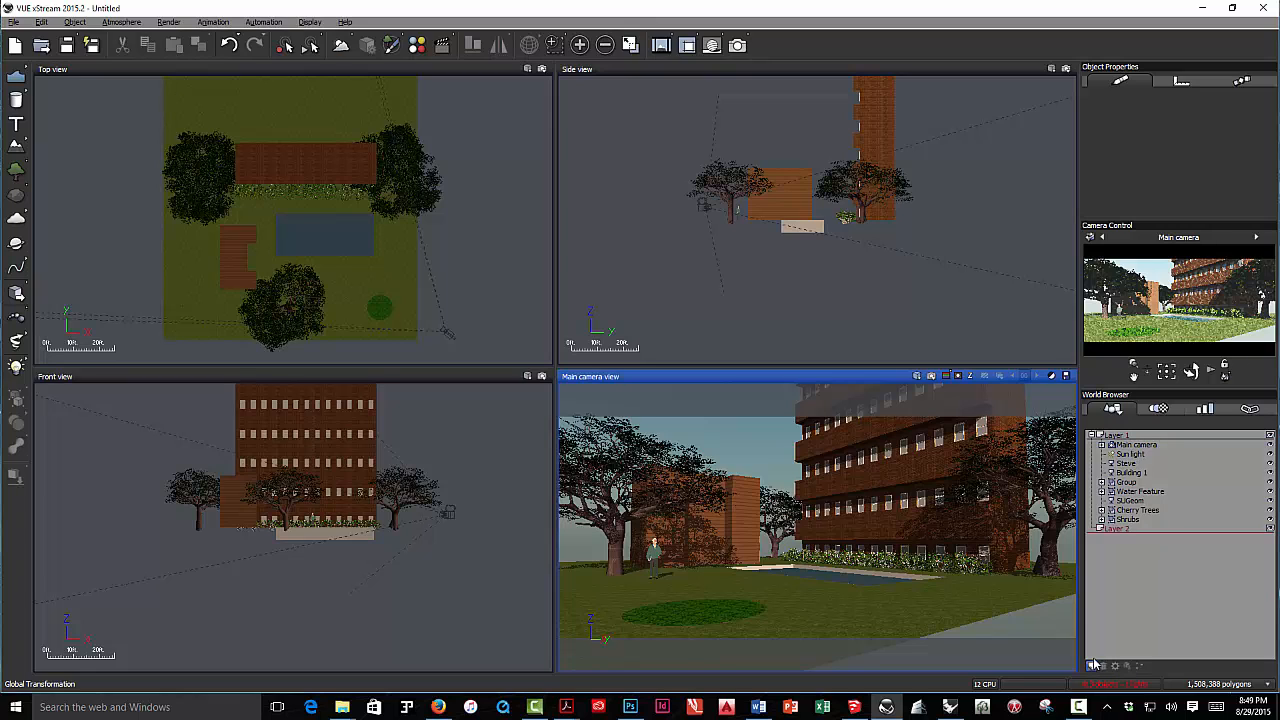
pyautogui.rightClick(1124, 532)
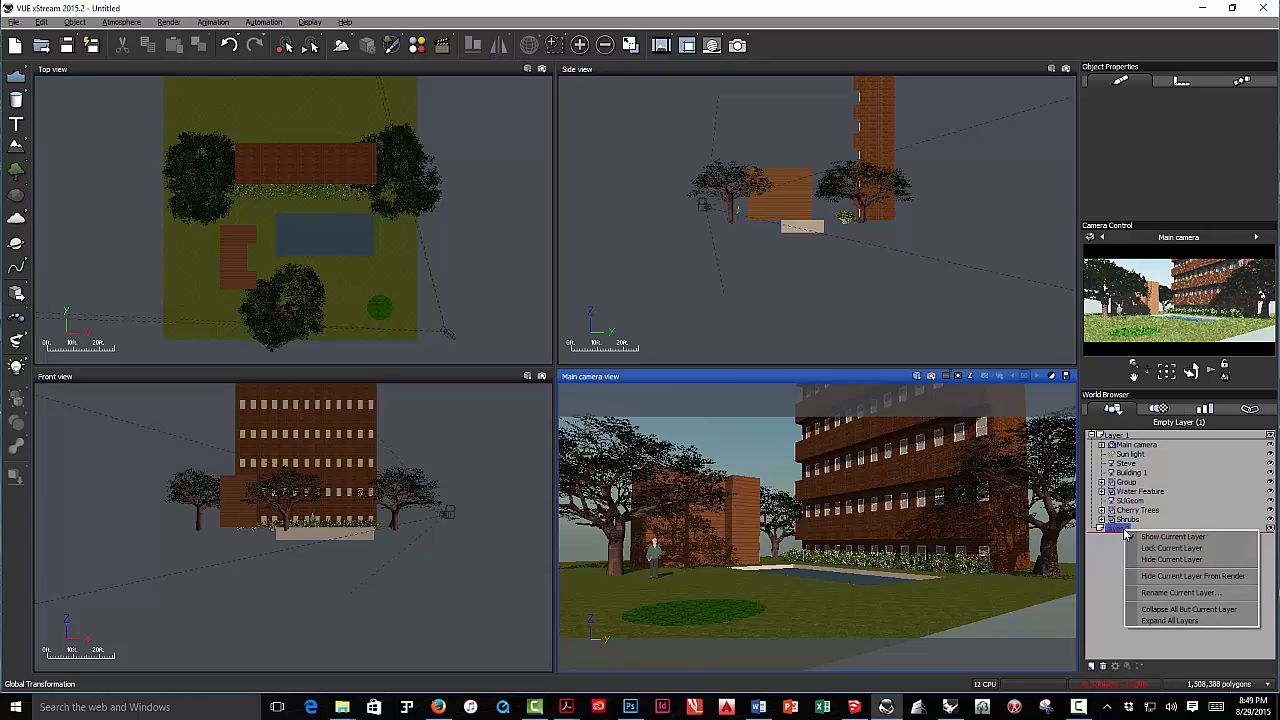
pyautogui.click(1180, 592)
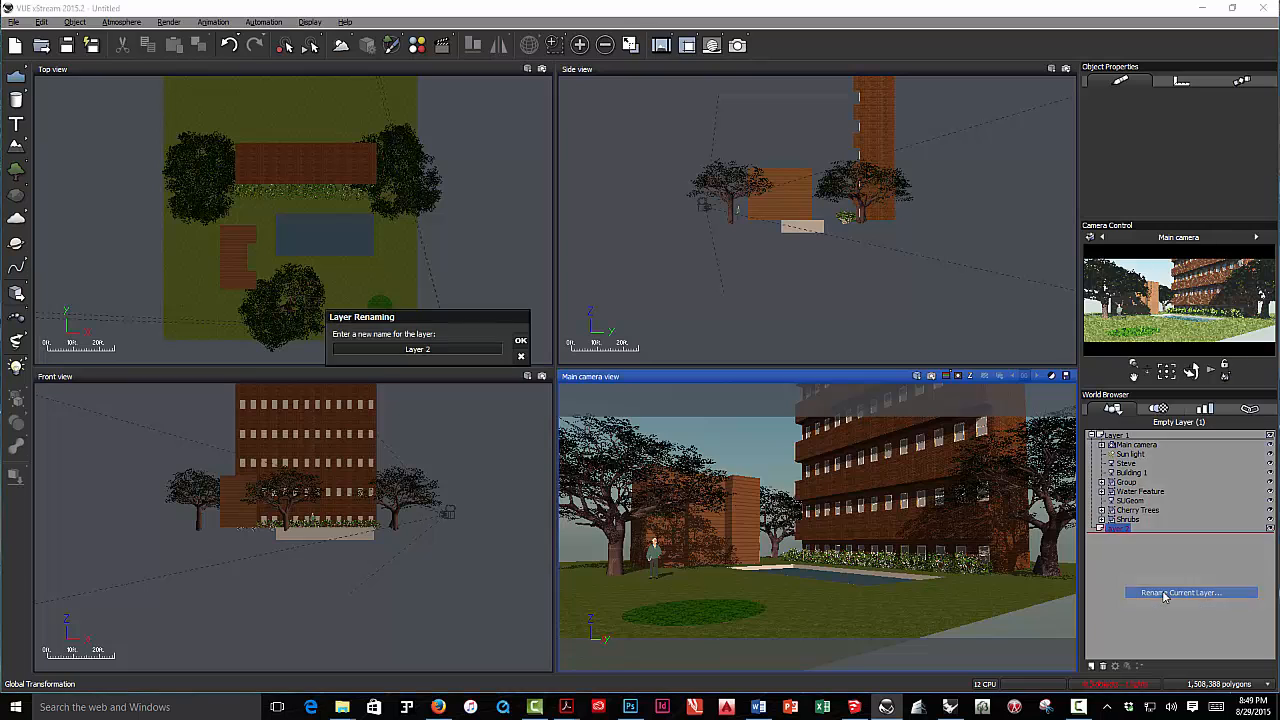
pyautogui.doubleClick(430, 349)
pyautogui.write('Plants')
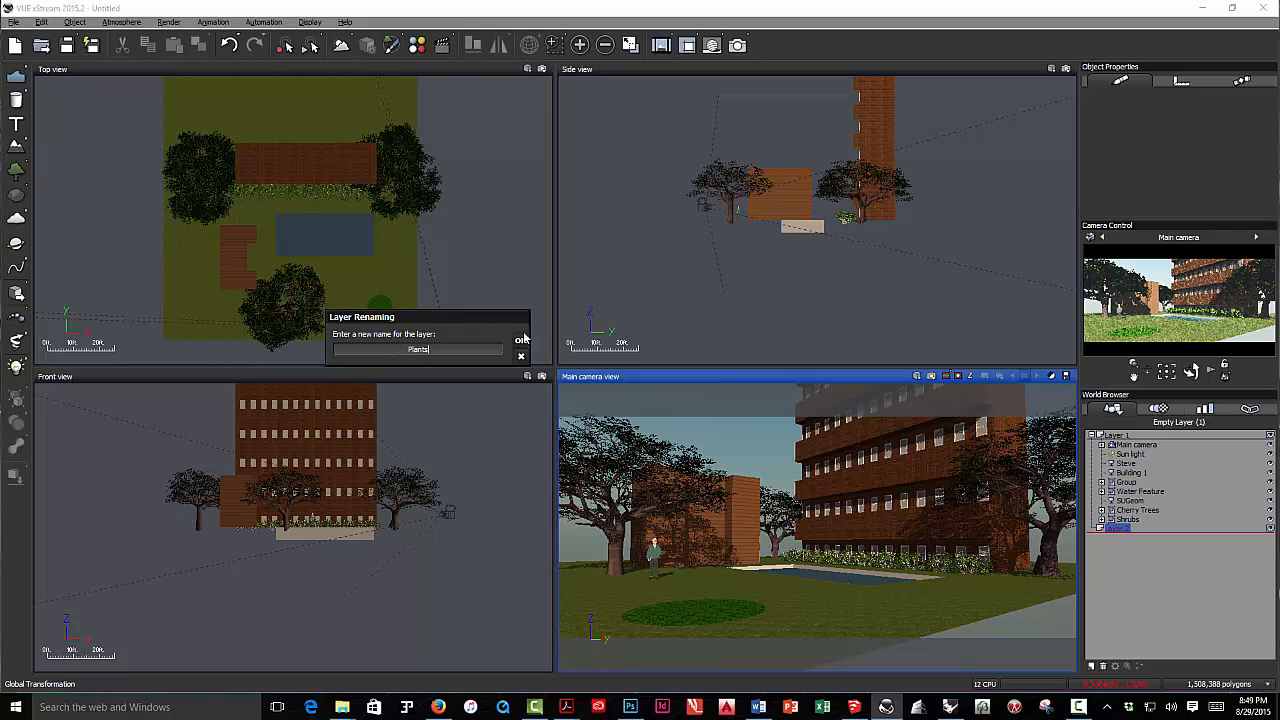
pyautogui.click(521, 340)
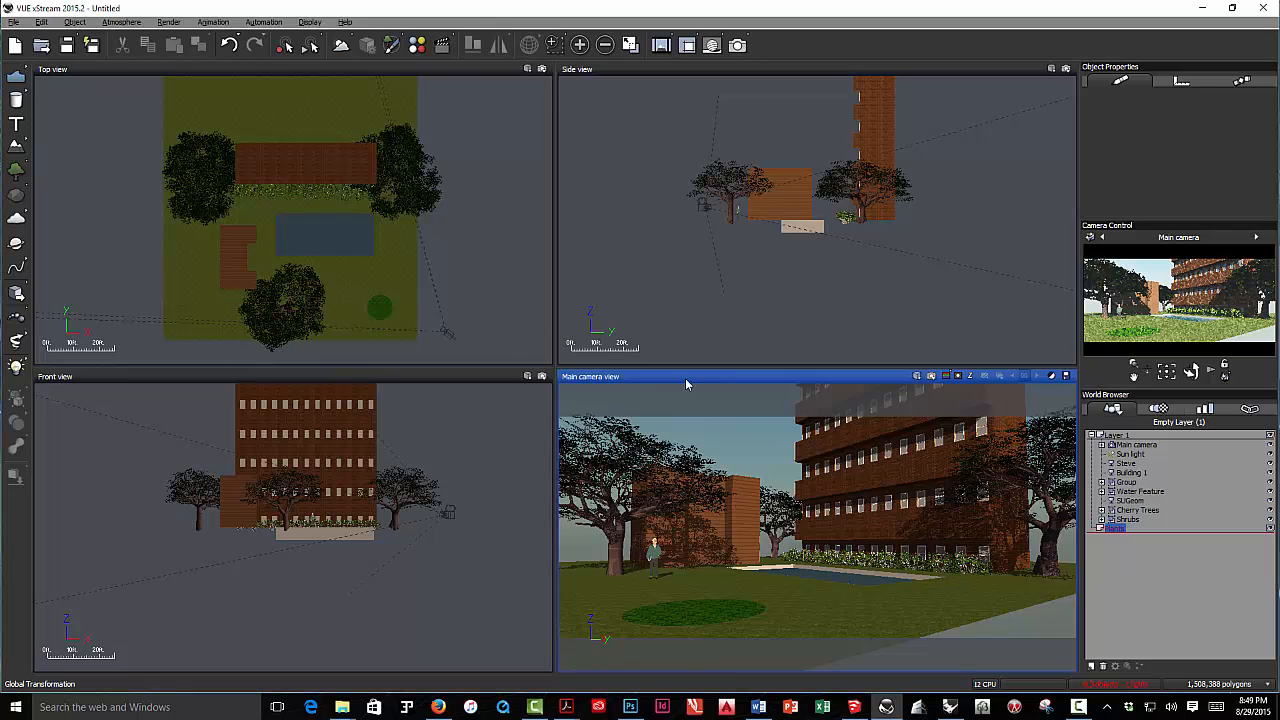
# Step: Move the Cherry Trees and Shrubs groups into the Plants layer and expand the layer
pyautogui.click(1138, 511)
pyautogui.keyDown('ctrl'); pyautogui.click(1128, 520); pyautogui.keyUp('ctrl')
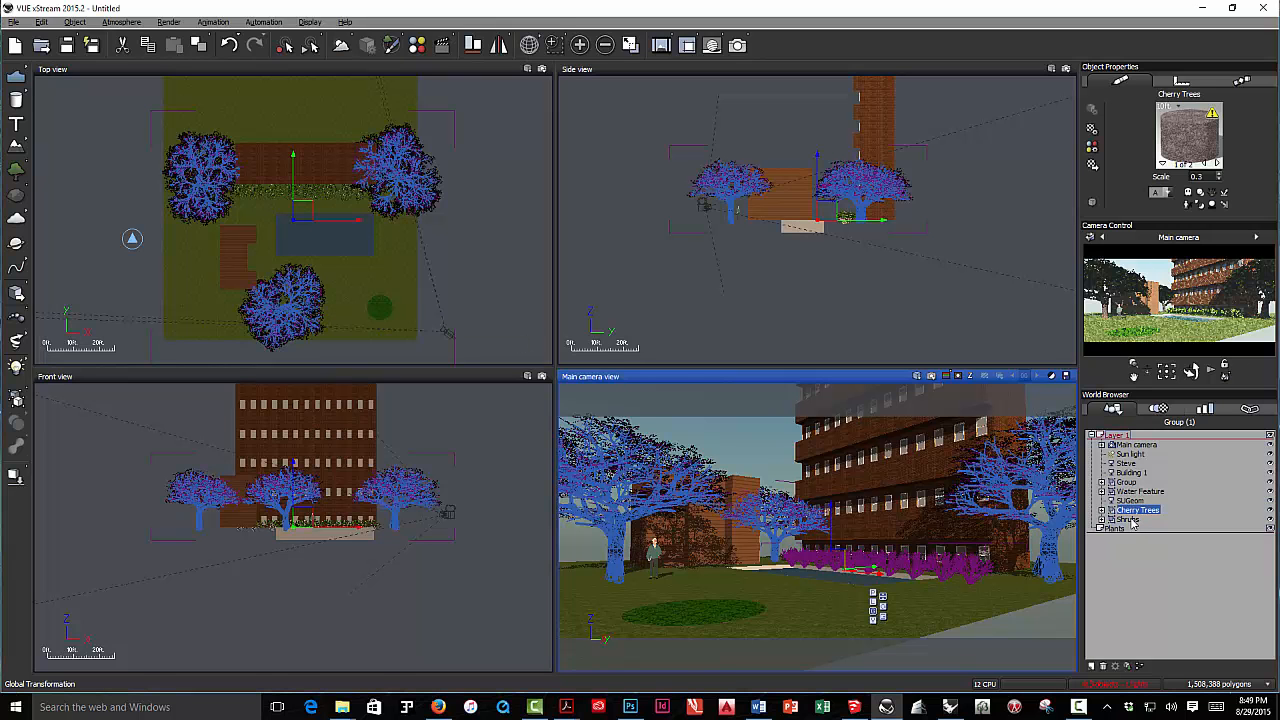
pyautogui.moveTo(1128, 520); pyautogui.dragTo(1119, 530)
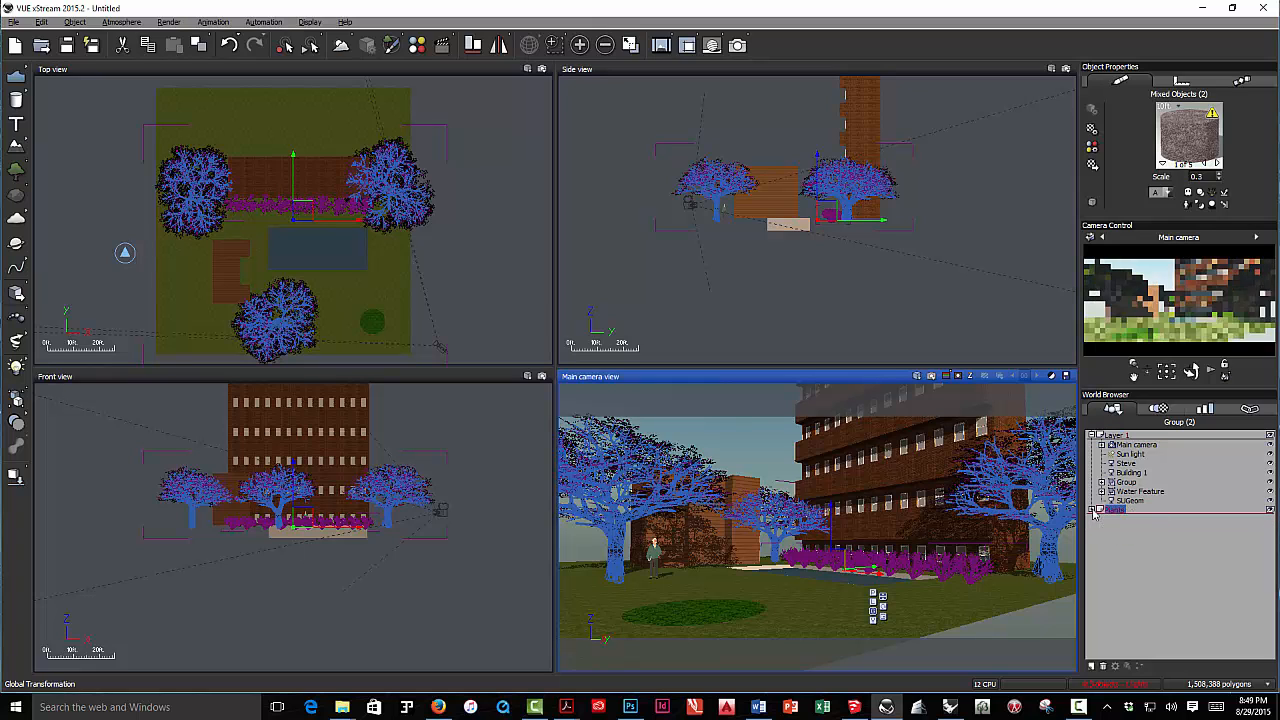
pyautogui.click(1093, 510)
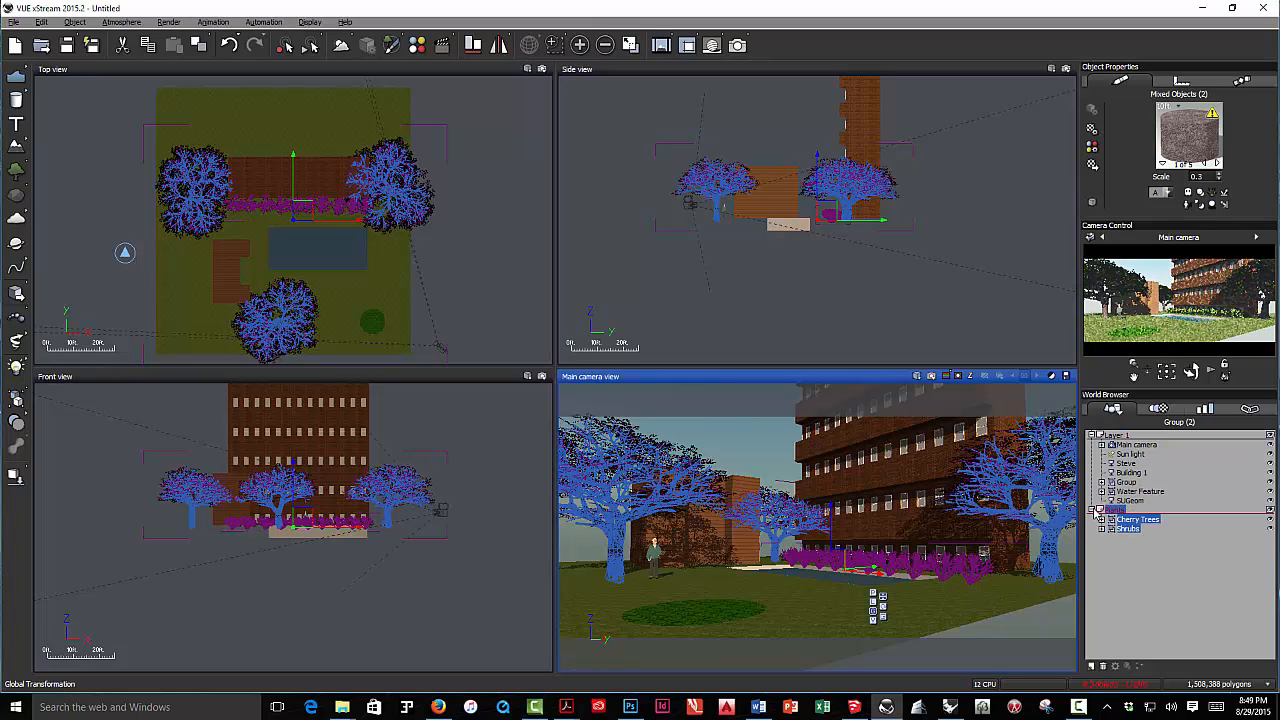
# Step: Cycle the Plants layer through its display states, hiding its trees and shrubs in the viewports and showing them again
pyautogui.click(1271, 511)
pyautogui.click(1271, 512)
pyautogui.click(1271, 512)
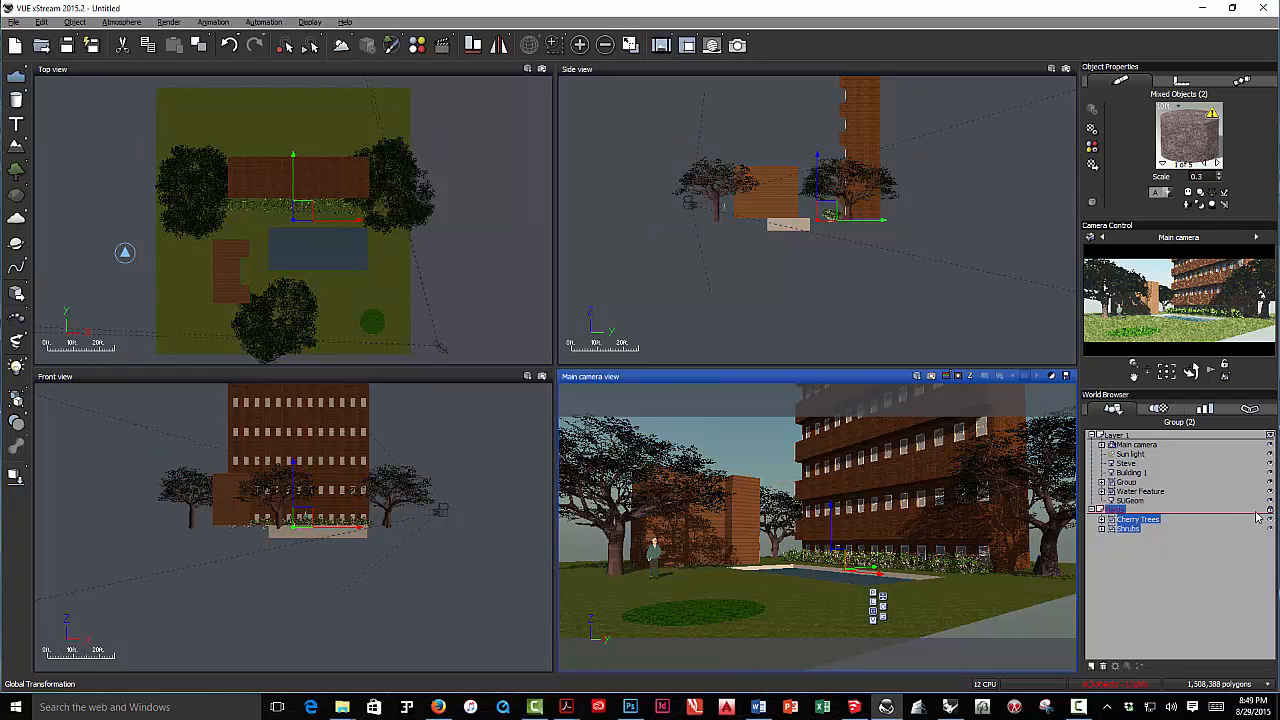
pyautogui.click(1271, 512)
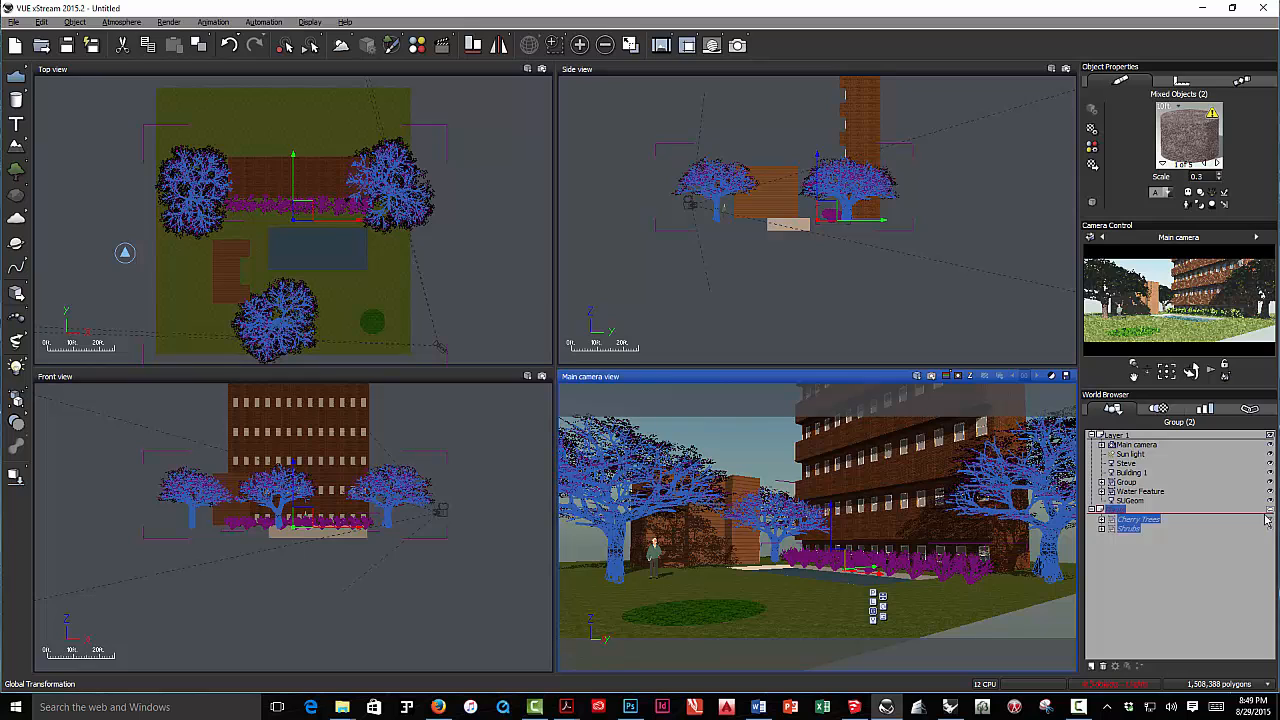
pyautogui.click(1268, 512)
pyautogui.click(912, 345)
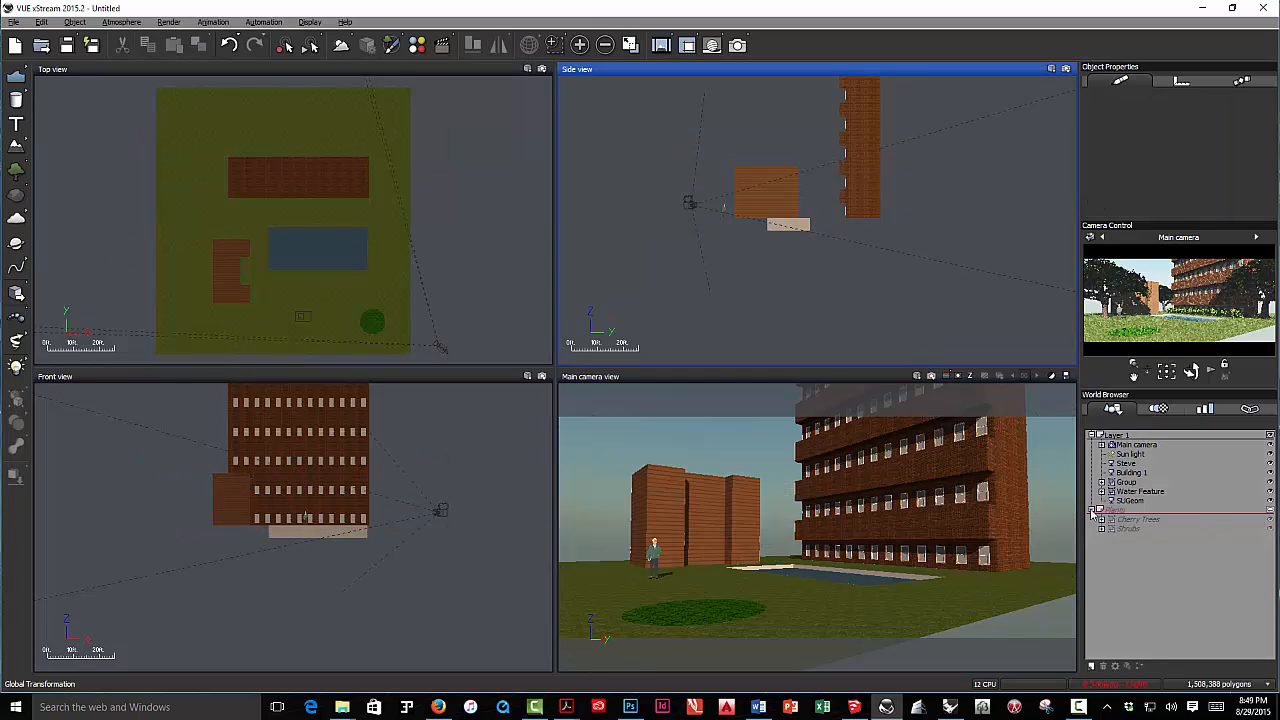
pyautogui.click(1270, 512)
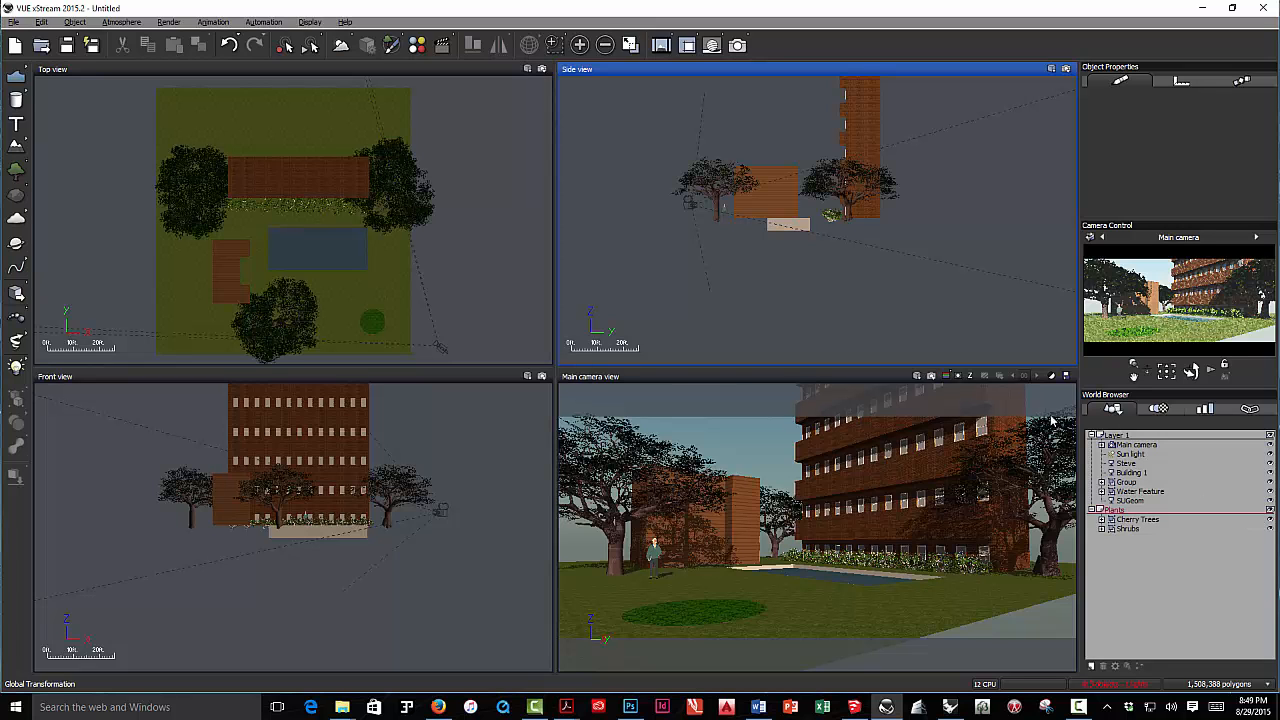
pyautogui.rightClick(1118, 510)
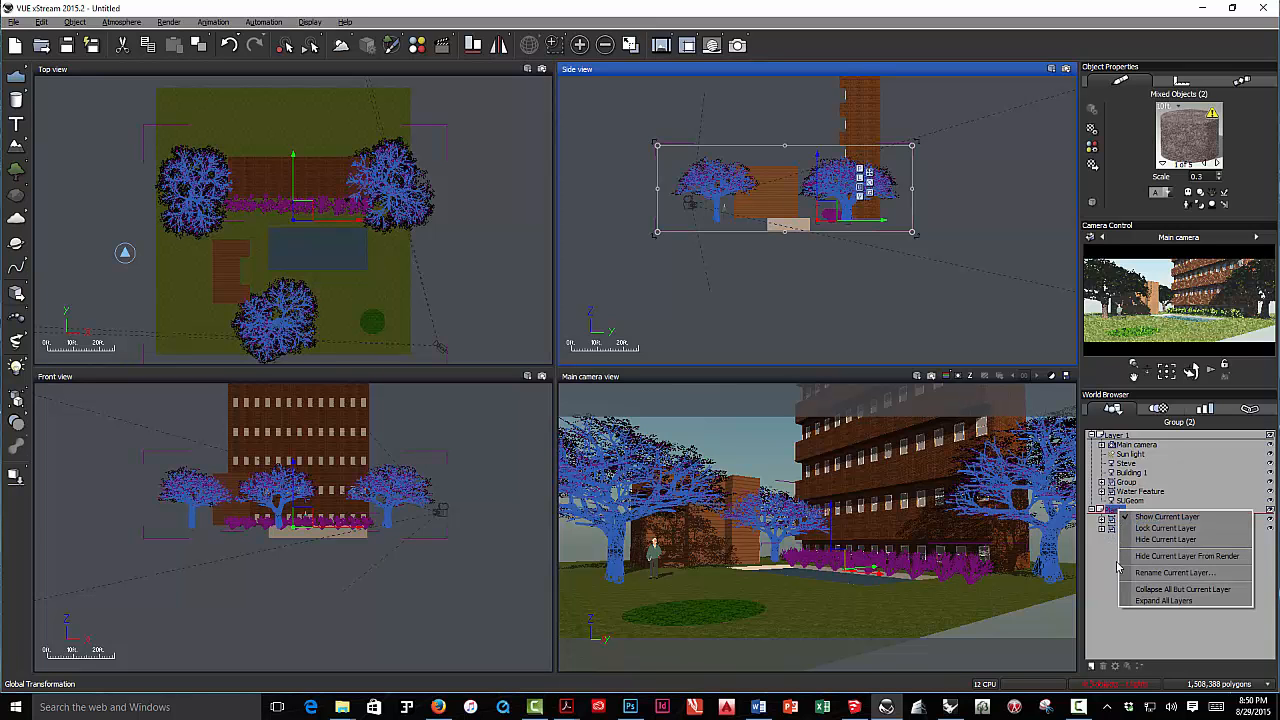
pyautogui.click(1109, 617)
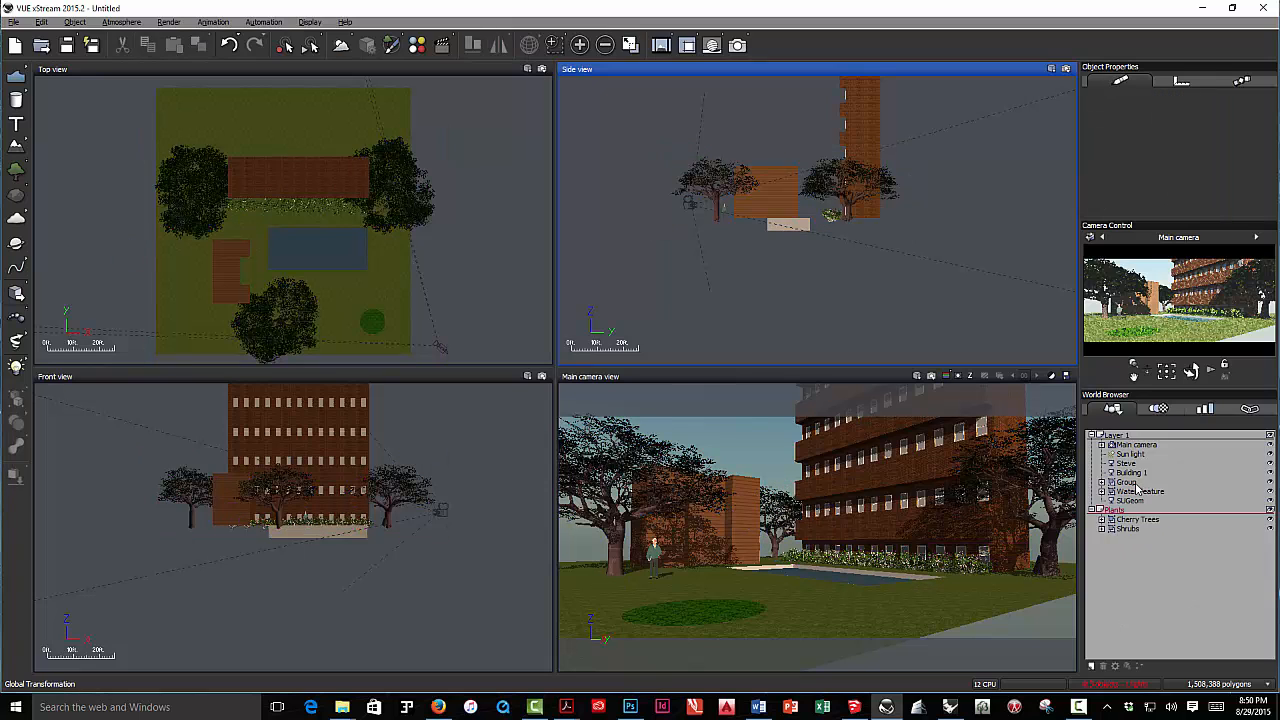
# Step: Hide the Plants layer in the viewports and render the main camera view, accepting the post render options
pyautogui.click(1270, 511)
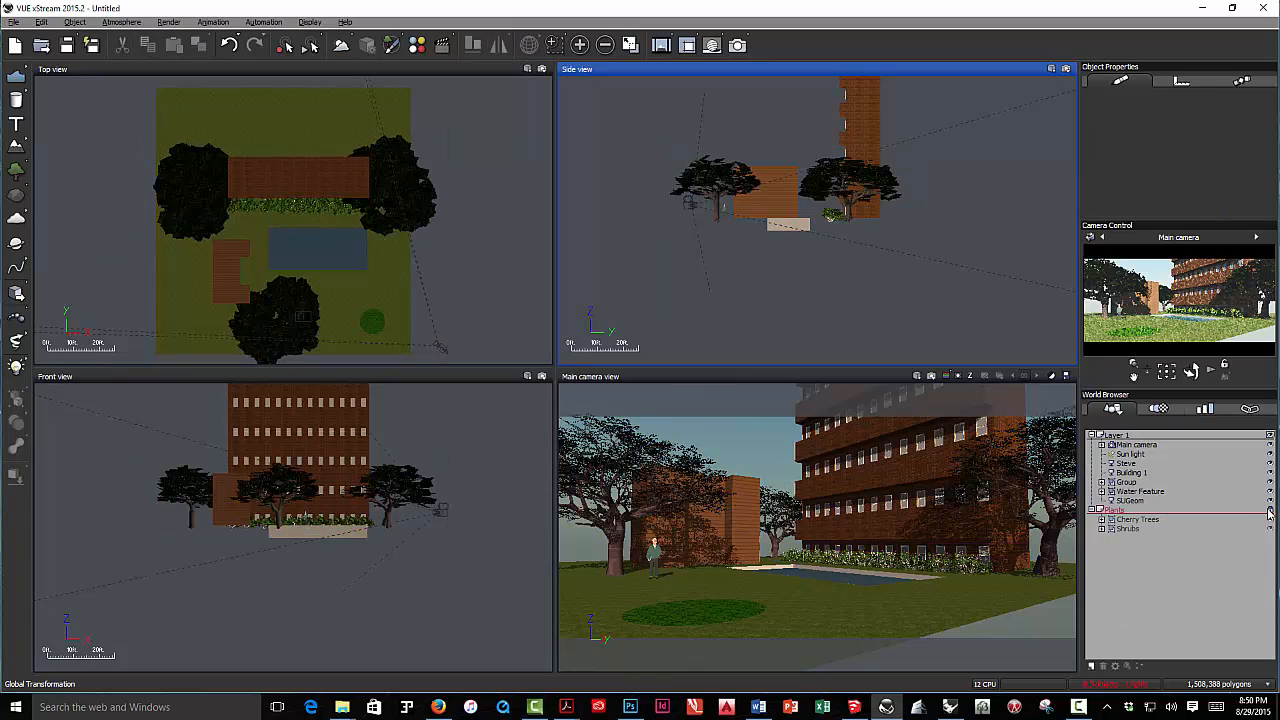
pyautogui.click(1270, 511)
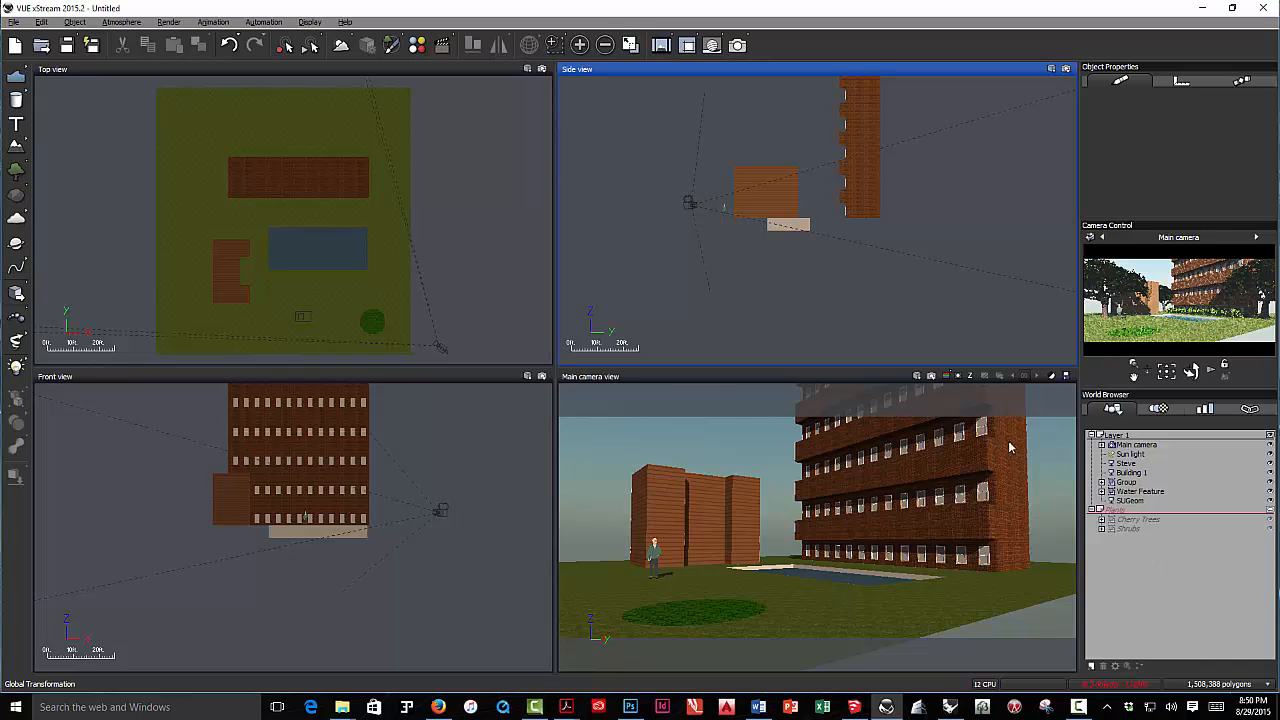
pyautogui.click(933, 377)
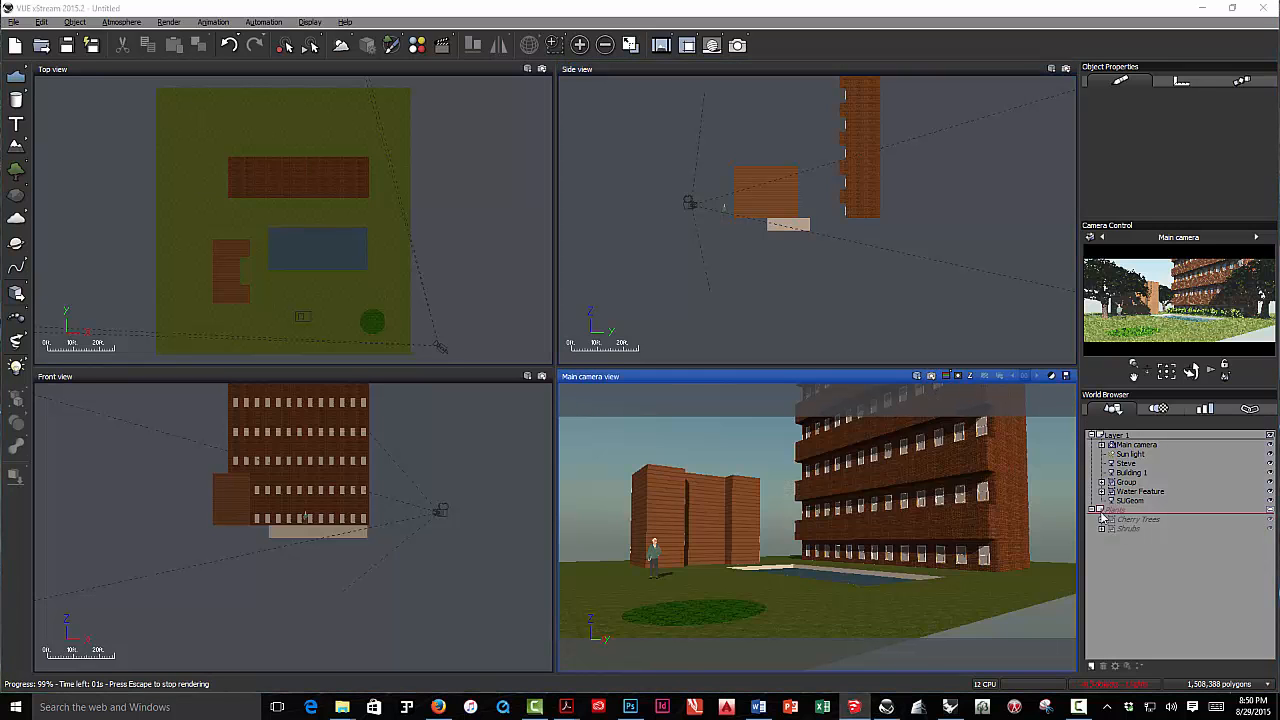
pyautogui.click(840, 574)
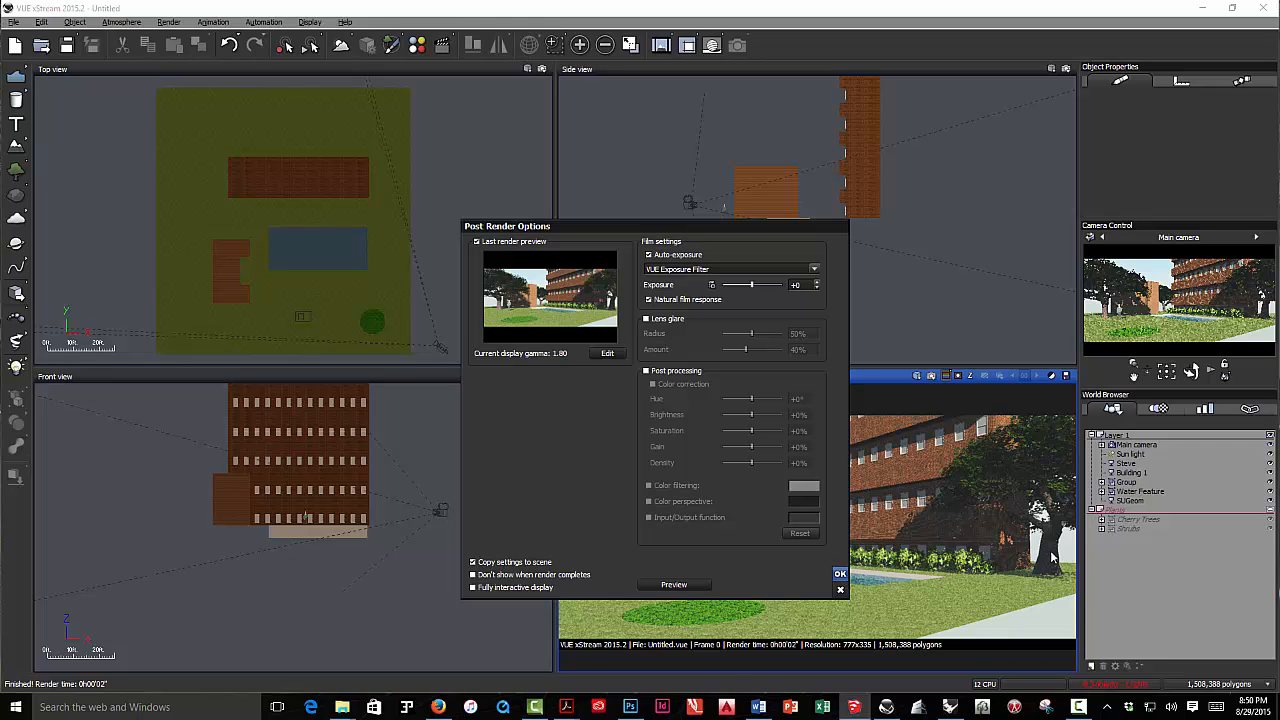
# Step: Hide the three trees in the Cherry Trees group from render and render the main camera view, accepting the post render options
pyautogui.click(1101, 520)
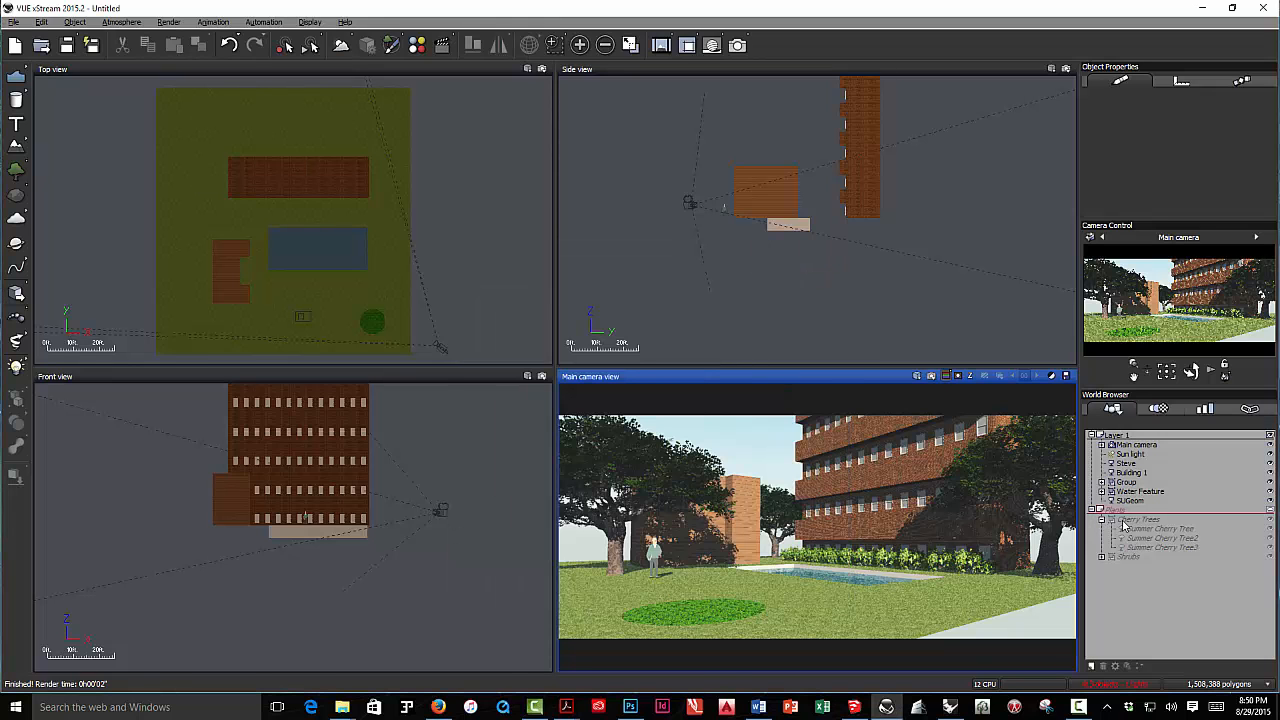
pyautogui.click(1138, 528)
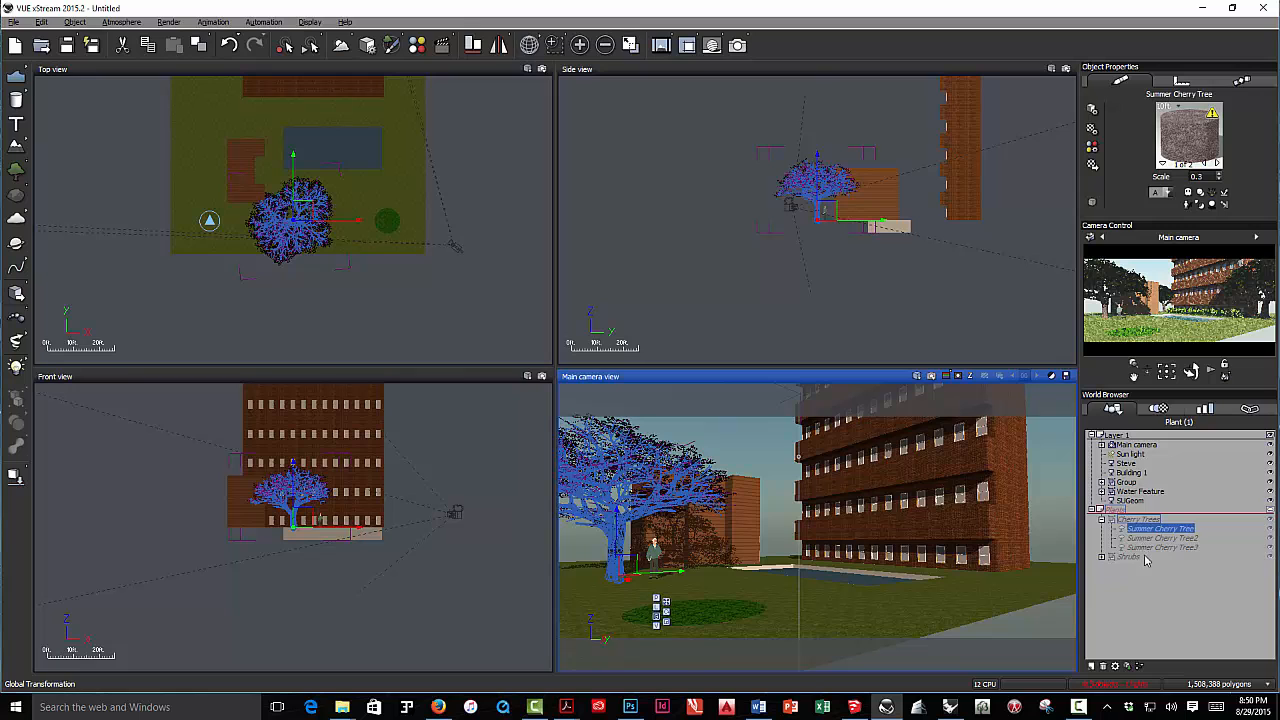
pyautogui.keyDown('shift'); pyautogui.click(1147, 548); pyautogui.keyUp('shift')
pyautogui.rightClick(1143, 530)
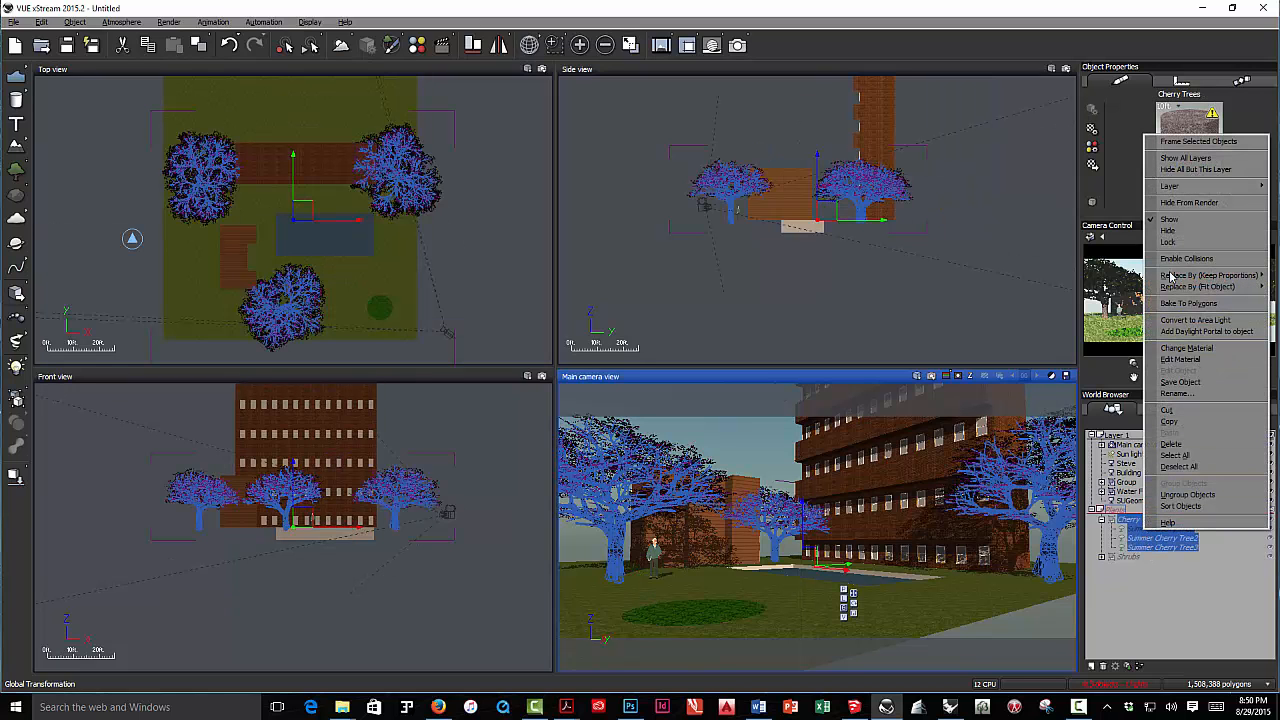
pyautogui.click(1175, 203)
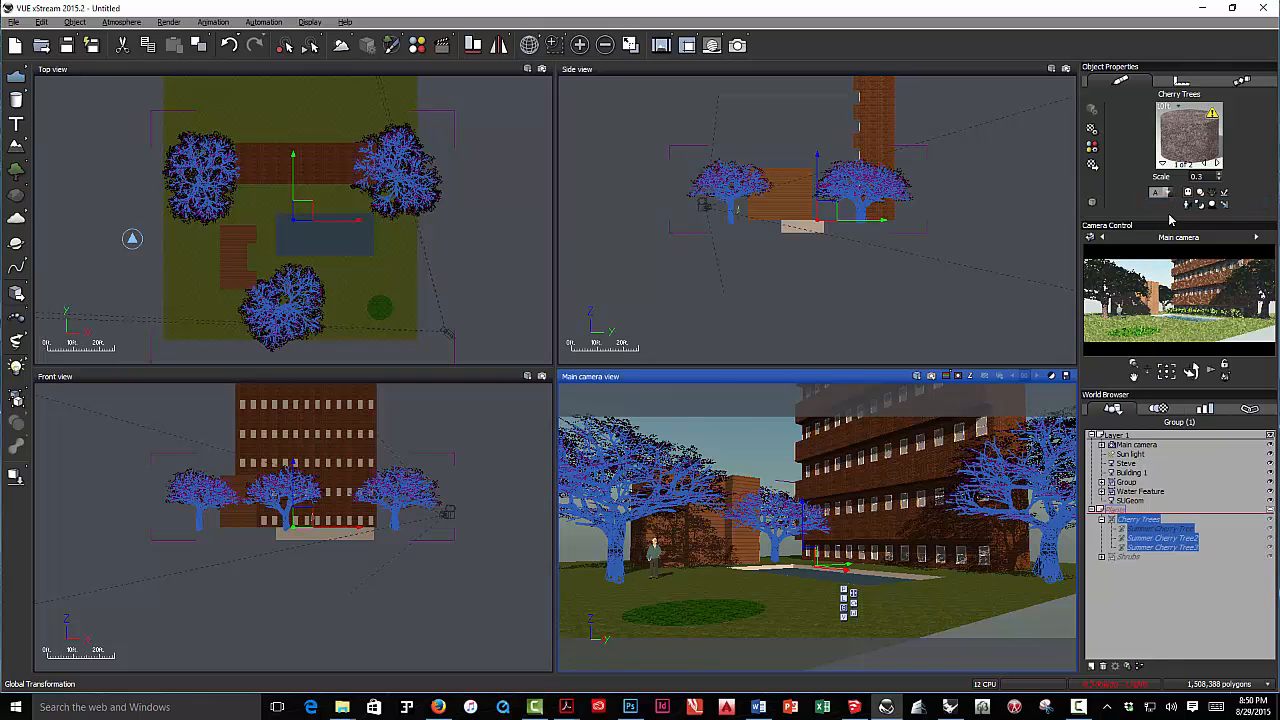
pyautogui.click(933, 376)
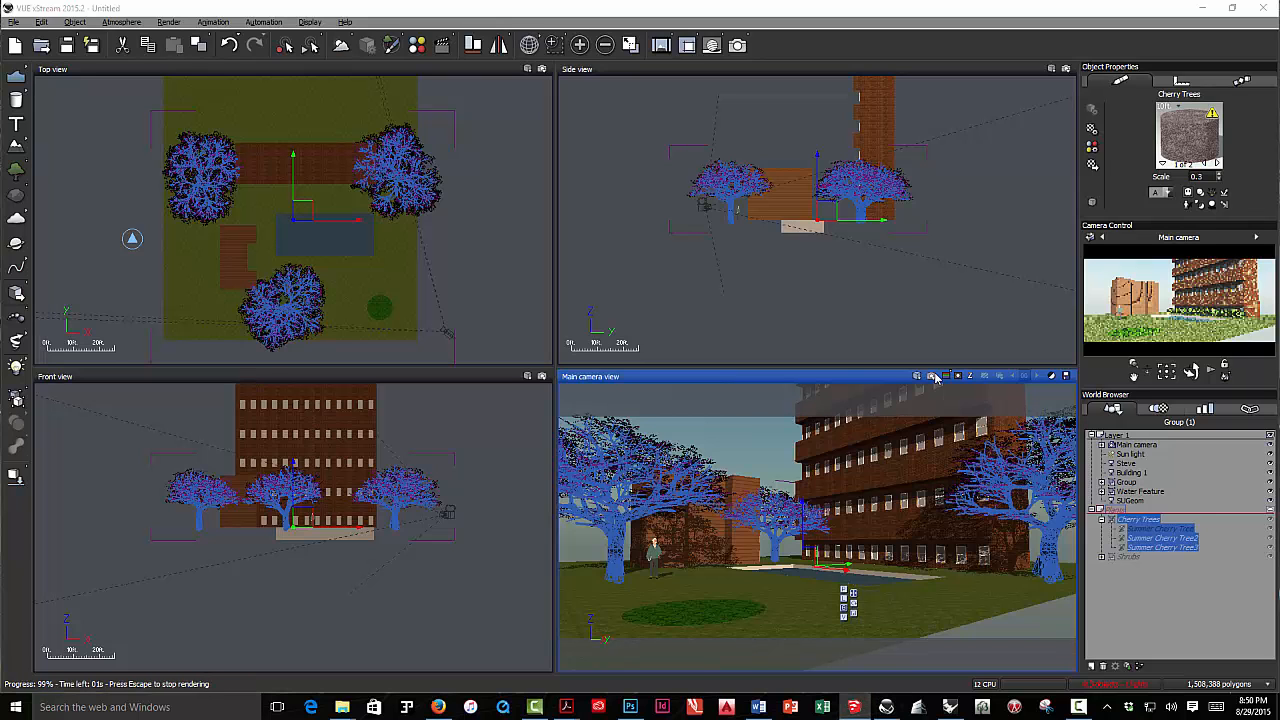
pyautogui.click(840, 575)
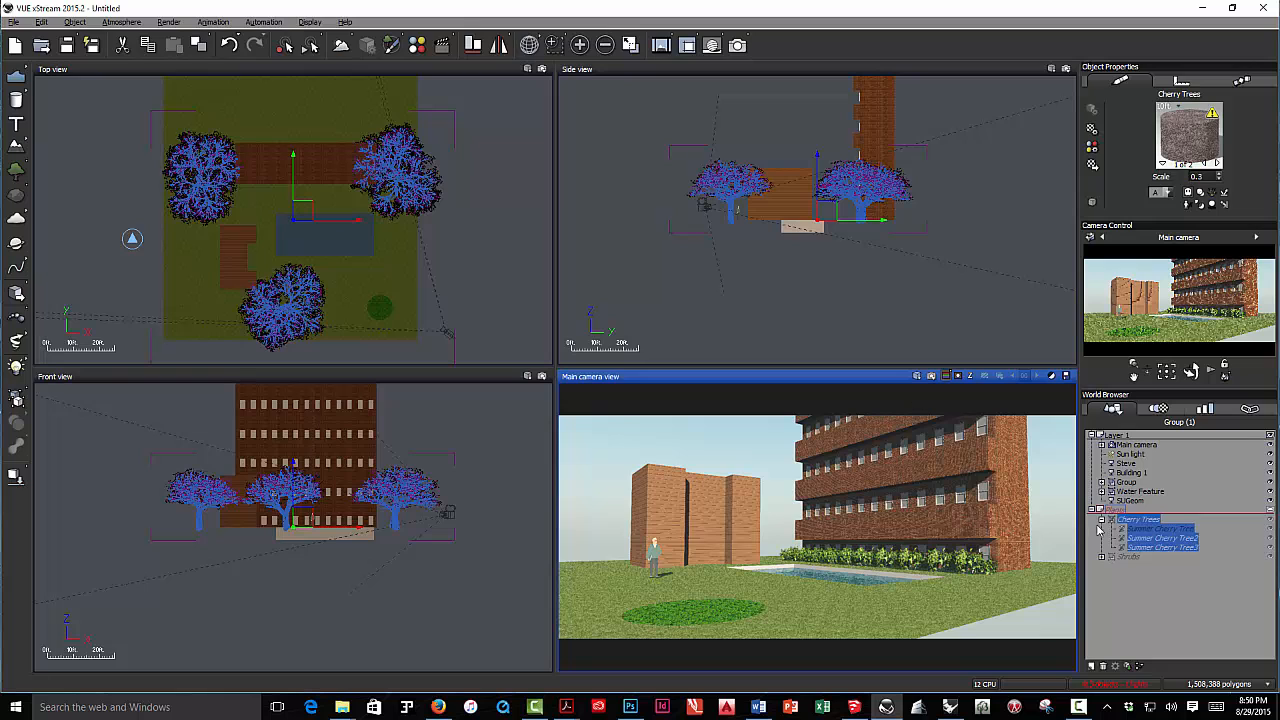
# Step: Allow the Cherry Trees group to render again and show the Plants layer in the viewports, leaving nothing selected
pyautogui.rightClick(1127, 516)
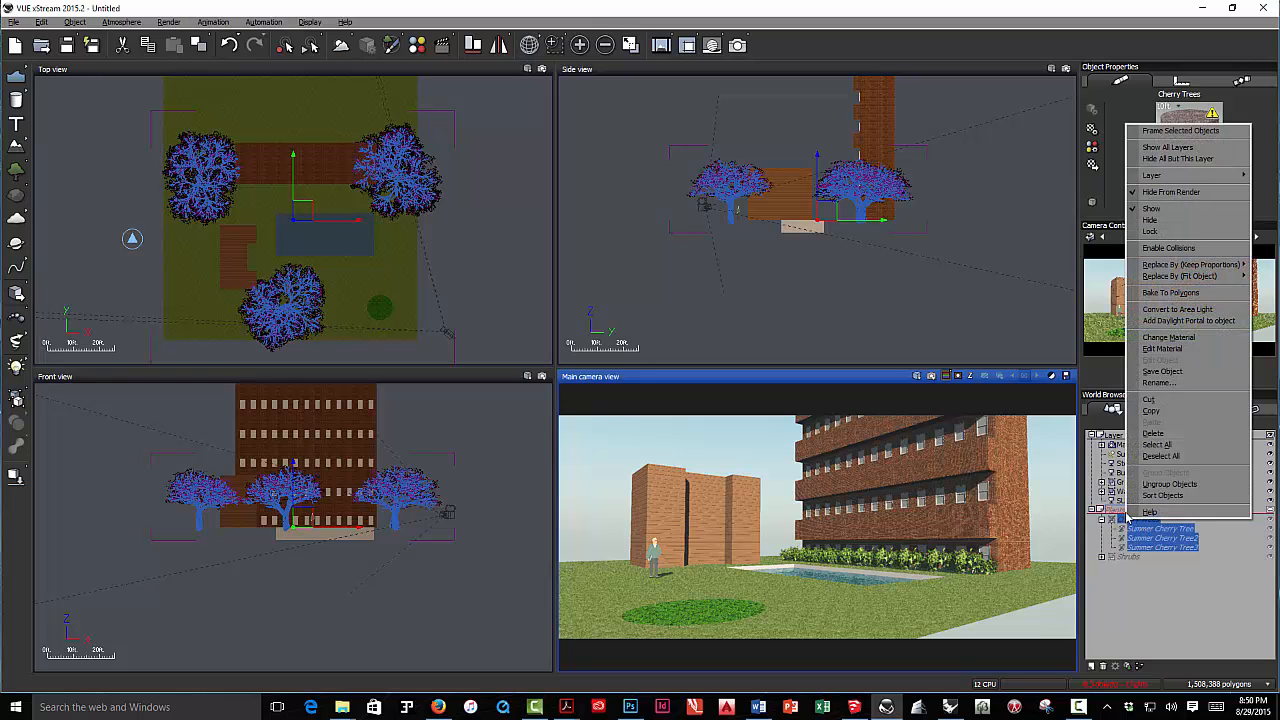
pyautogui.click(1172, 204)
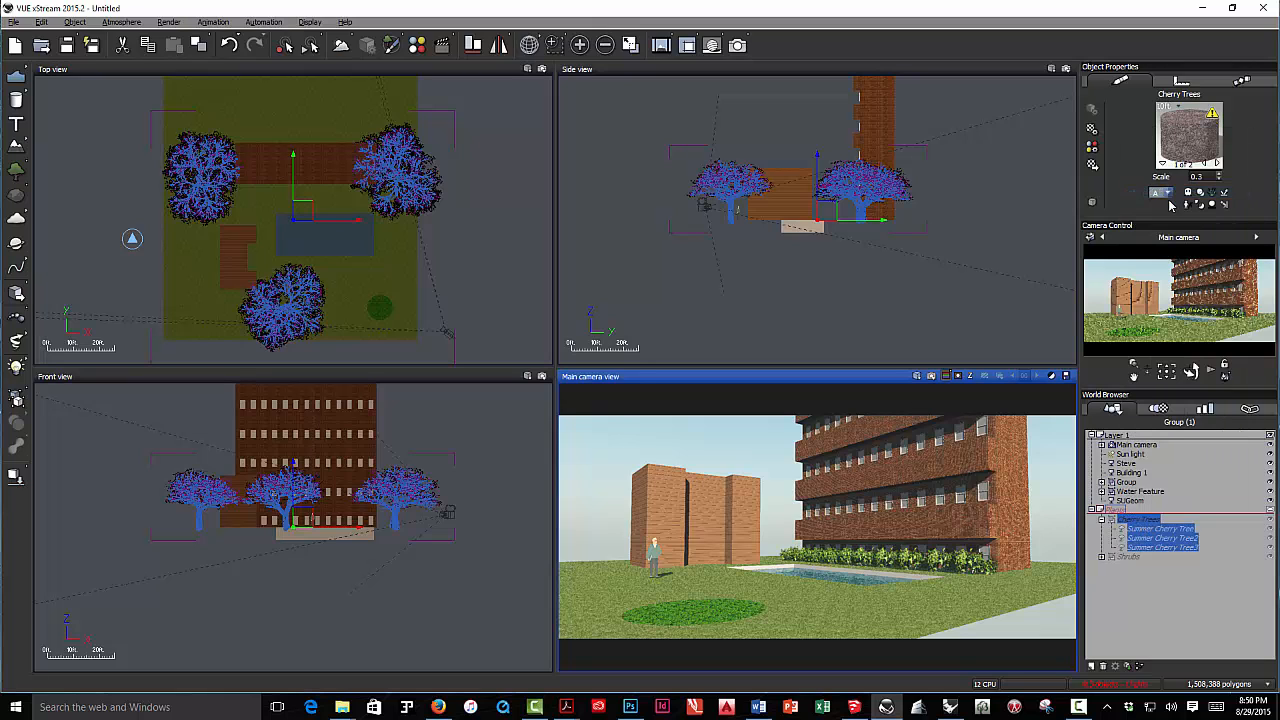
pyautogui.click(1270, 509)
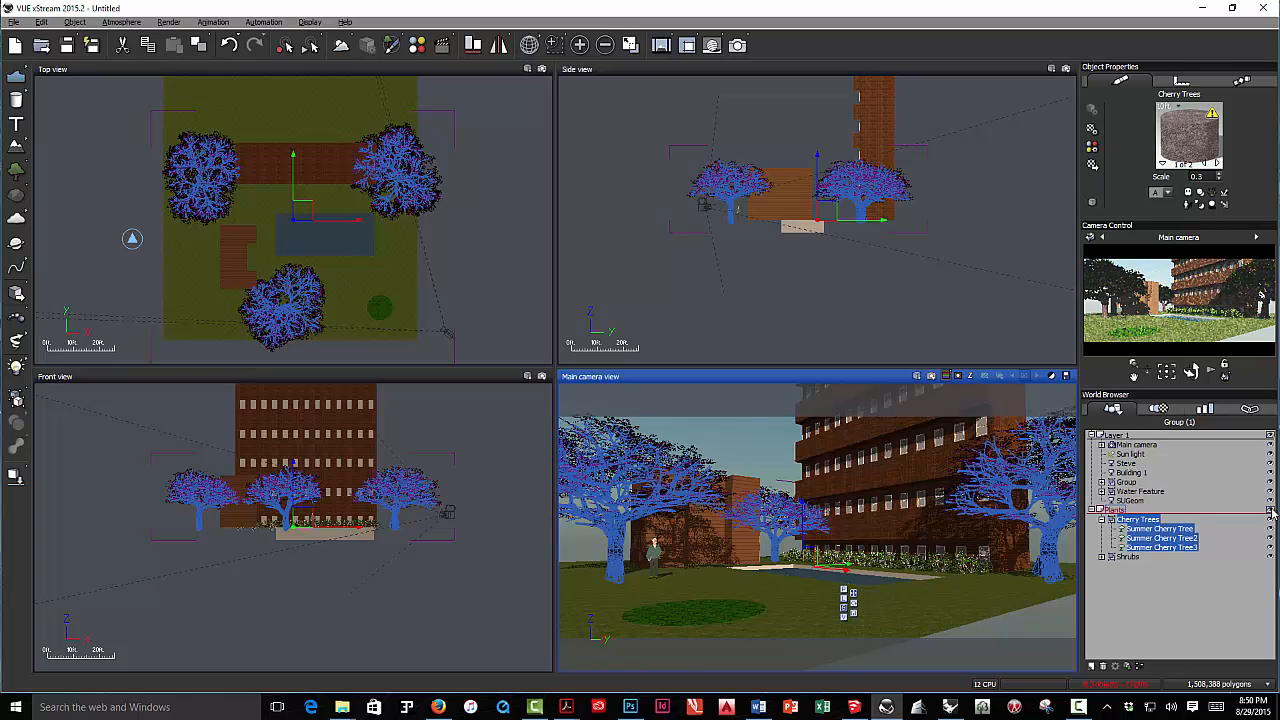
pyautogui.click(1092, 510)
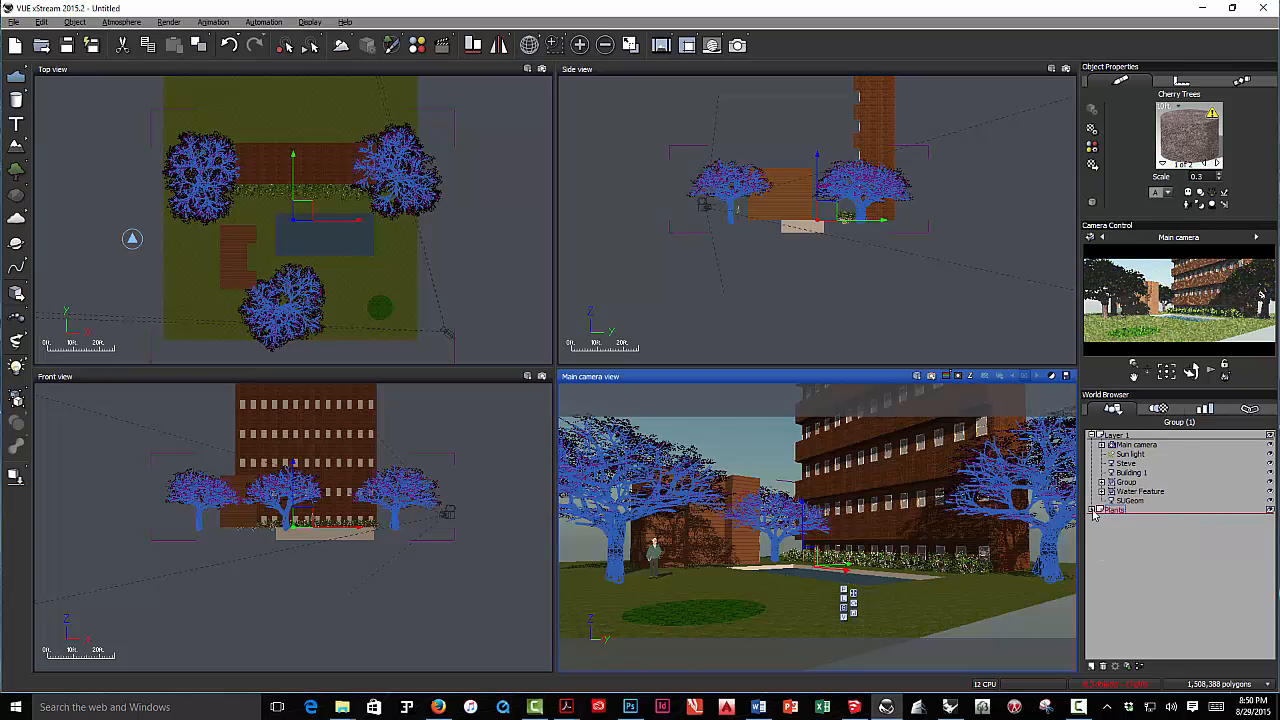
pyautogui.click(1092, 510)
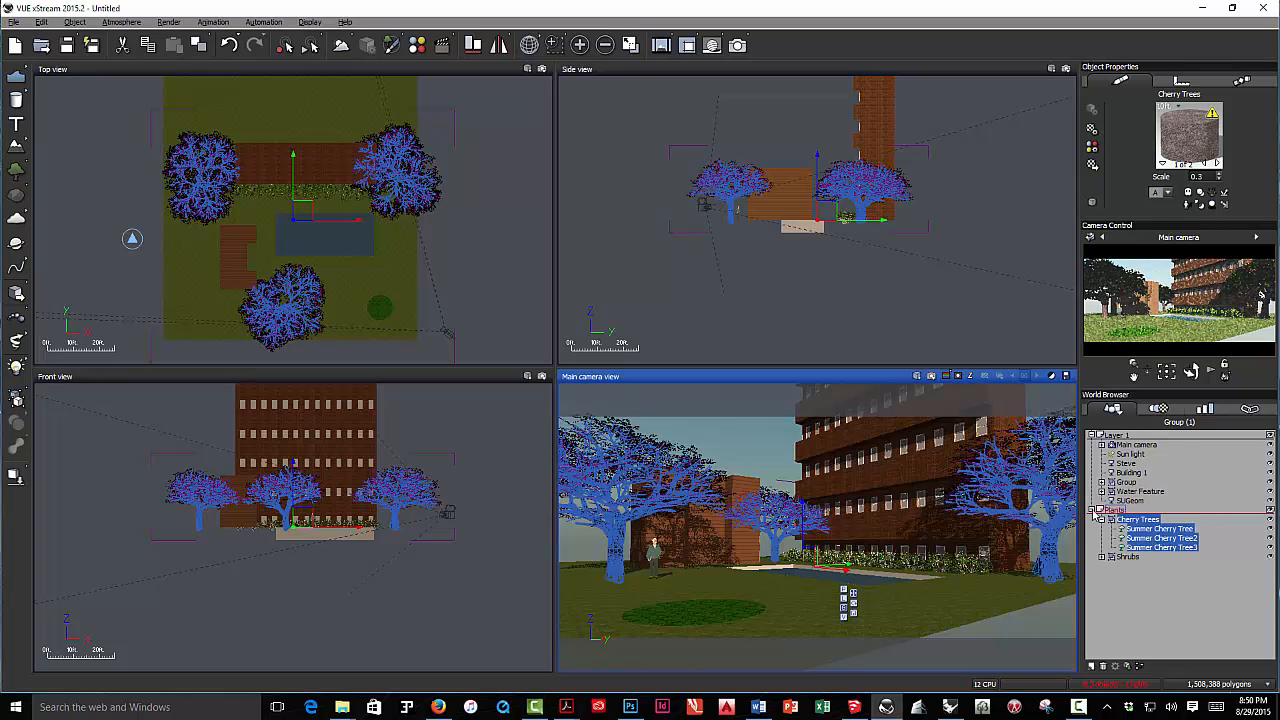
pyautogui.click(494, 284)
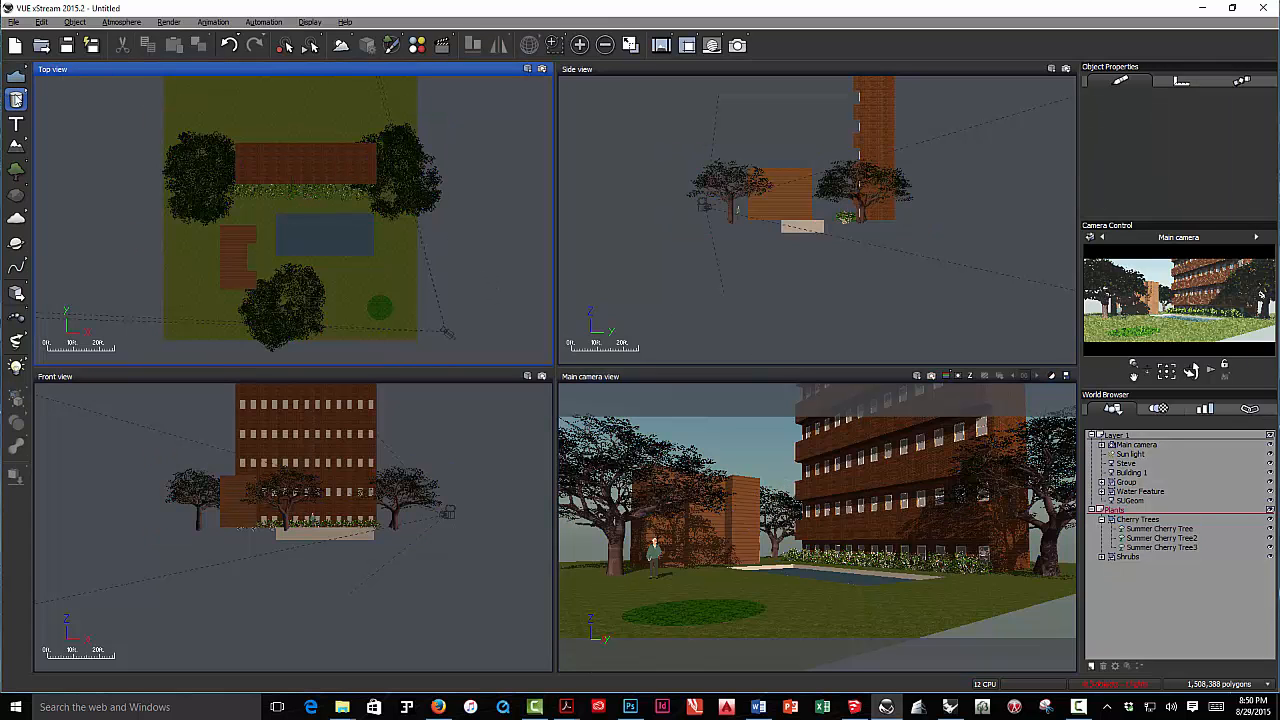
# Step: Create a cube in the top view as a long narrow block beside the pool, matching the pool's width
pyautogui.click(16, 99)
pyautogui.click(78, 105)
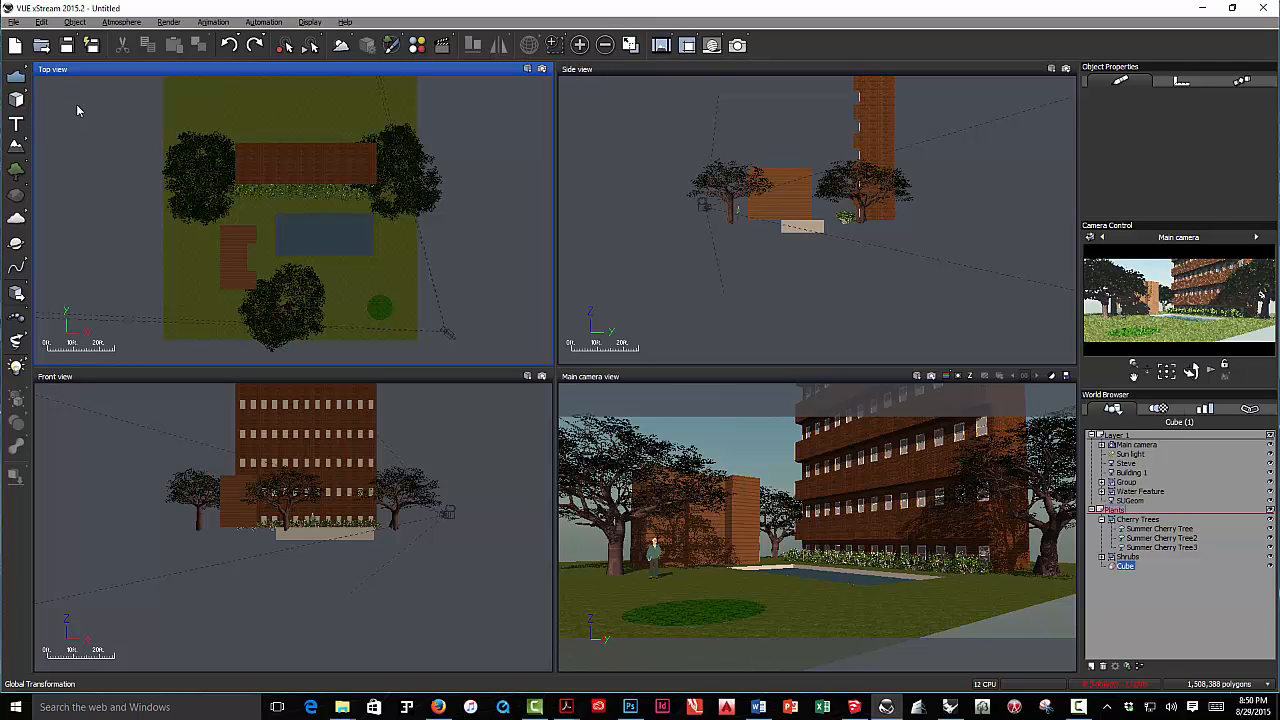
pyautogui.moveTo(295, 213); pyautogui.dragTo(373, 270)
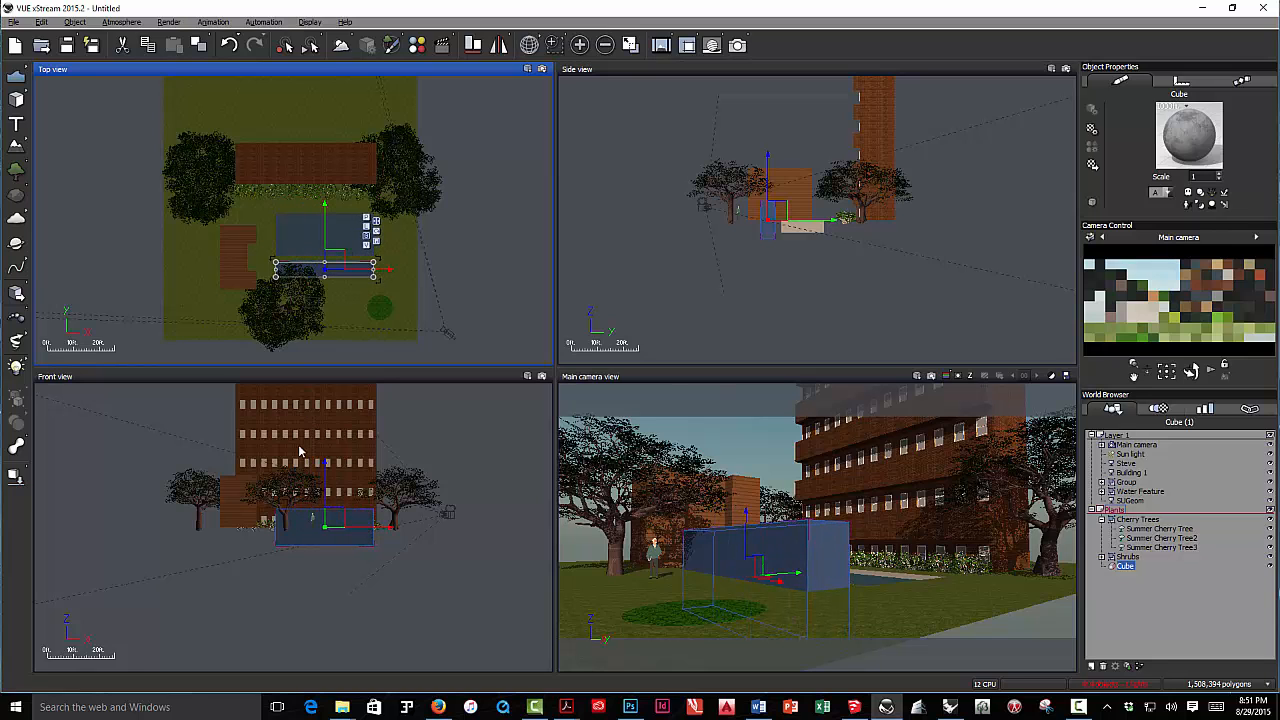
# Step: Lower the top of the cube in the side view to just above pool level and deselect it
pyautogui.click(779, 209)
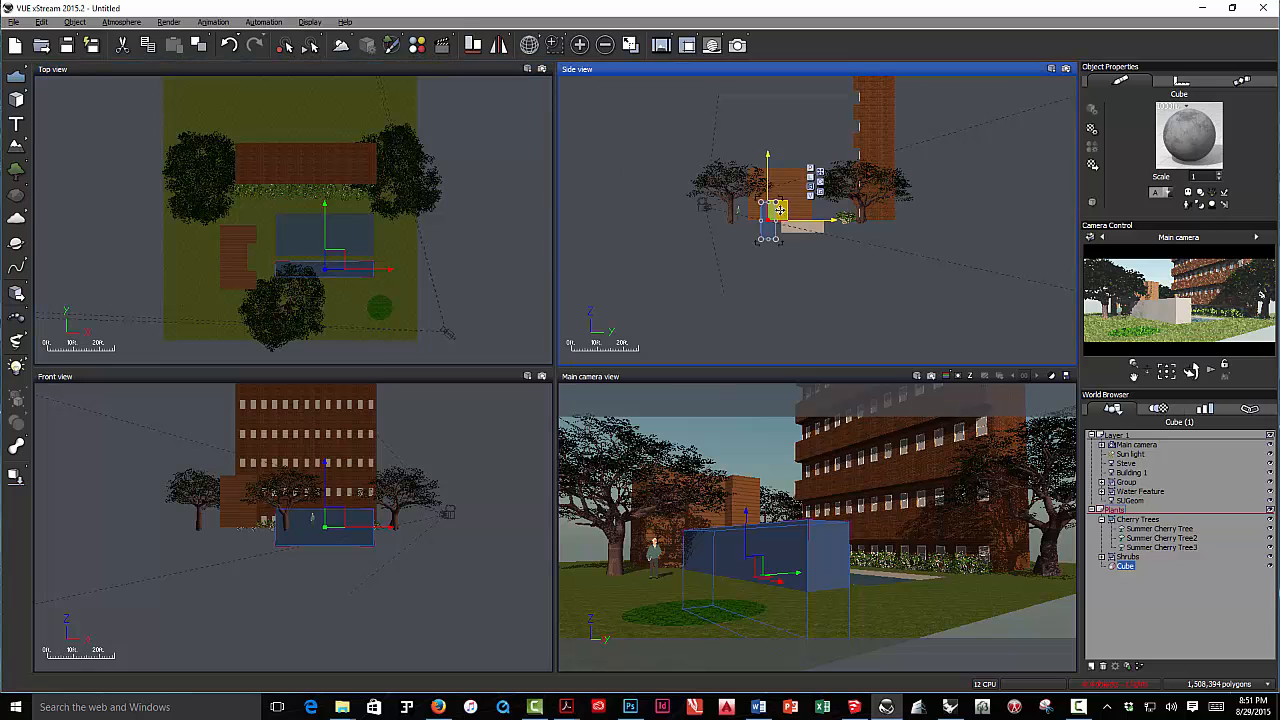
pyautogui.press('f')
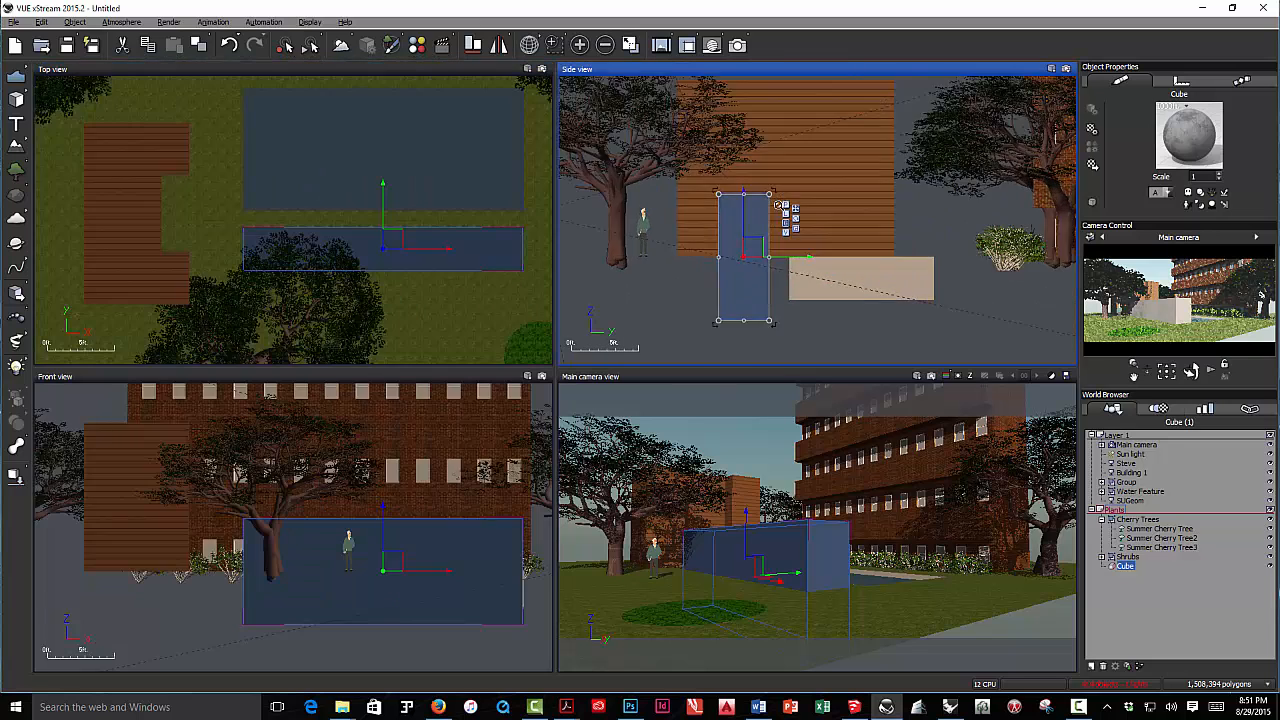
pyautogui.moveTo(747, 196); pyautogui.dragTo(748, 242)
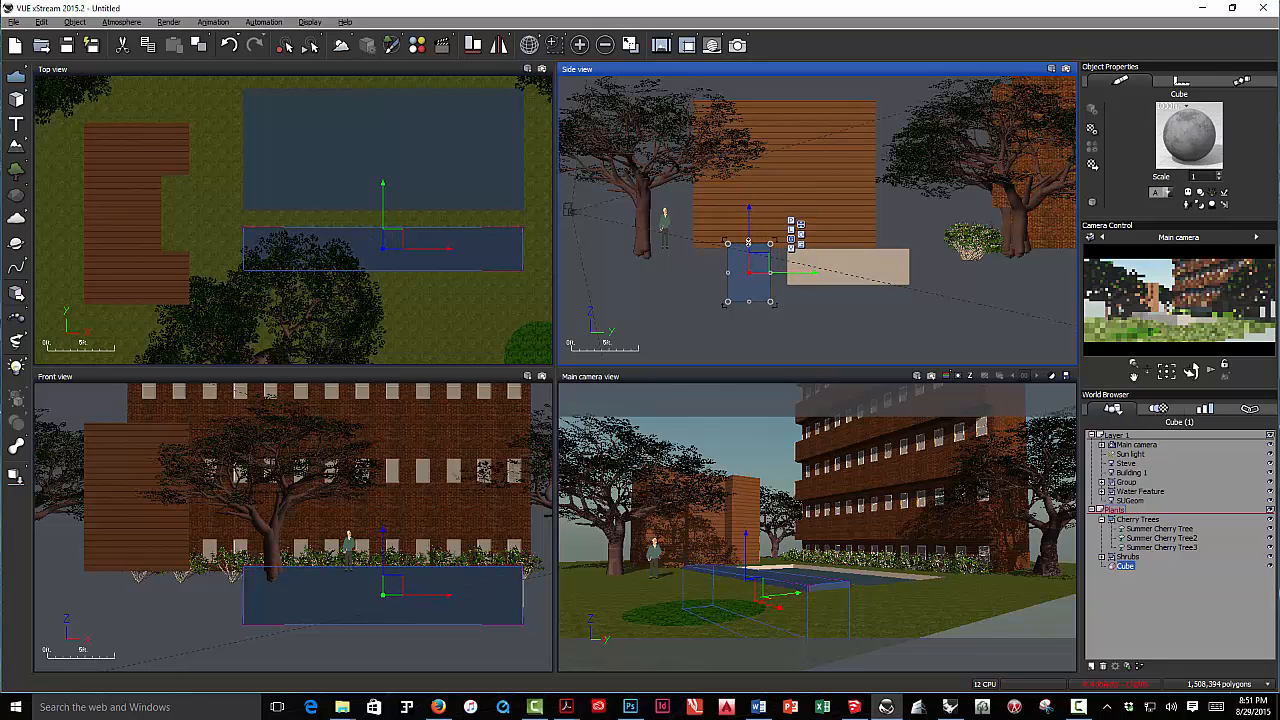
pyautogui.click(850, 344)
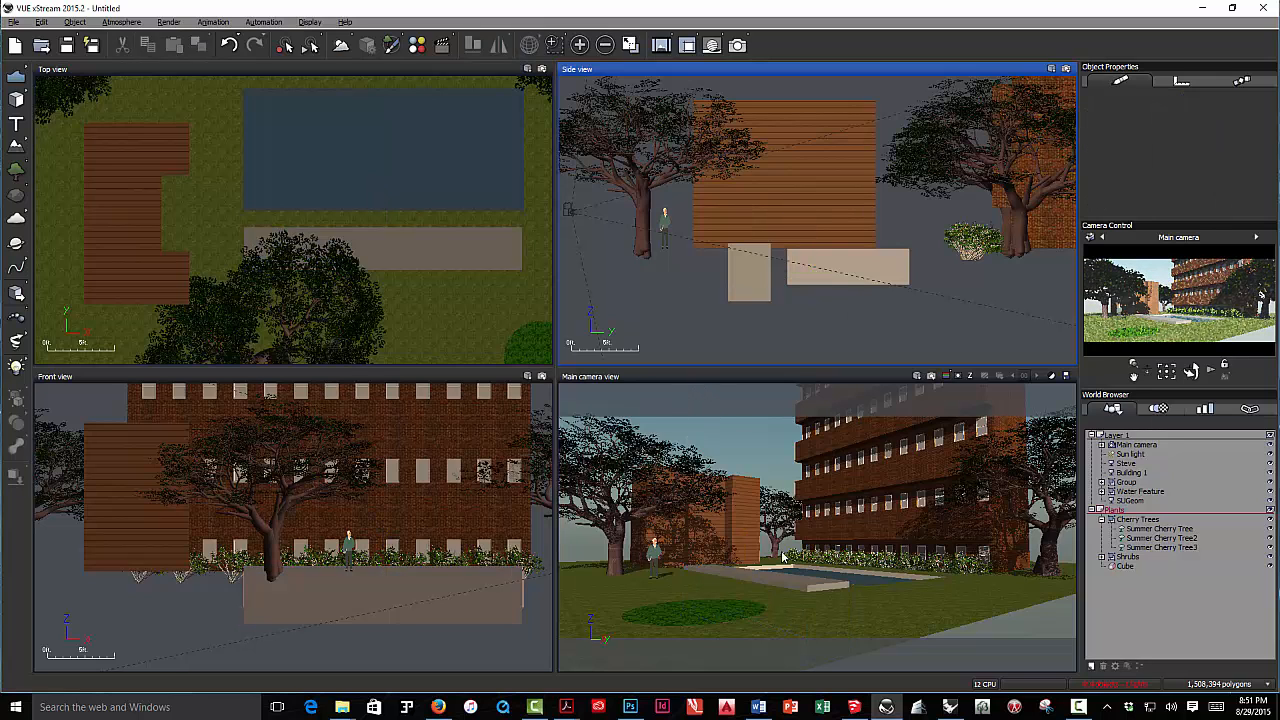
# Step: Select the cube beside the pool and open its Default material for editing
pyautogui.click(806, 587)
pyautogui.click(786, 575)
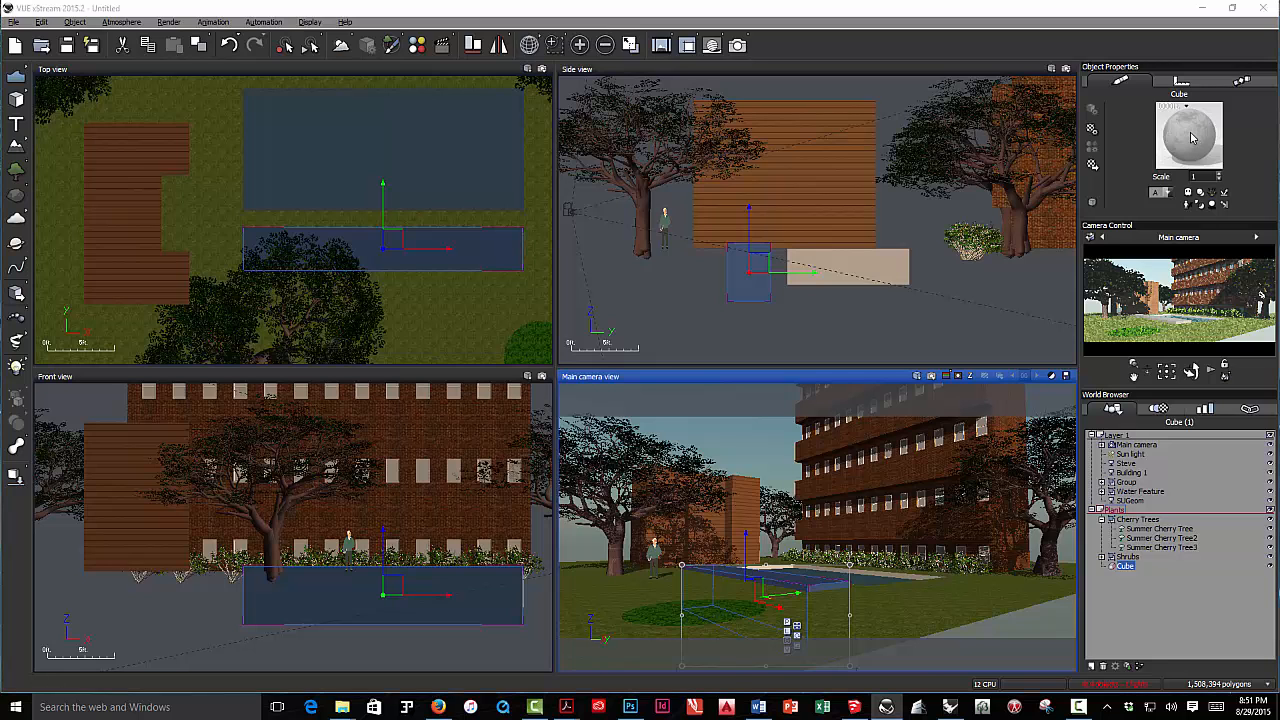
pyautogui.doubleClick(1192, 139)
pyautogui.moveTo(360, 158); pyautogui.dragTo(553, 123)
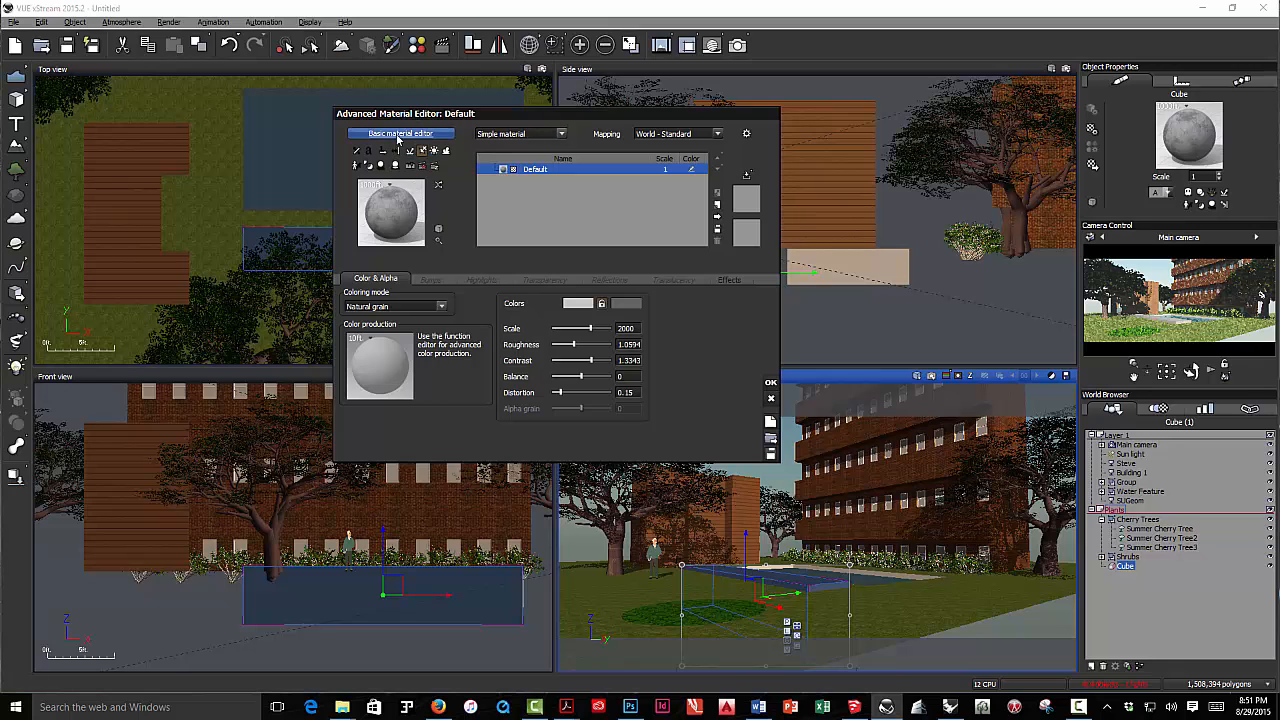
# Step: Compare the basic and advanced modes of the material editor, ending in the advanced mode
pyautogui.click(398, 134)
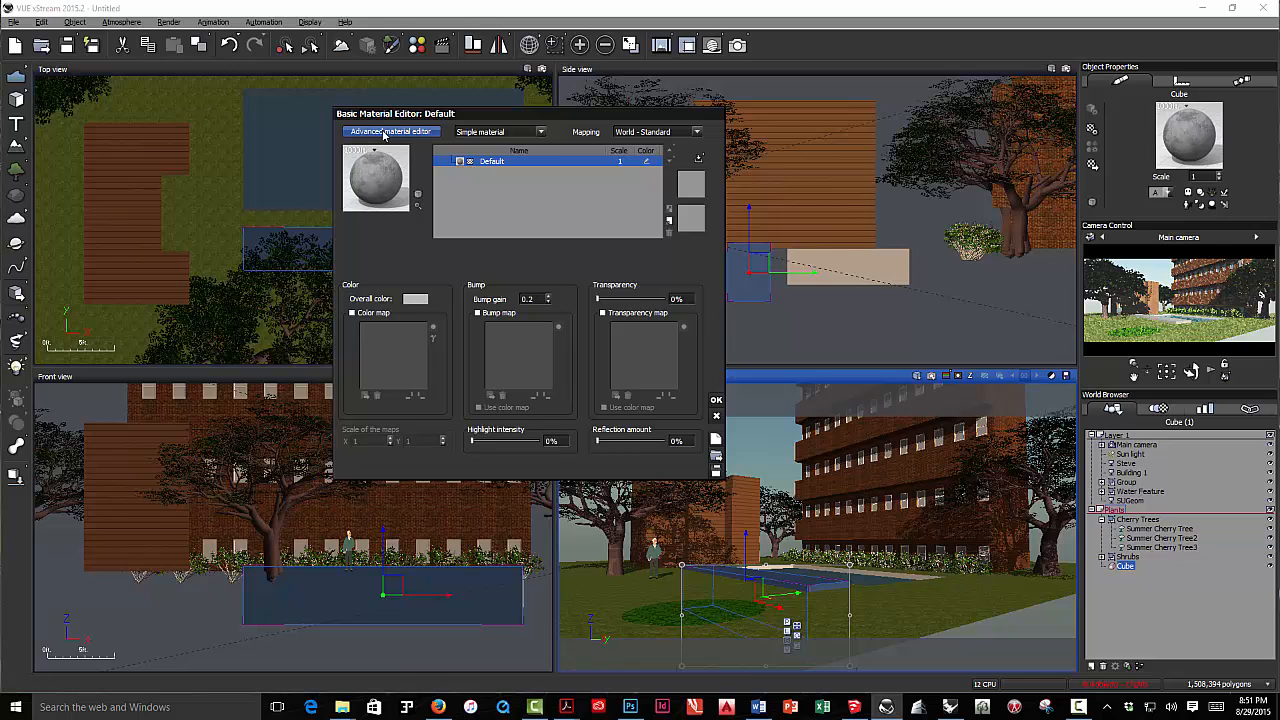
pyautogui.click(384, 134)
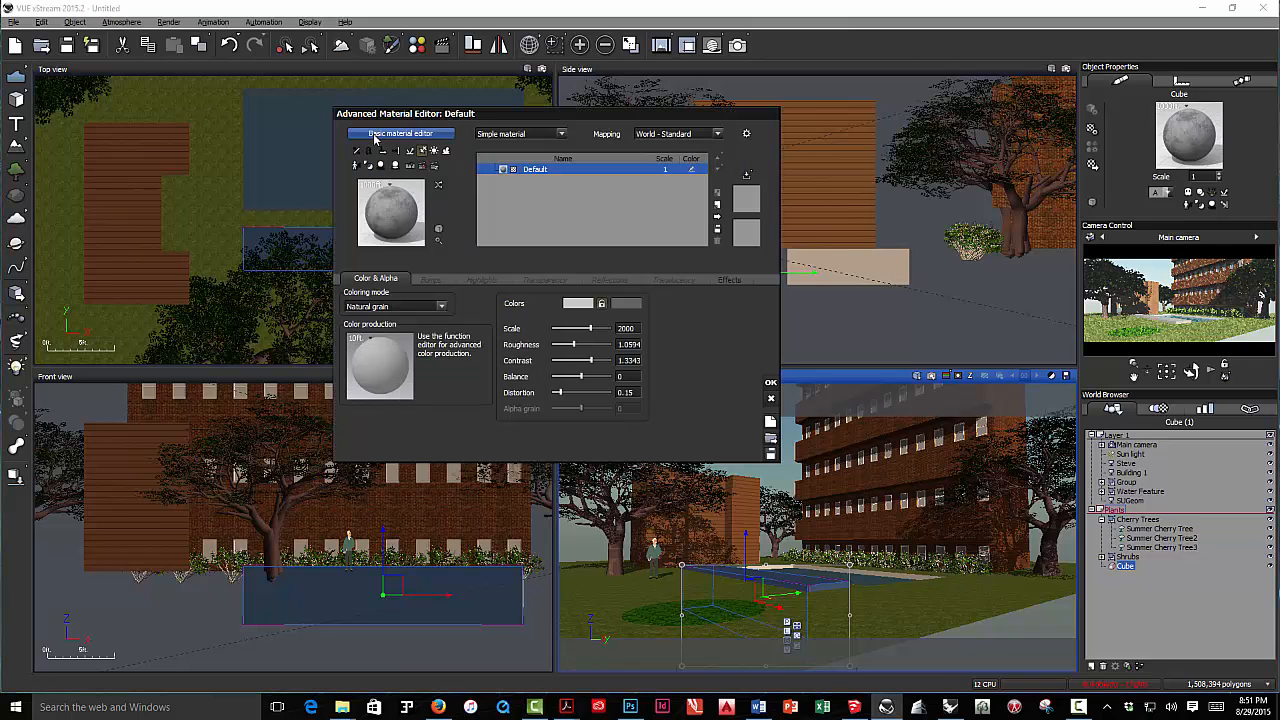
pyautogui.click(375, 134)
pyautogui.click(375, 137)
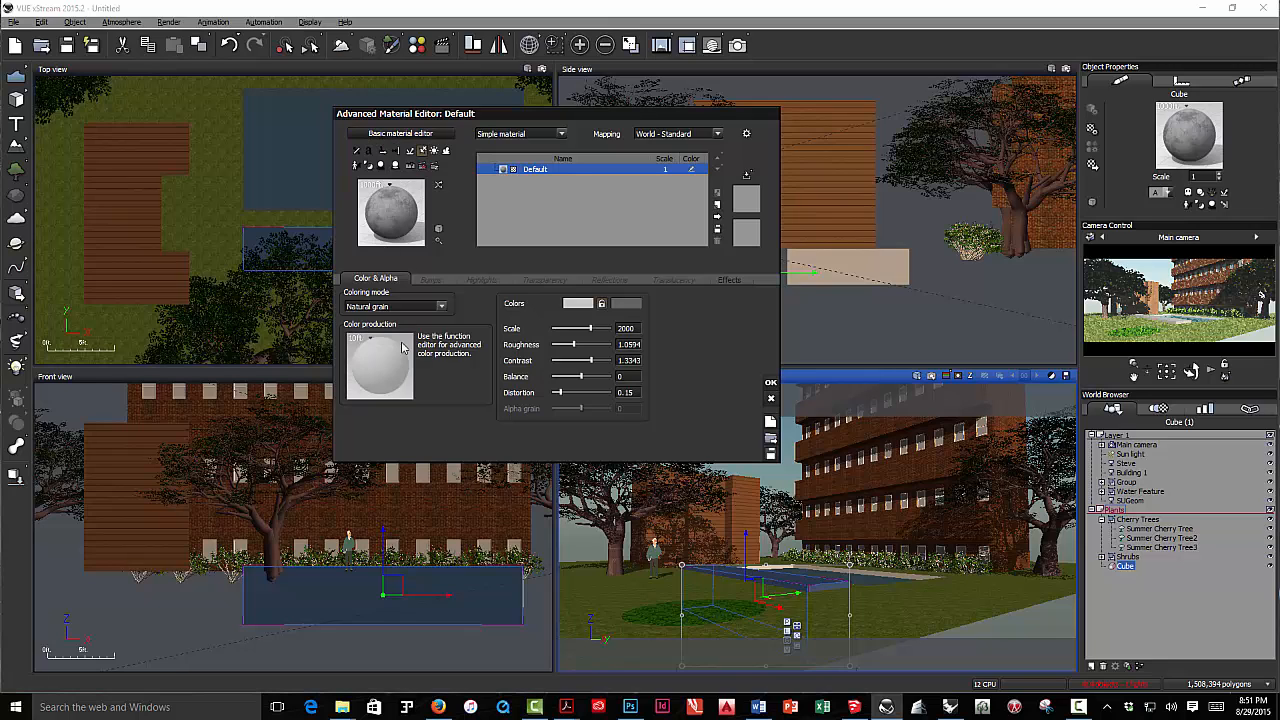
# Step: Apply the Tiles 1 material from the Basic/Tiles collection to the cube and render the main camera view
pyautogui.doubleClick(399, 211)
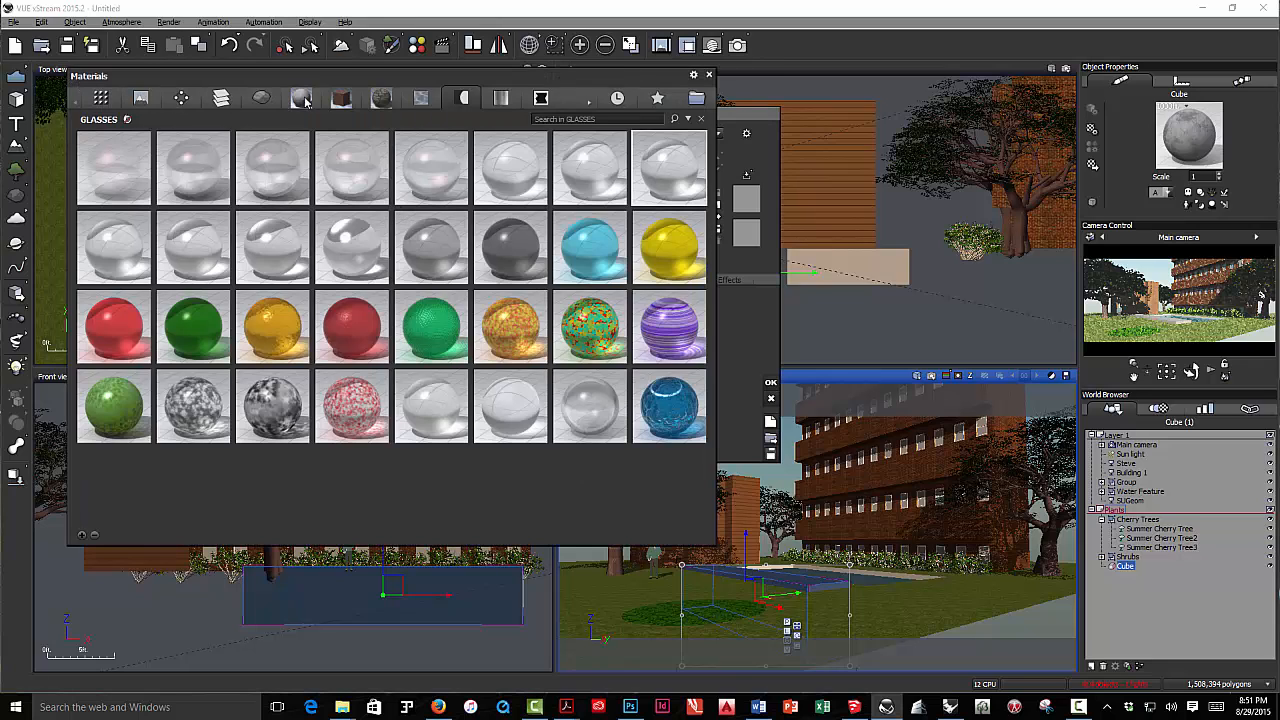
pyautogui.click(101, 99)
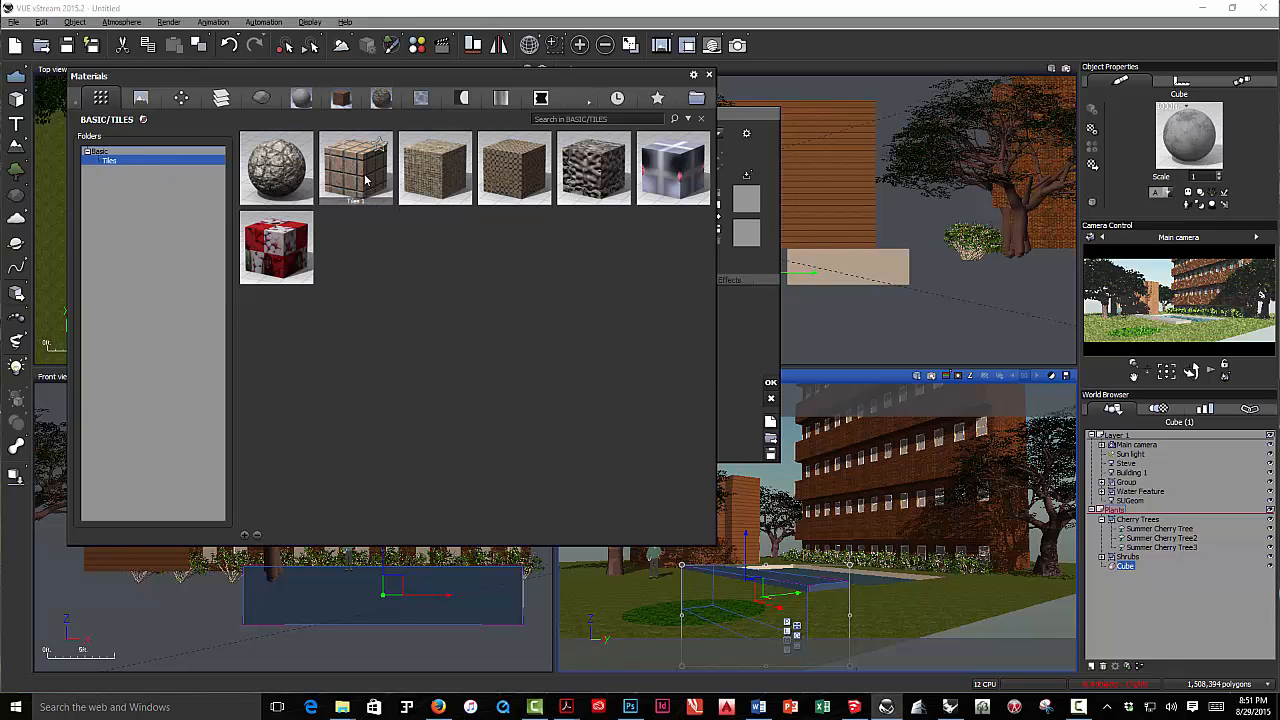
pyautogui.moveTo(366, 180)
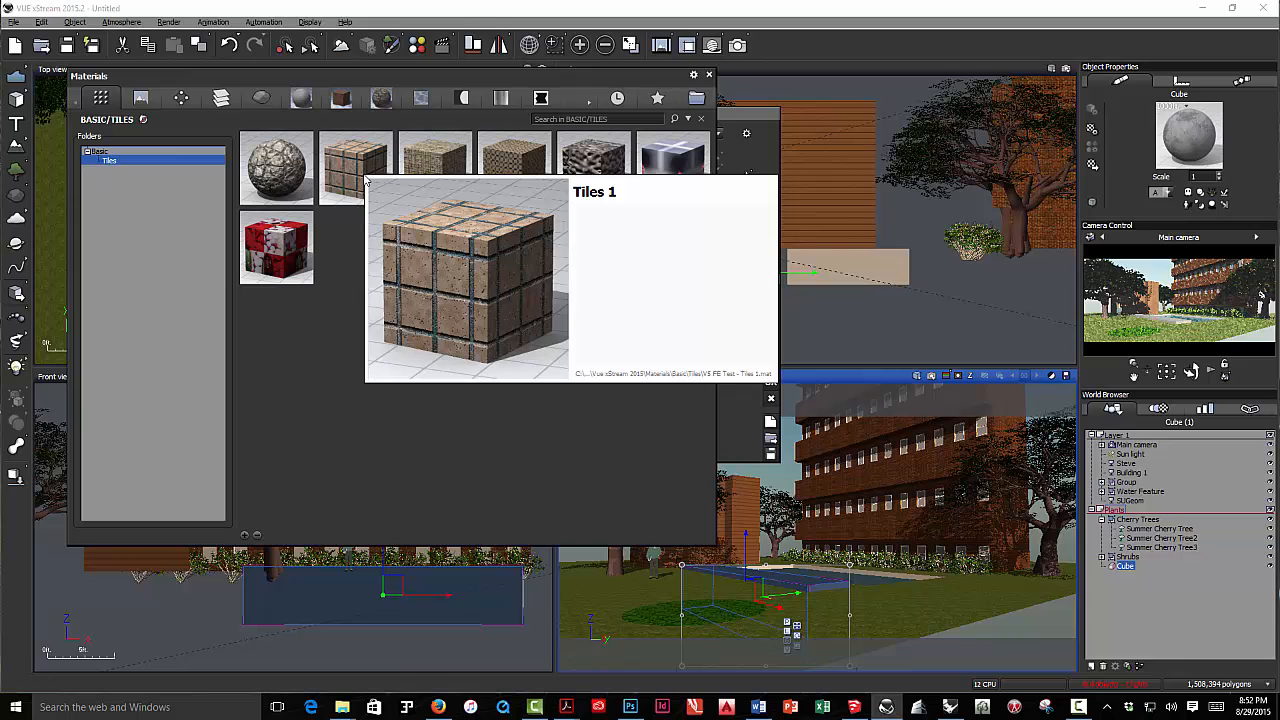
pyautogui.doubleClick(352, 172)
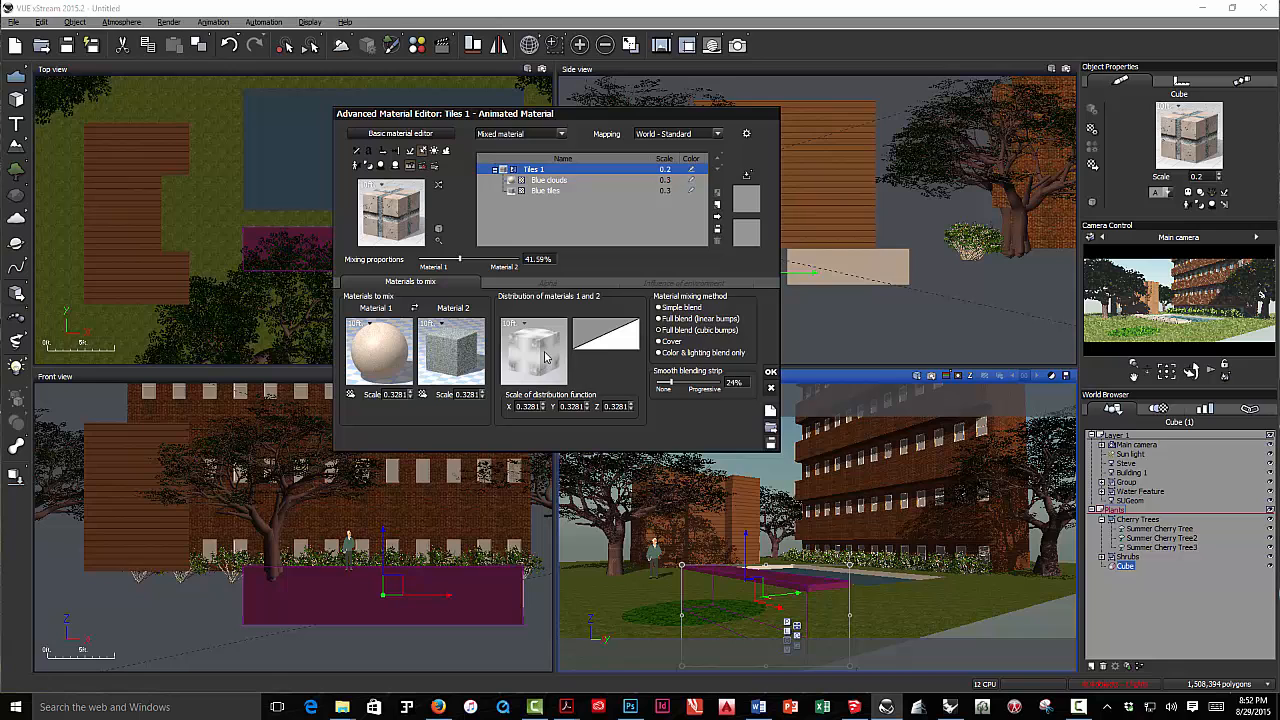
pyautogui.click(769, 373)
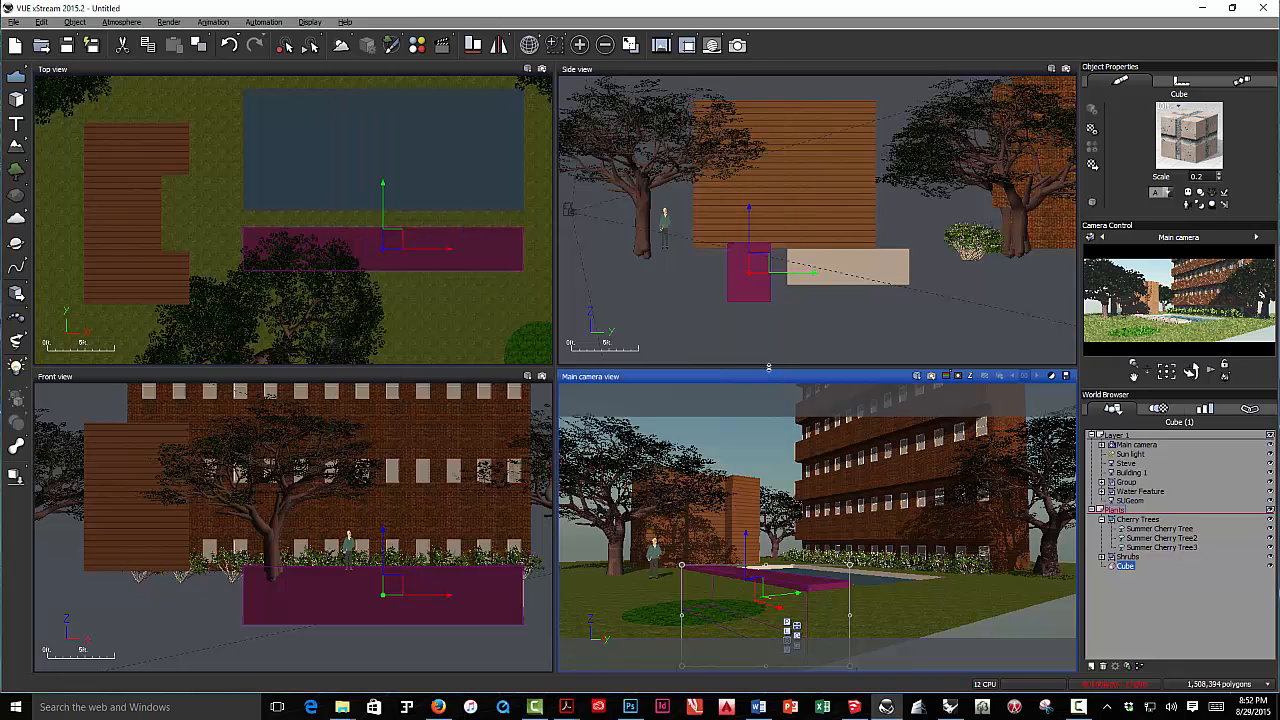
pyautogui.click(931, 376)
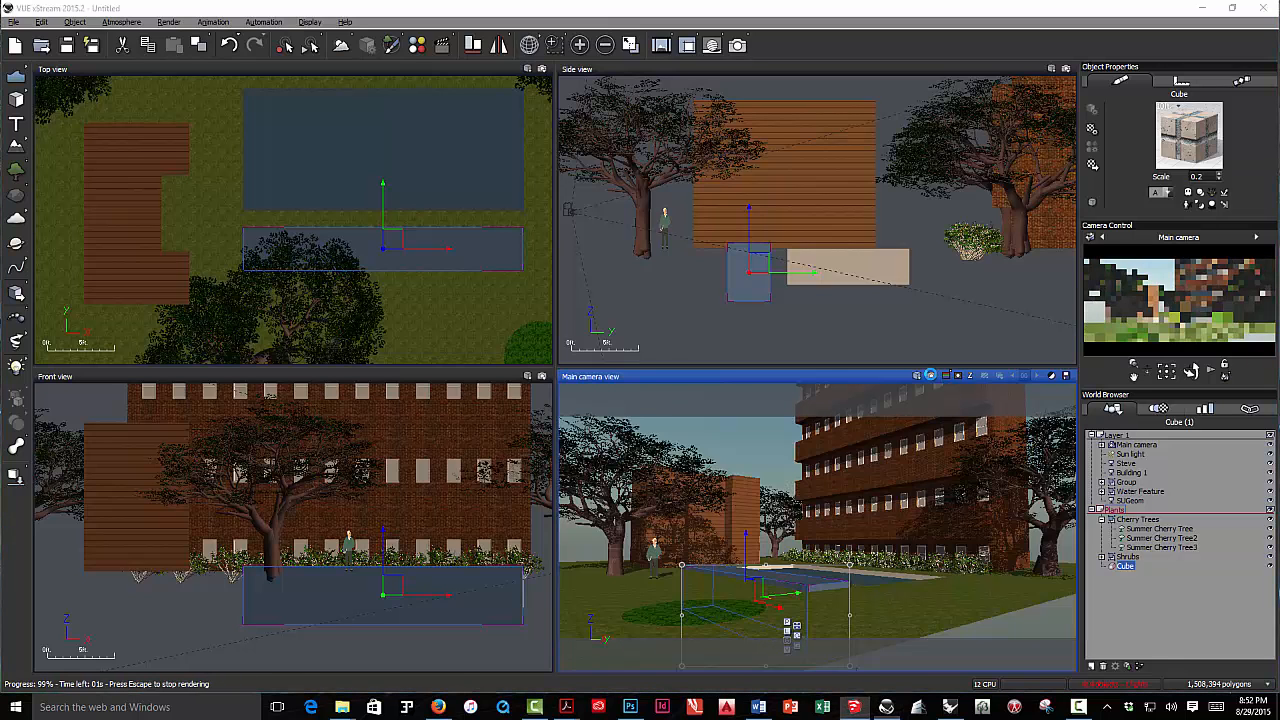
pyautogui.press('Return')
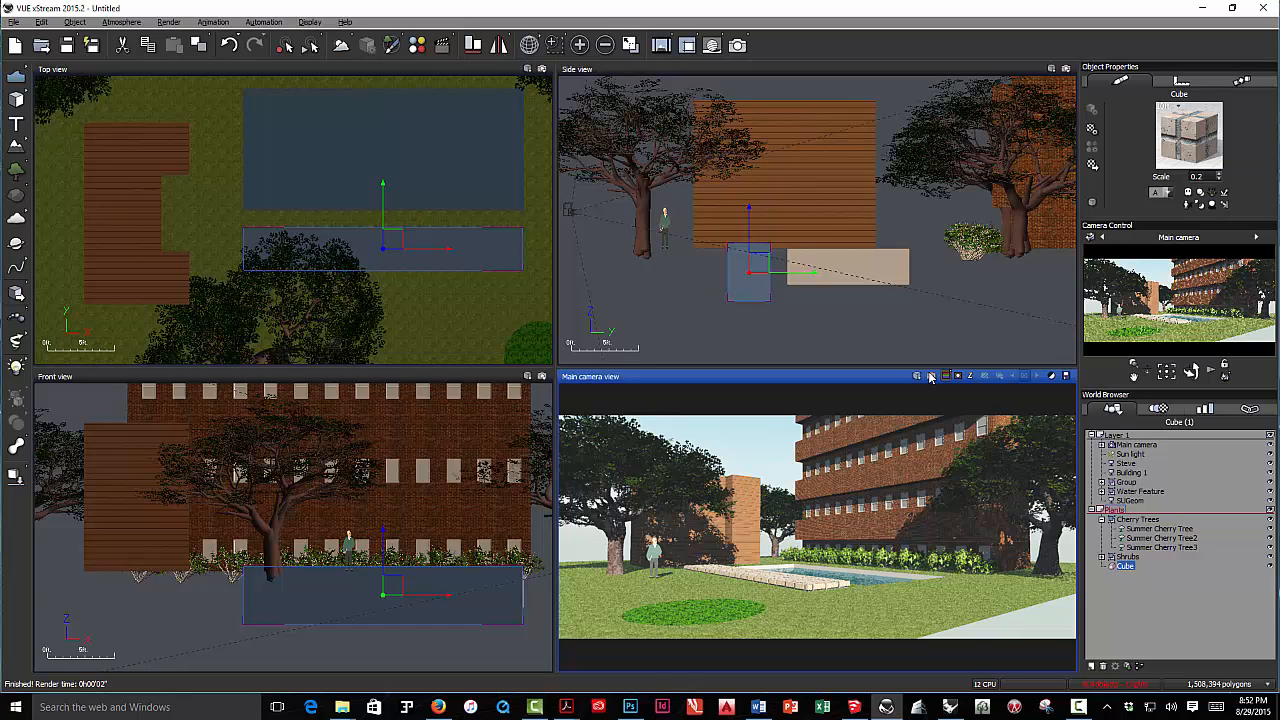
# Step: Examine the color, bump and transparency maps of Building 1's 13_Cladding_Siding_Tan material in the basic material editor
pyautogui.click(765, 262)
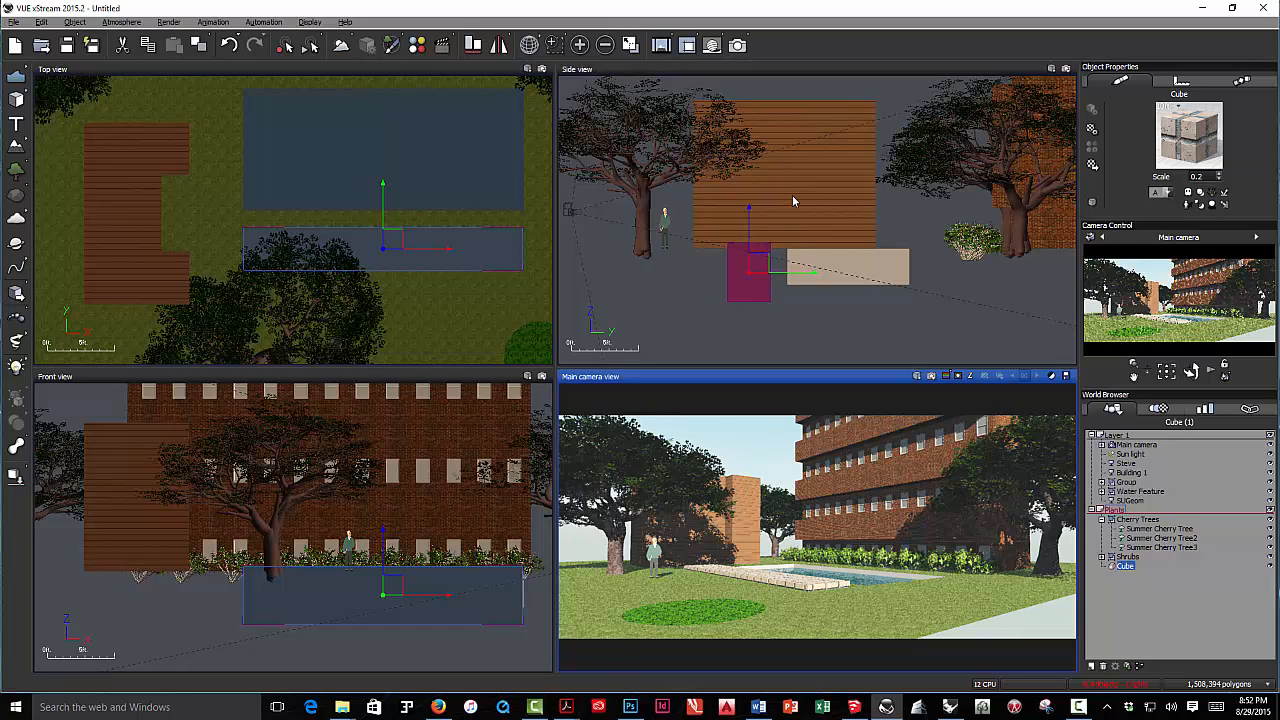
pyautogui.click(805, 198)
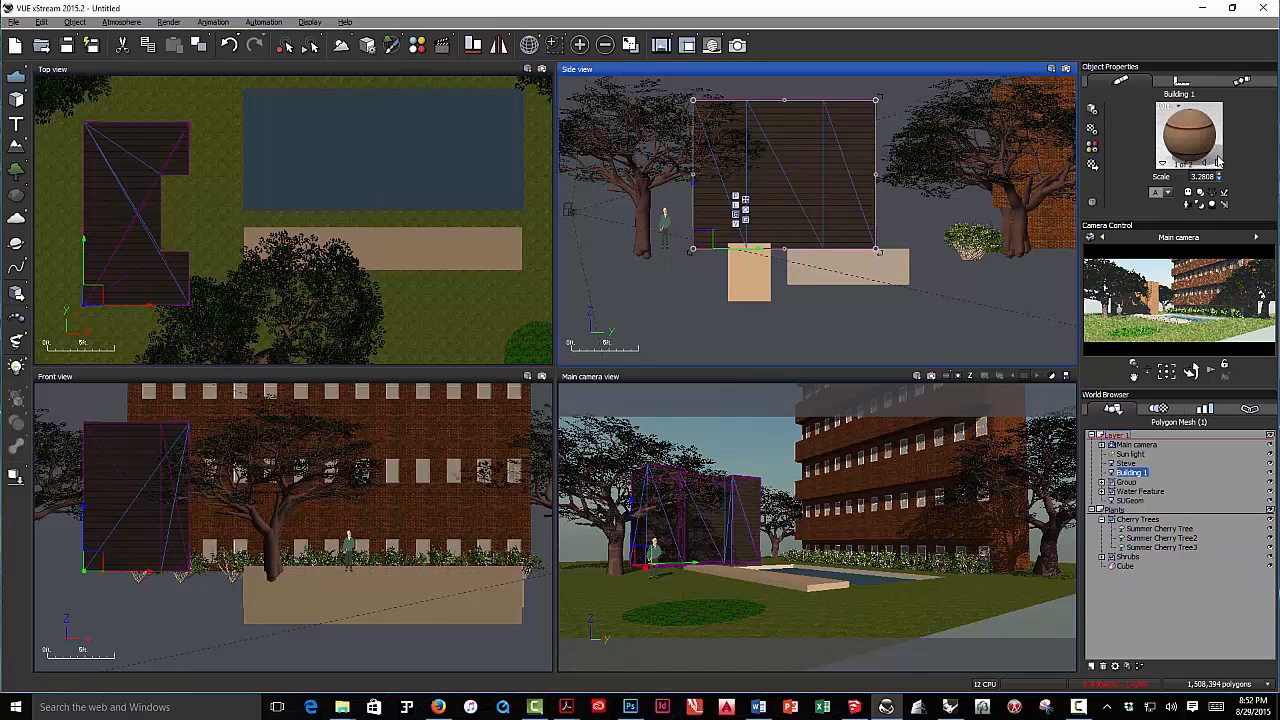
pyautogui.doubleClick(1192, 140)
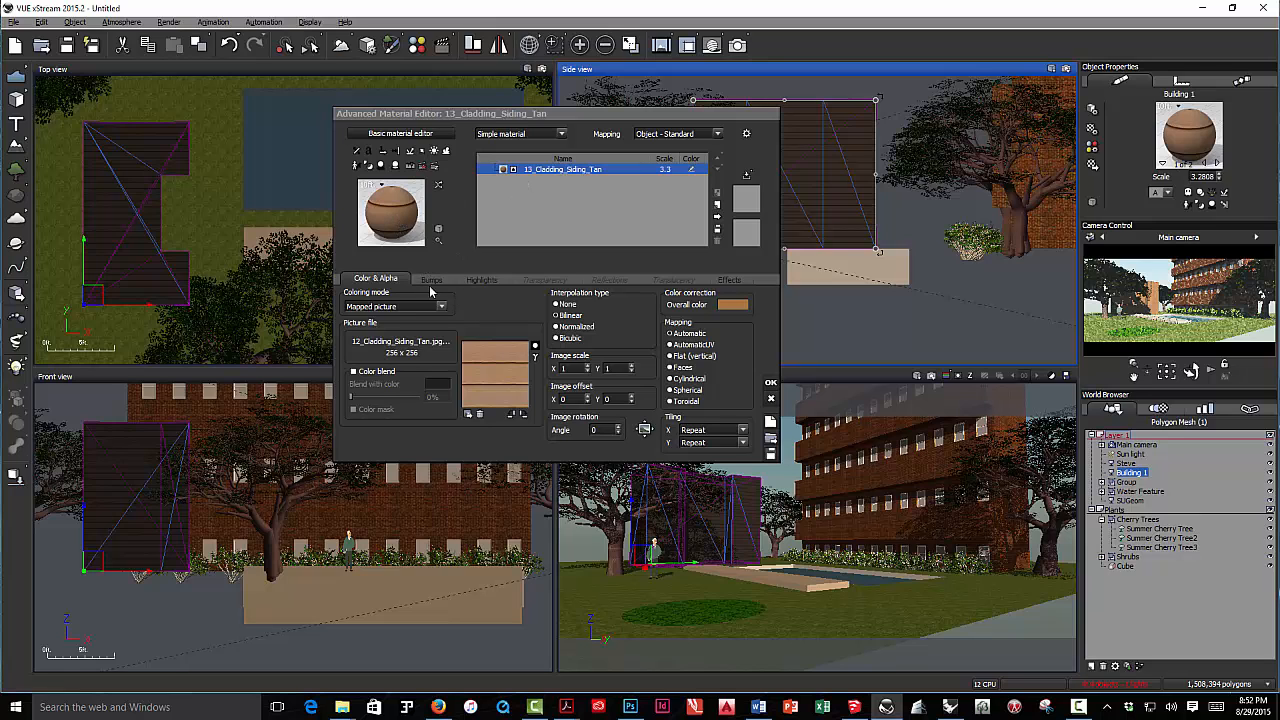
pyautogui.click(407, 134)
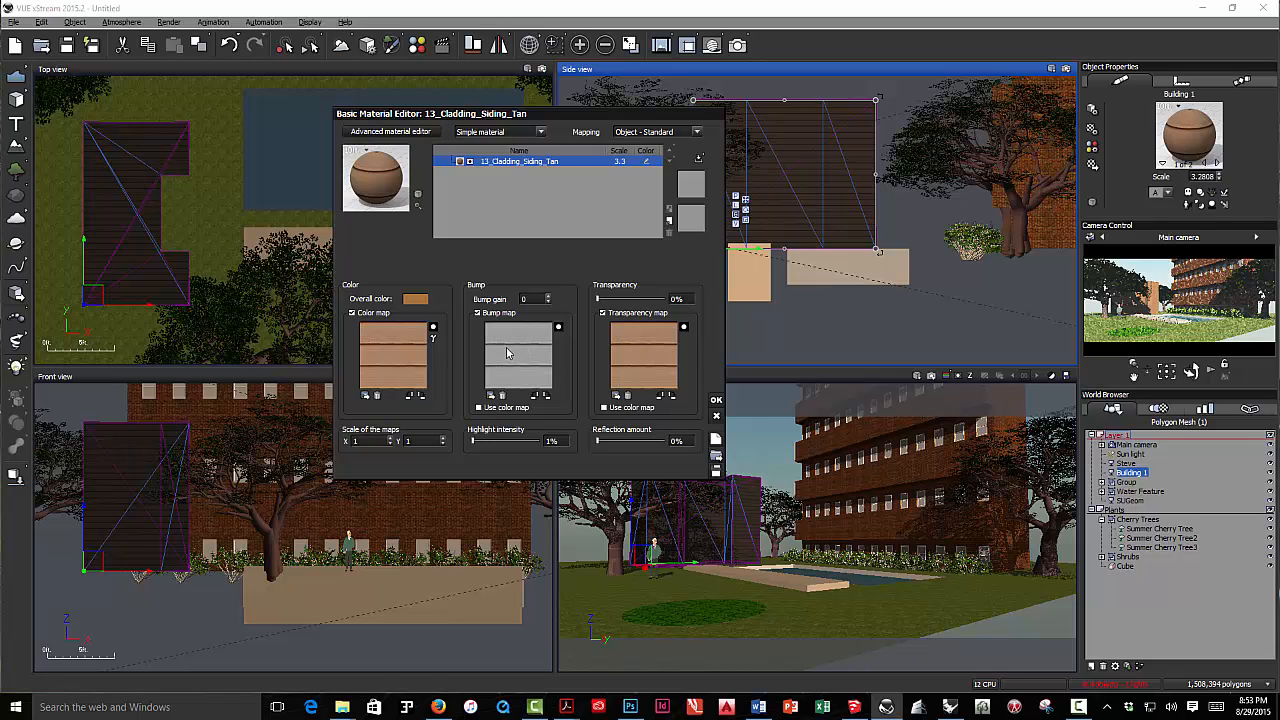
pyautogui.click(603, 312)
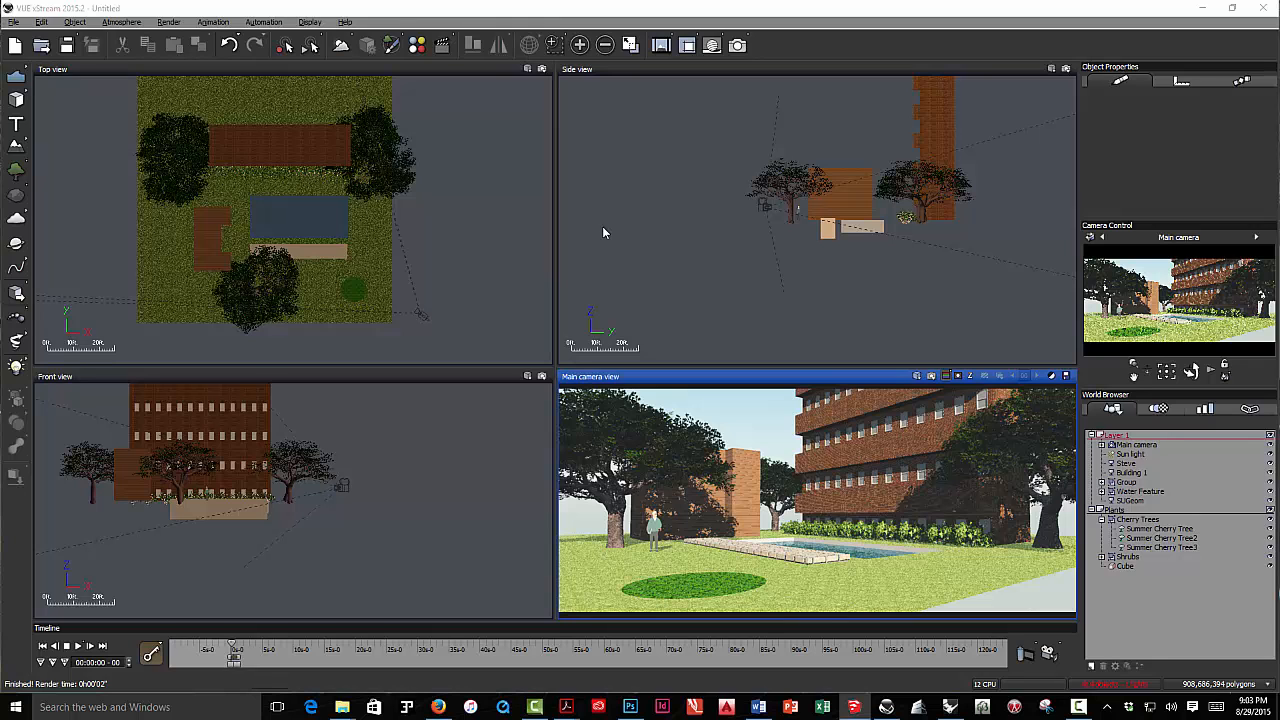
# Step: Select the SUGeom ground mesh and open its 35_Vegetation_Grass1 material for editing
pyautogui.click(380, 233)
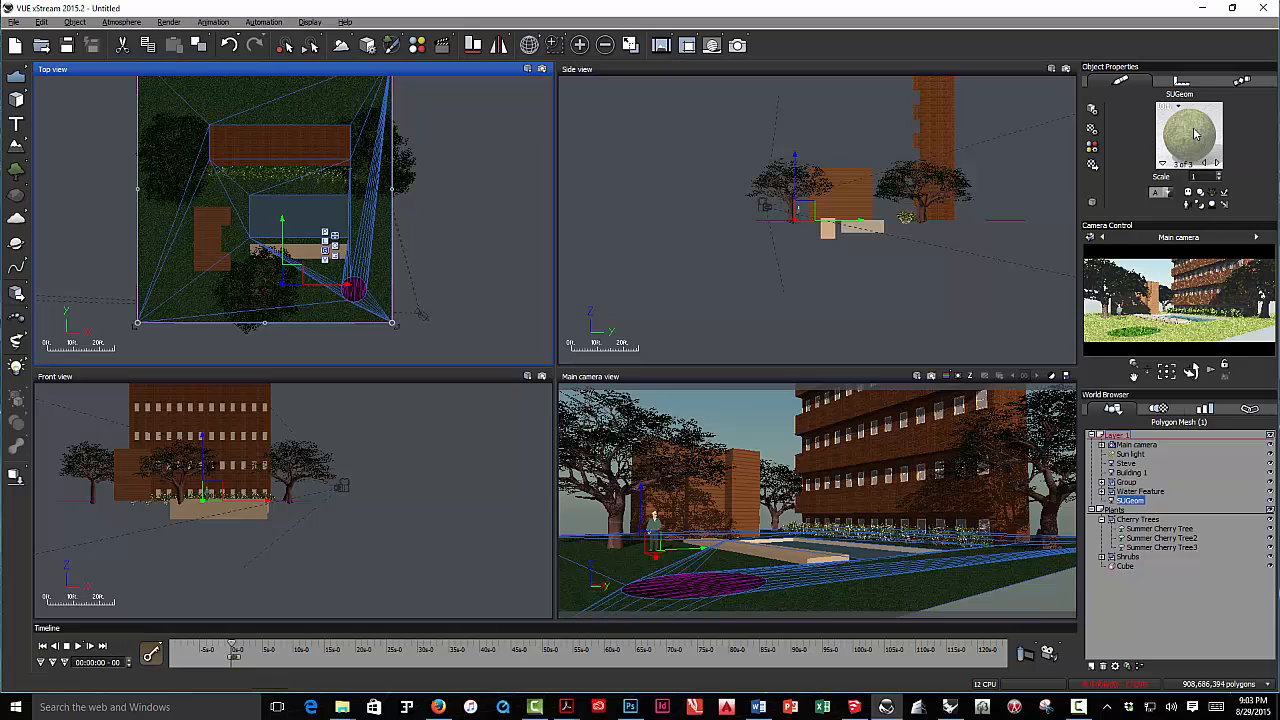
pyautogui.click(1216, 162)
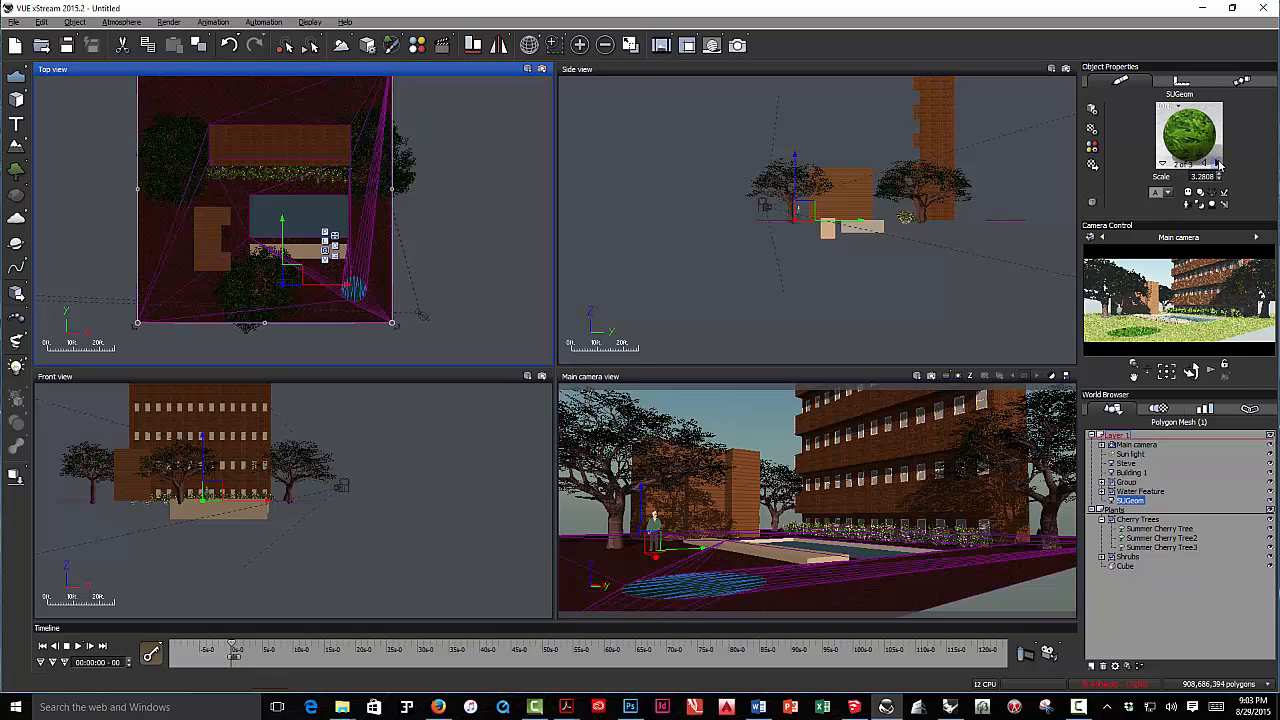
pyautogui.click(1217, 163)
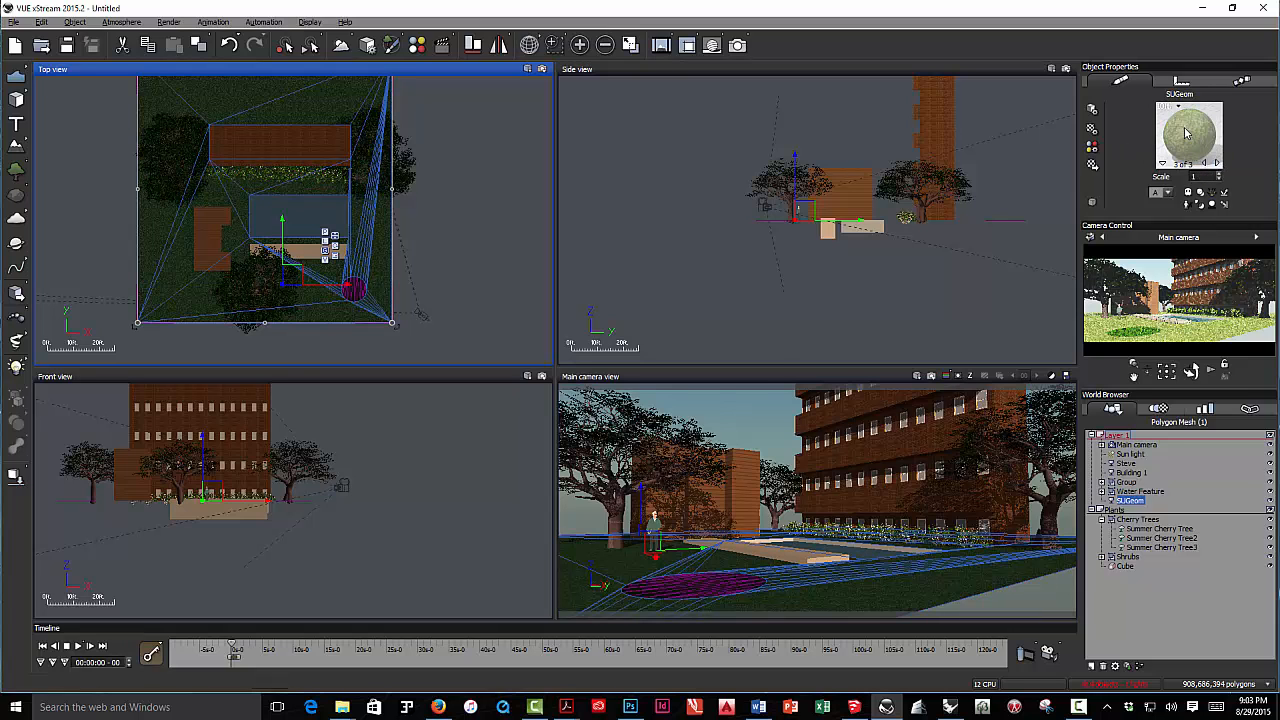
pyautogui.doubleClick(1187, 133)
pyautogui.moveTo(592, 107); pyautogui.dragTo(642, 104)
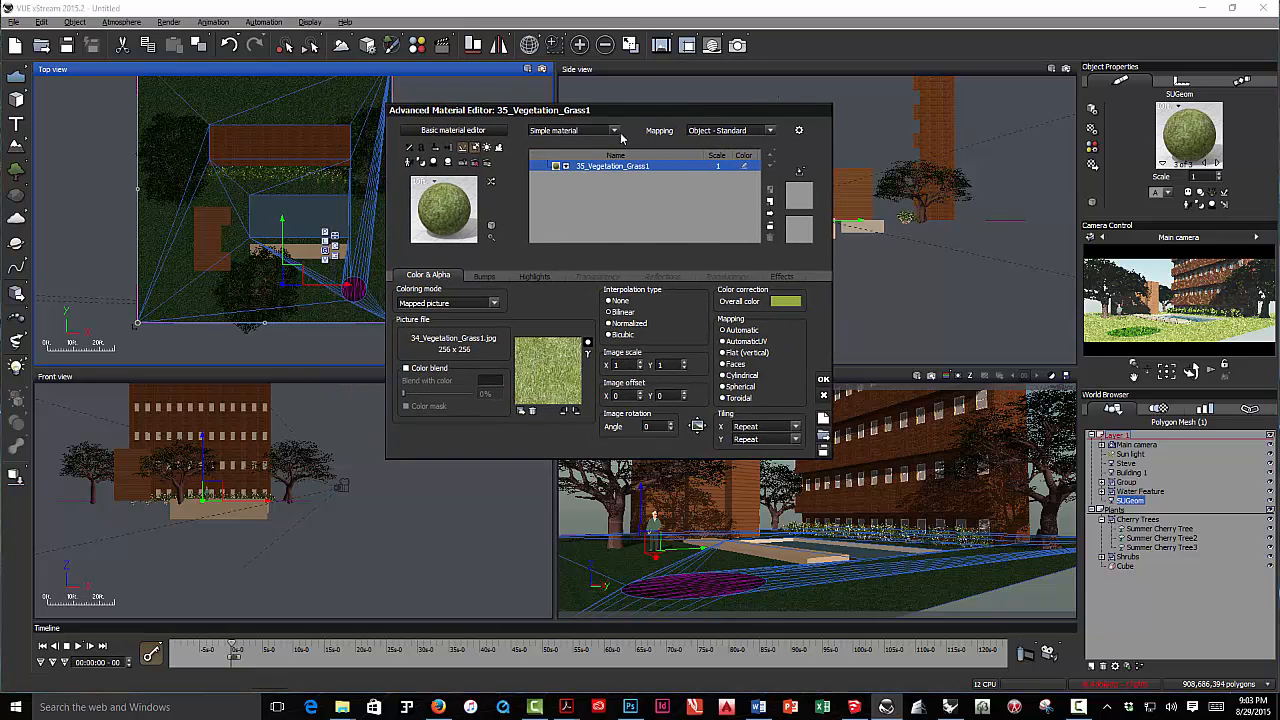
# Step: Change the 35_Vegetation_Grass1 material's type to EcoSystem/Particles
pyautogui.click(614, 131)
pyautogui.click(614, 141)
pyautogui.click(614, 131)
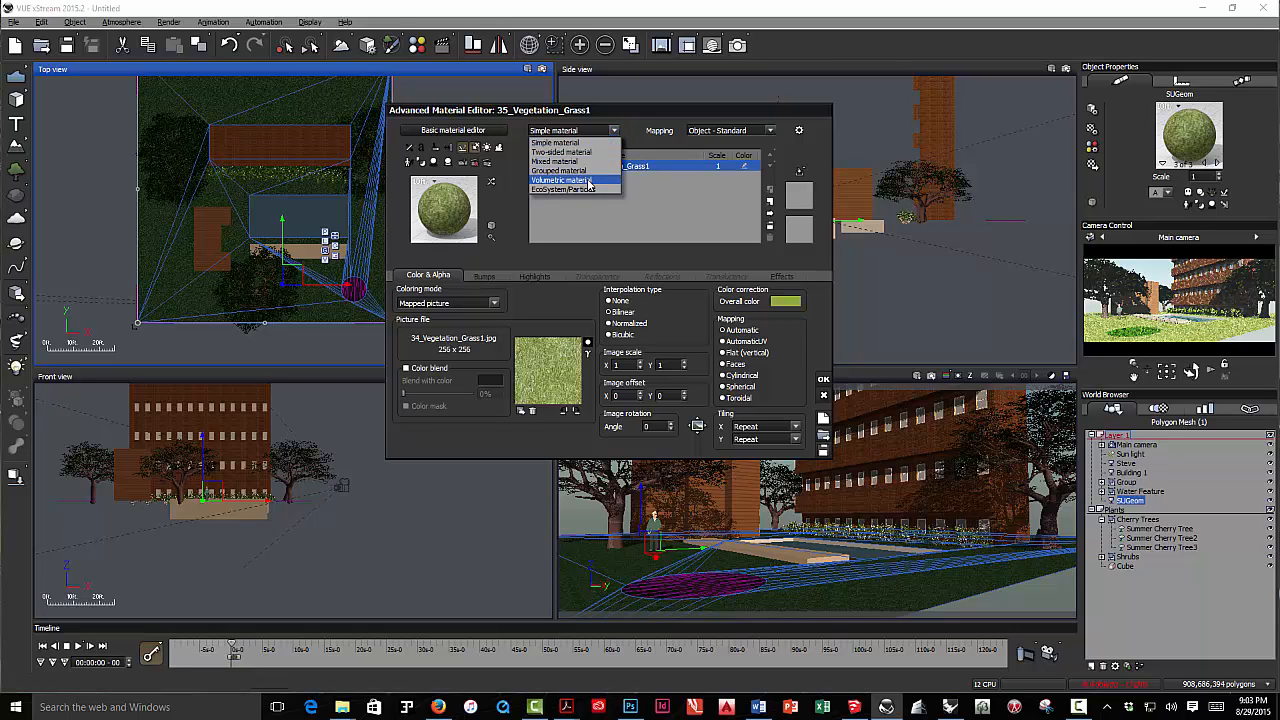
pyautogui.click(563, 189)
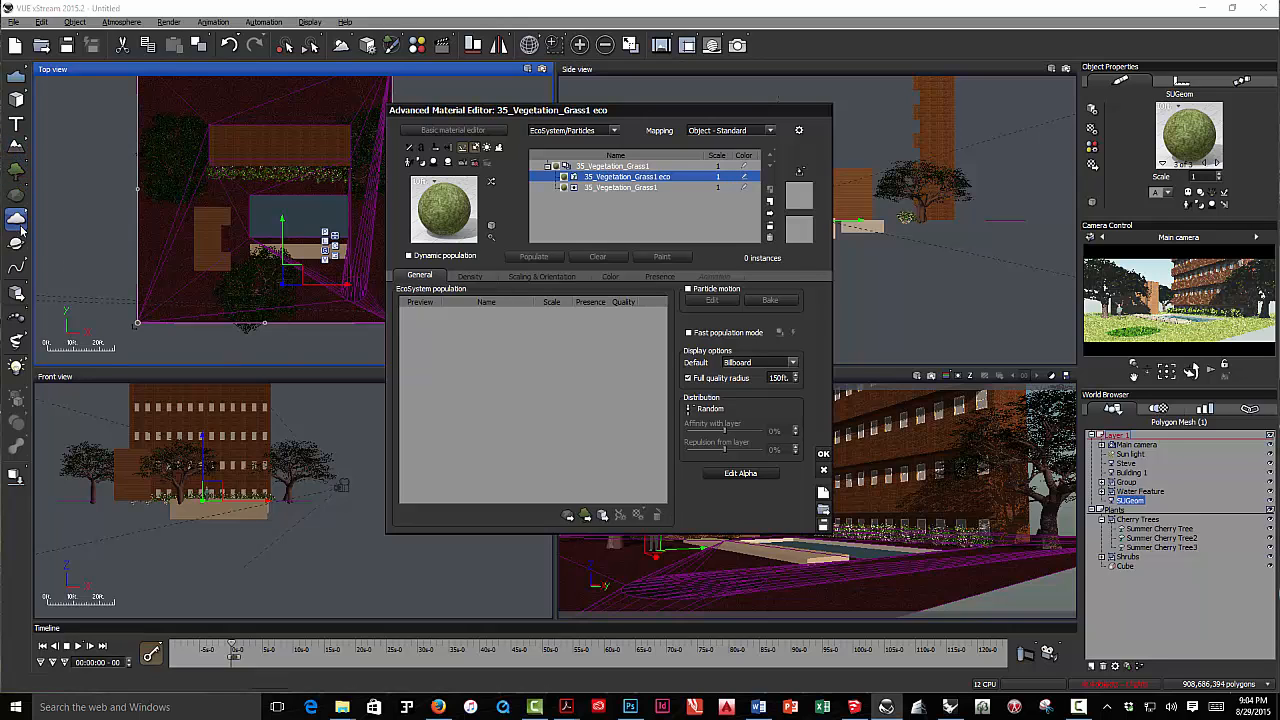
# Step: Add the Lawn Plant - Light from the GRASSY PLACES 2009 plant collection to the EcoSystem population
pyautogui.click(585, 515)
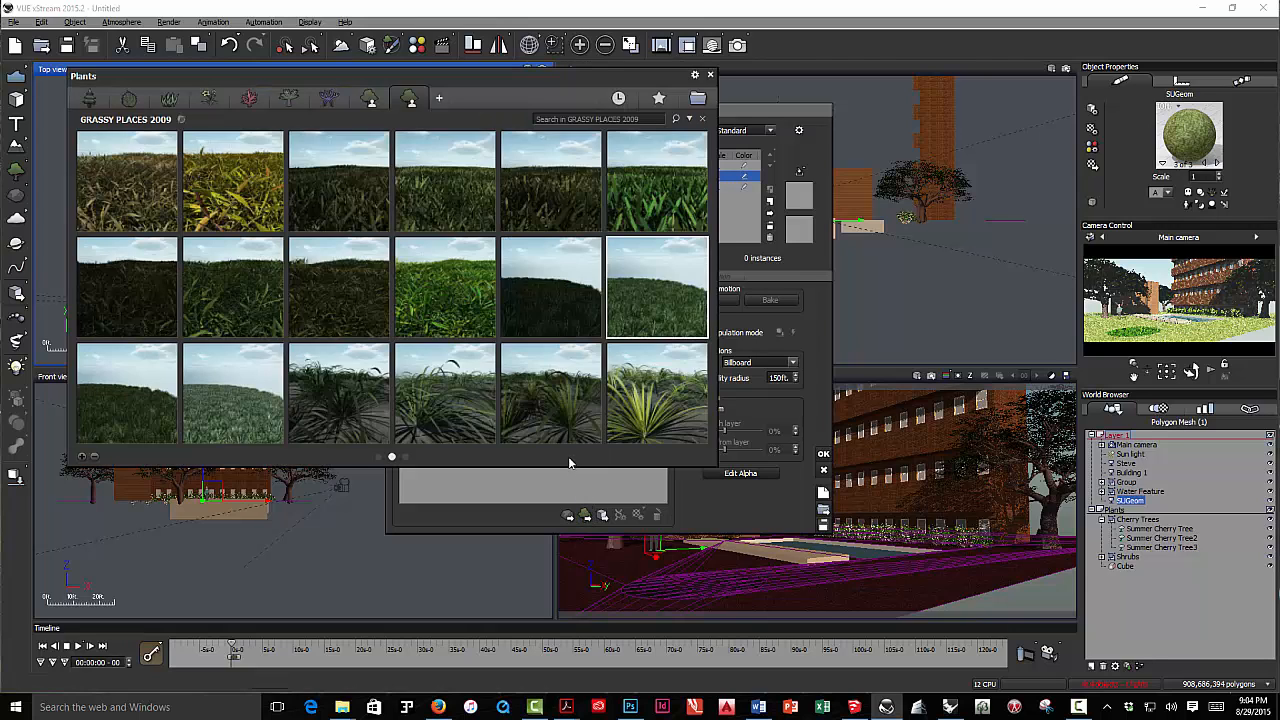
pyautogui.click(645, 290)
pyautogui.click(170, 99)
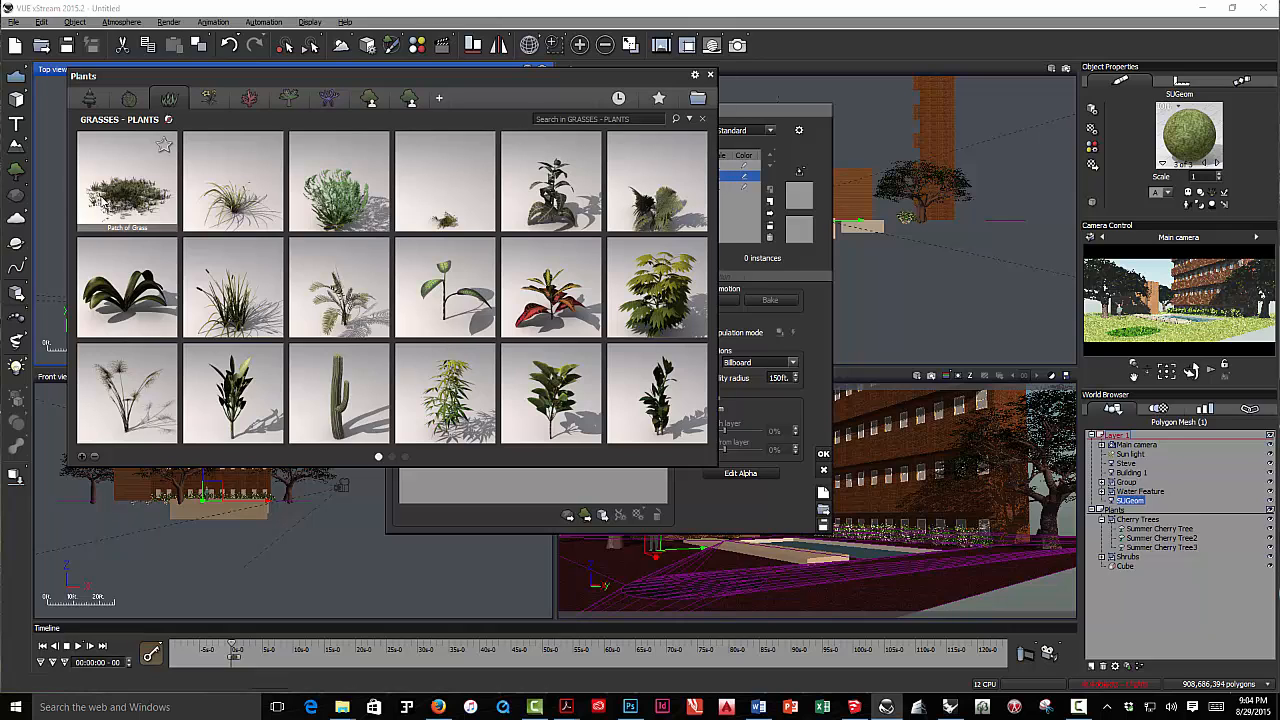
pyautogui.moveTo(105, 201)
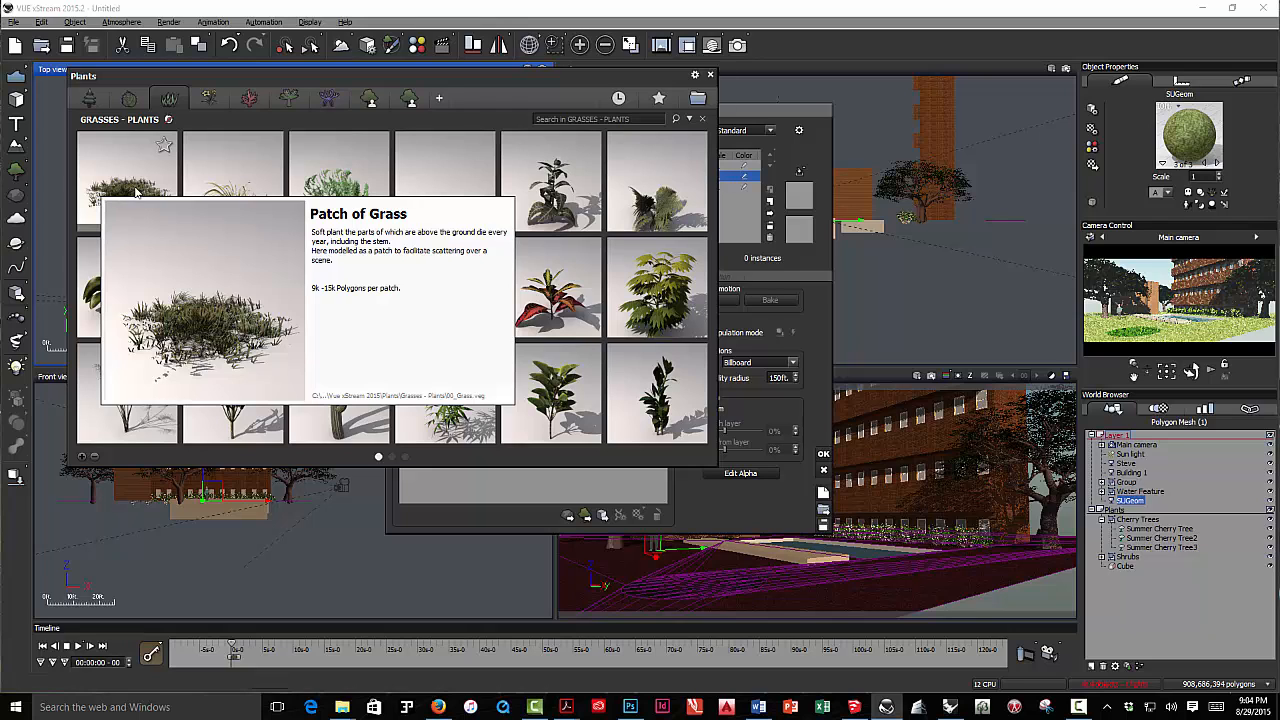
pyautogui.click(410, 99)
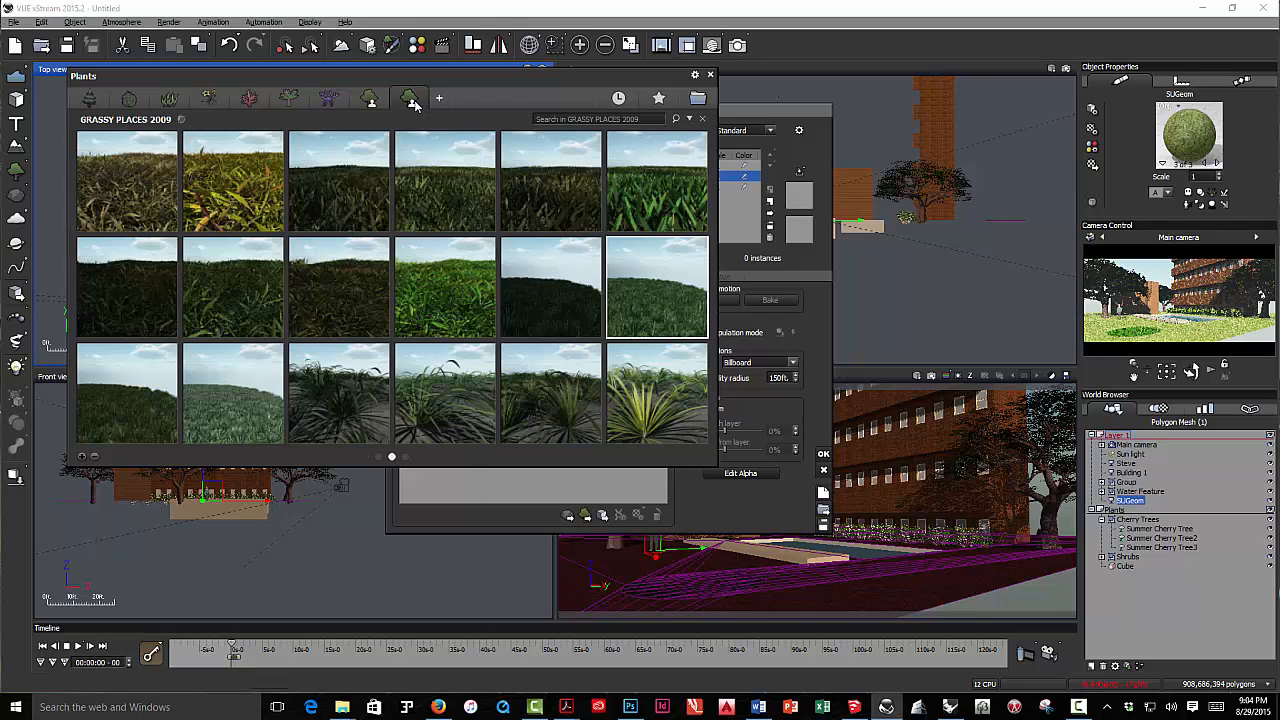
pyautogui.doubleClick(653, 291)
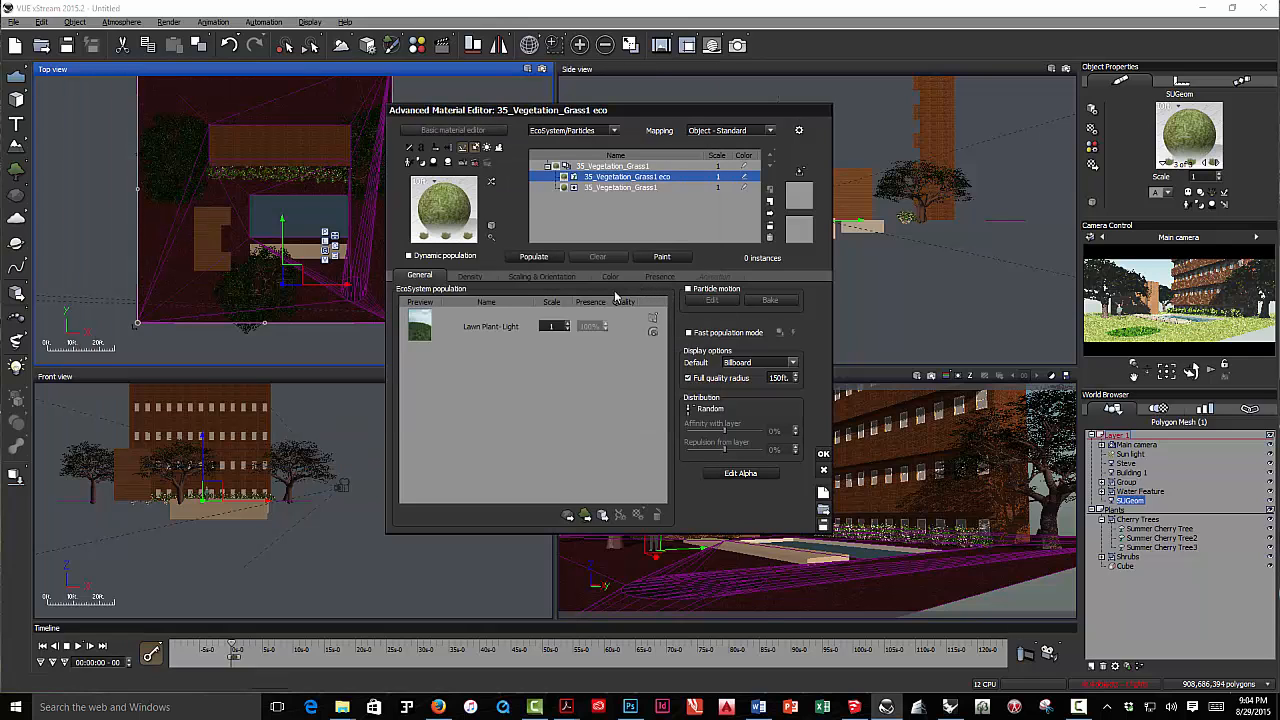
# Step: Set the grass EcoSystem's overall density to 75% and its overall scaling to 1.117
pyautogui.click(470, 276)
pyautogui.moveTo(469, 299); pyautogui.dragTo(497, 300)
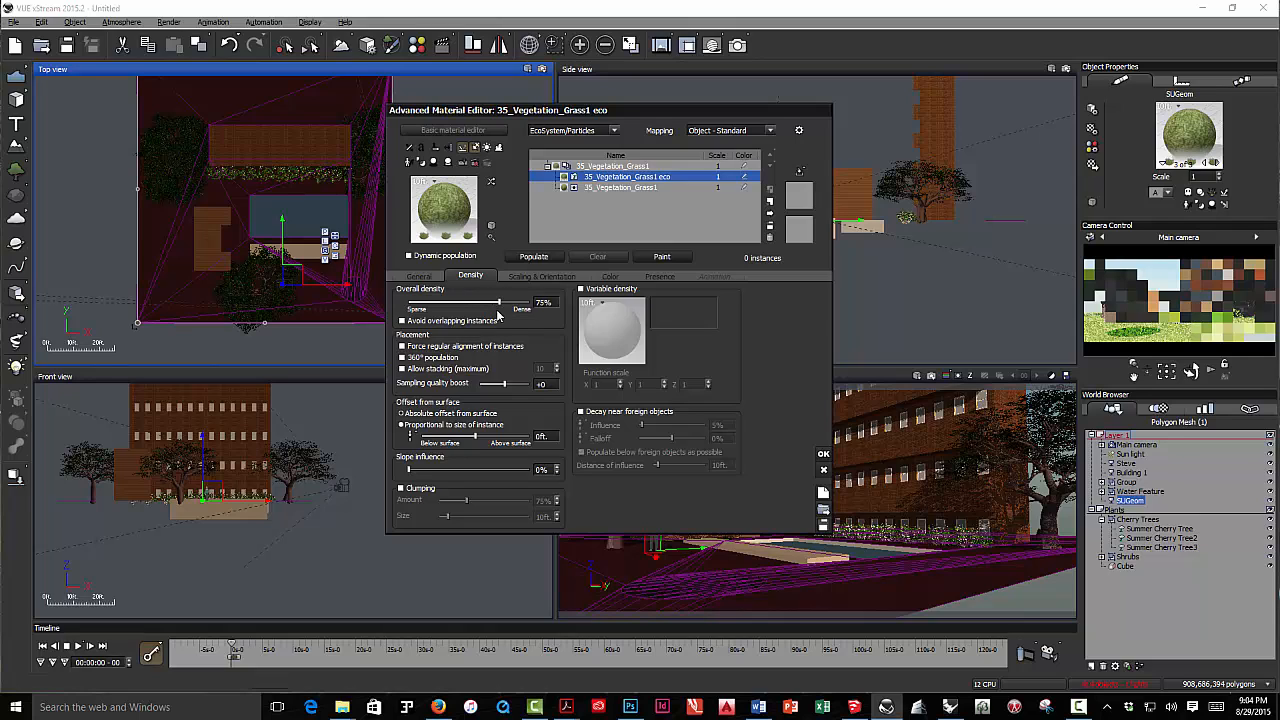
pyautogui.click(535, 278)
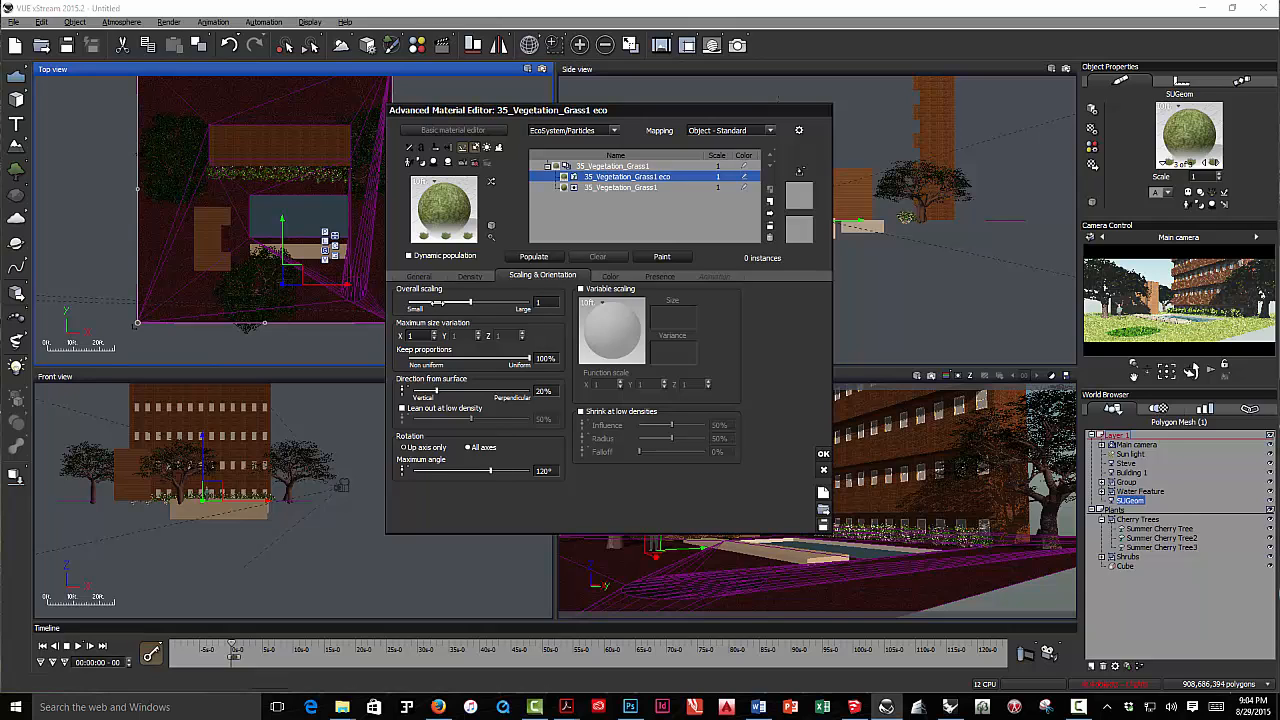
pyautogui.moveTo(437, 303); pyautogui.dragTo(477, 312)
pyautogui.click(432, 279)
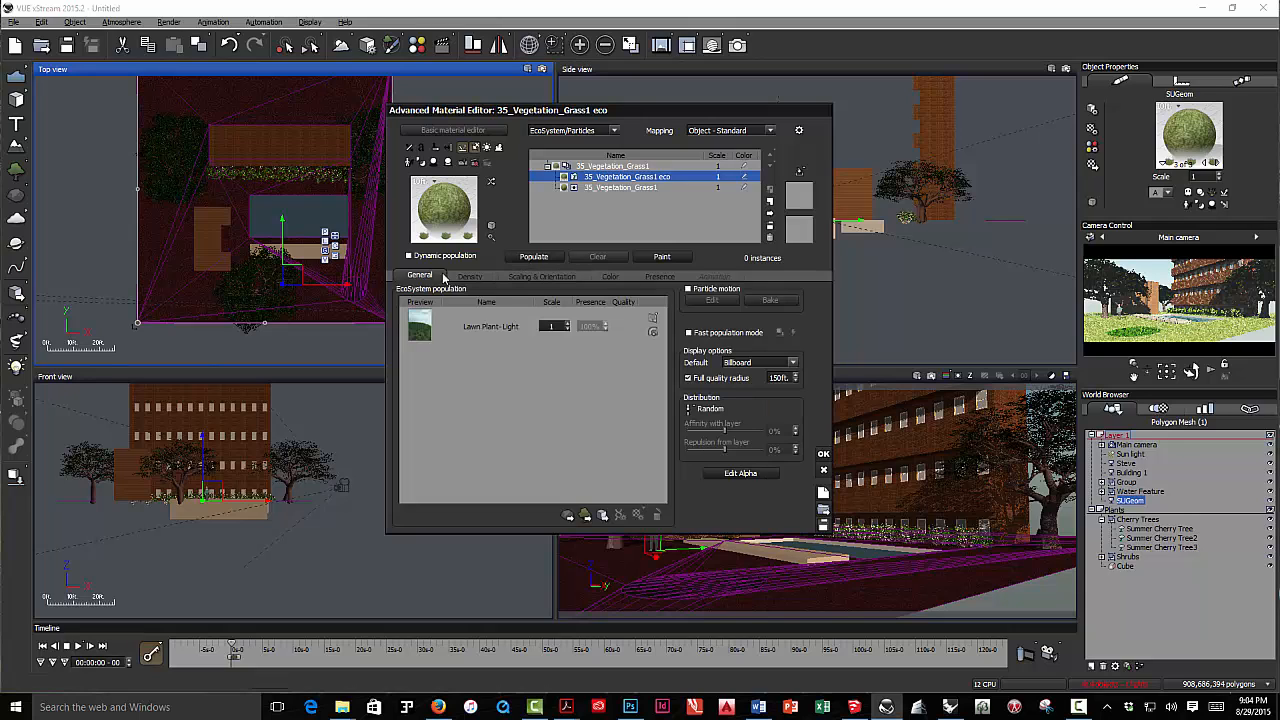
# Step: Try to populate the ground with the grass EcoSystem and decline its creation
pyautogui.click(530, 257)
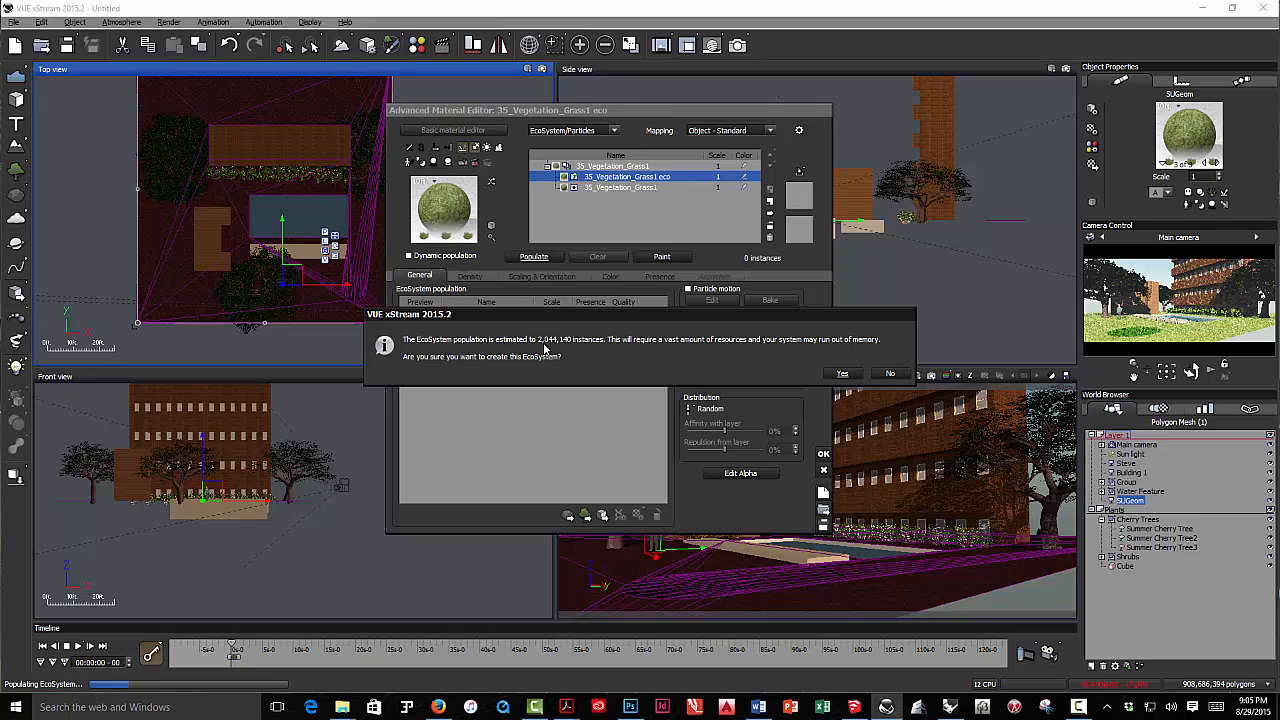
pyautogui.click(891, 373)
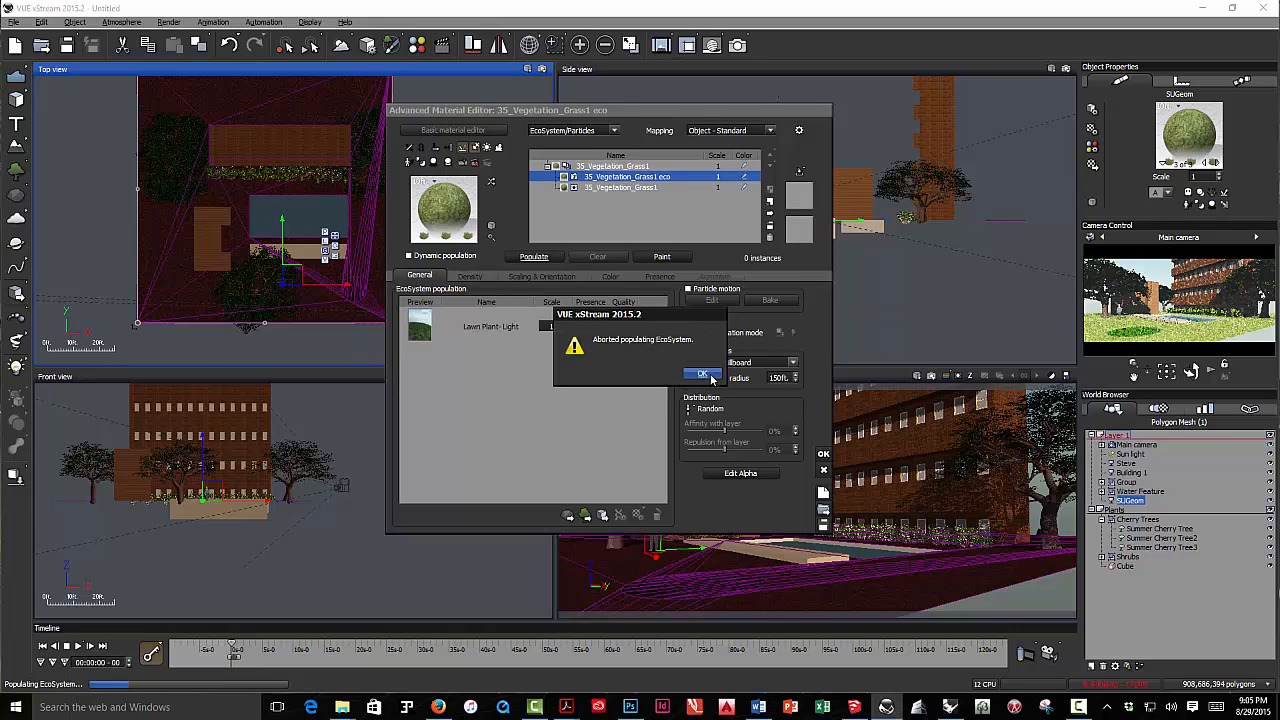
pyautogui.click(703, 375)
# Step: Reduce the grass EcoSystem's overall density to 63%, populate it and confirm the material
pyautogui.click(484, 278)
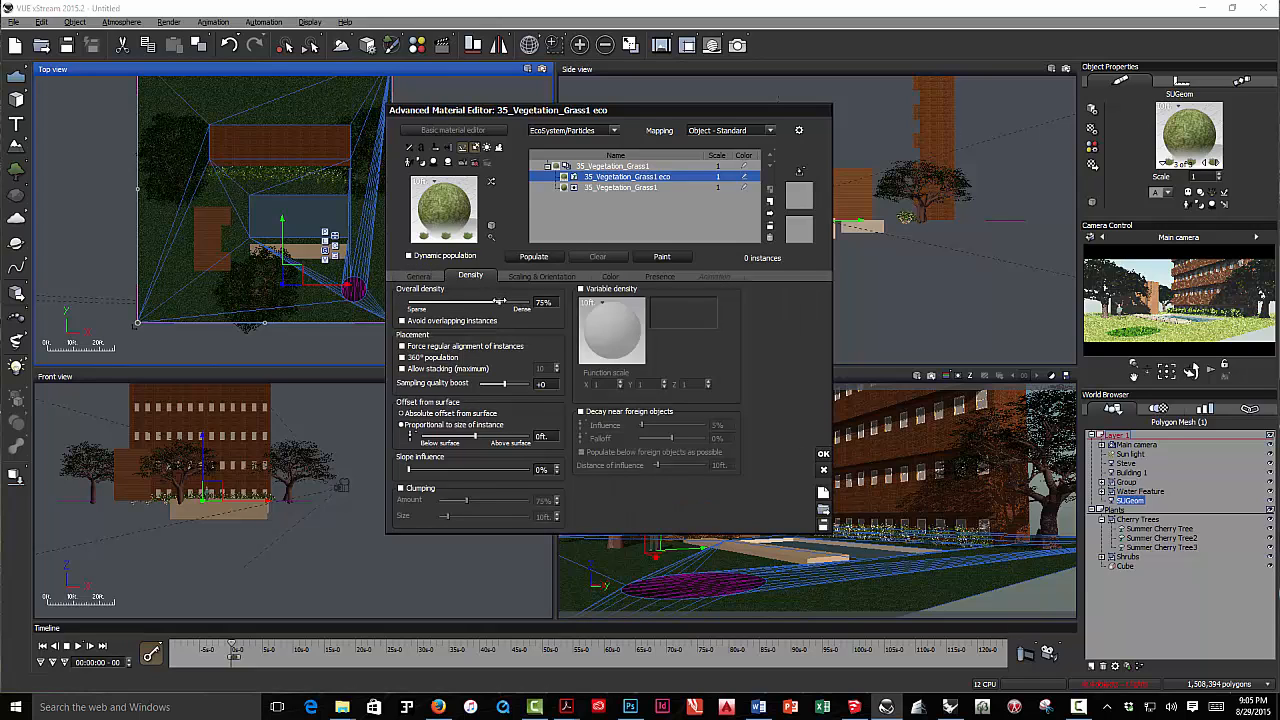
pyautogui.moveTo(500, 301); pyautogui.dragTo(484, 301)
pyautogui.click(542, 274)
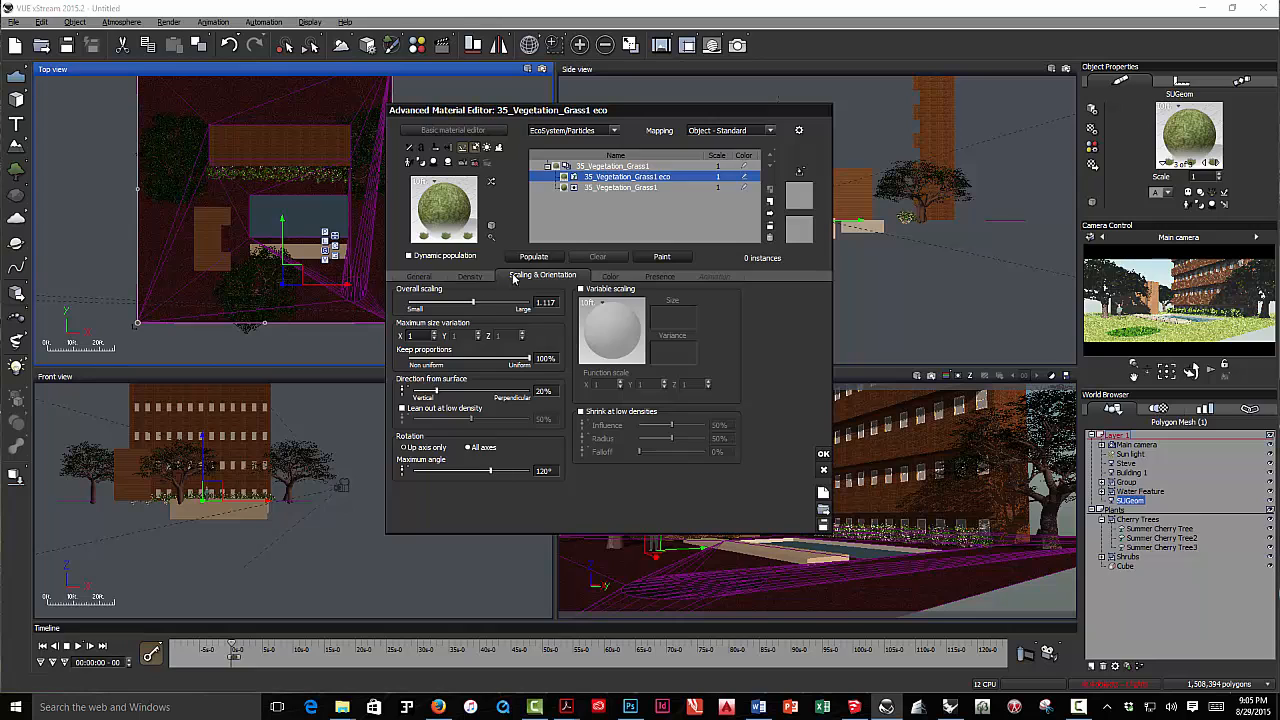
pyautogui.click(484, 278)
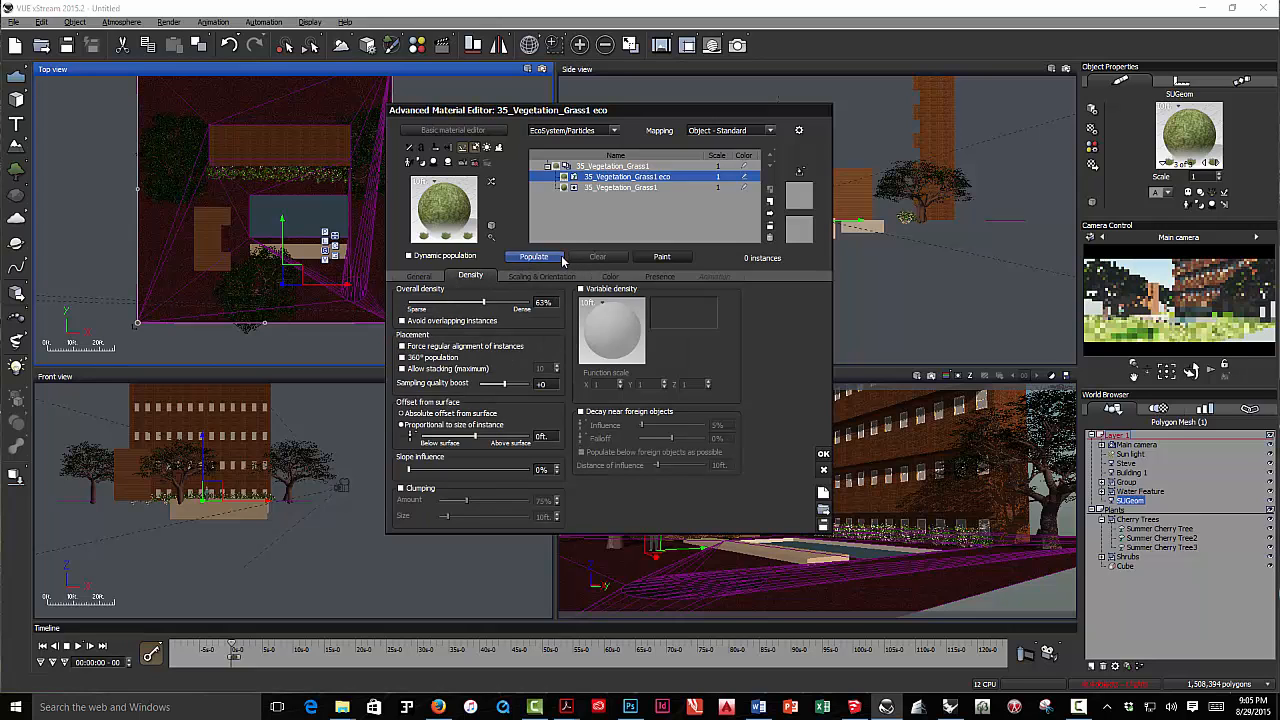
pyautogui.click(545, 257)
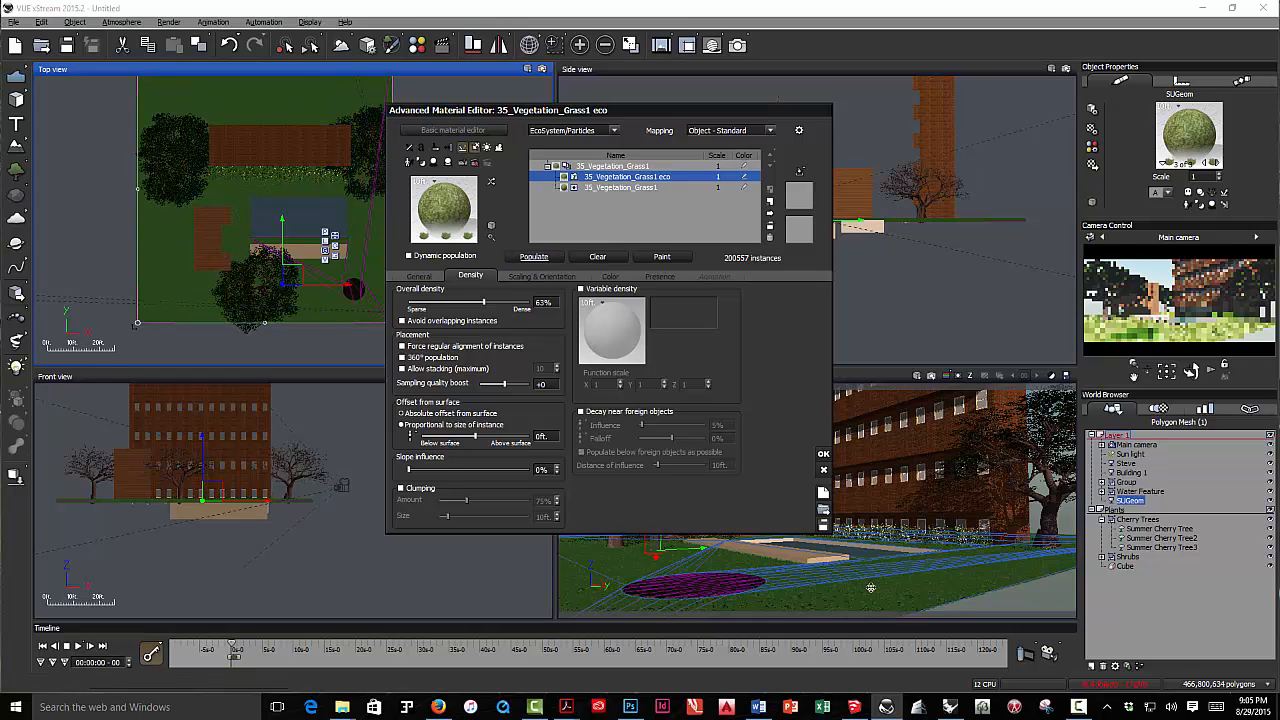
pyautogui.click(823, 453)
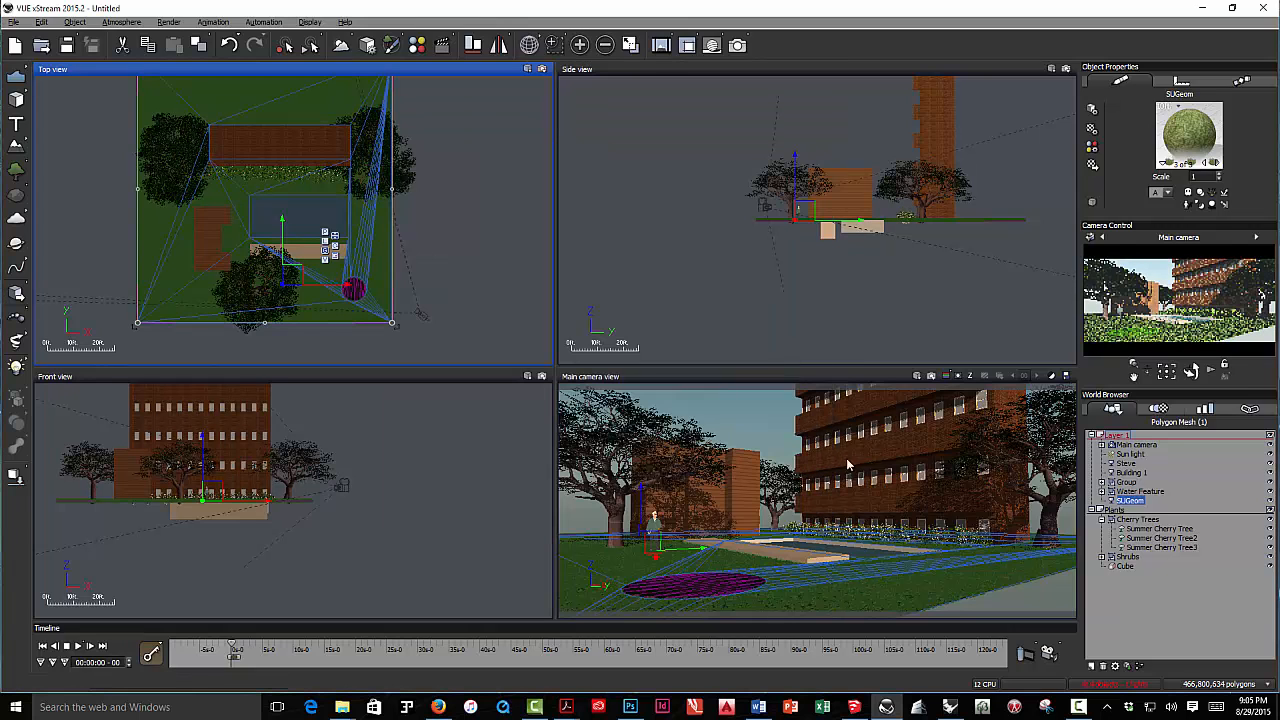
# Step: Render the main camera view, accept the post render options and maximize that view
pyautogui.click(930, 377)
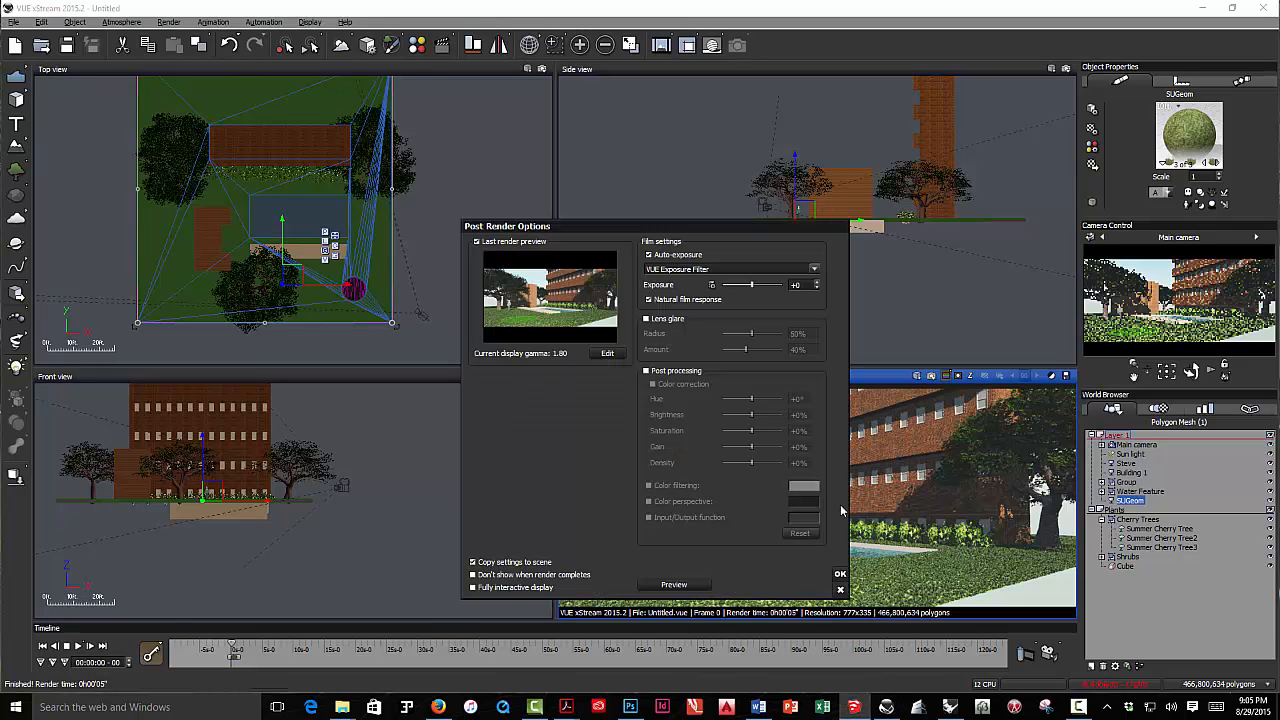
pyautogui.click(840, 575)
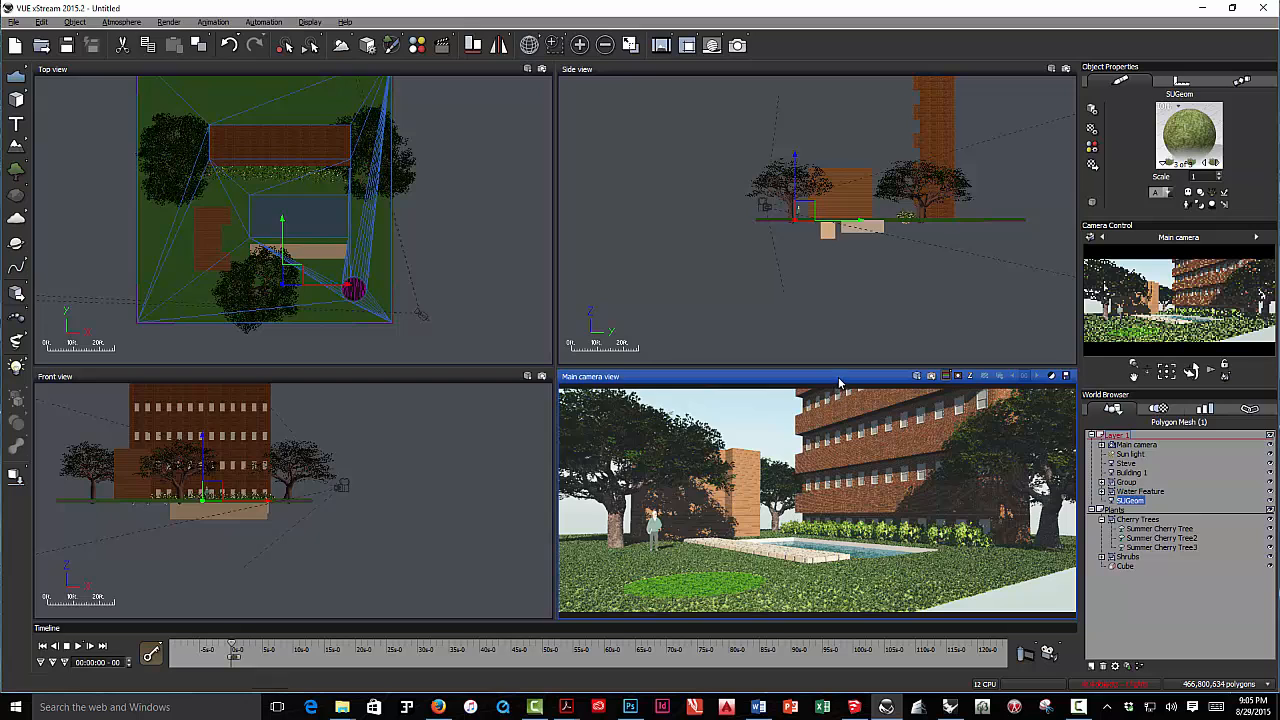
pyautogui.doubleClick(835, 385)
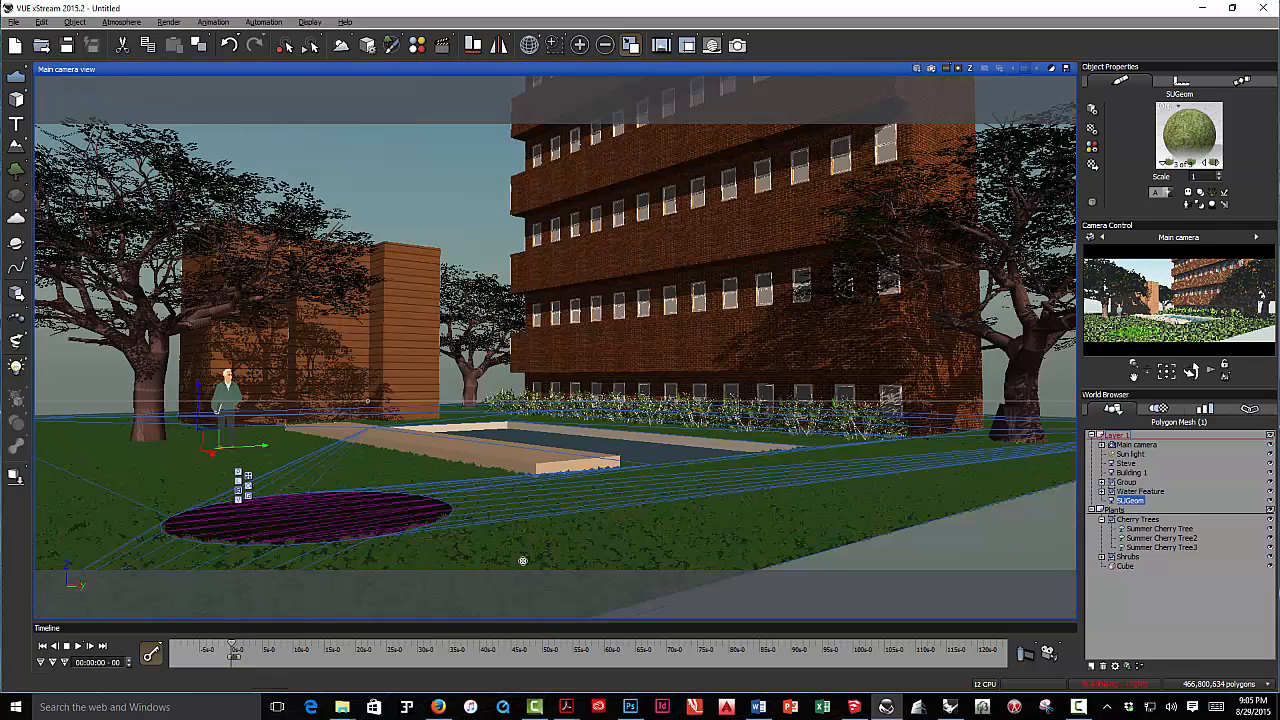
# Step: Raise the ground's grass EcoSystem density to 72%, then 77%, clearing the old instances and repopulating
pyautogui.doubleClick(1192, 147)
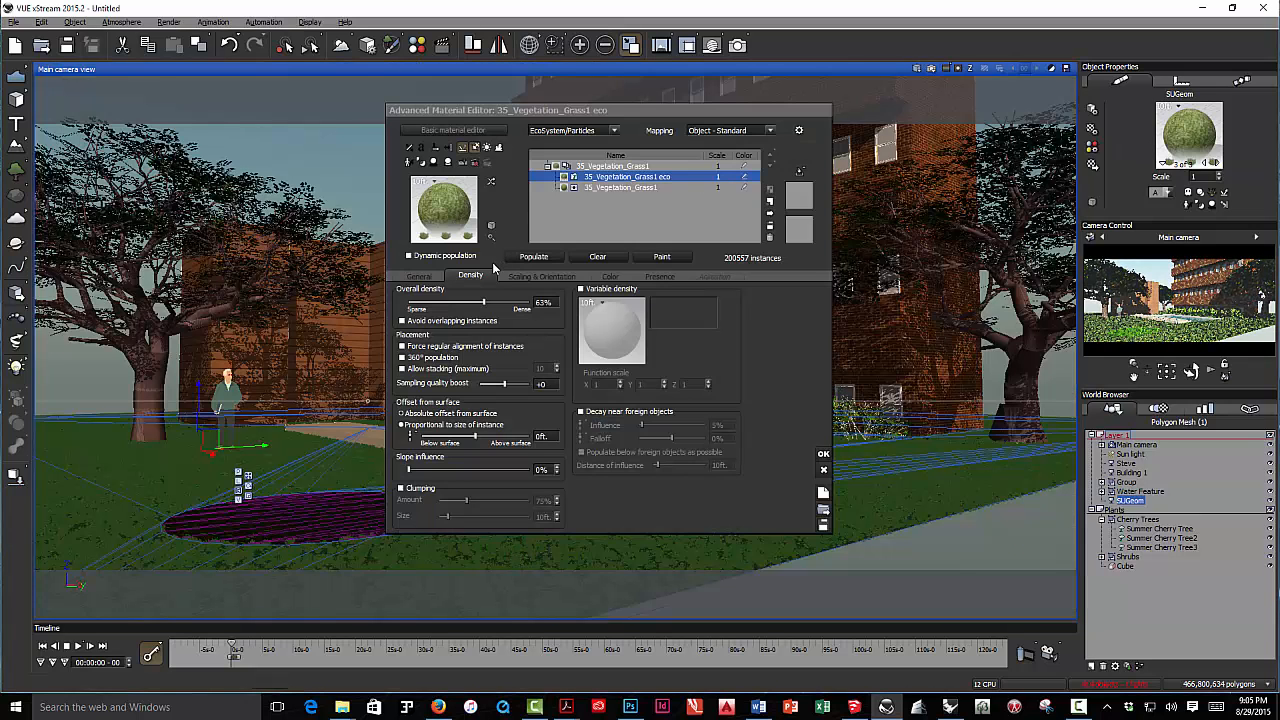
pyautogui.moveTo(485, 301); pyautogui.dragTo(492, 301)
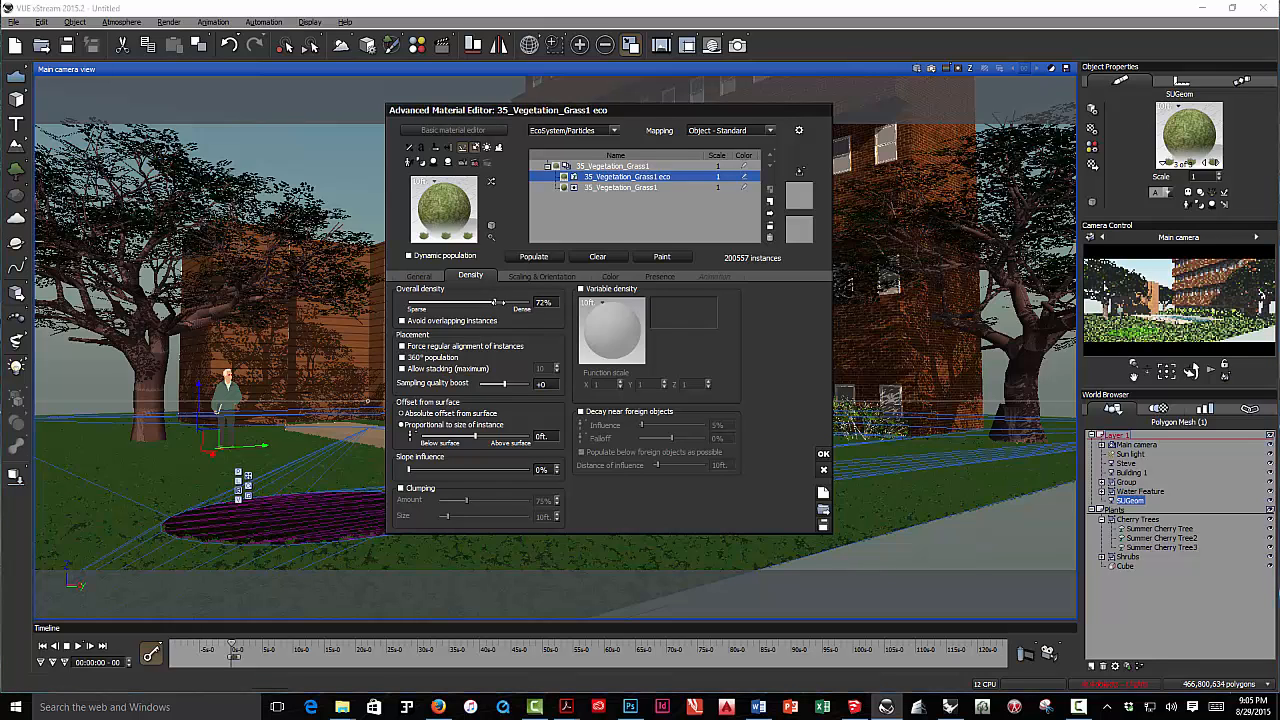
pyautogui.click(548, 256)
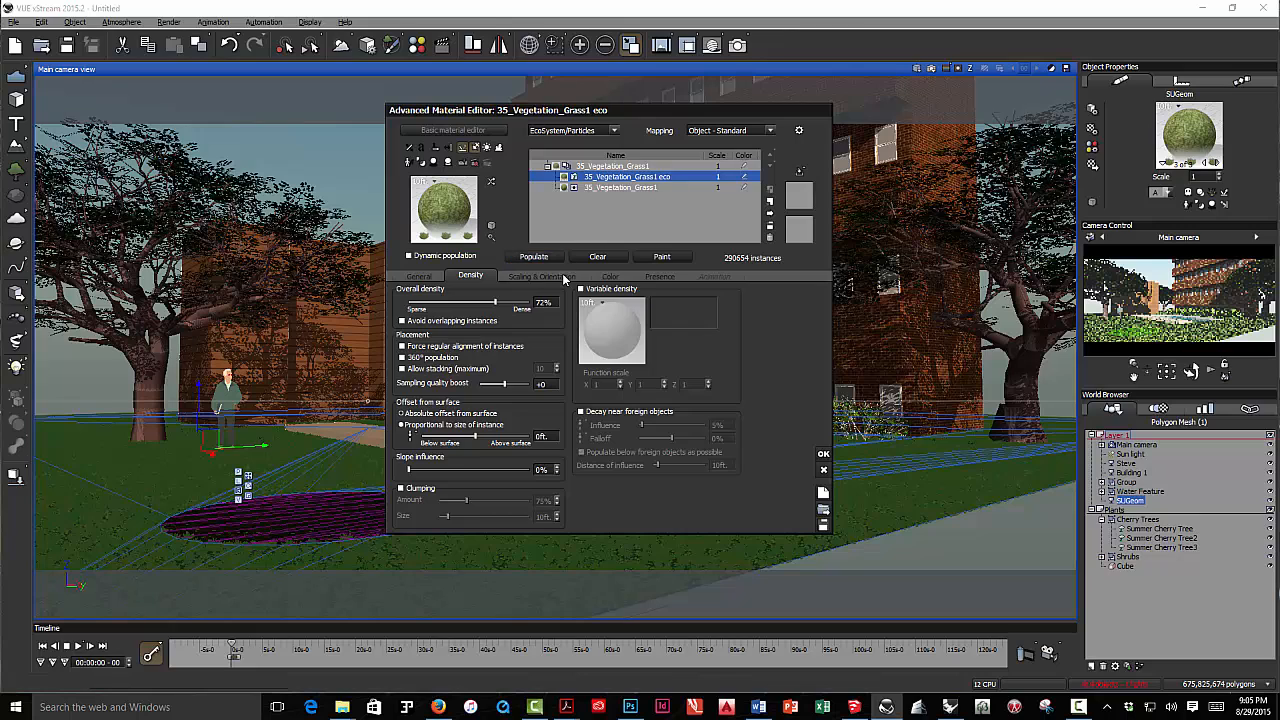
pyautogui.click(599, 257)
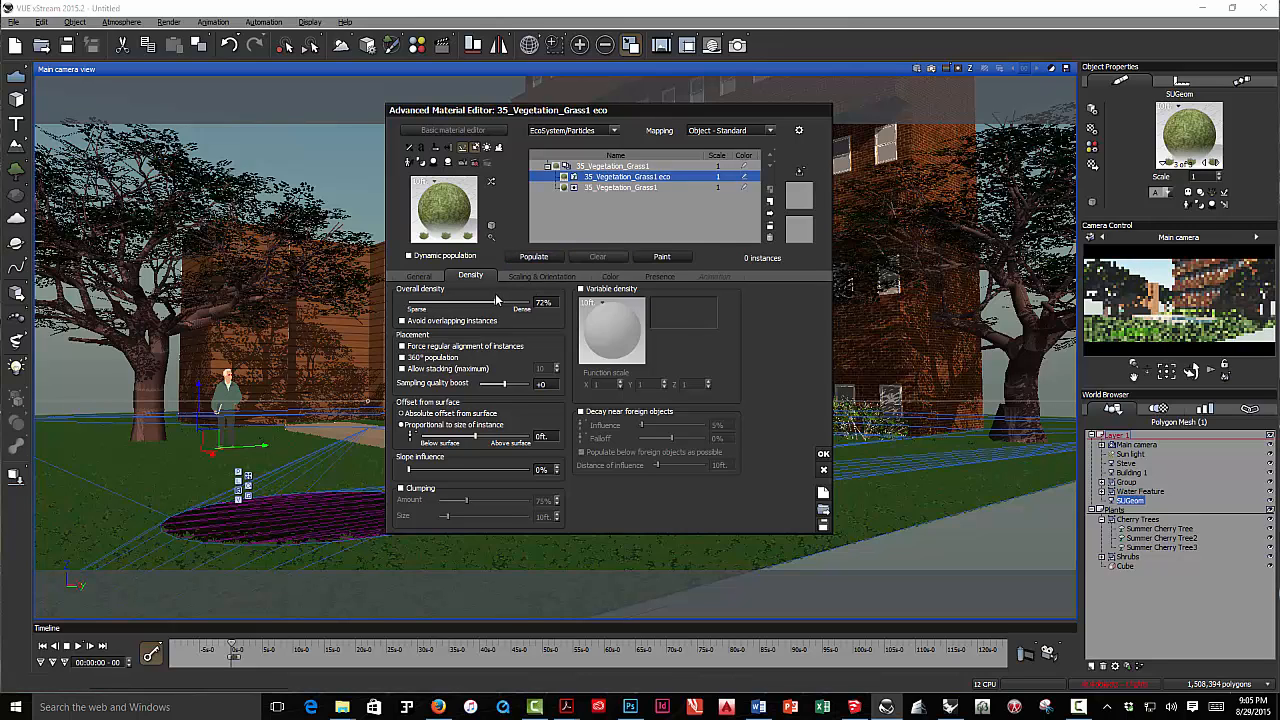
pyautogui.click(548, 258)
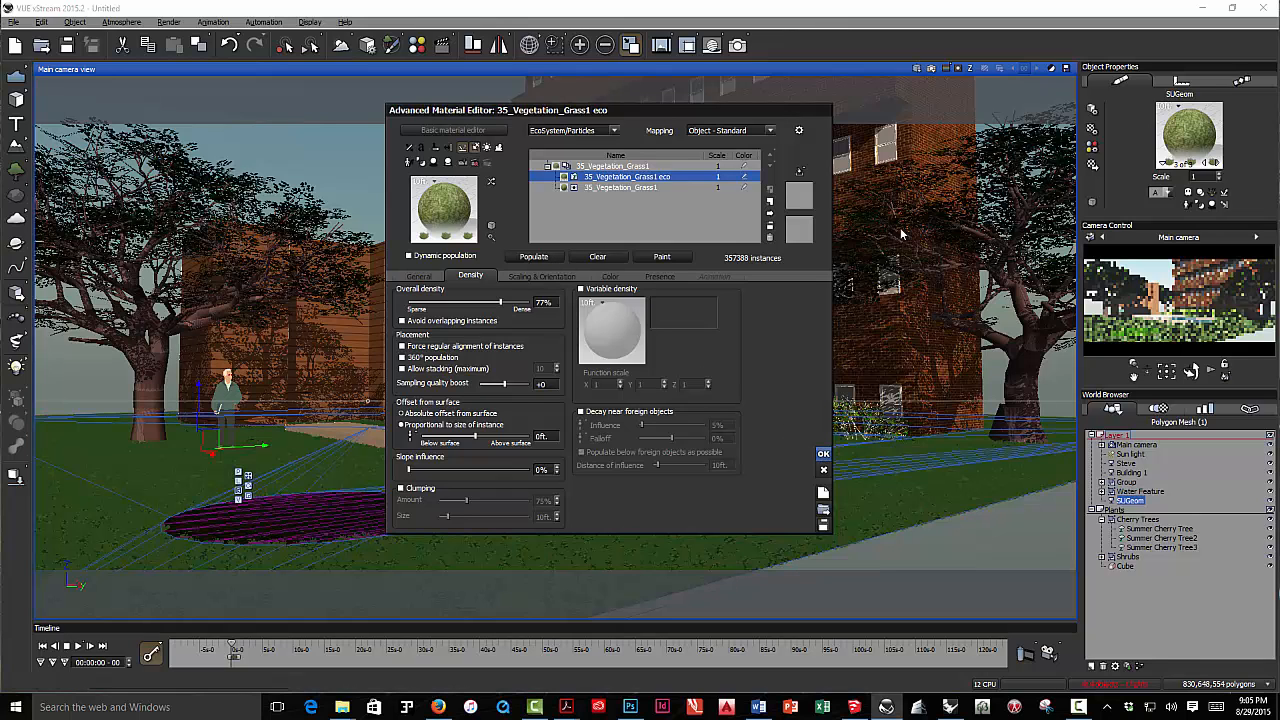
# Step: Render the maximized main camera view with the denser grass and accept the post render options
pyautogui.click(931, 69)
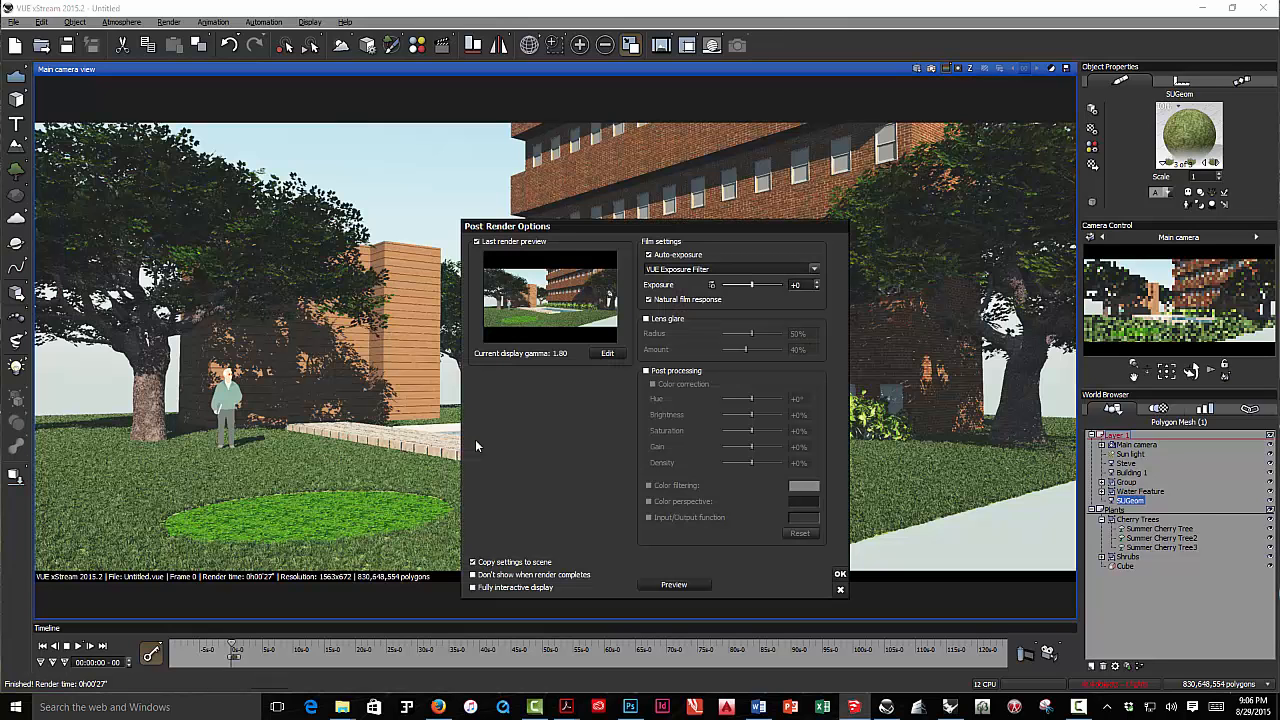
pyautogui.click(840, 576)
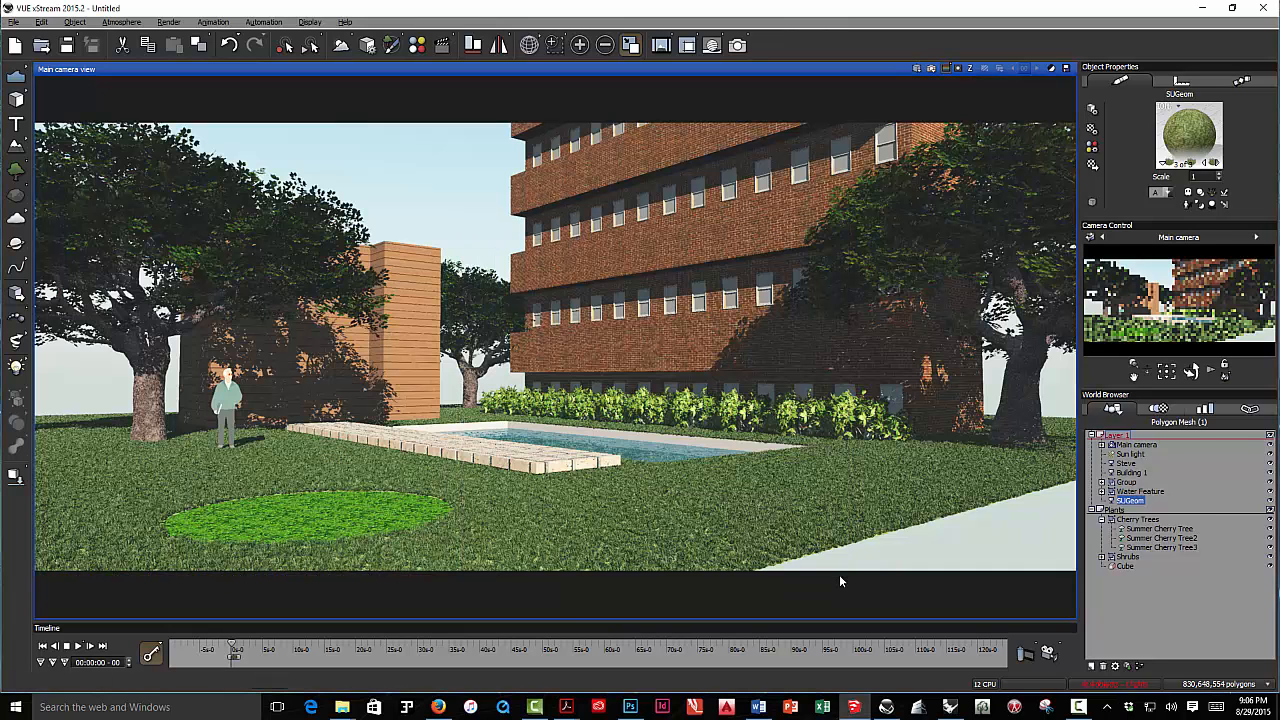
# Step: Set the grass EcoSystem's overall scaling to 1.316 and maximum X size variation to 0.5, then clear and repopulate it
pyautogui.doubleClick(1193, 143)
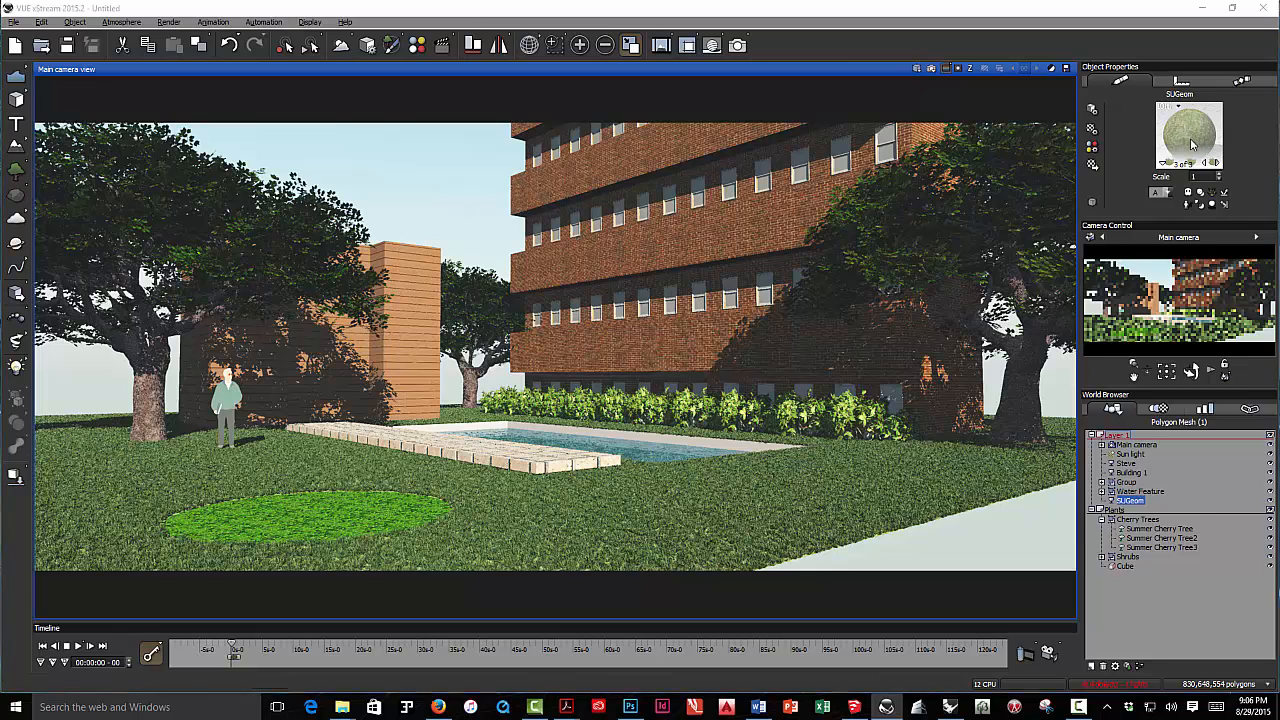
pyautogui.click(542, 277)
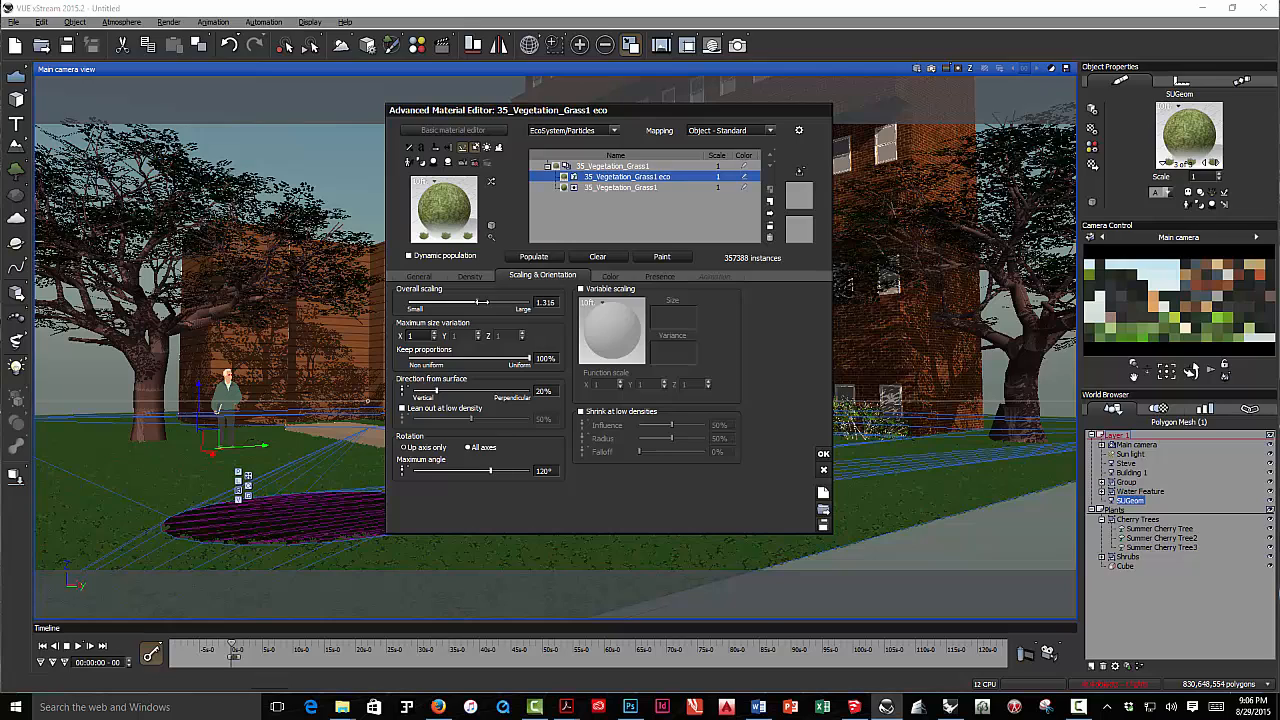
pyautogui.click(414, 337)
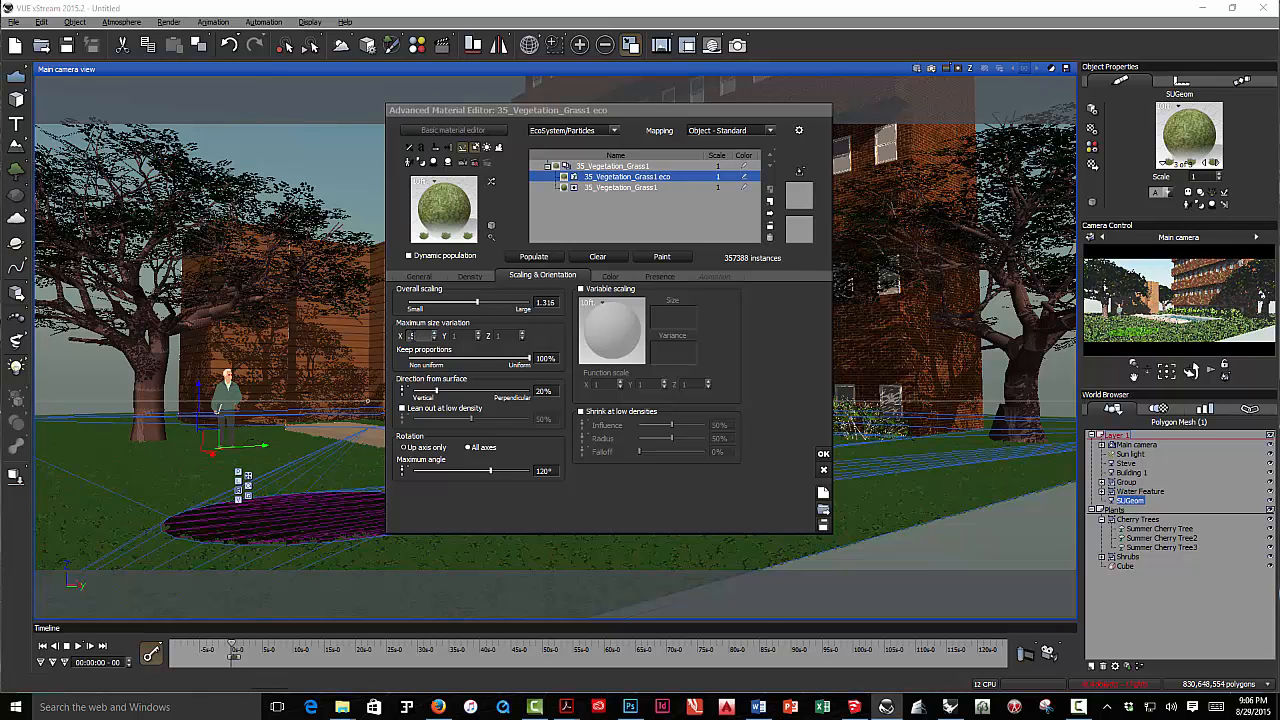
pyautogui.write('5')
pyautogui.click(612, 258)
pyautogui.click(545, 257)
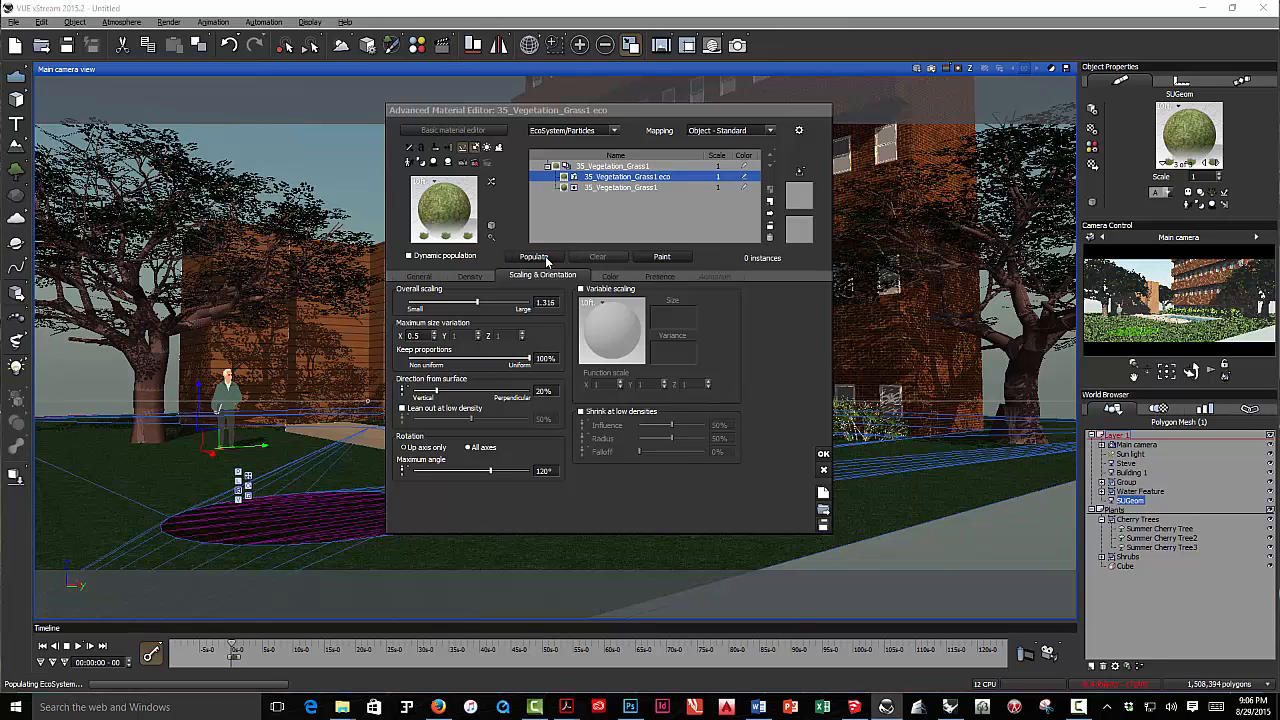
# Step: Confirm the grass material and render the main camera view, keeping the default post render options
pyautogui.click(823, 454)
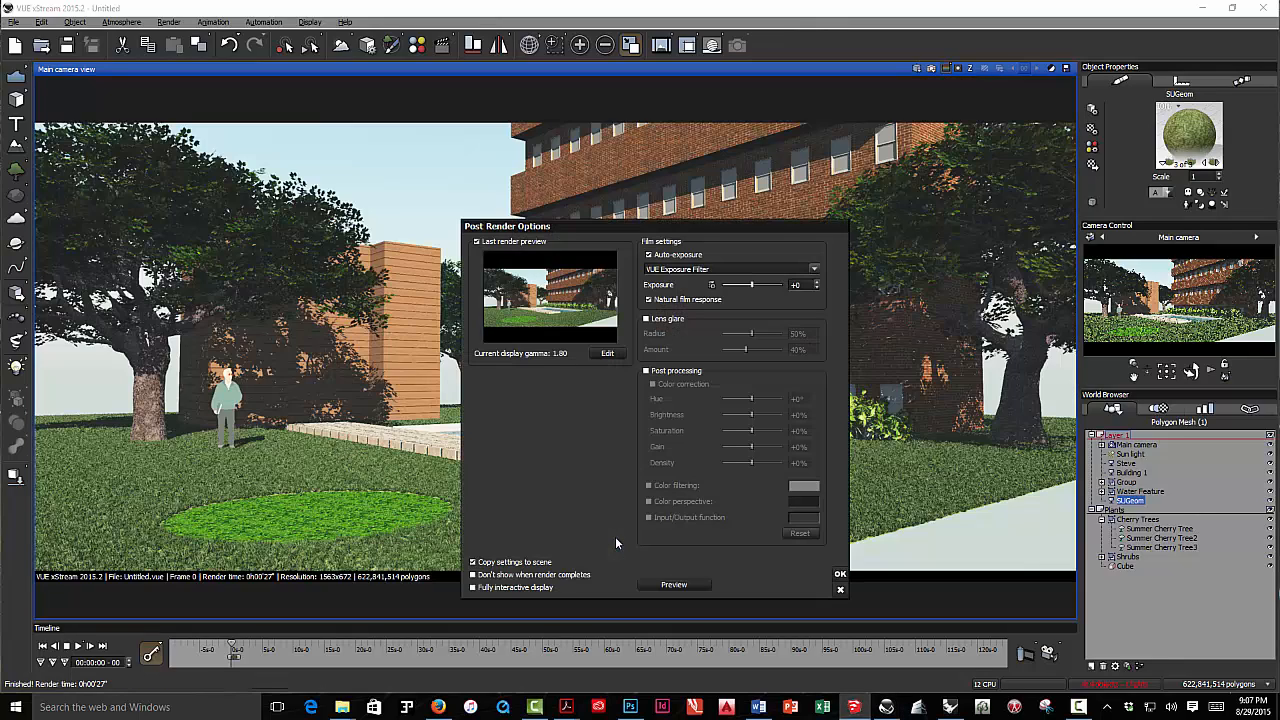
pyautogui.press('Return')
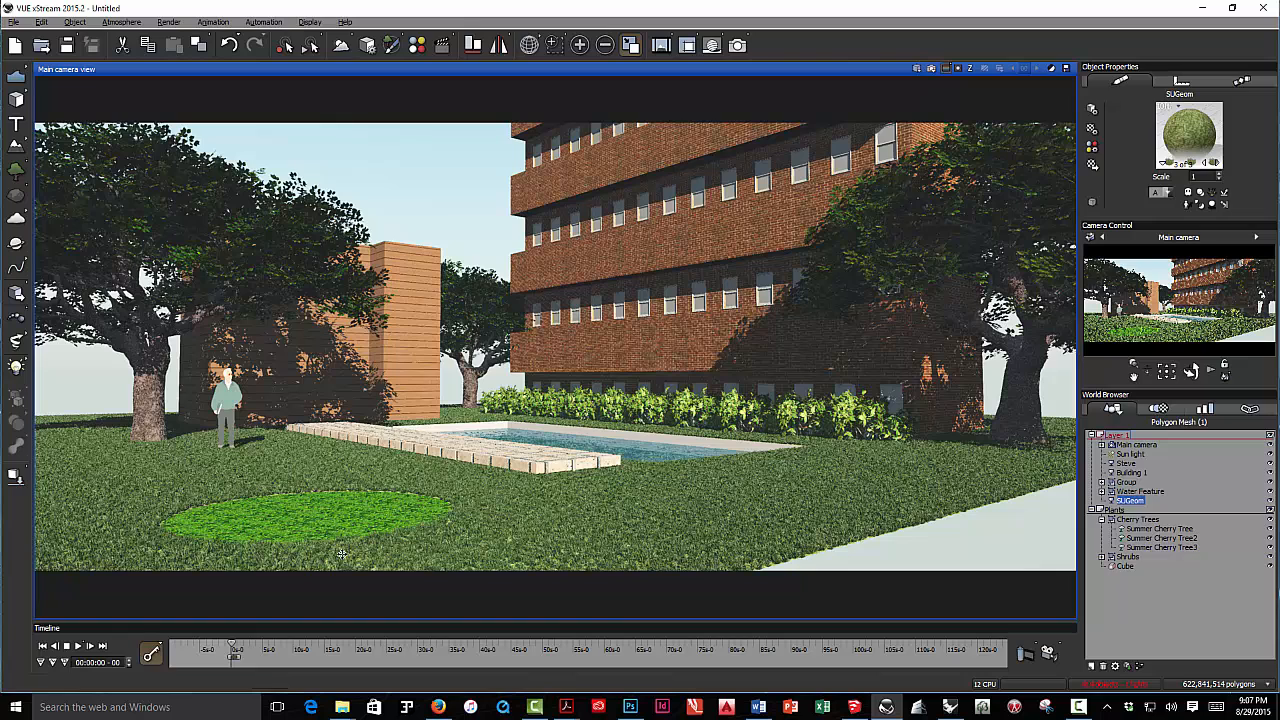
# Step: Convert the circular planting bed's 34_Vegetation_HoneyLocust material on the SUGeom mesh into an EcoSystem/Particles material
pyautogui.click(1217, 163)
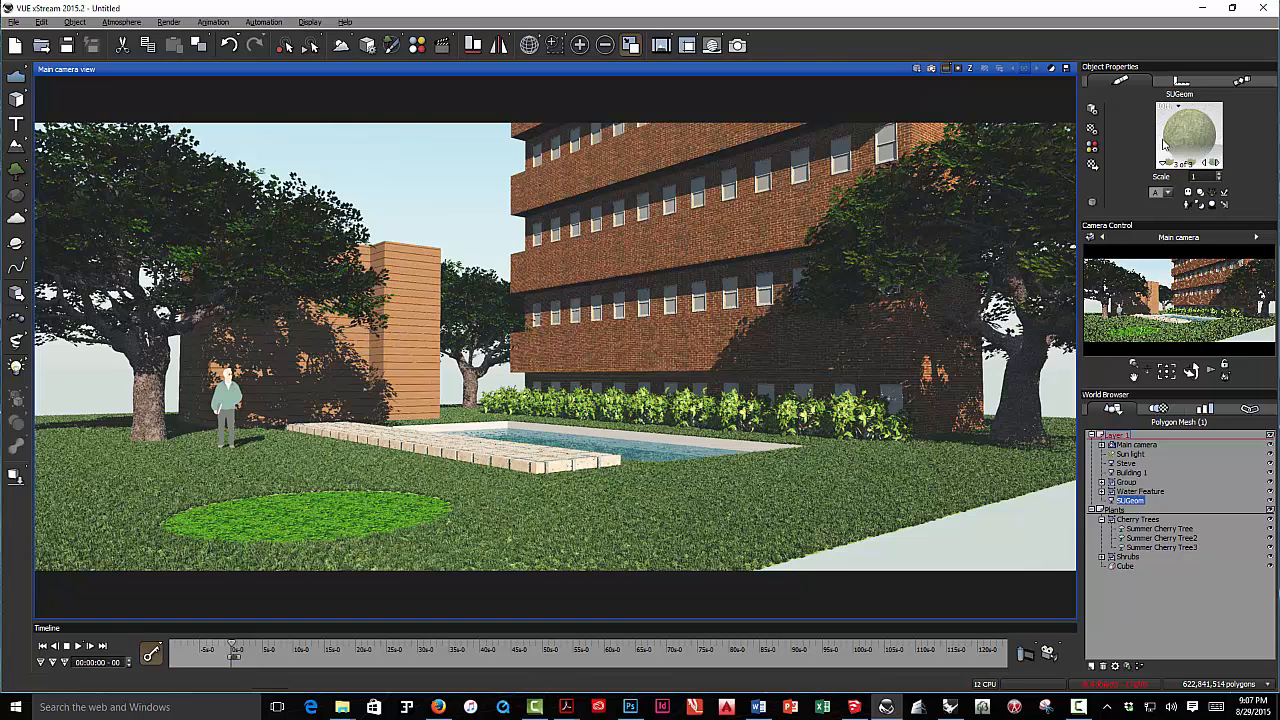
pyautogui.click(1217, 163)
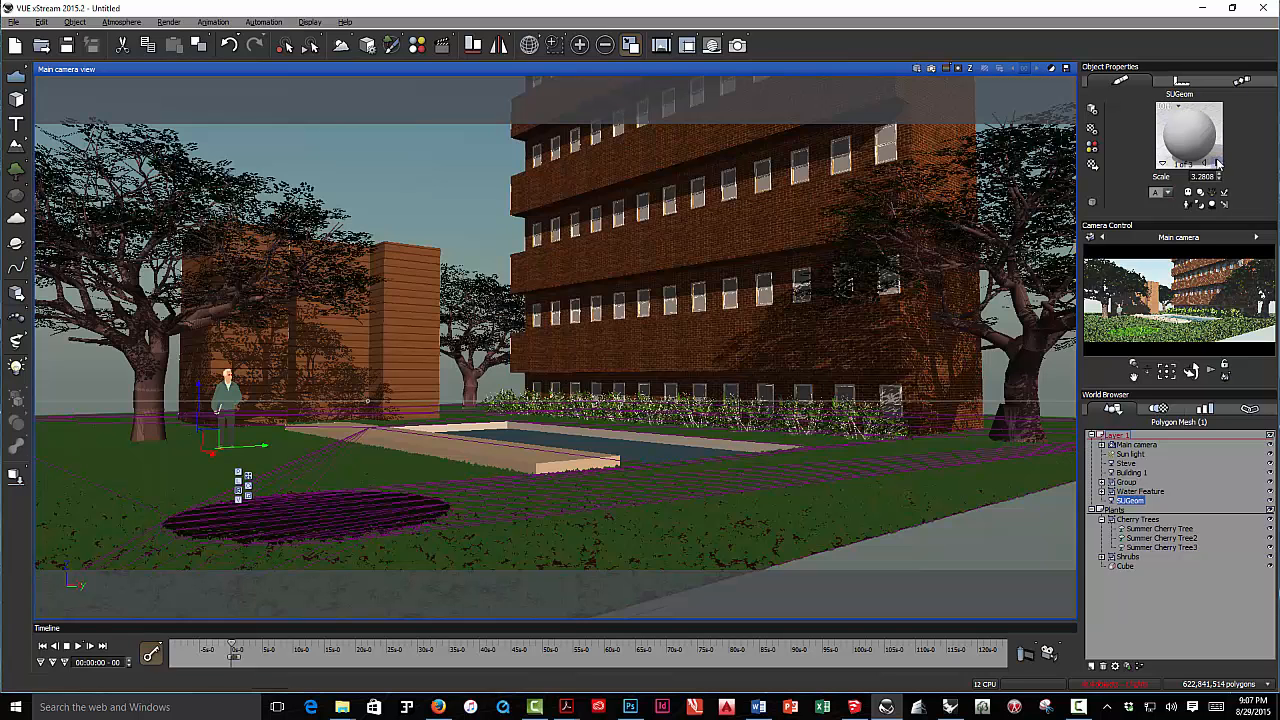
pyautogui.click(1217, 163)
pyautogui.doubleClick(1194, 131)
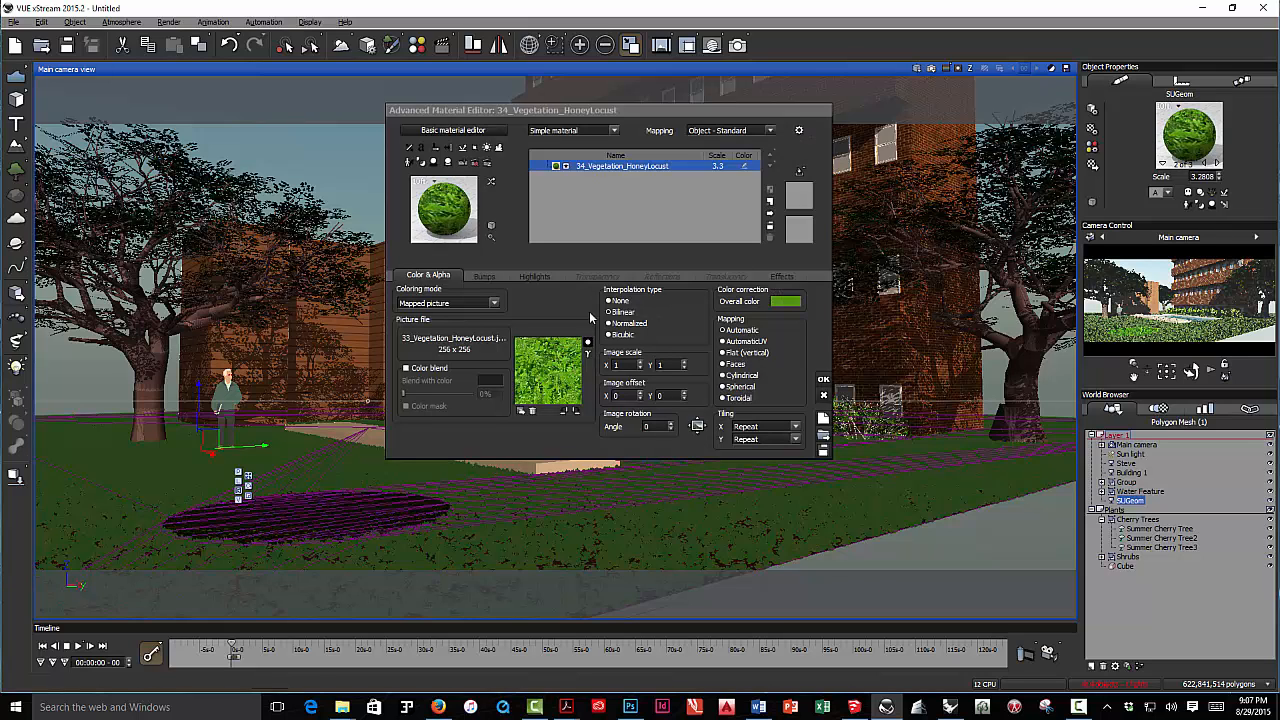
pyautogui.click(614, 133)
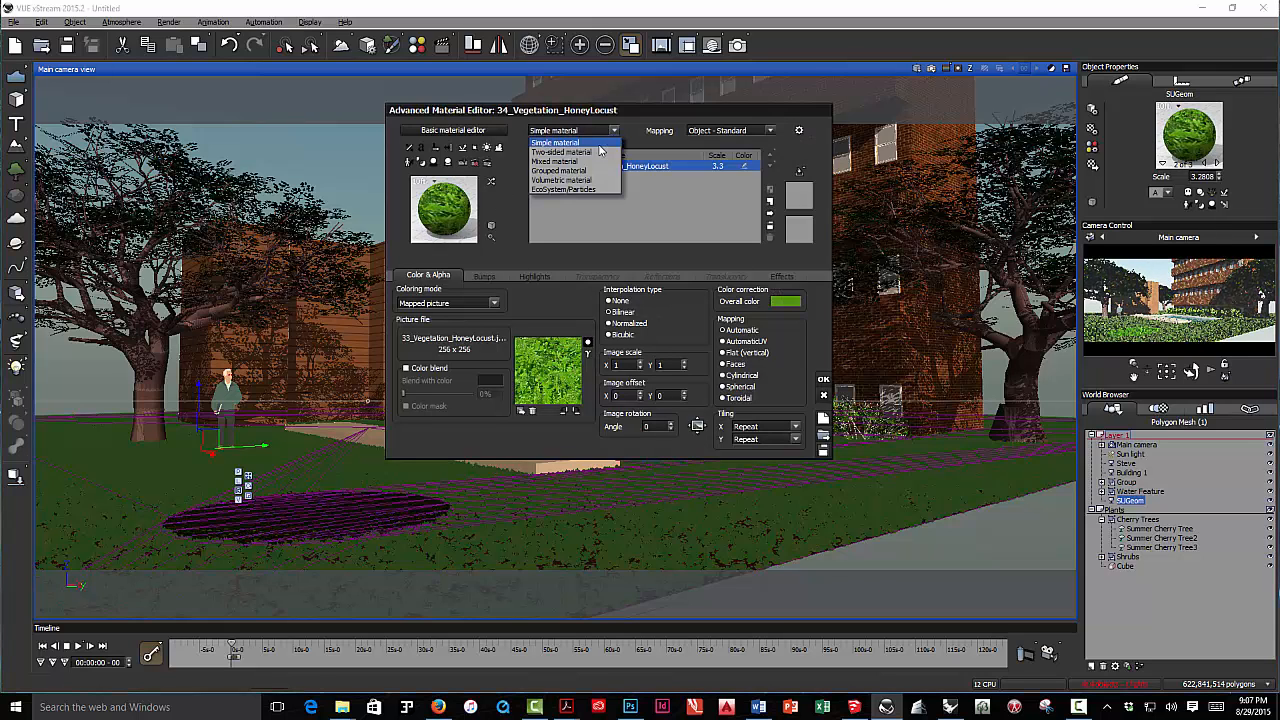
pyautogui.click(576, 191)
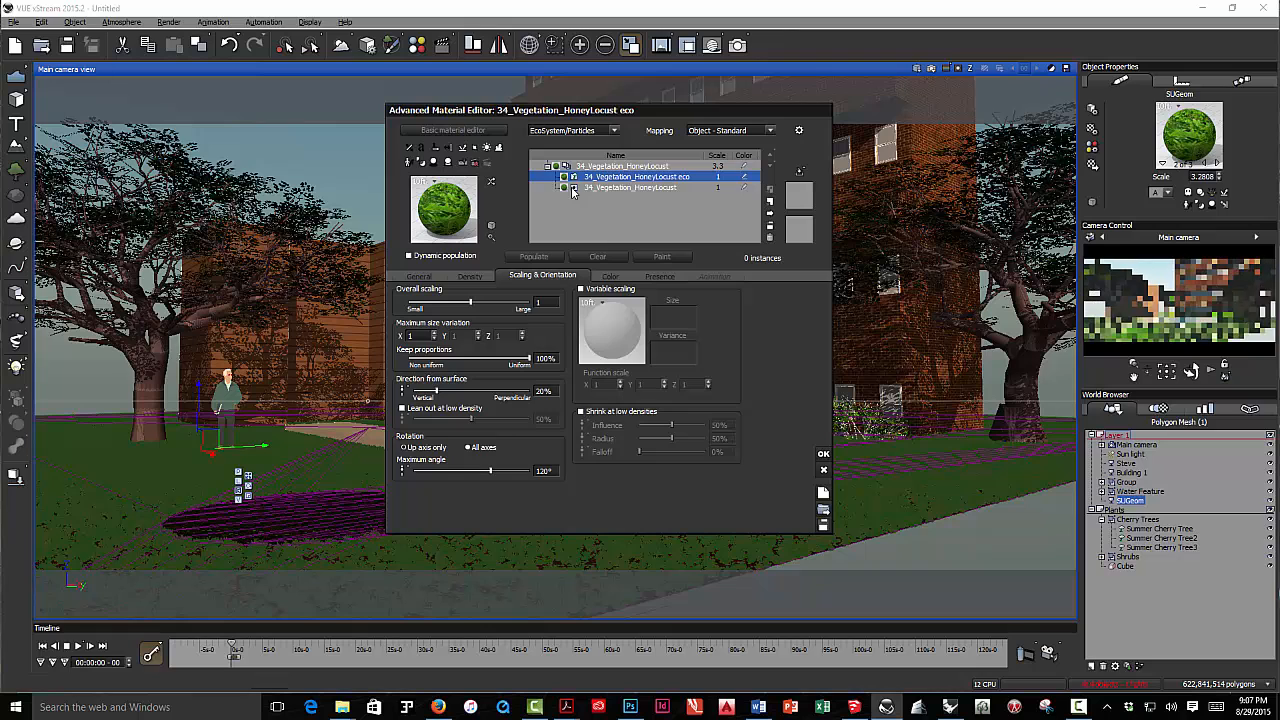
# Step: Add the Reeds plant from the Grasses - Plants collection to the HoneyLocust EcoSystem population
pyautogui.click(421, 276)
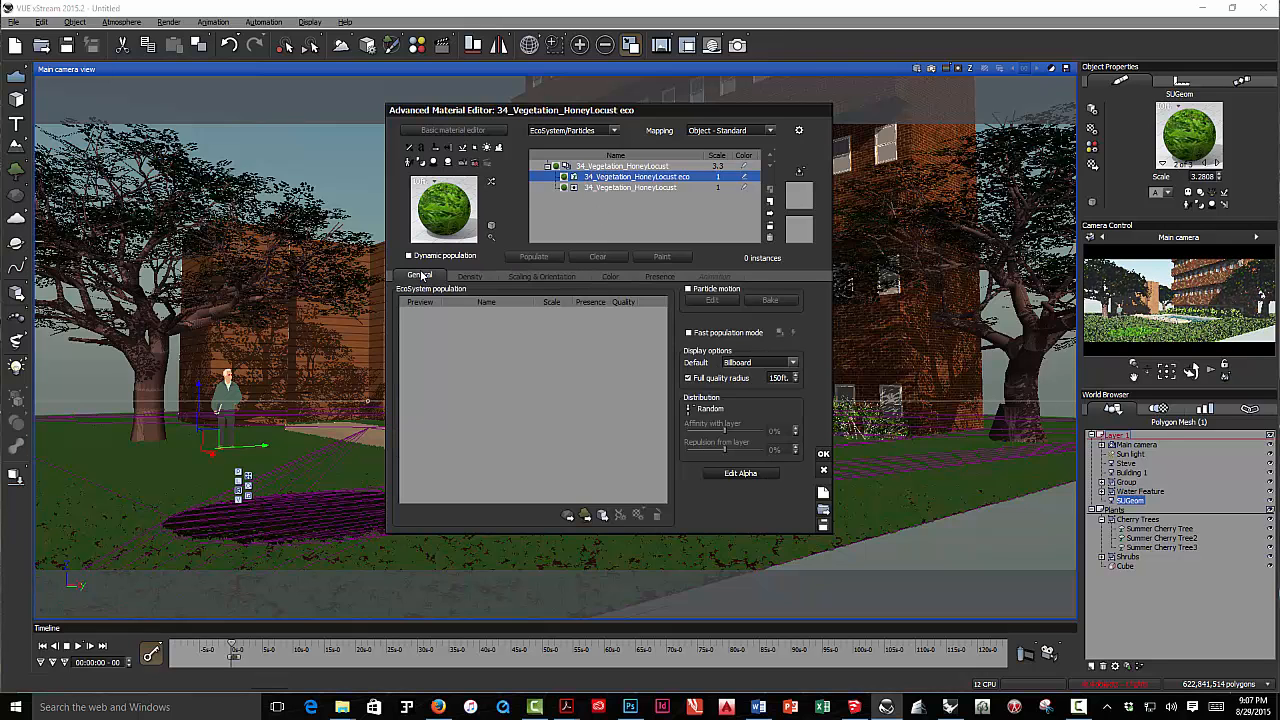
pyautogui.click(569, 512)
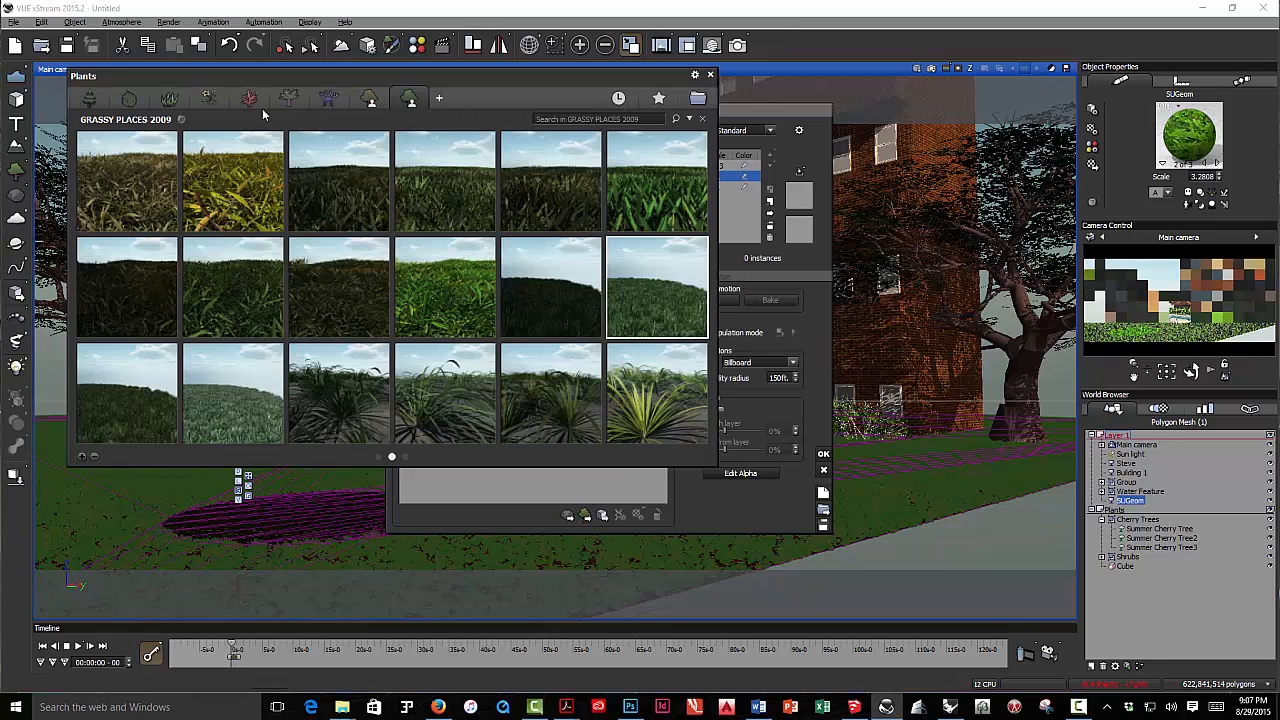
pyautogui.click(170, 101)
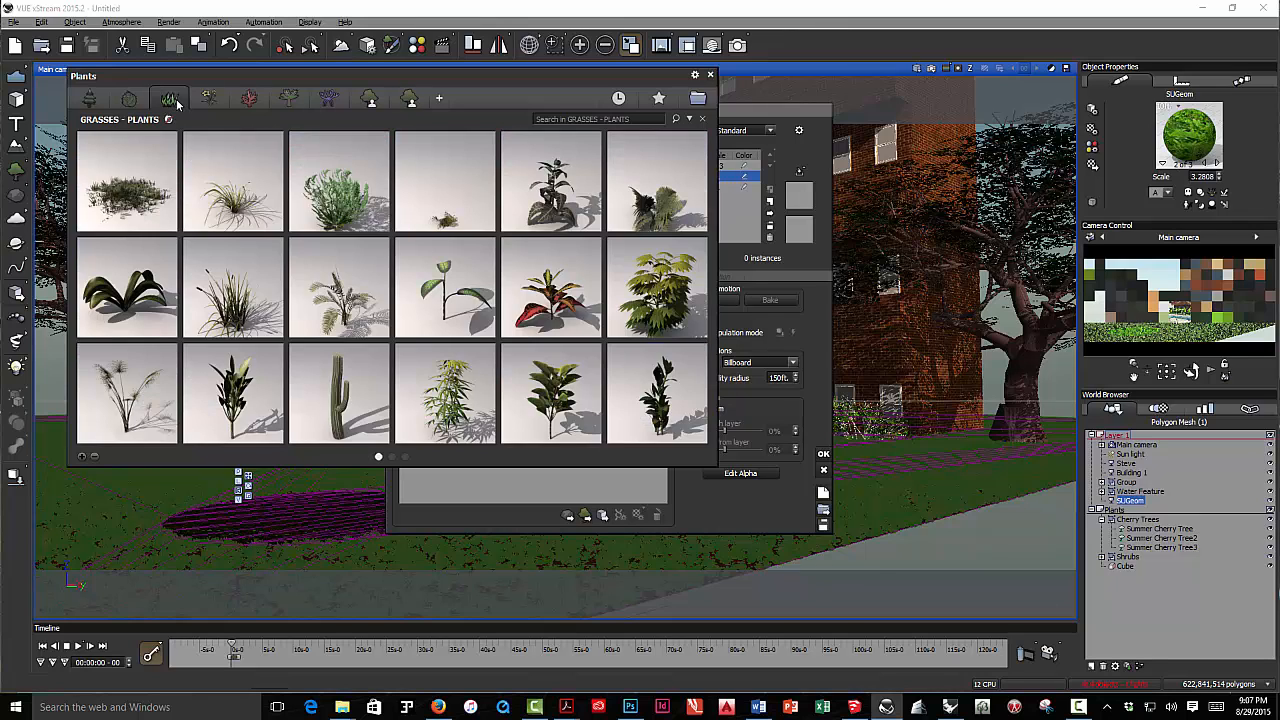
pyautogui.doubleClick(235, 304)
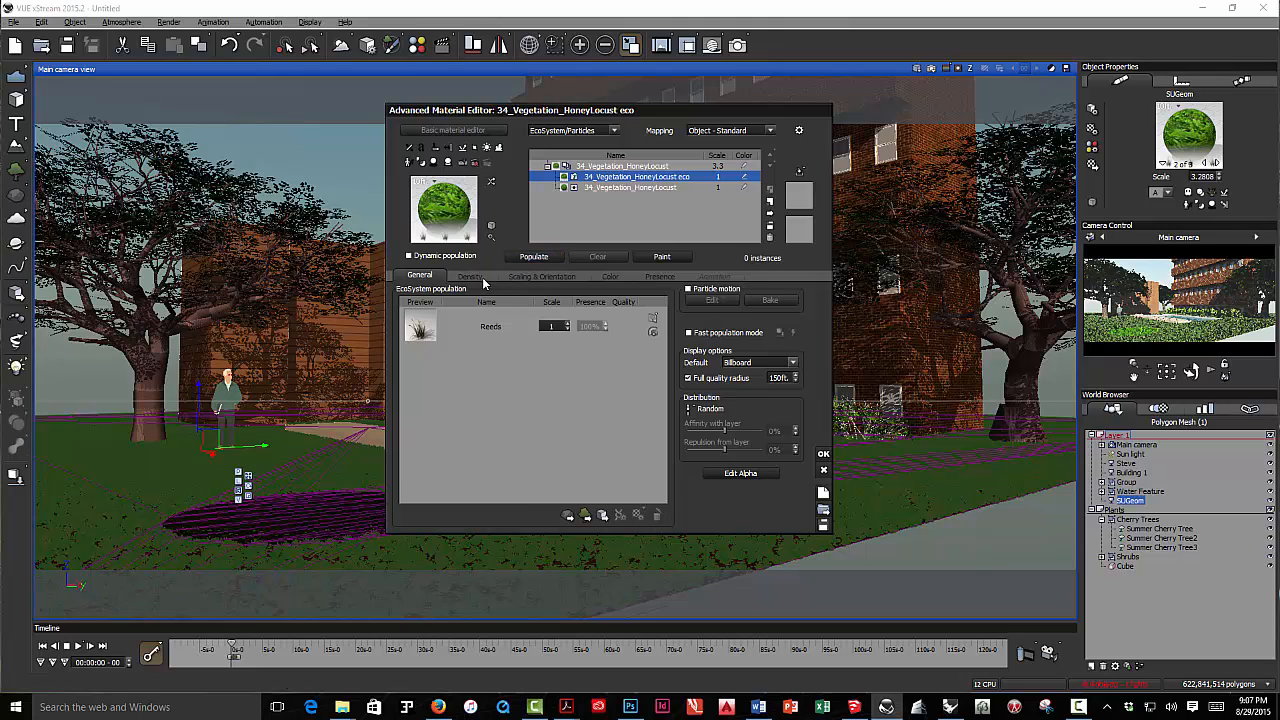
# Step: Set the reeds EcoSystem's overall density to 76% and its maximum X size variation to 0, and populate it
pyautogui.click(479, 277)
pyautogui.moveTo(467, 299); pyautogui.dragTo(495, 298)
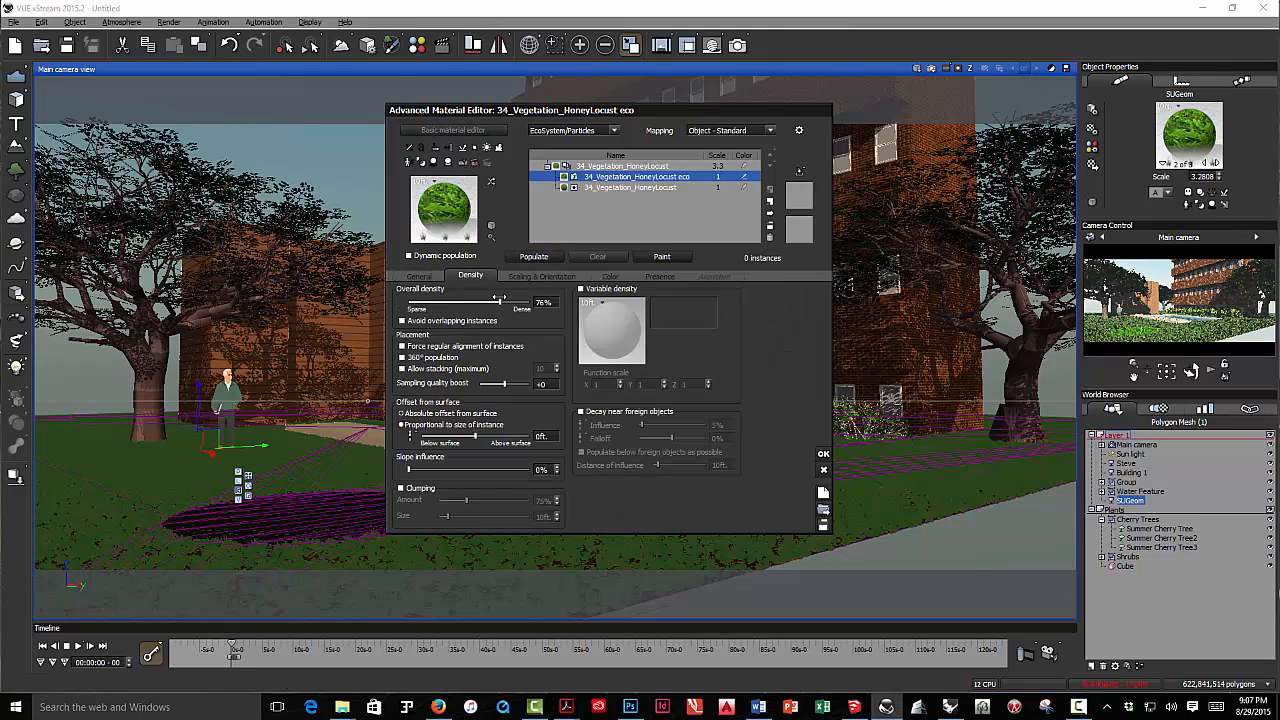
pyautogui.click(542, 275)
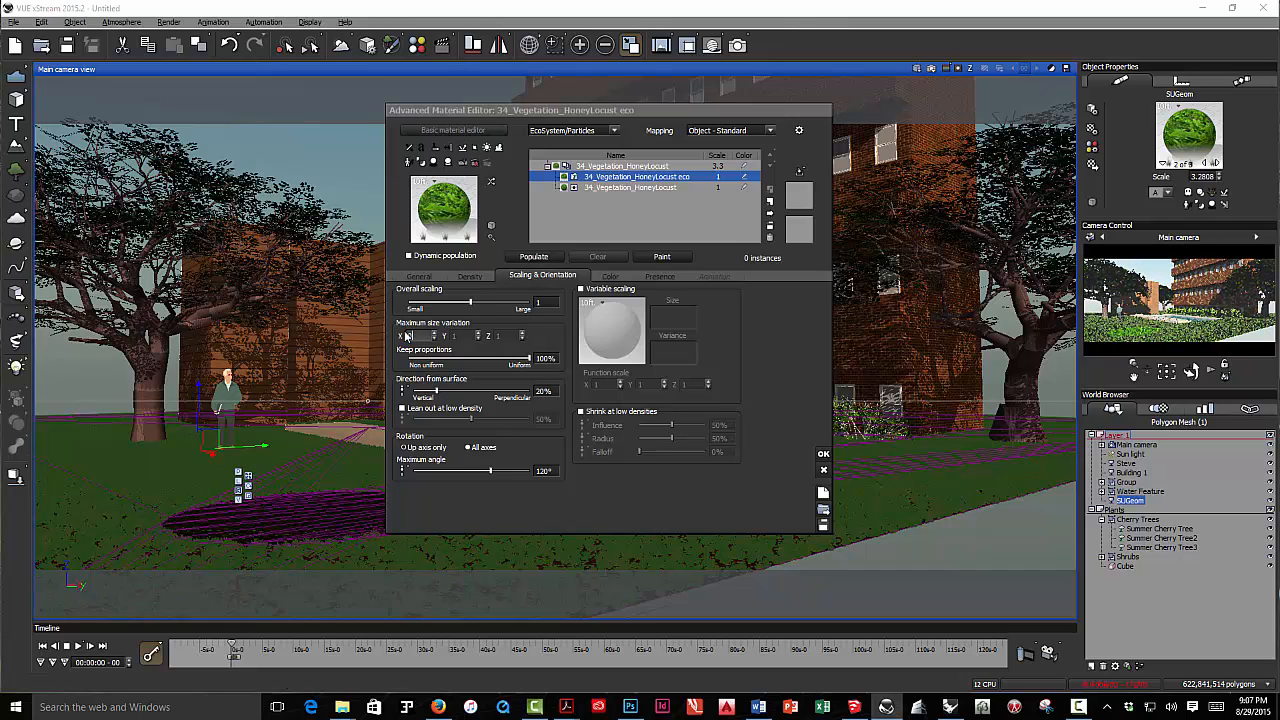
pyautogui.click(551, 259)
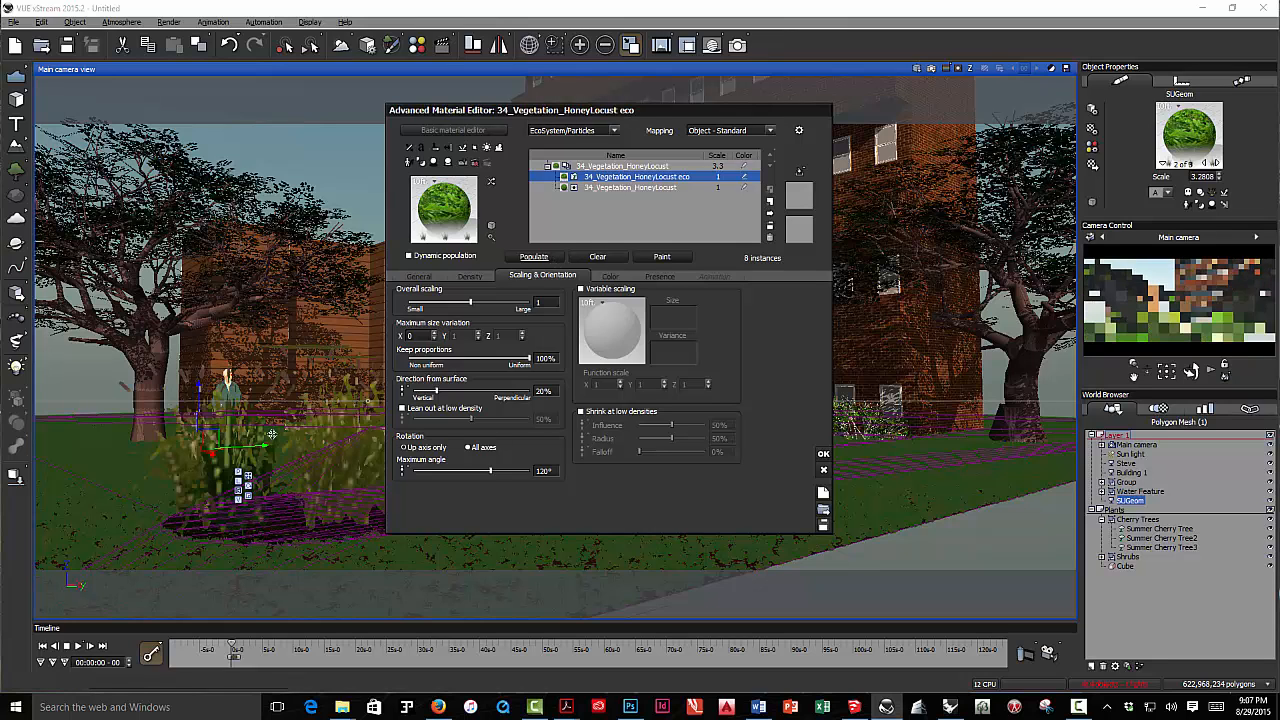
# Step: Render the main camera view with the populated reeds and accept the default post render options
pyautogui.moveTo(569, 108); pyautogui.dragTo(724, 108)
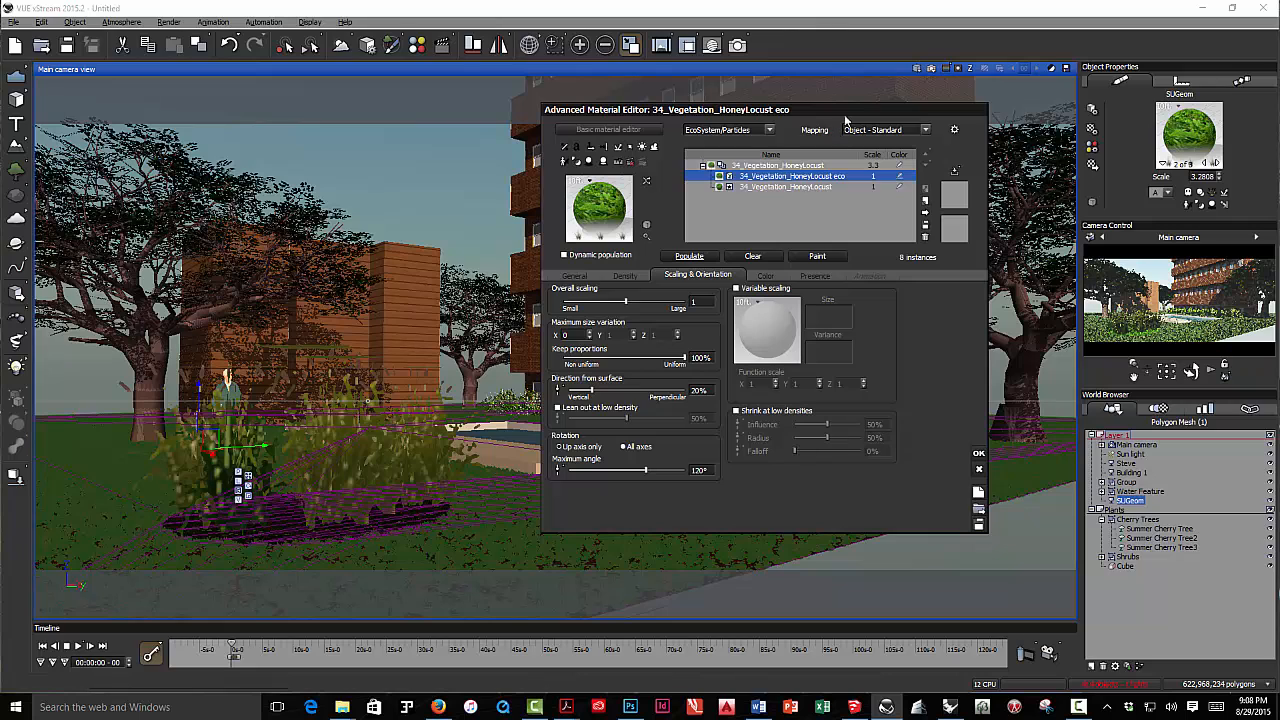
pyautogui.click(931, 68)
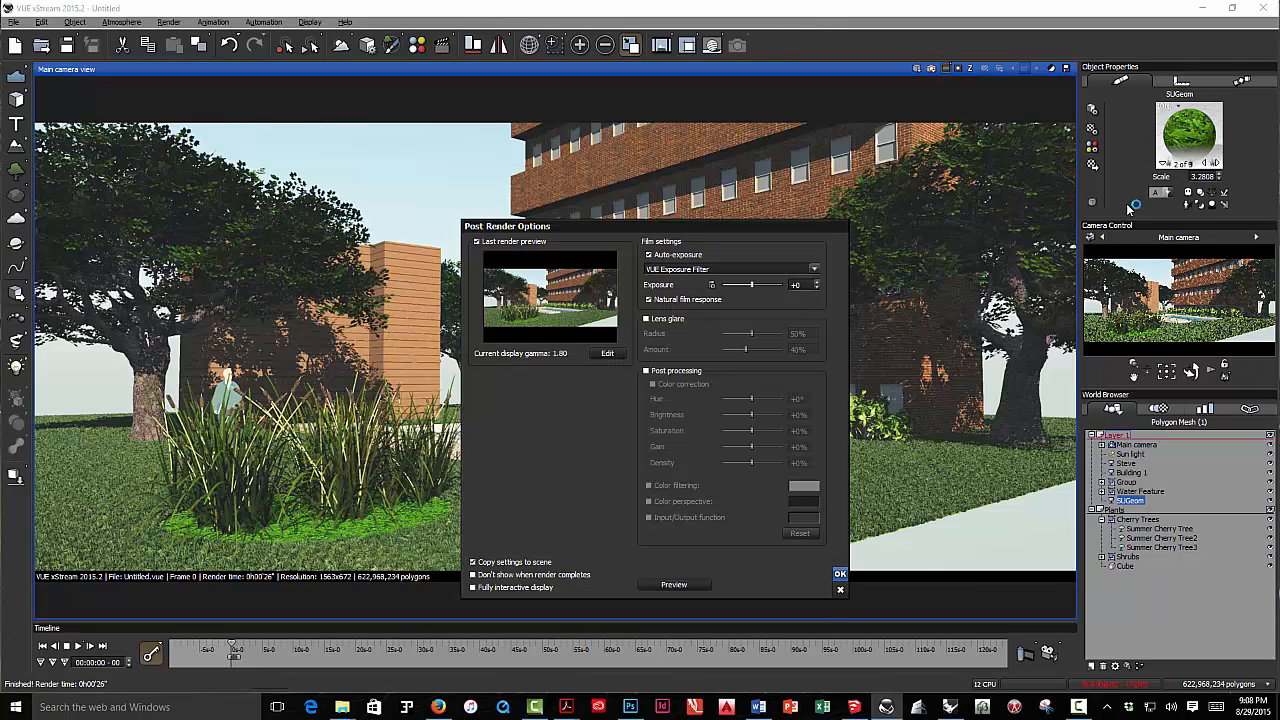
pyautogui.click(840, 574)
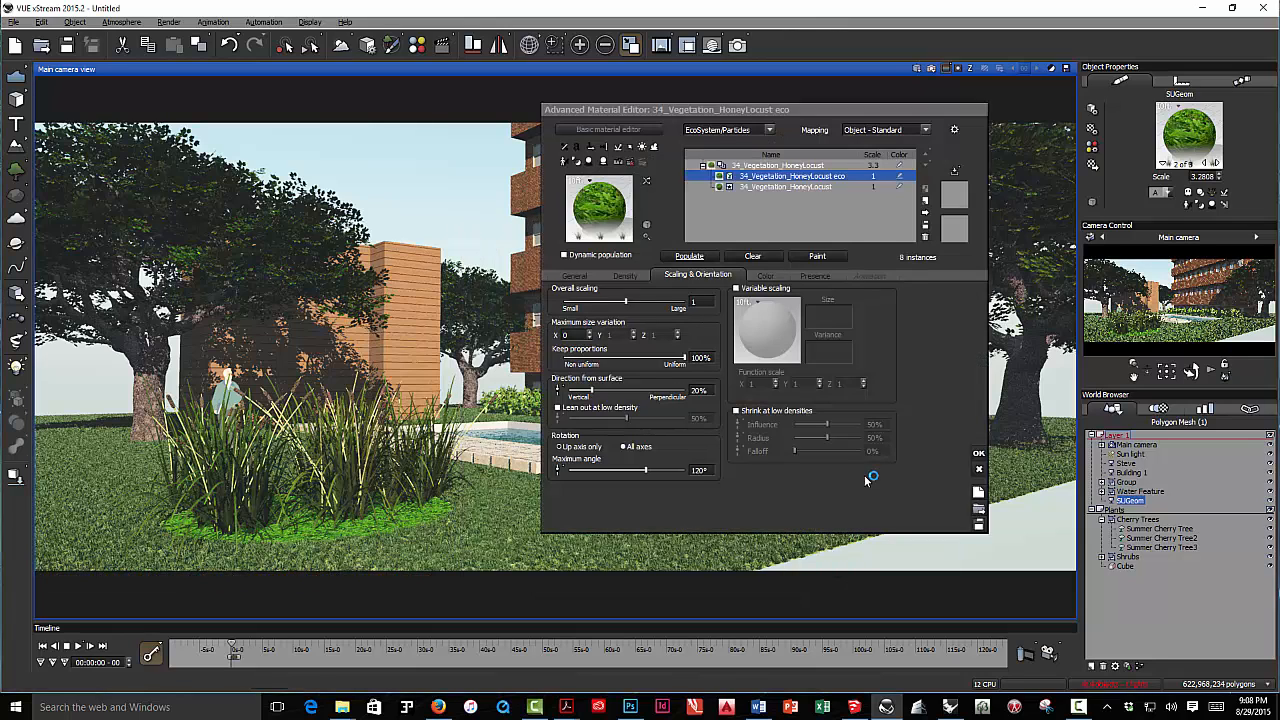
# Step: Reduce the reeds EcoSystem's overall scaling to 0.532, clear the old instances and repopulate the bed
pyautogui.moveTo(798, 108); pyautogui.dragTo(748, 109)
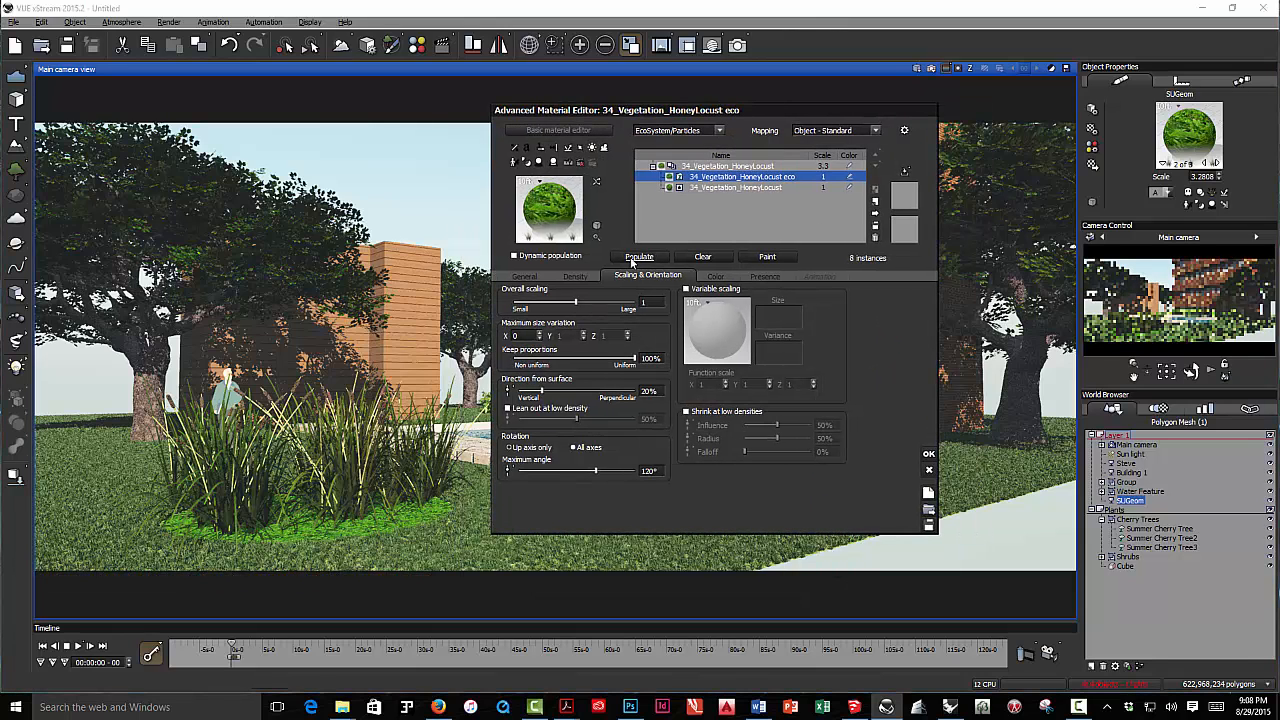
pyautogui.click(580, 276)
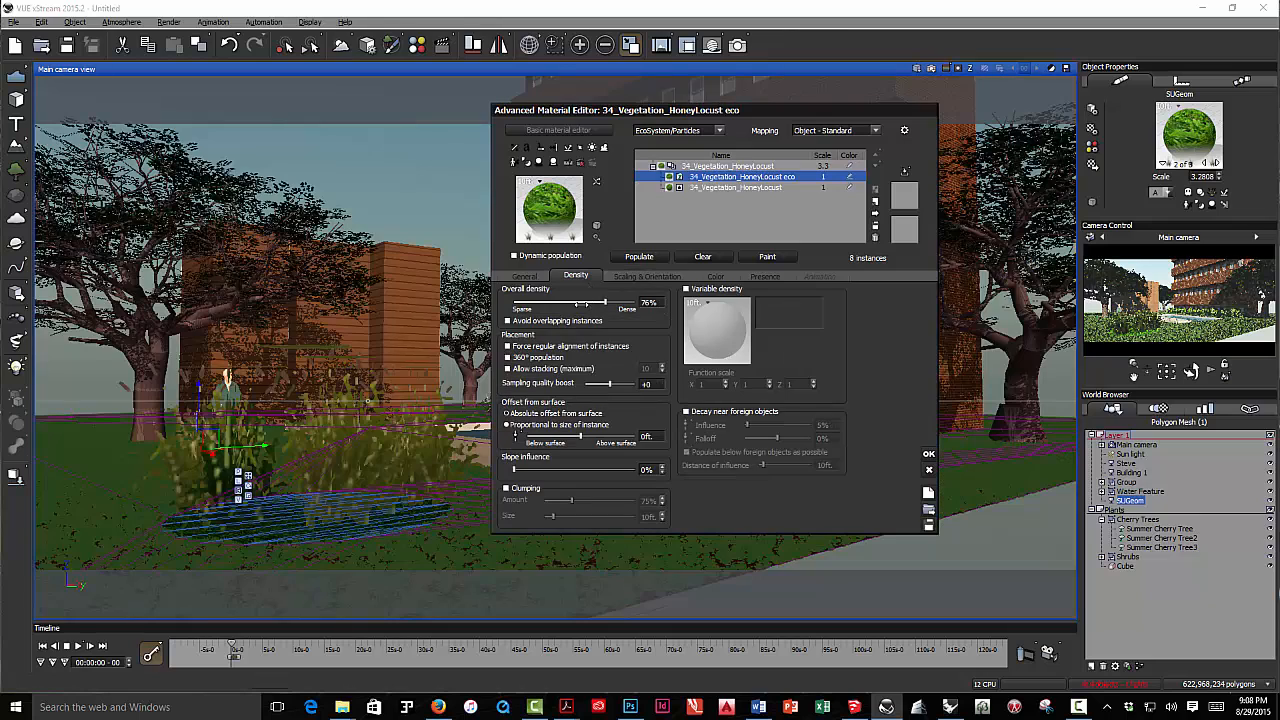
pyautogui.moveTo(608, 302); pyautogui.dragTo(560, 302)
pyautogui.click(630, 275)
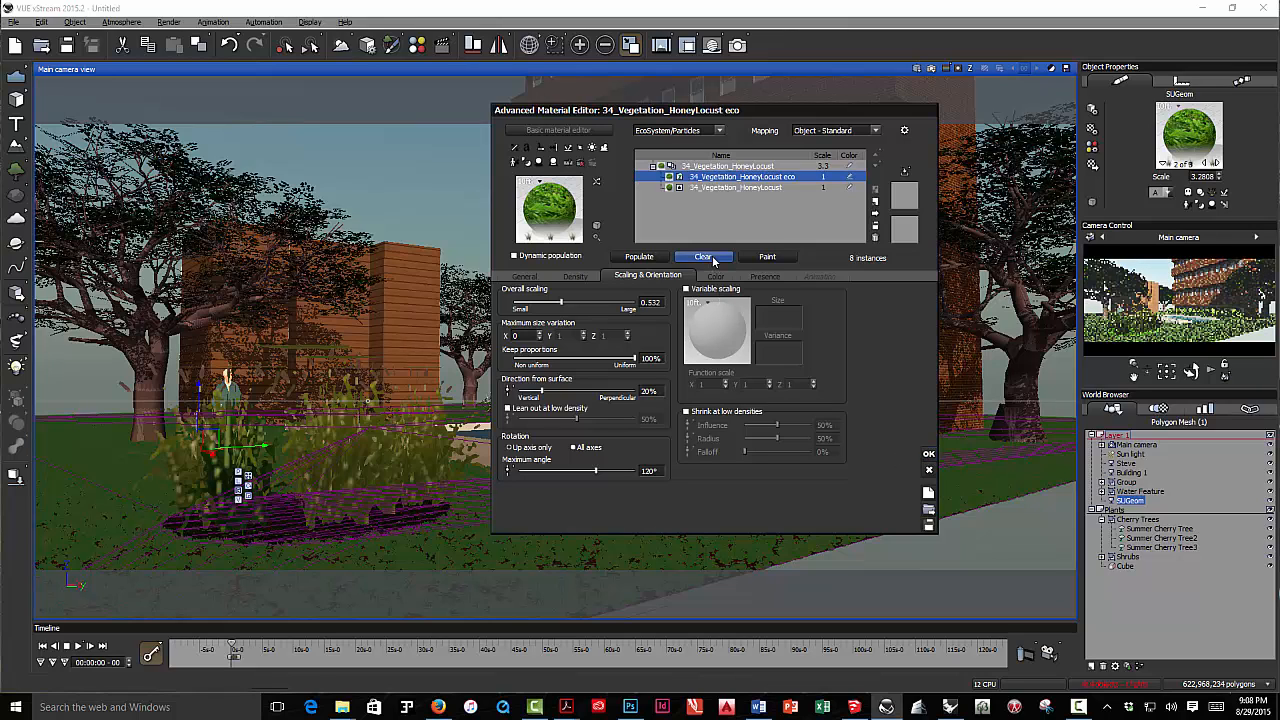
pyautogui.click(712, 257)
pyautogui.click(650, 257)
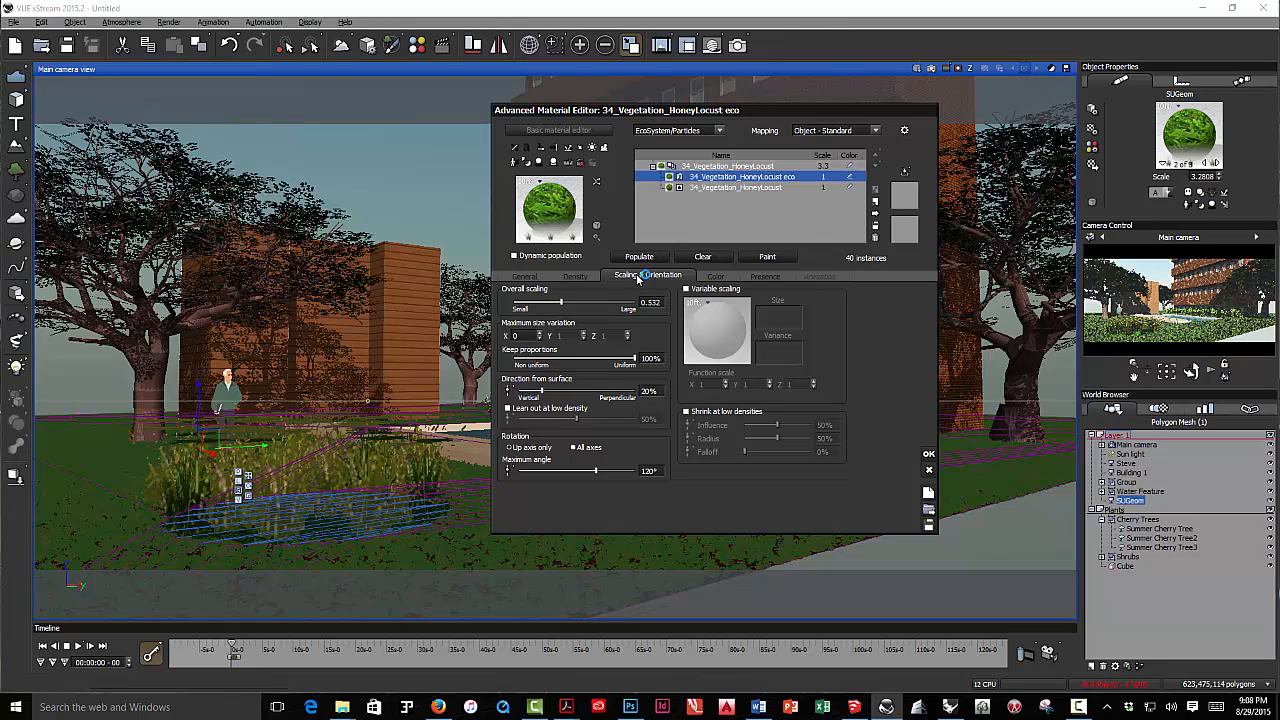
# Step: Raise the reeds EcoSystem's overall density to 90%, clearing the old instances and repopulating
pyautogui.click(578, 276)
pyautogui.moveTo(613, 302); pyautogui.dragTo(620, 302)
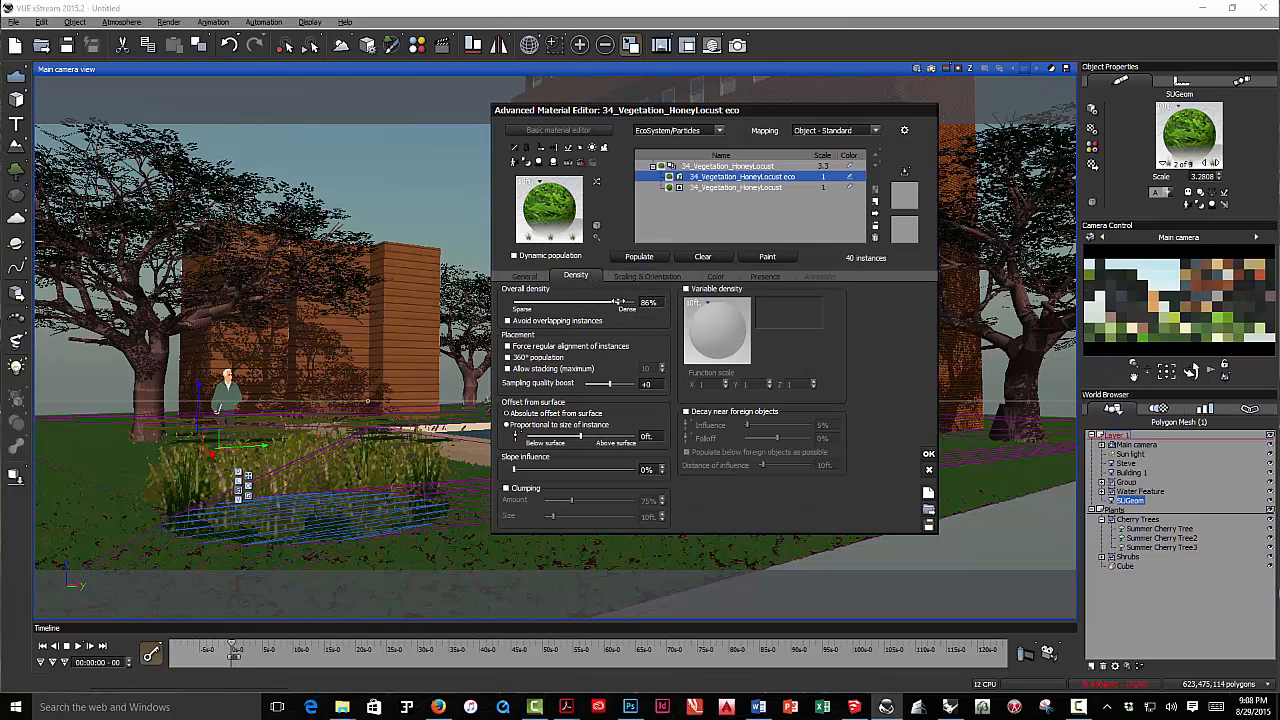
pyautogui.click(645, 257)
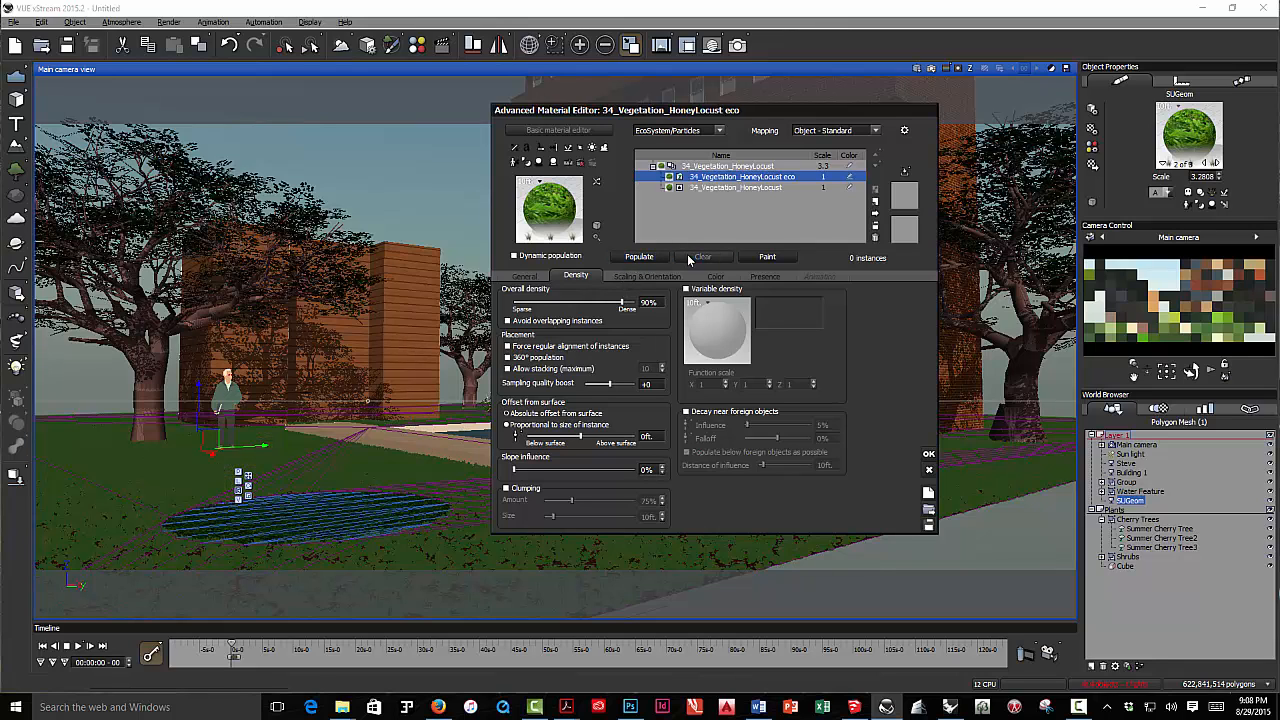
# Step: Confirm the reeds material and render the main camera view, accepting the default post render options
pyautogui.click(929, 455)
pyautogui.click(931, 67)
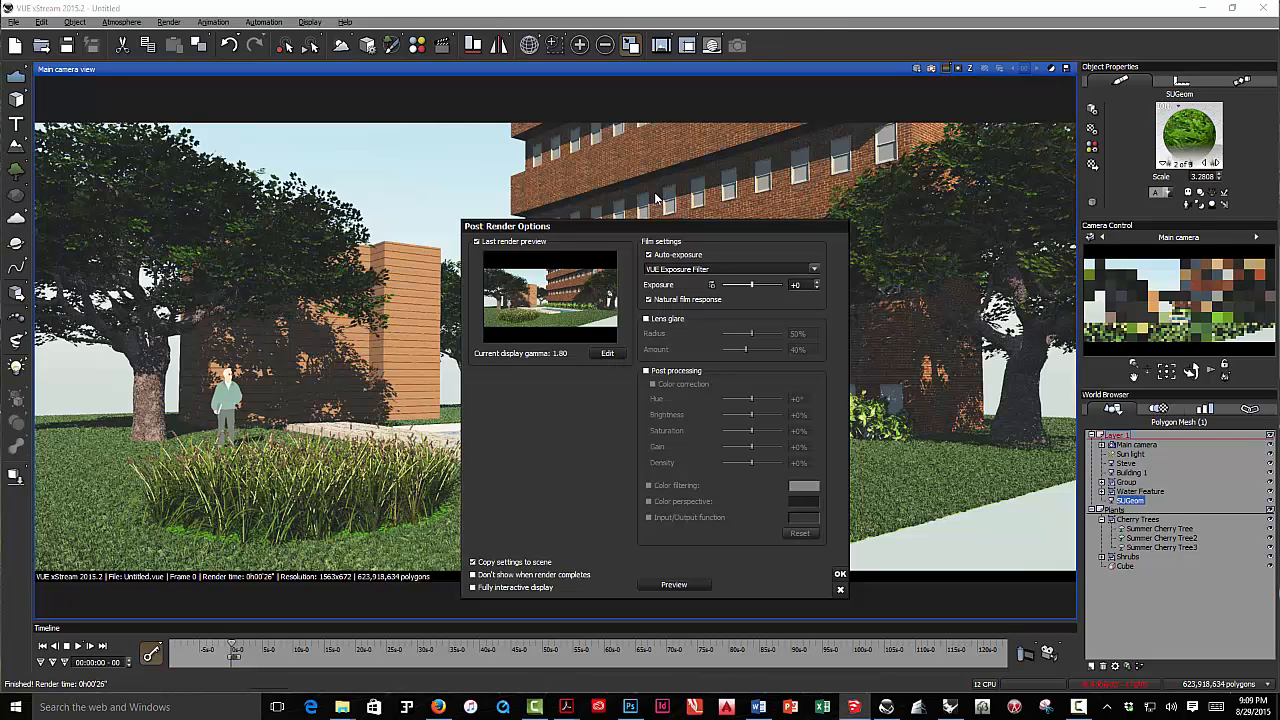
pyautogui.press('Return')
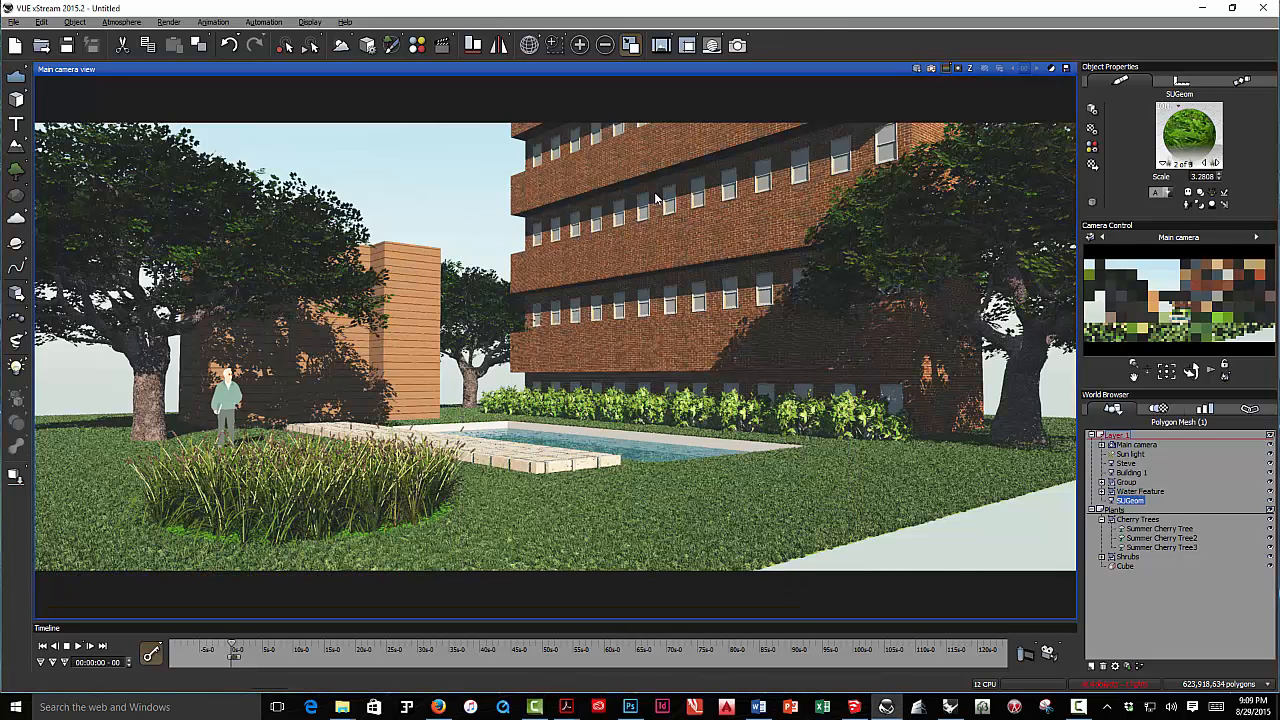
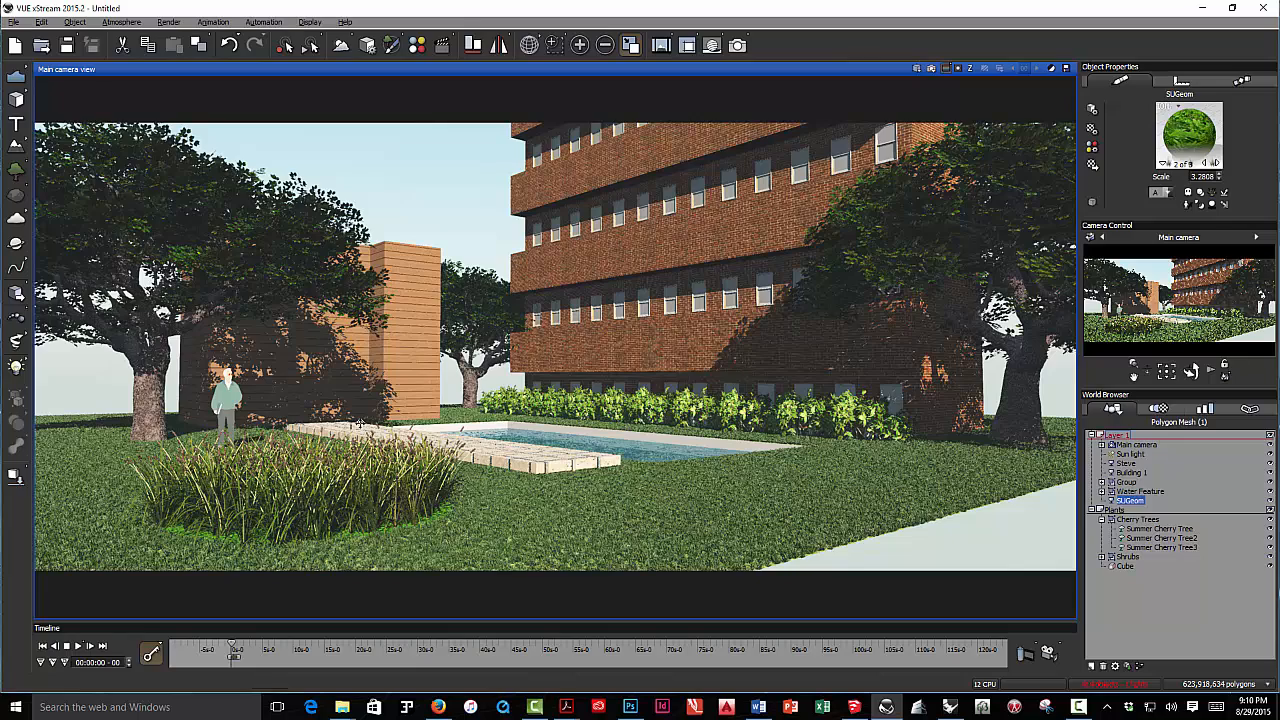
# Step: Restore the four-view layout and enlarge the main camera and front views slightly in height
pyautogui.doubleClick(766, 66)
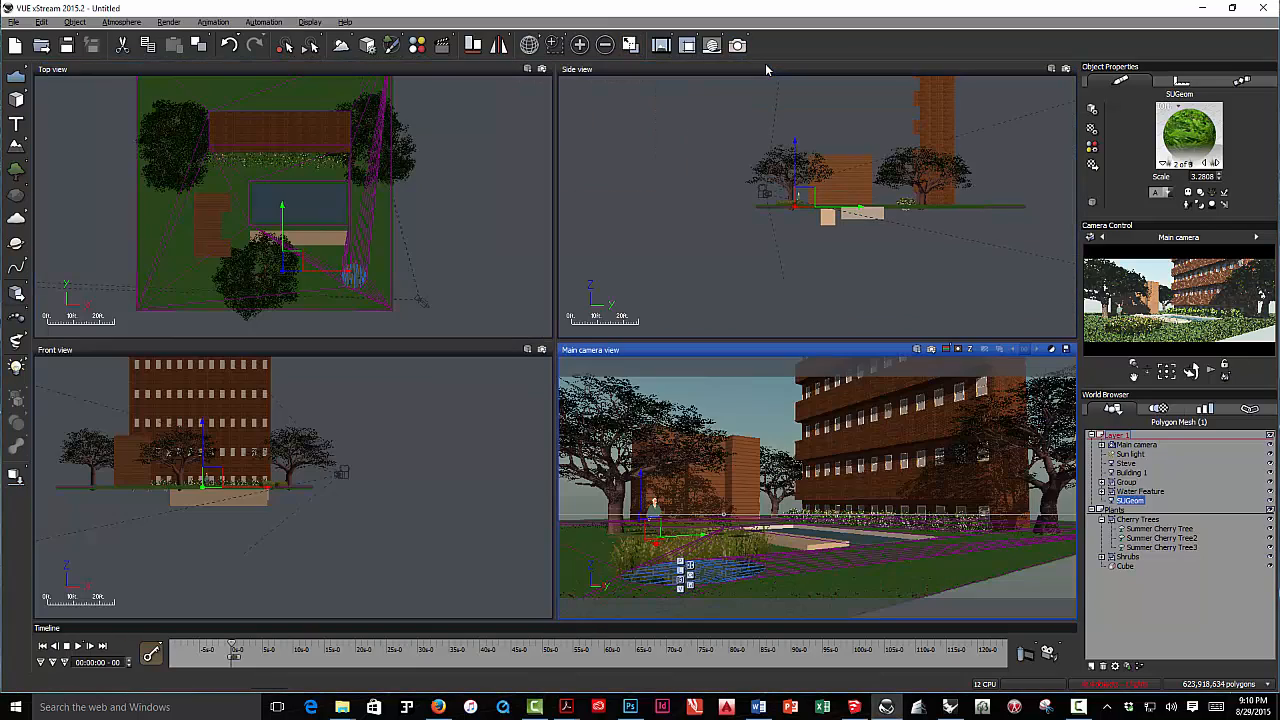
pyautogui.moveTo(763, 341); pyautogui.dragTo(754, 318)
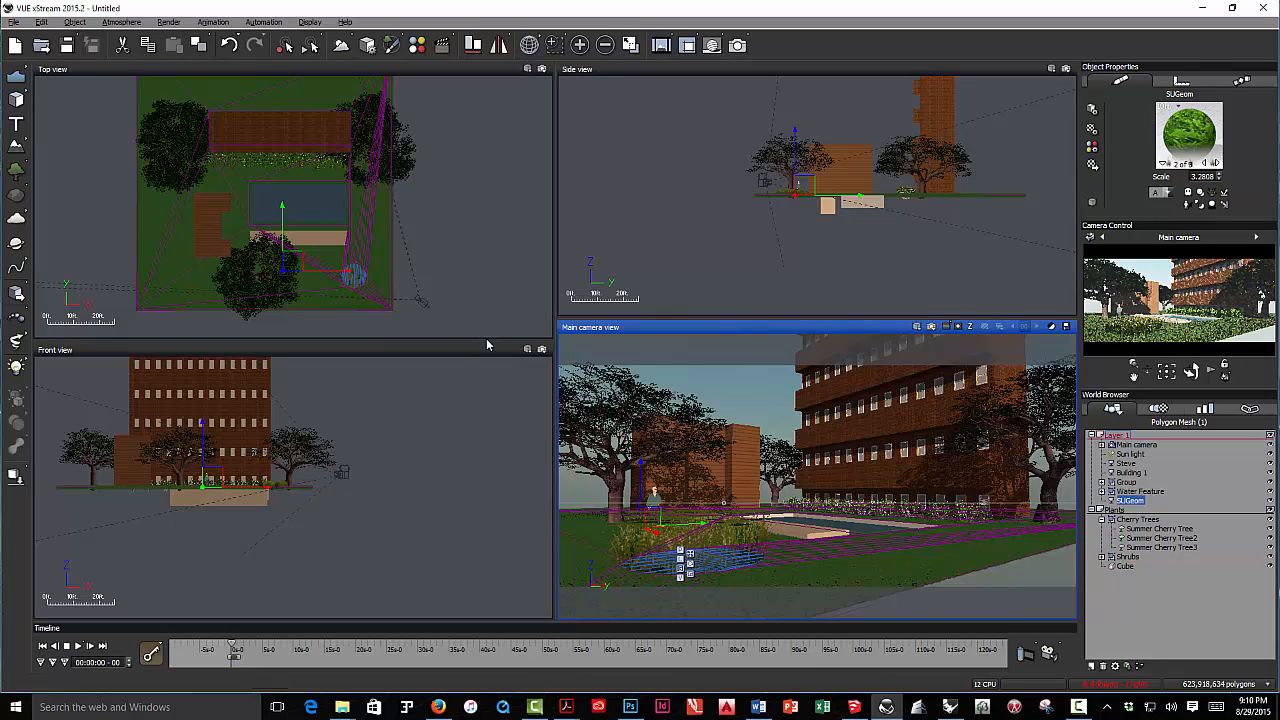
pyautogui.moveTo(493, 339); pyautogui.dragTo(499, 317)
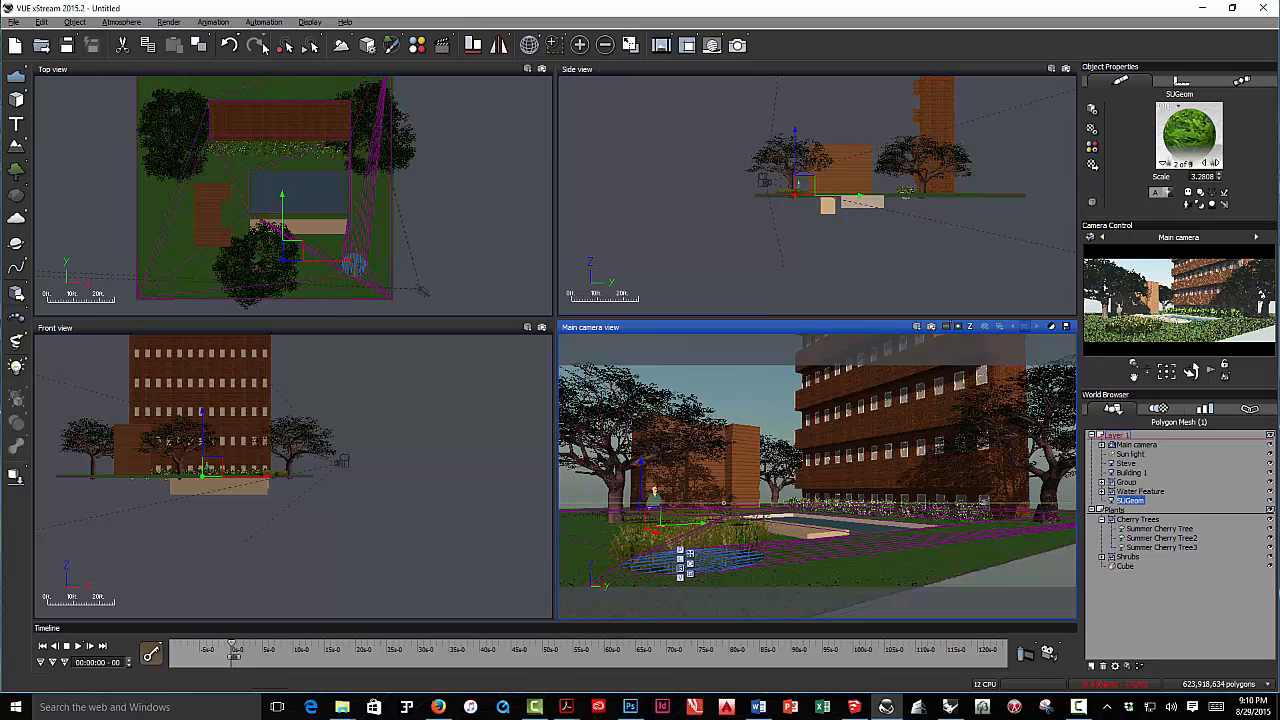
# Step: Create a new scene from a template without saving the current one
pyautogui.click(15, 22)
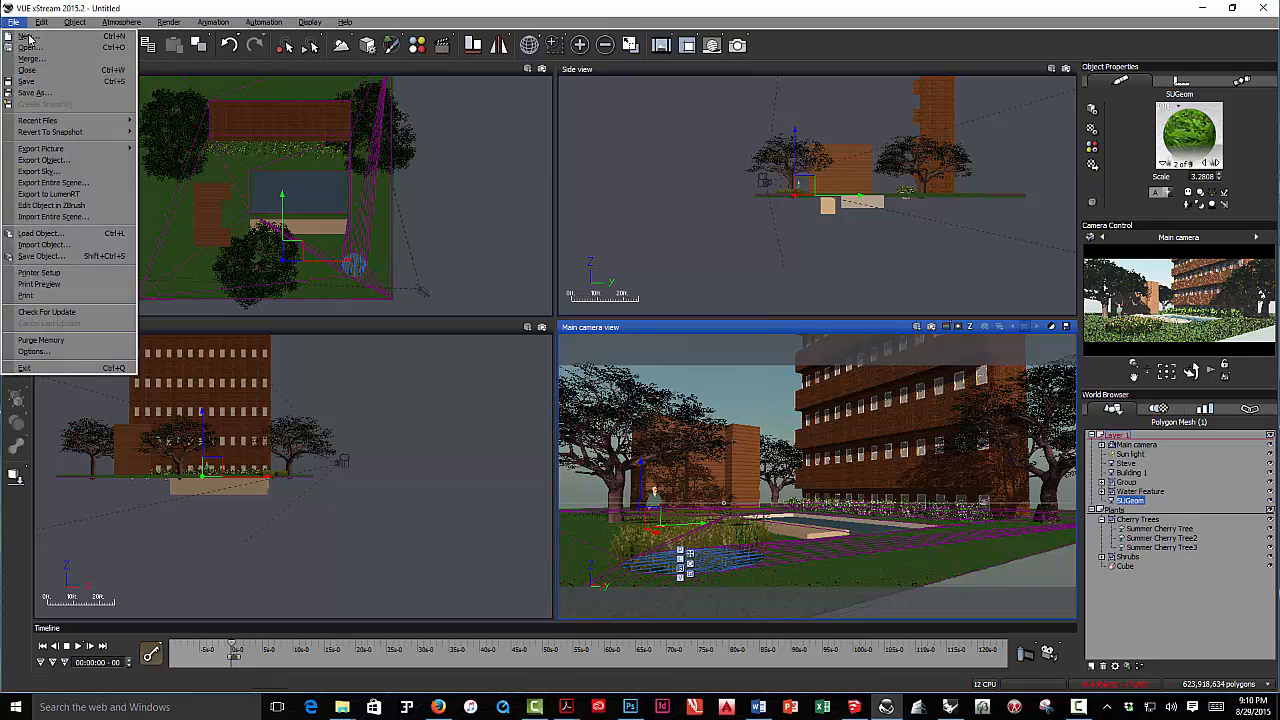
pyautogui.click(29, 37)
pyautogui.doubleClick(459, 236)
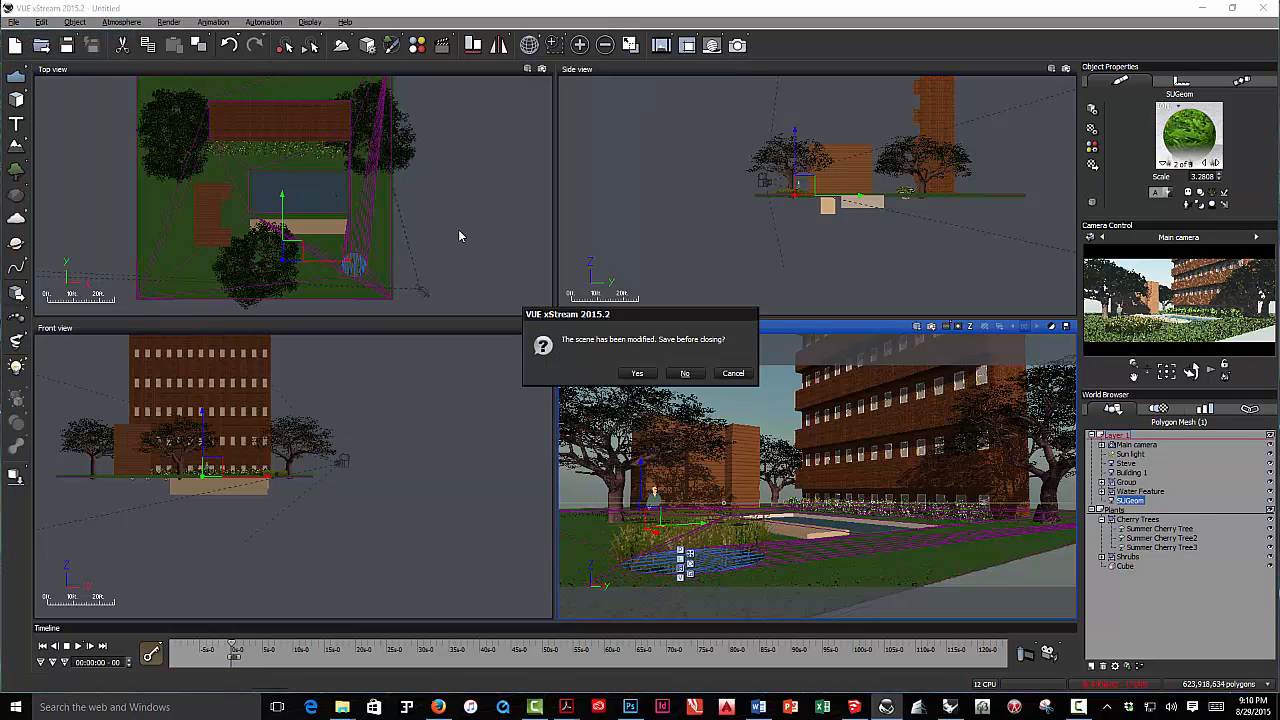
pyautogui.click(685, 373)
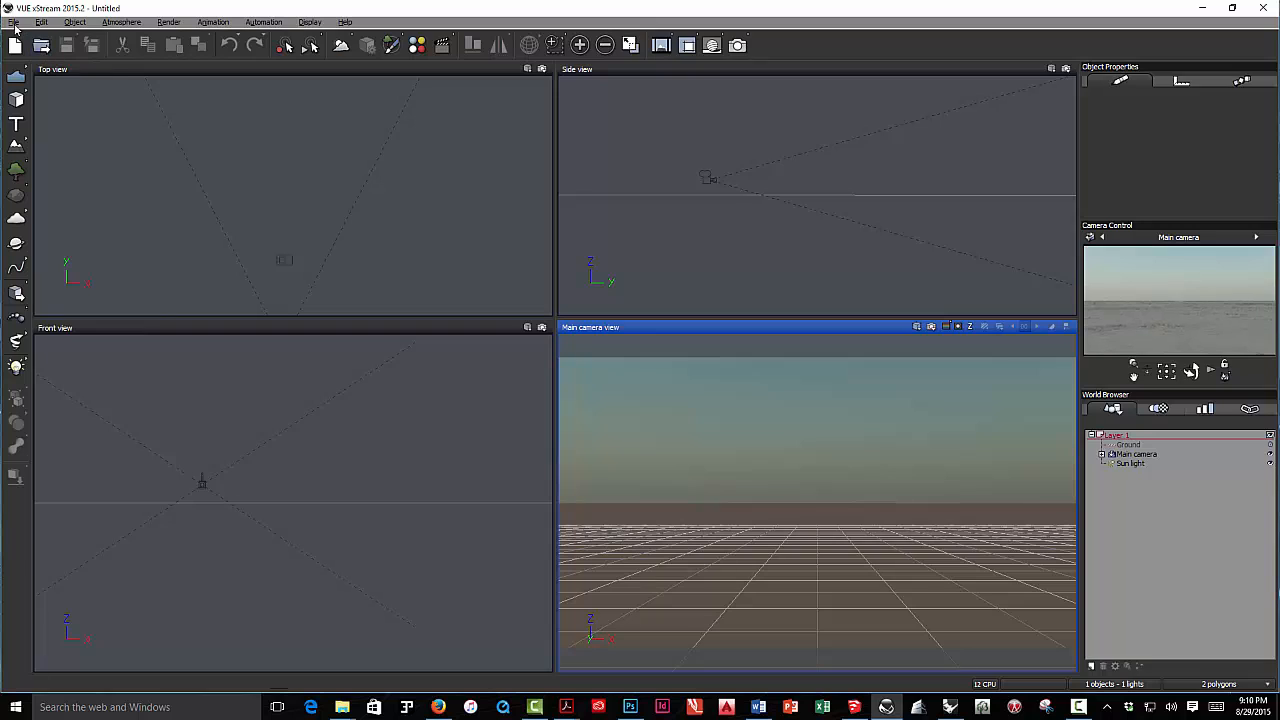
# Step: Import the object file Rhino - 3DS Export revised.3ds from the SketchUp and Rhino Files folder
pyautogui.click(253, 22)
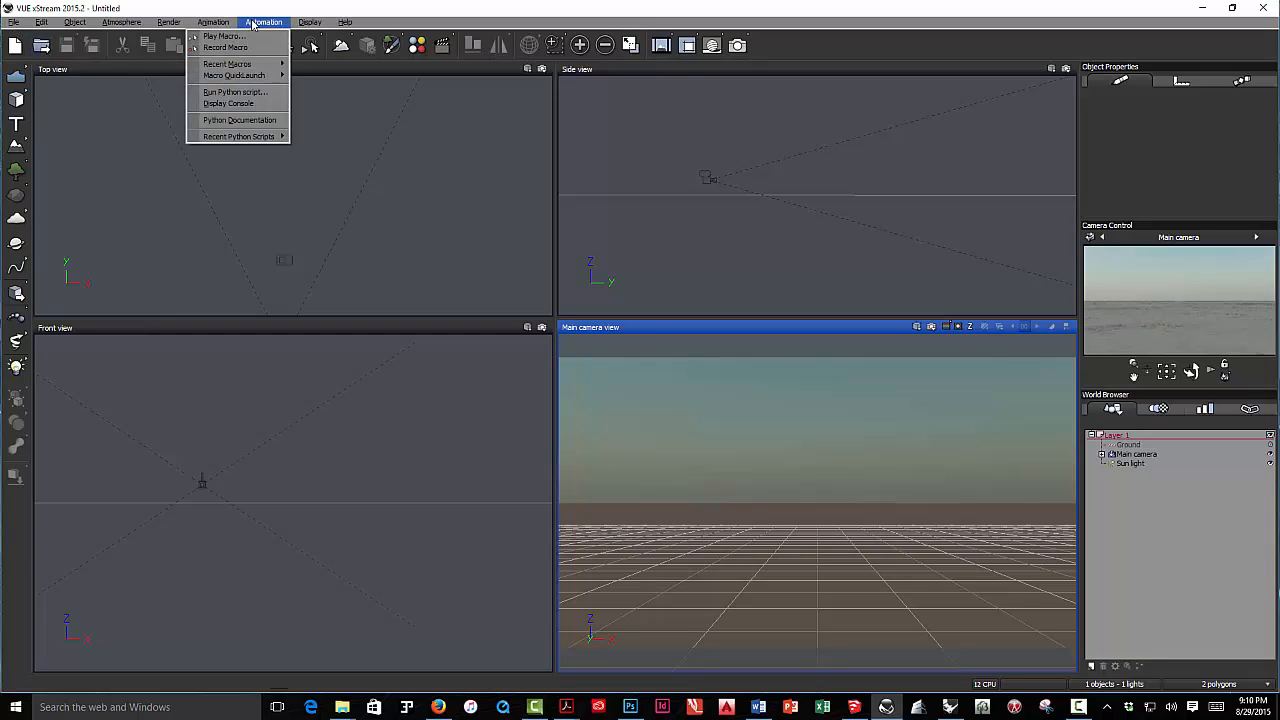
pyautogui.click(253, 22)
pyautogui.click(12, 22)
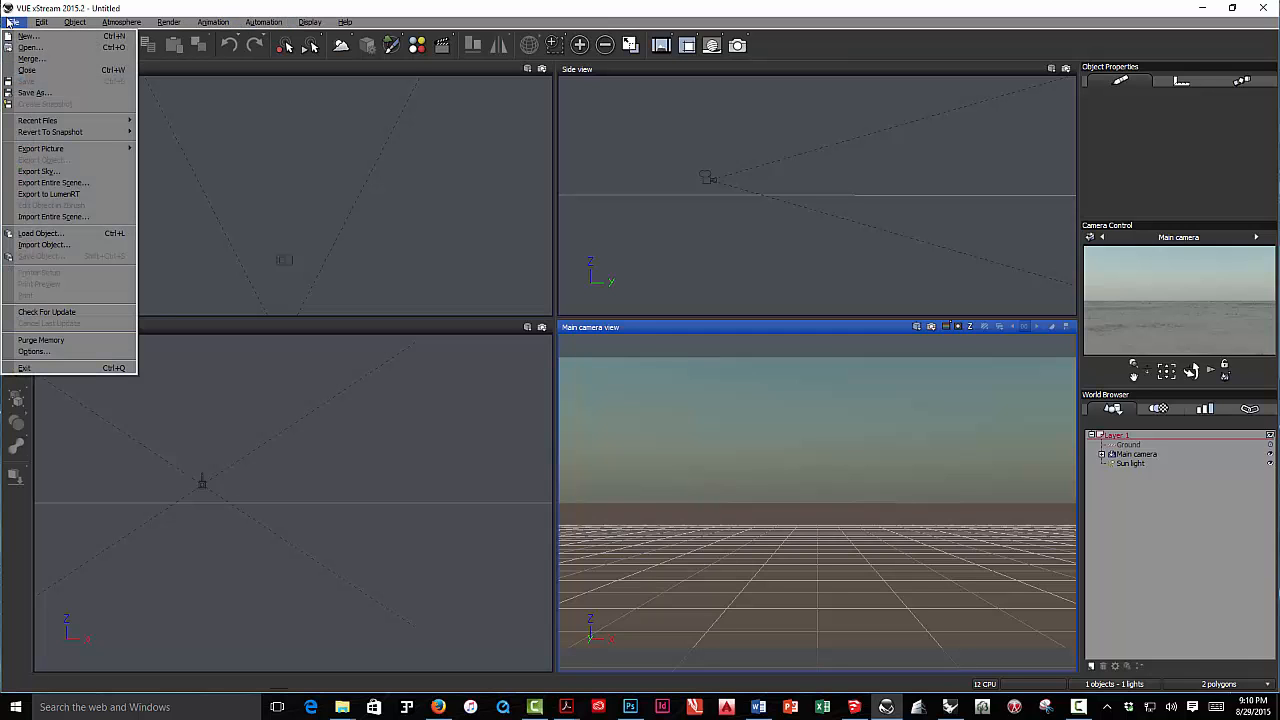
pyautogui.click(100, 245)
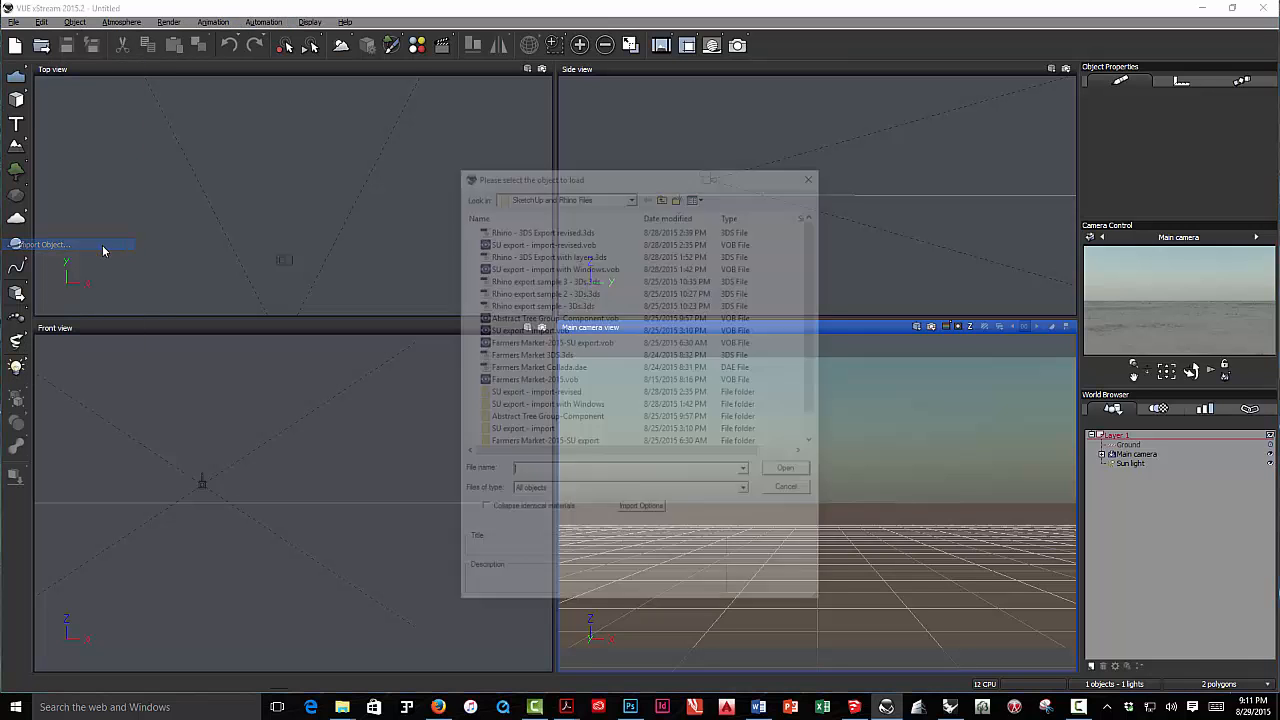
pyautogui.click(585, 232)
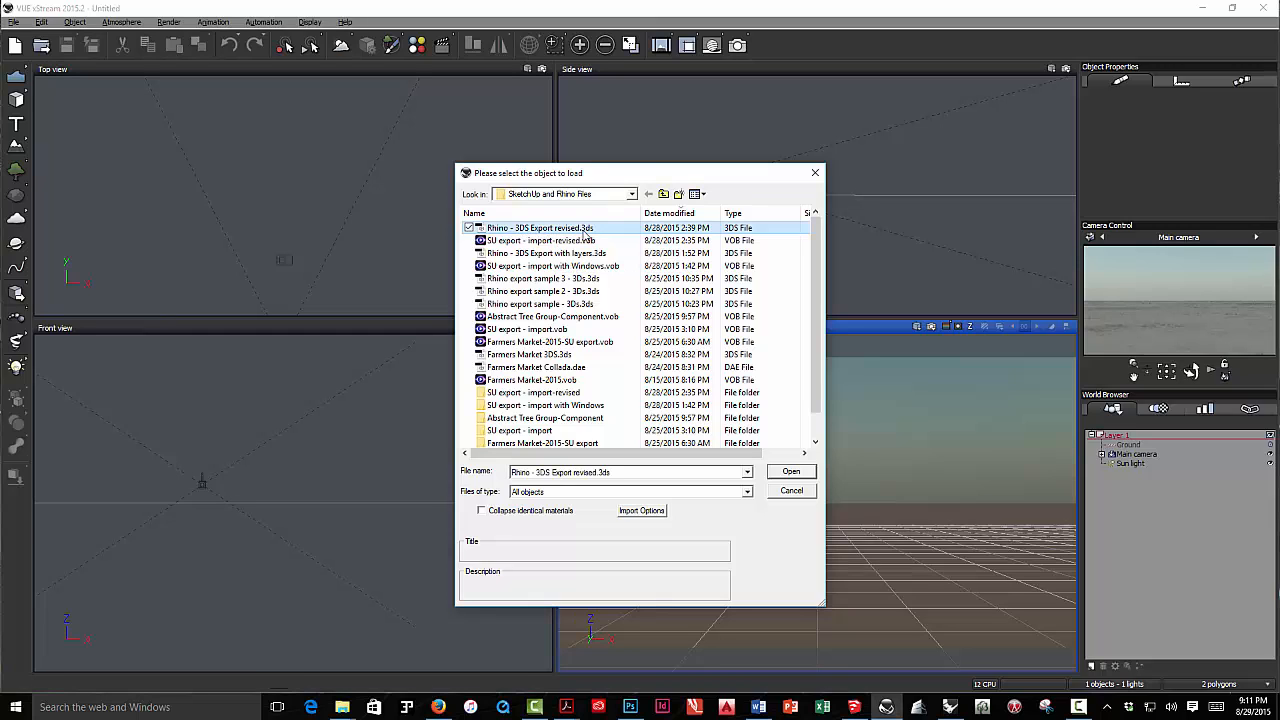
pyautogui.click(791, 472)
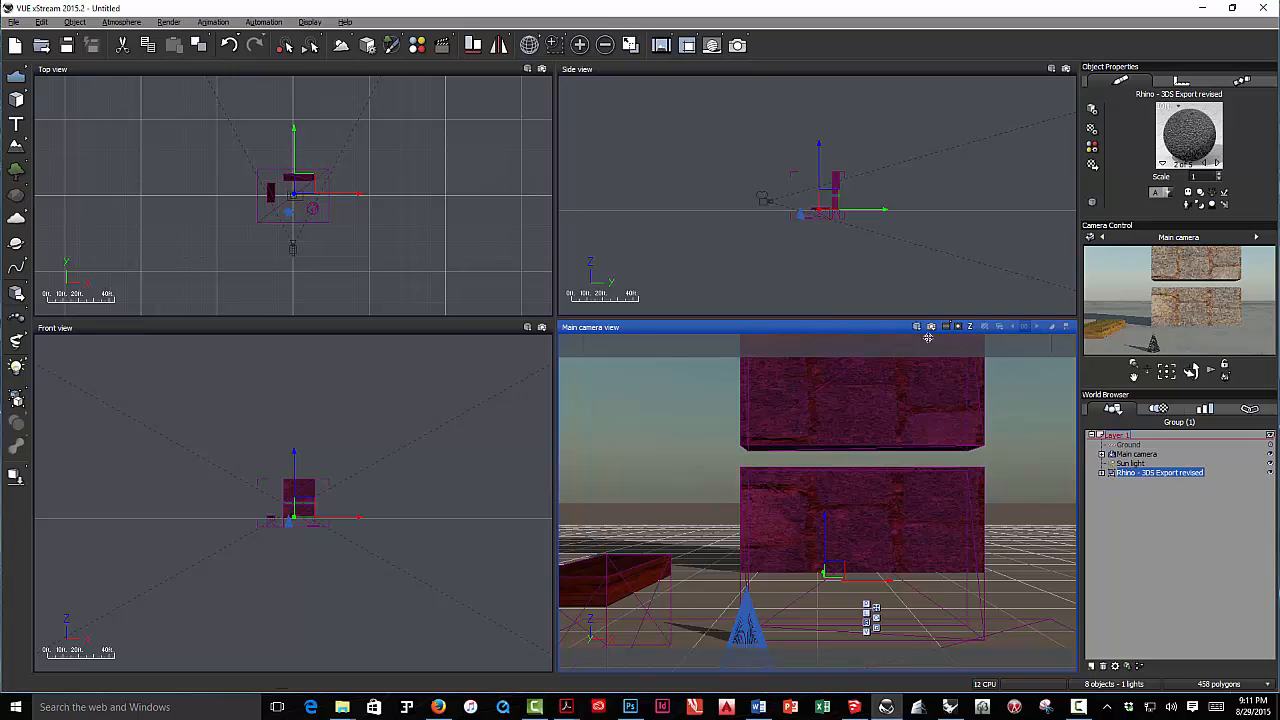
# Step: Reposition and turn the main camera to frame the stone wall and wooden block at an angle
pyautogui.click(290, 248)
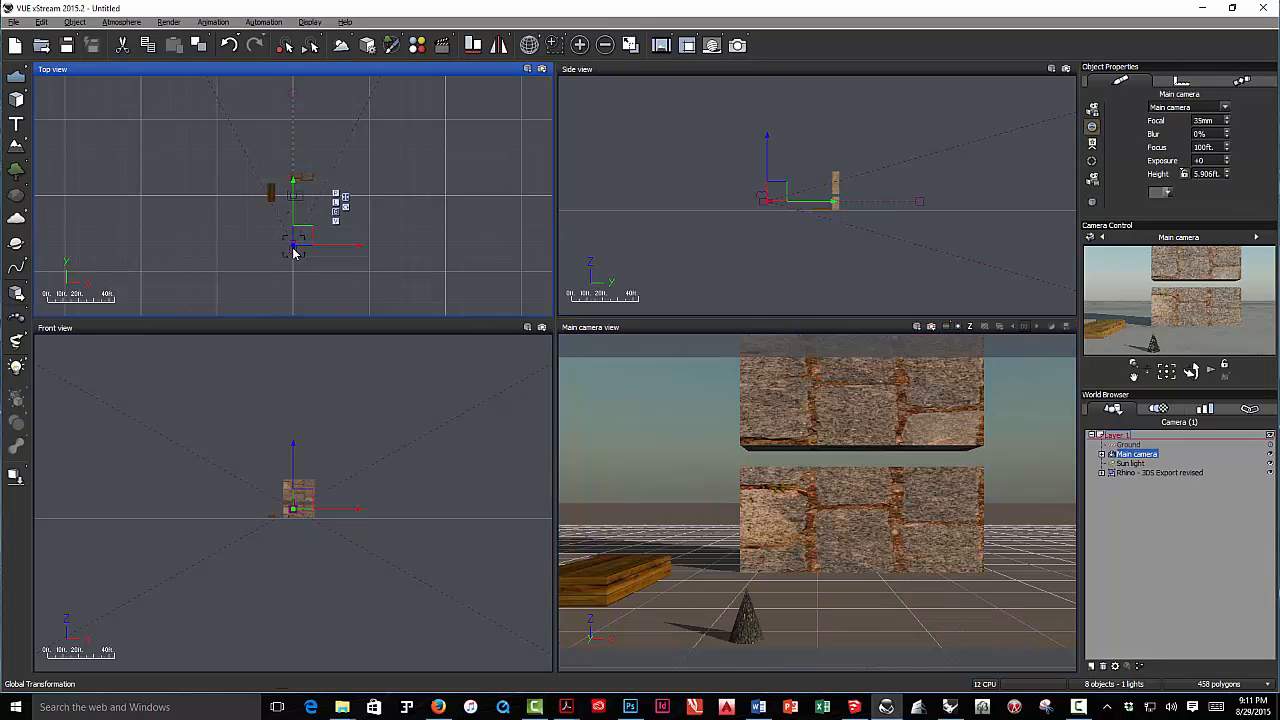
pyautogui.moveTo(306, 254); pyautogui.dragTo(340, 246)
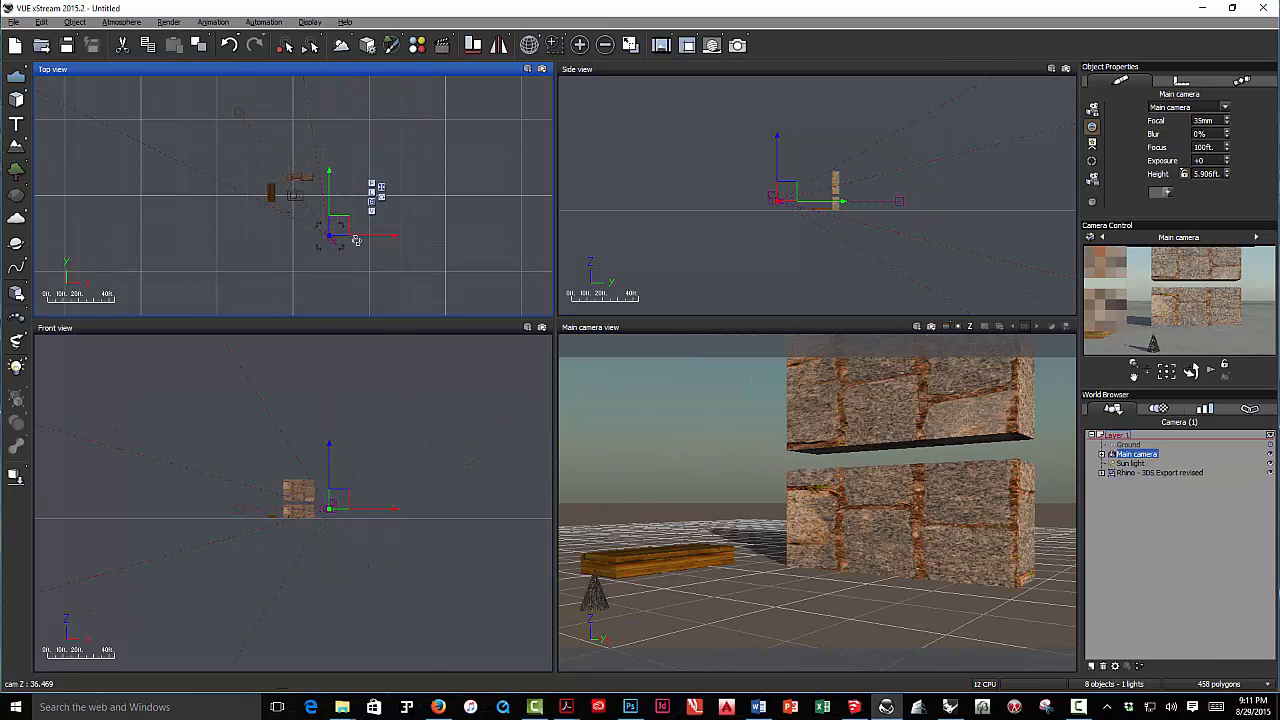
pyautogui.moveTo(337, 229); pyautogui.dragTo(332, 220)
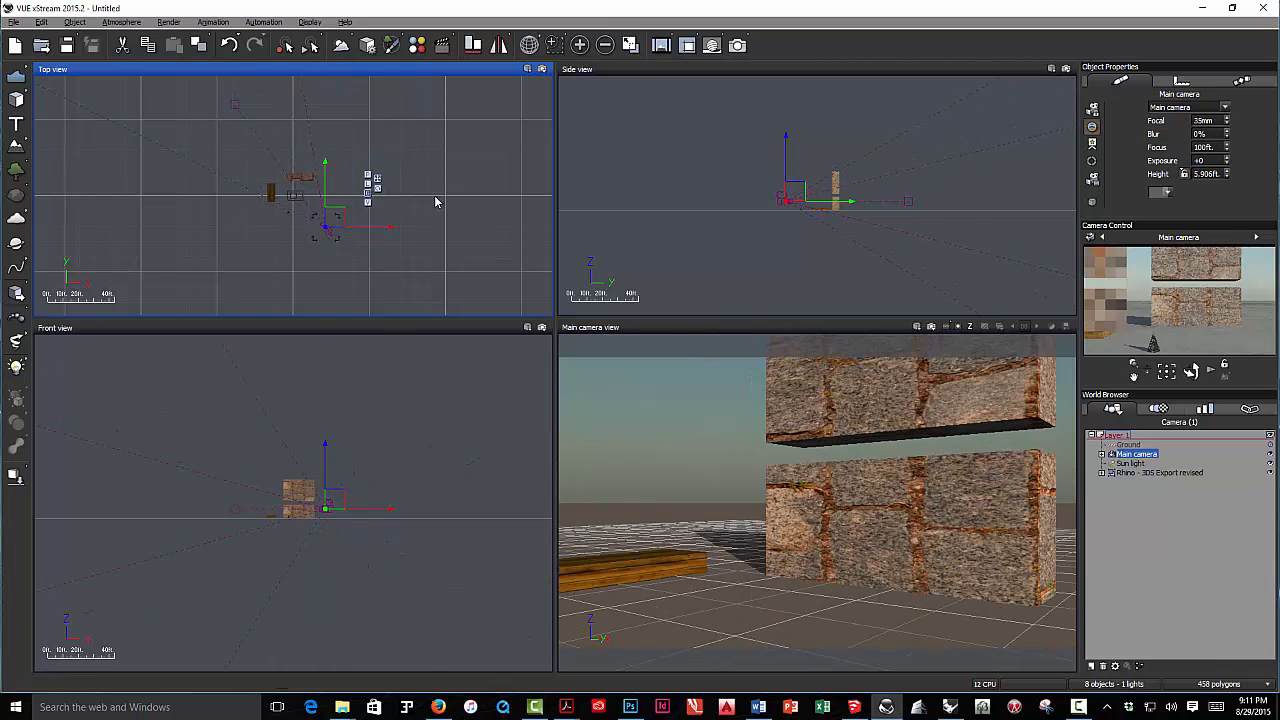
pyautogui.moveTo(786, 151); pyautogui.dragTo(783, 154)
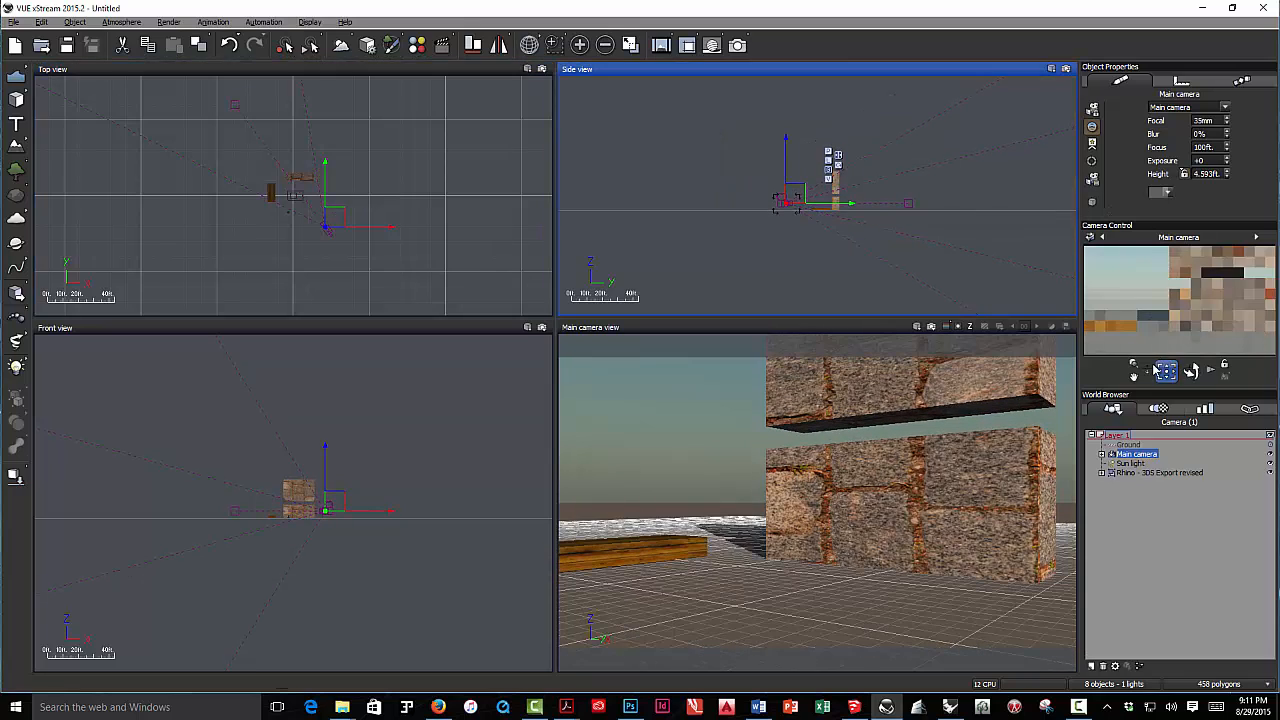
pyautogui.moveTo(1147, 370); pyautogui.dragTo(1147, 405)
# Step: Delete the Ground plane, then lower the main camera to about -2 ft and move it closer to the model
pyautogui.click(1140, 444)
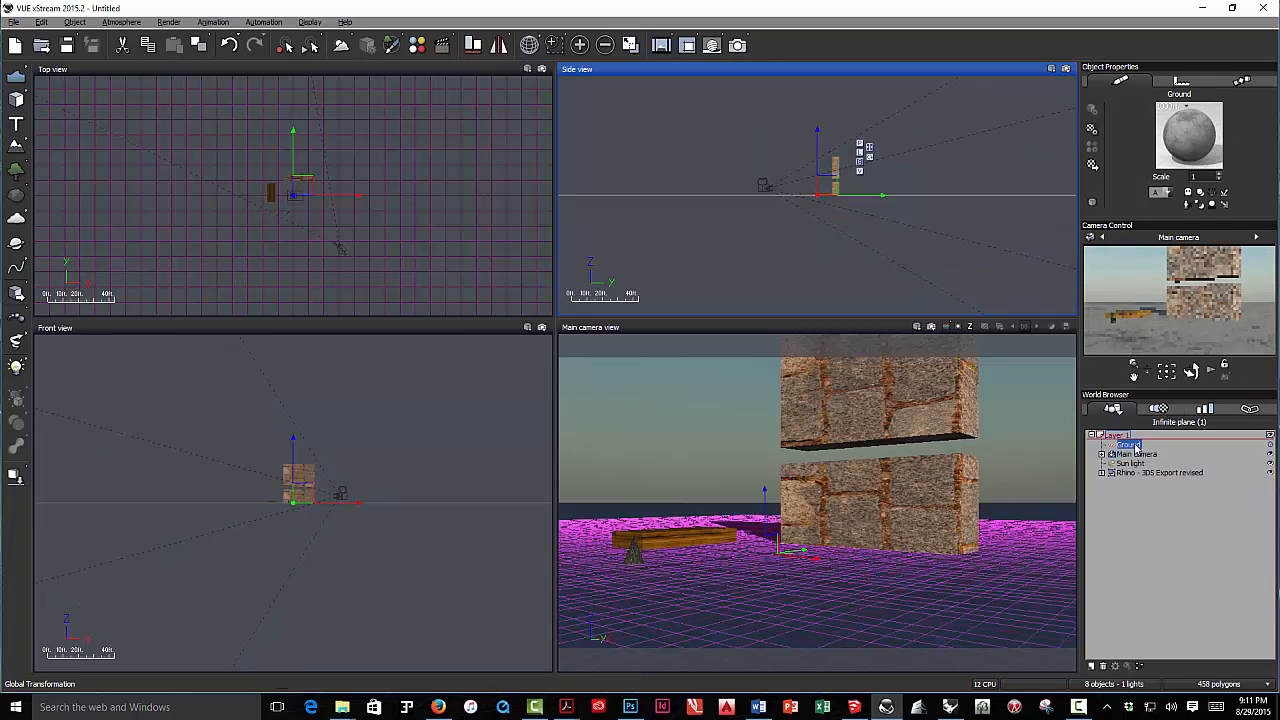
pyautogui.press('Delete')
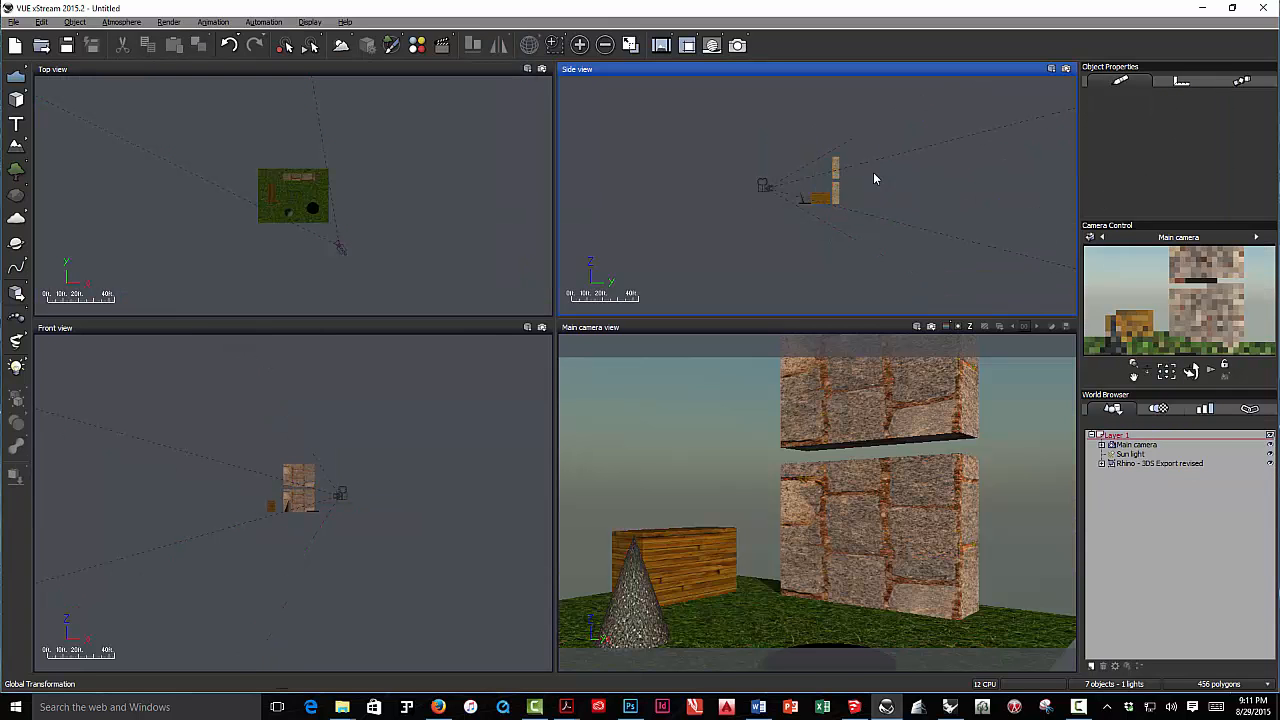
pyautogui.click(765, 187)
pyautogui.moveTo(761, 142); pyautogui.dragTo(761, 147)
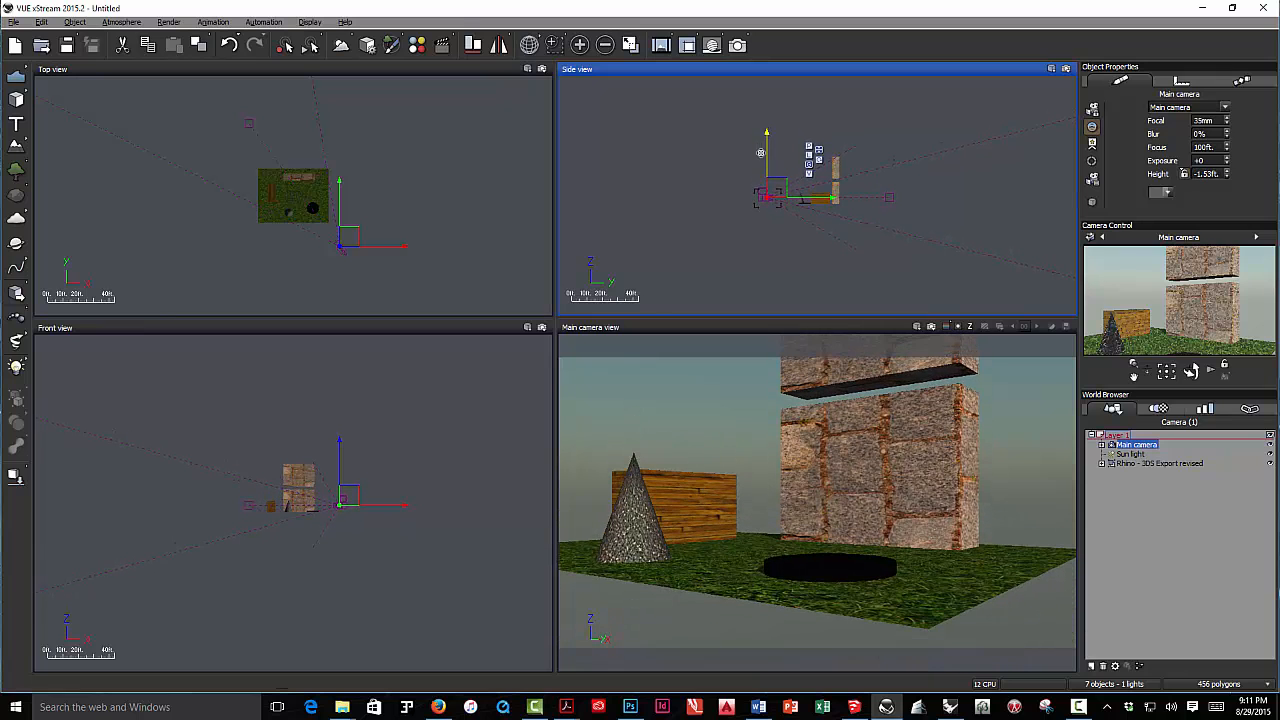
pyautogui.moveTo(1147, 371)
pyautogui.mouseDown()
pyautogui.moveTo(1147, 348)
pyautogui.moveTo(1195, 371)
pyautogui.moveTo(1153, 376)
pyautogui.moveTo(1168, 372)
pyautogui.mouseUp()
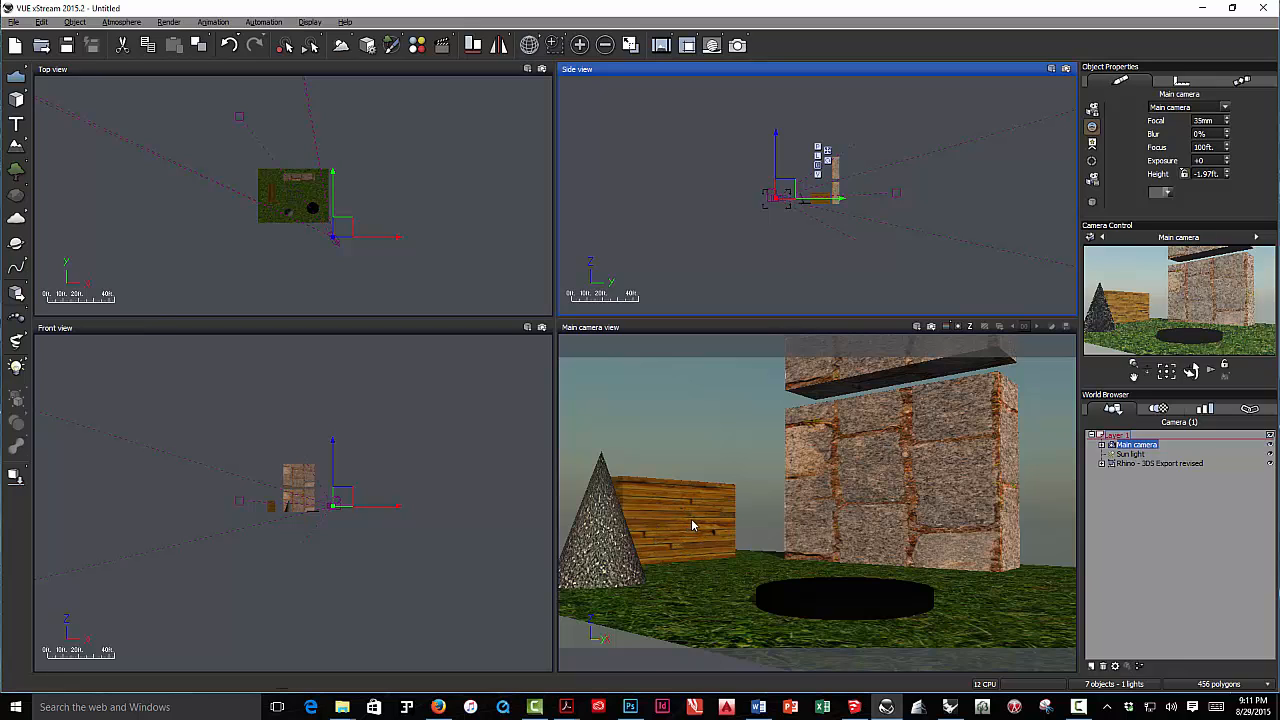
# Step: Expand the imported Rhino - 3DS Export revised group and select the Building O wall mesh within it
pyautogui.click(931, 485)
pyautogui.click(931, 485)
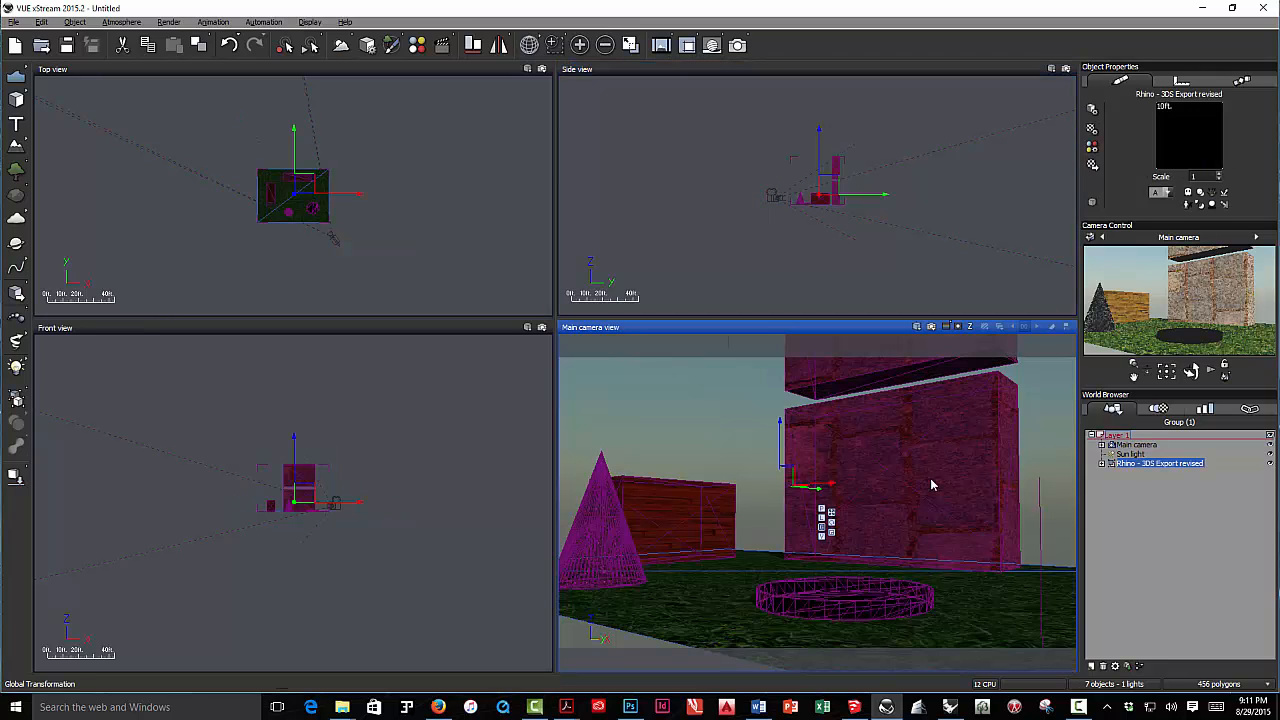
pyautogui.click(1104, 466)
pyautogui.click(1142, 491)
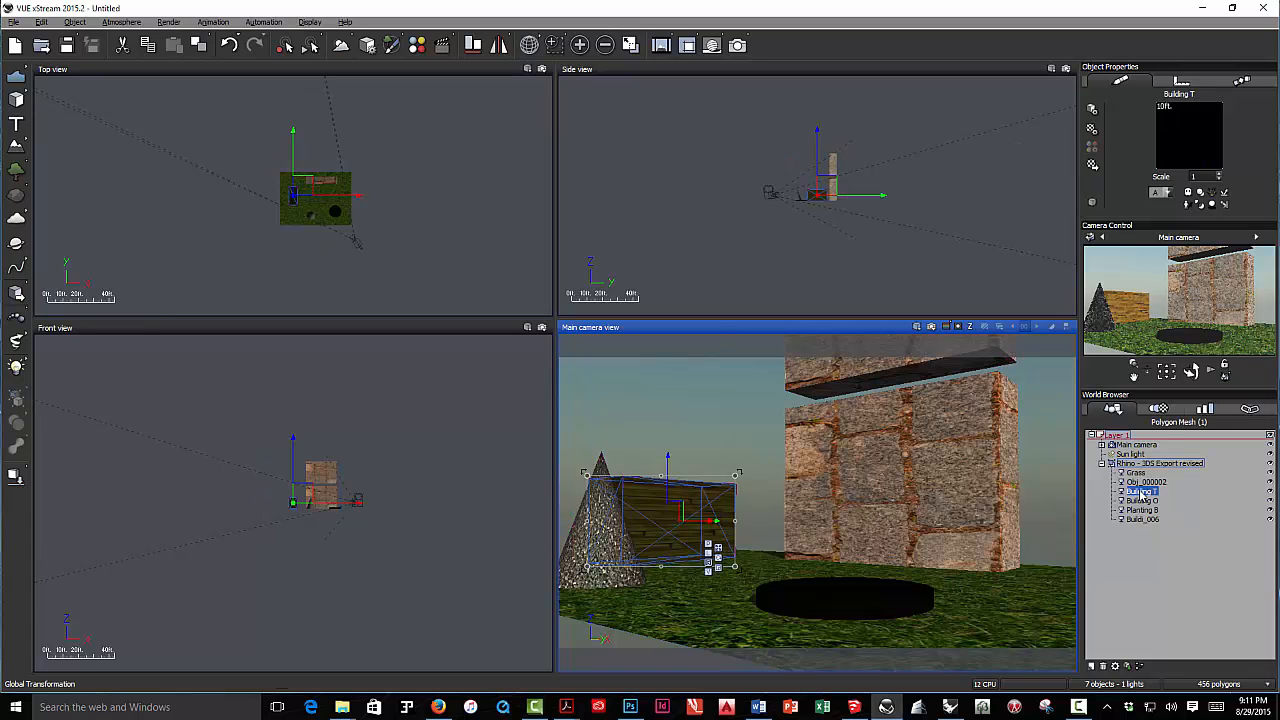
pyautogui.click(1142, 500)
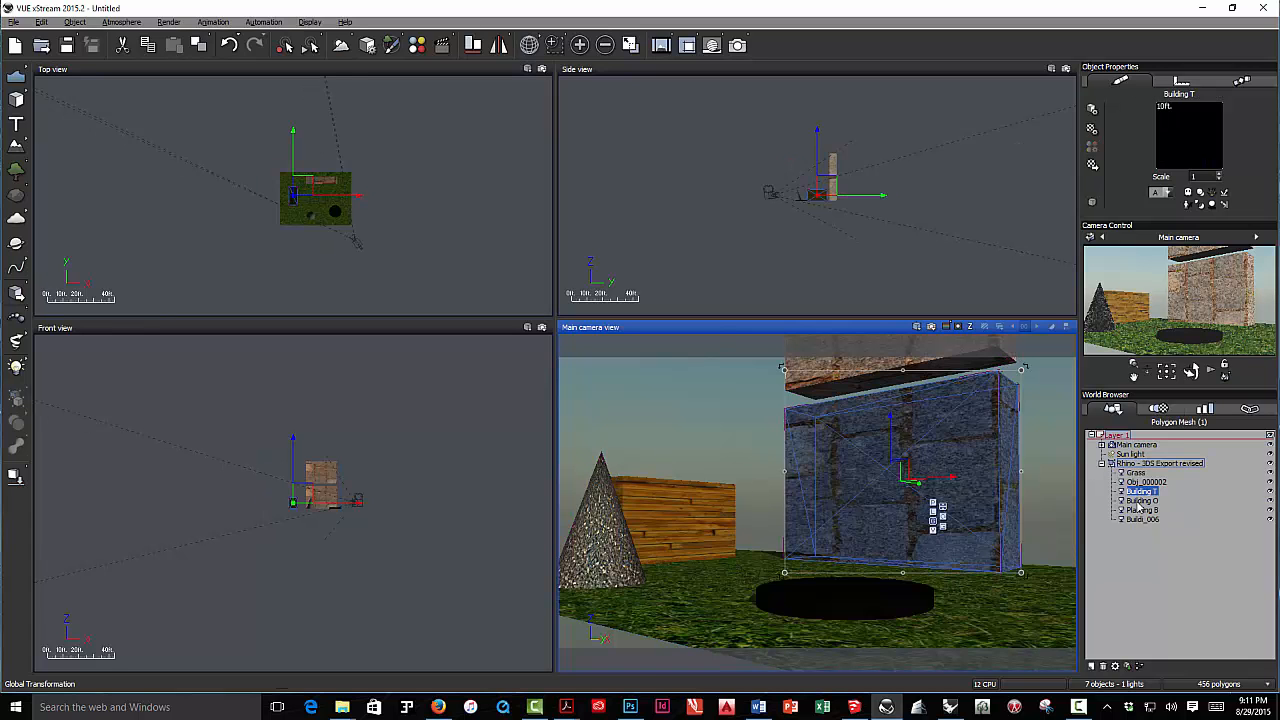
# Step: Set the Cobble Stone material's map scale to 0.25 in X and Y, and render the main camera view with default post render options
pyautogui.doubleClick(1190, 152)
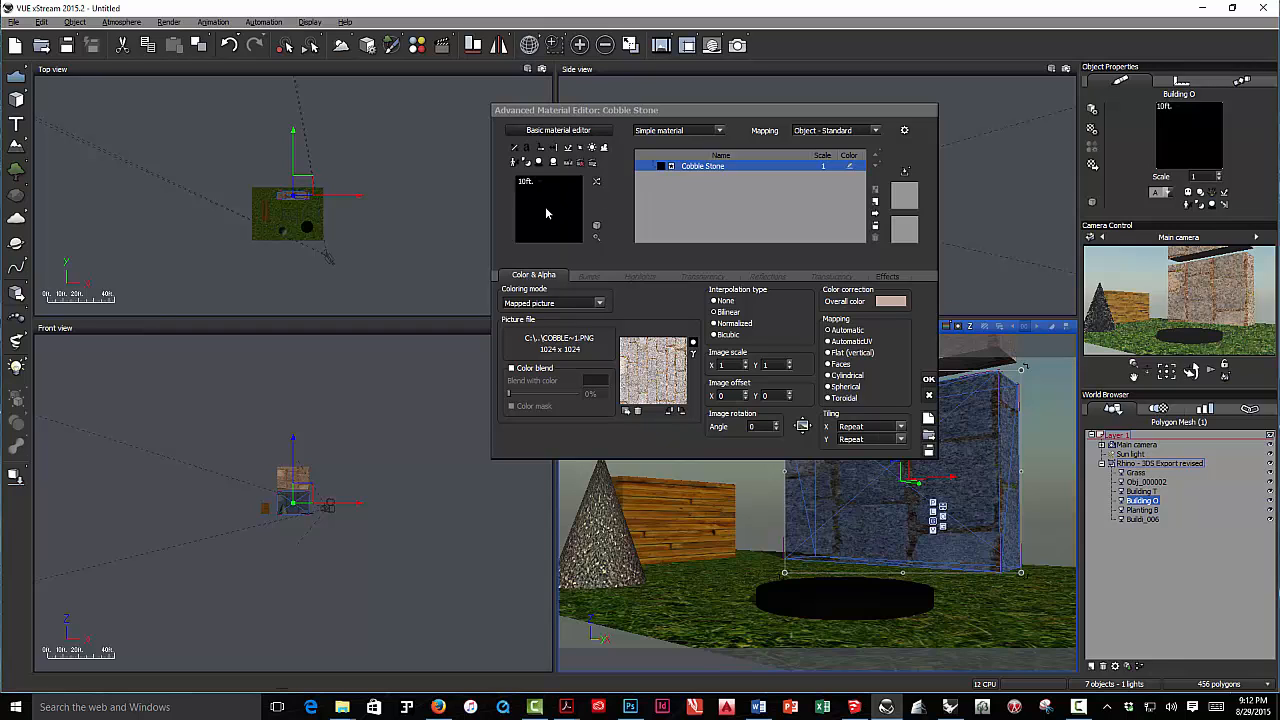
pyautogui.click(572, 130)
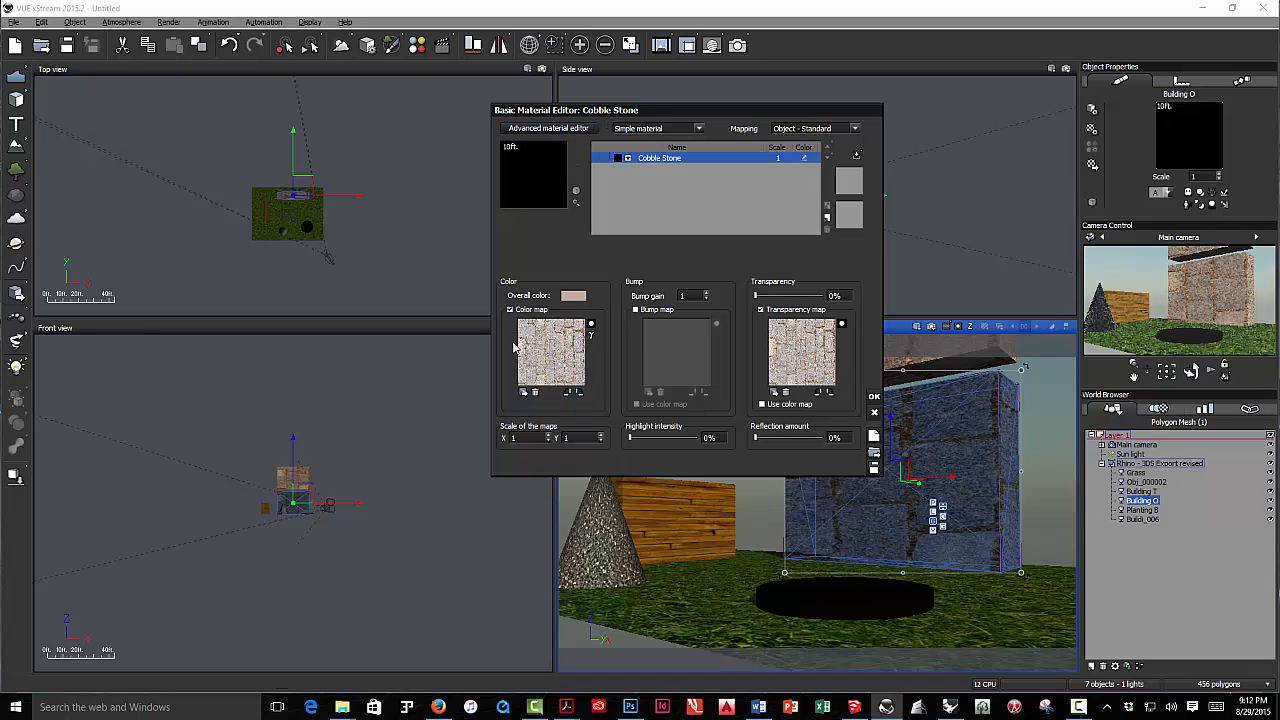
pyautogui.click(535, 440)
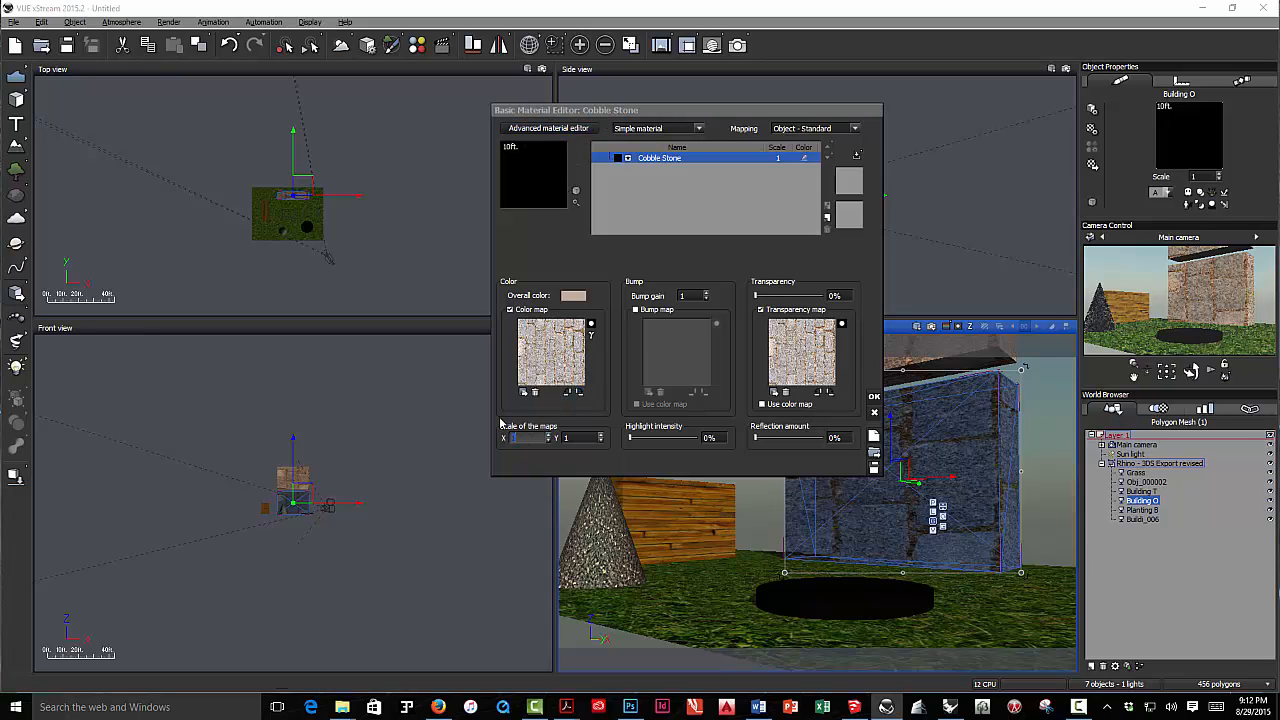
pyautogui.write('0.25')
pyautogui.press('Tab')
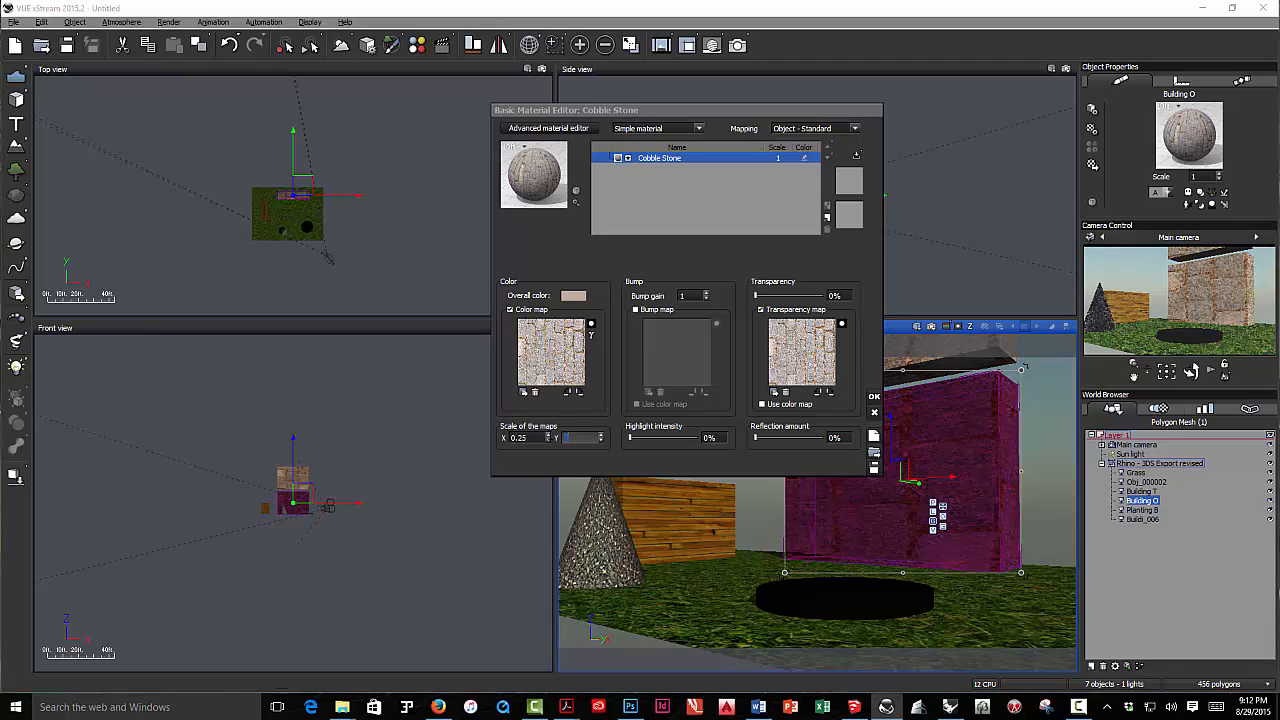
pyautogui.write('.25')
pyautogui.click(874, 399)
pyautogui.click(917, 326)
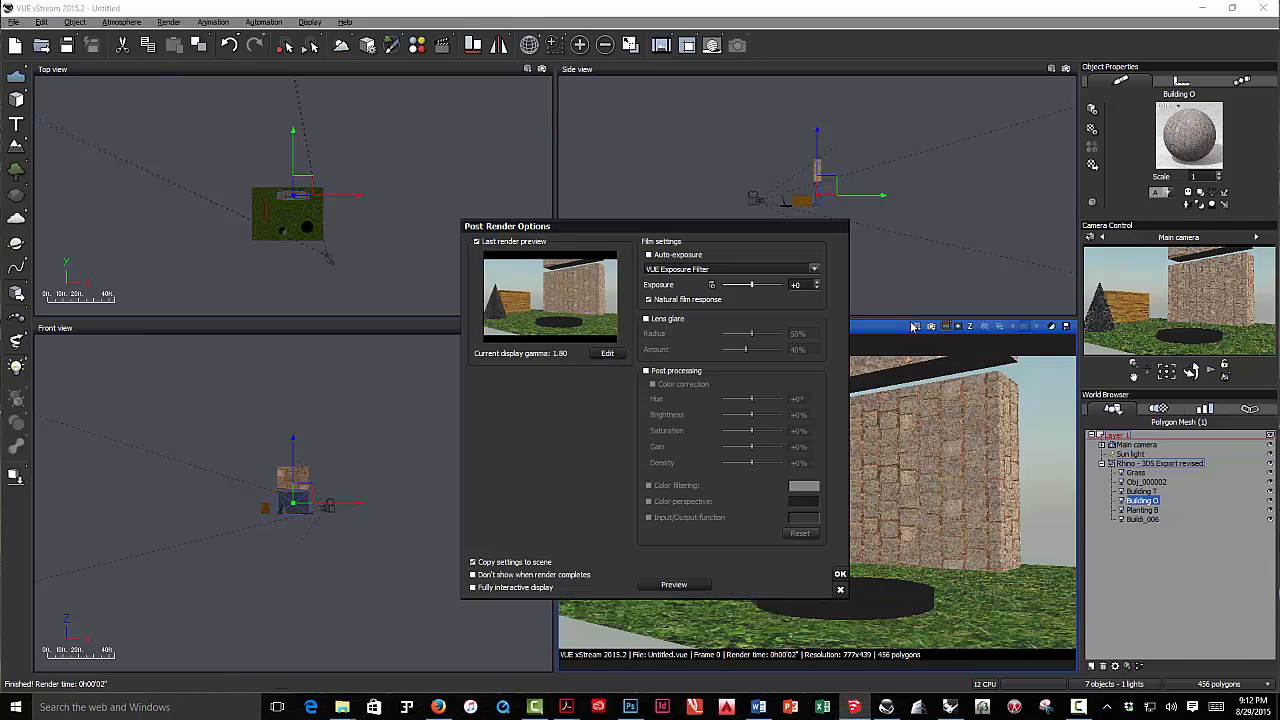
pyautogui.click(840, 574)
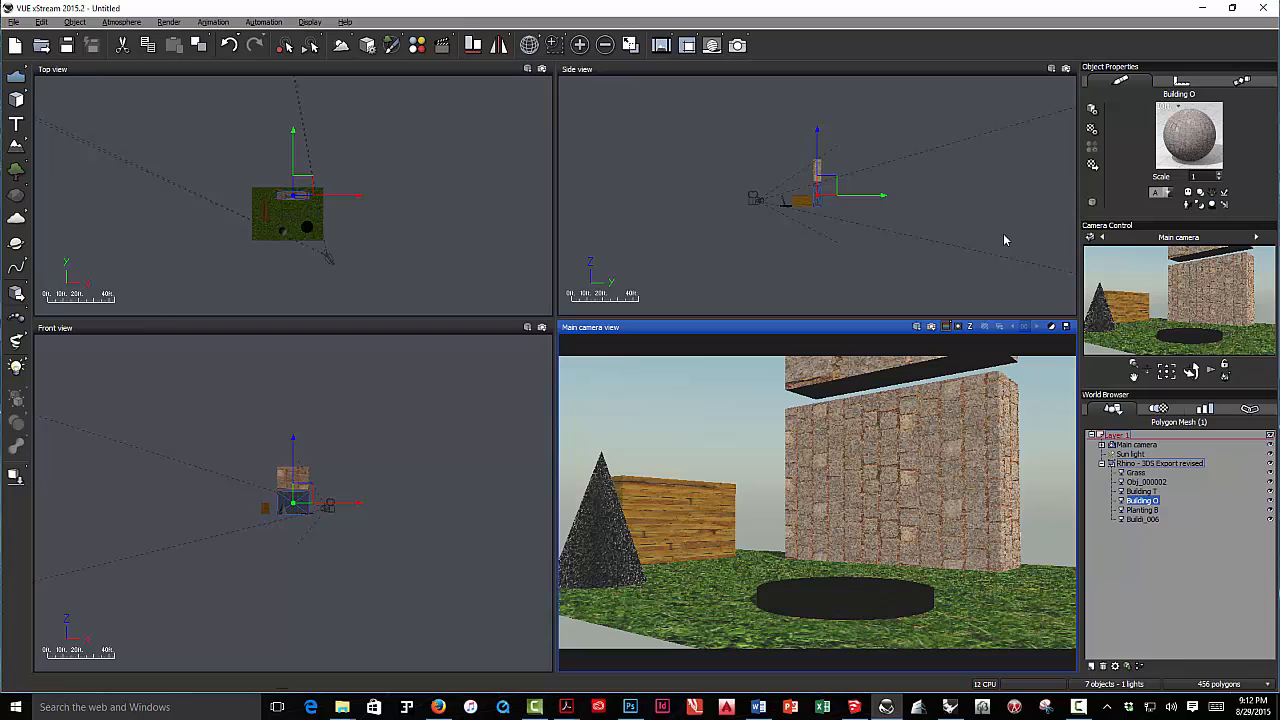
# Step: Ungroup the imported Rhino model into its separate meshes
pyautogui.click(705, 520)
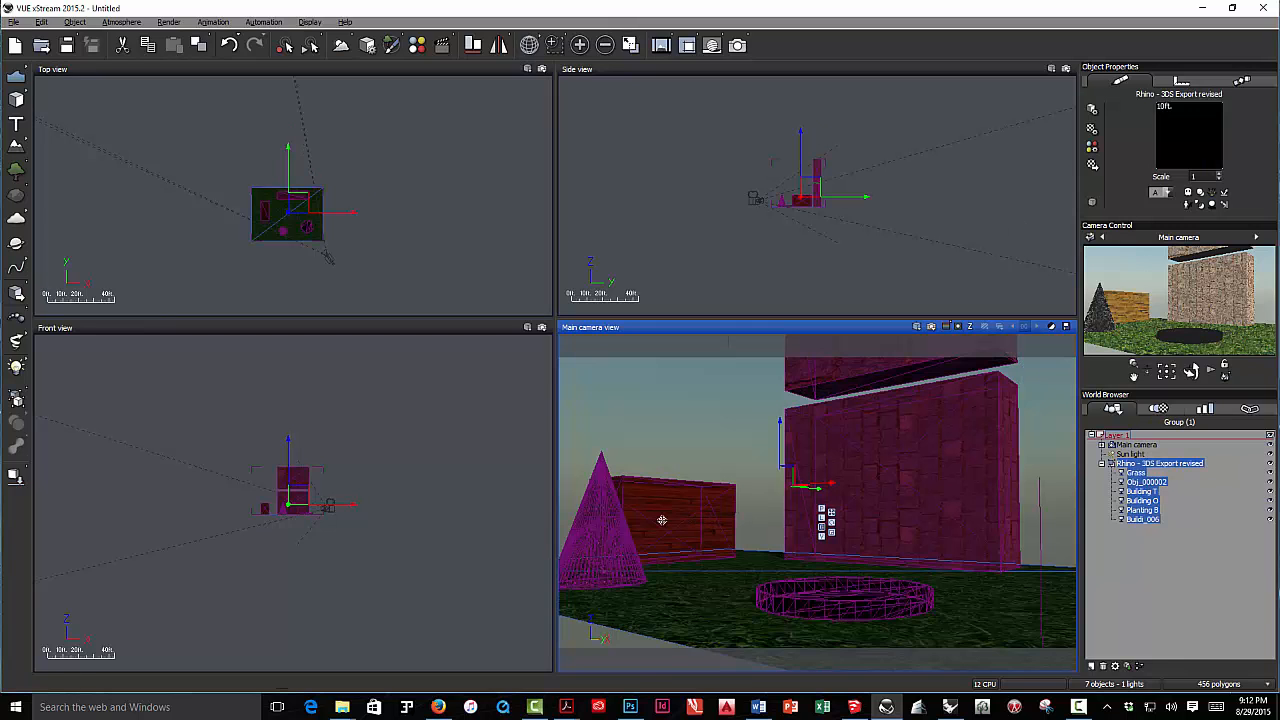
pyautogui.rightClick(307, 222)
pyautogui.click(350, 364)
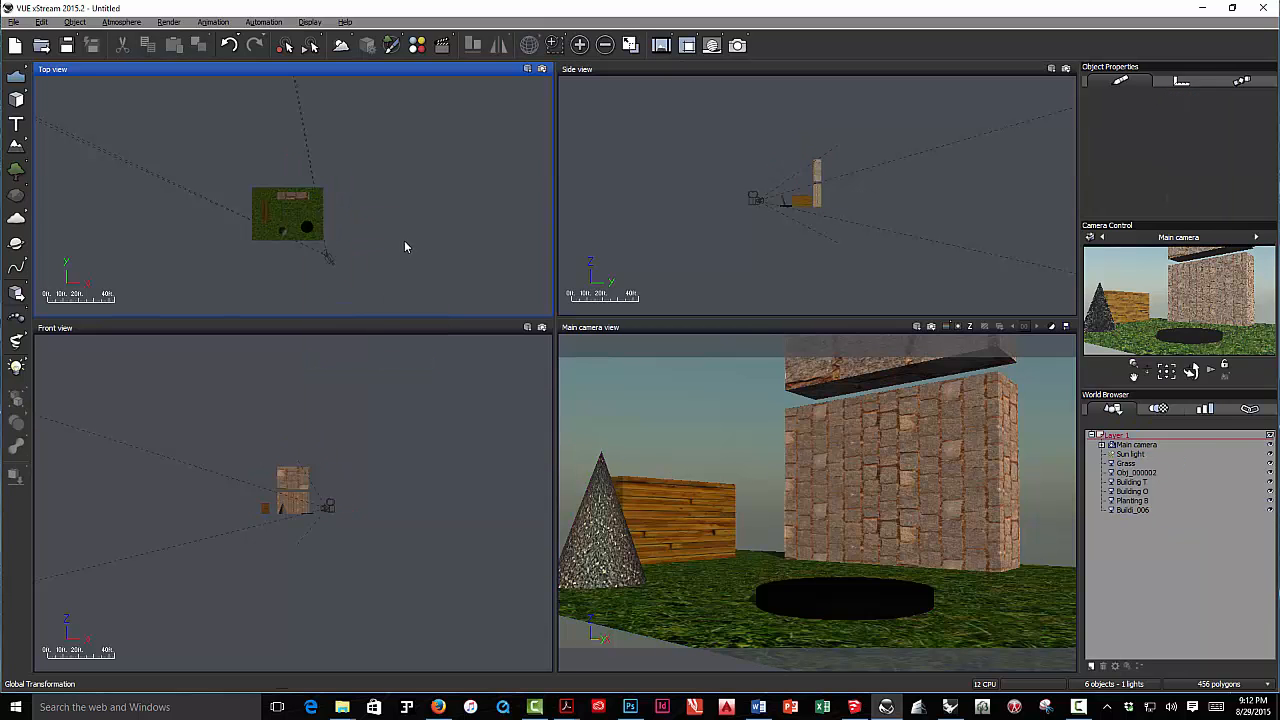
pyautogui.click(303, 197)
pyautogui.click(384, 219)
pyautogui.click(1138, 475)
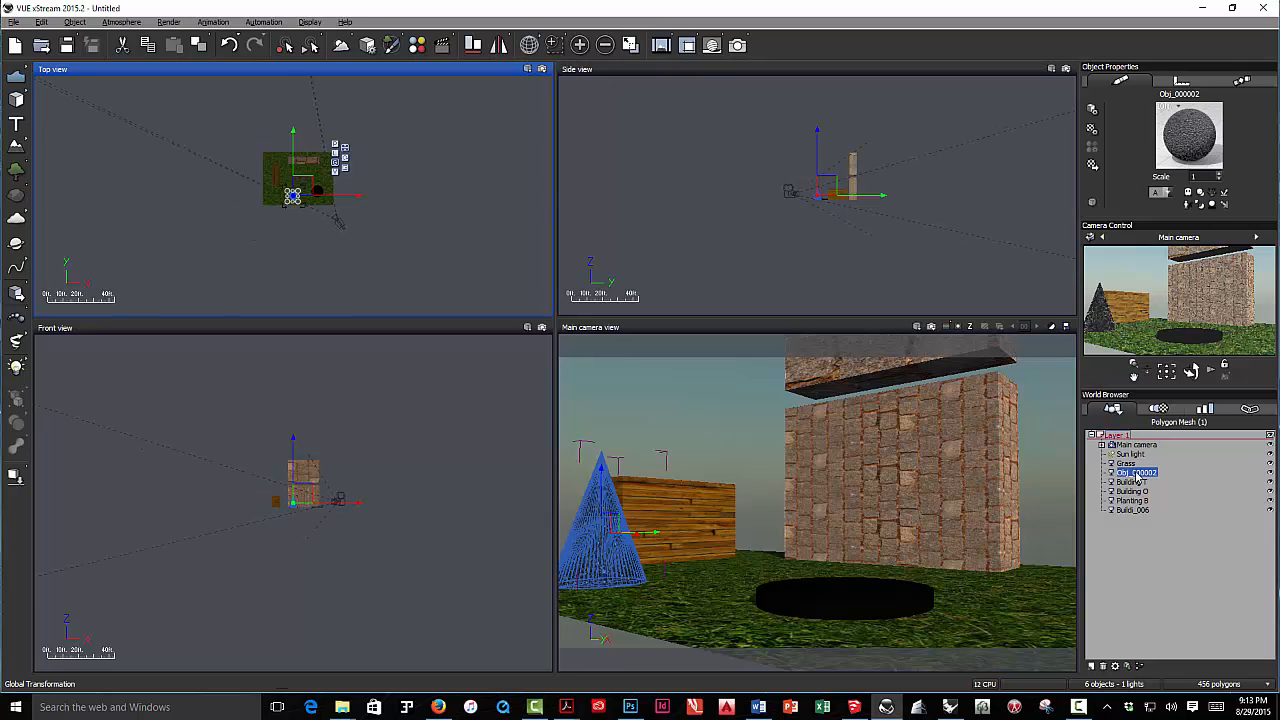
pyautogui.rightClick(1138, 478)
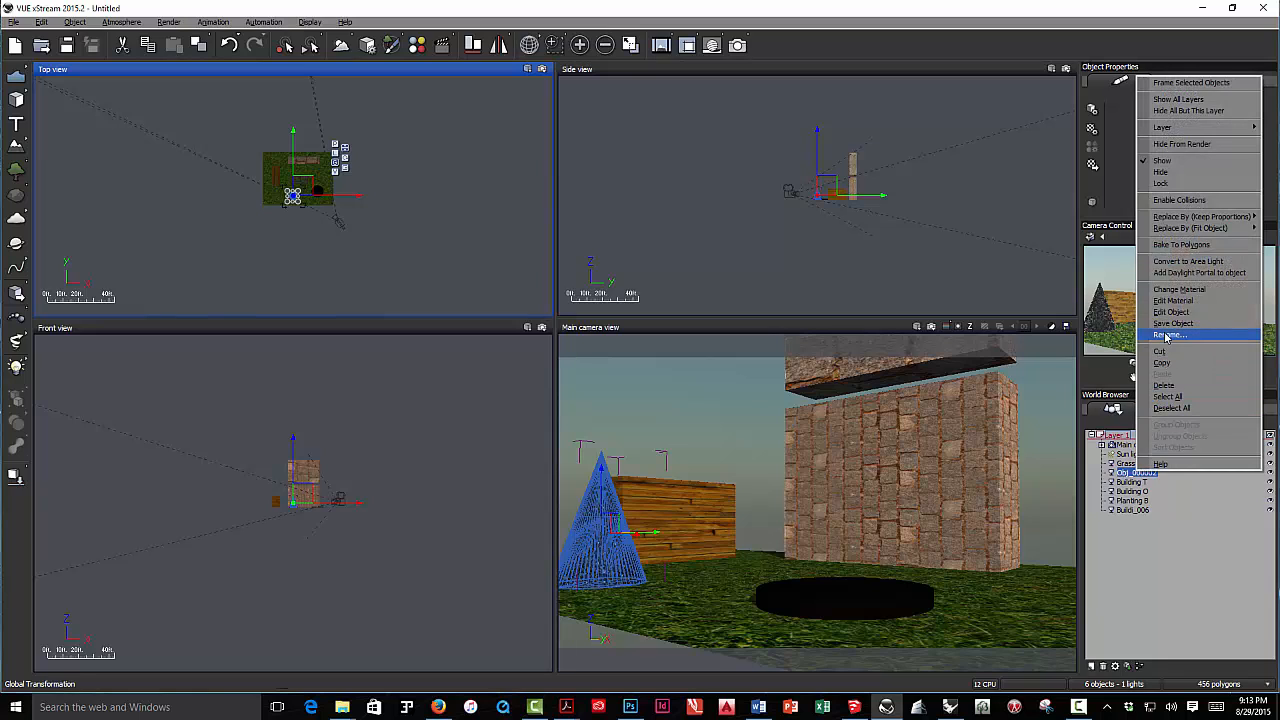
pyautogui.click(1020, 283)
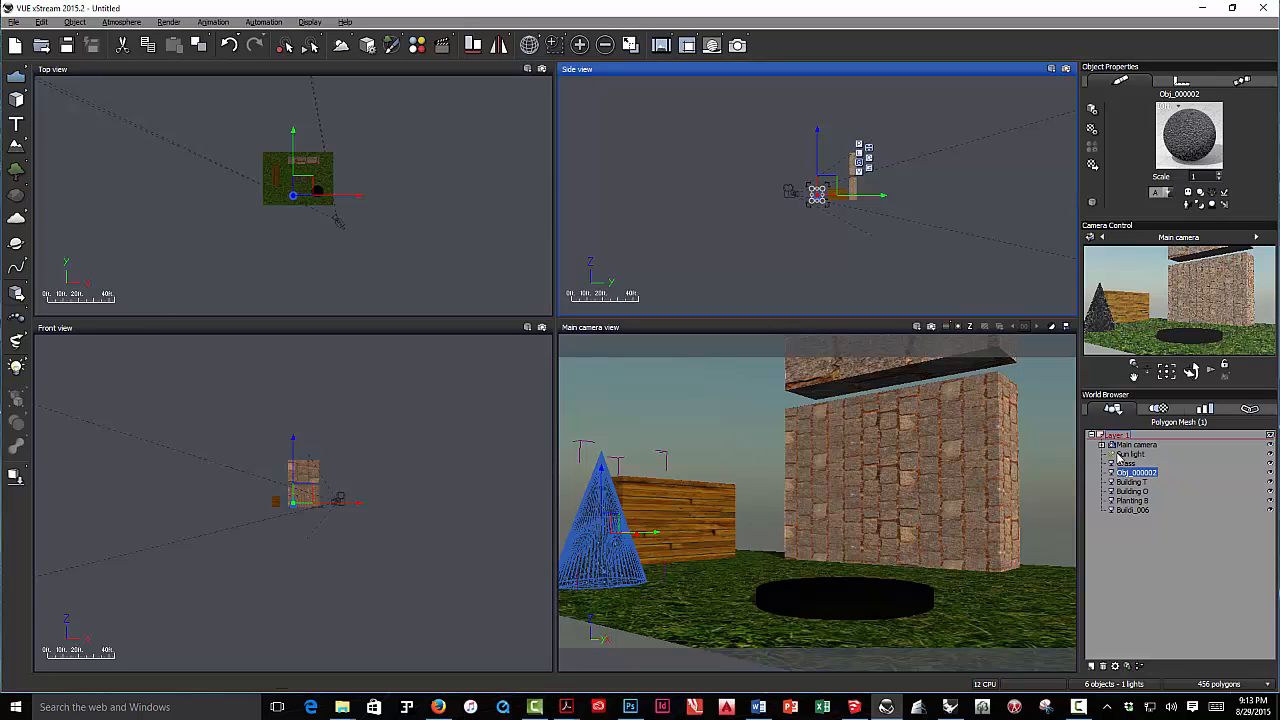
pyautogui.click(14, 22)
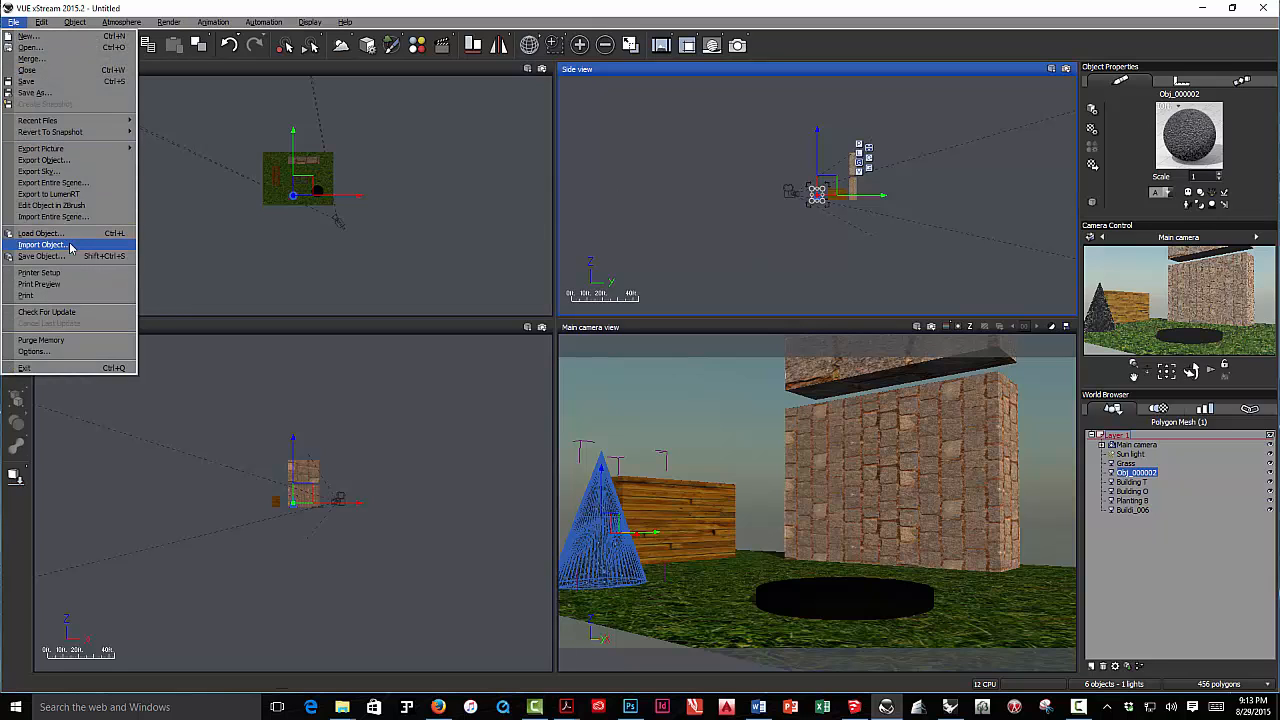
pyautogui.click(217, 262)
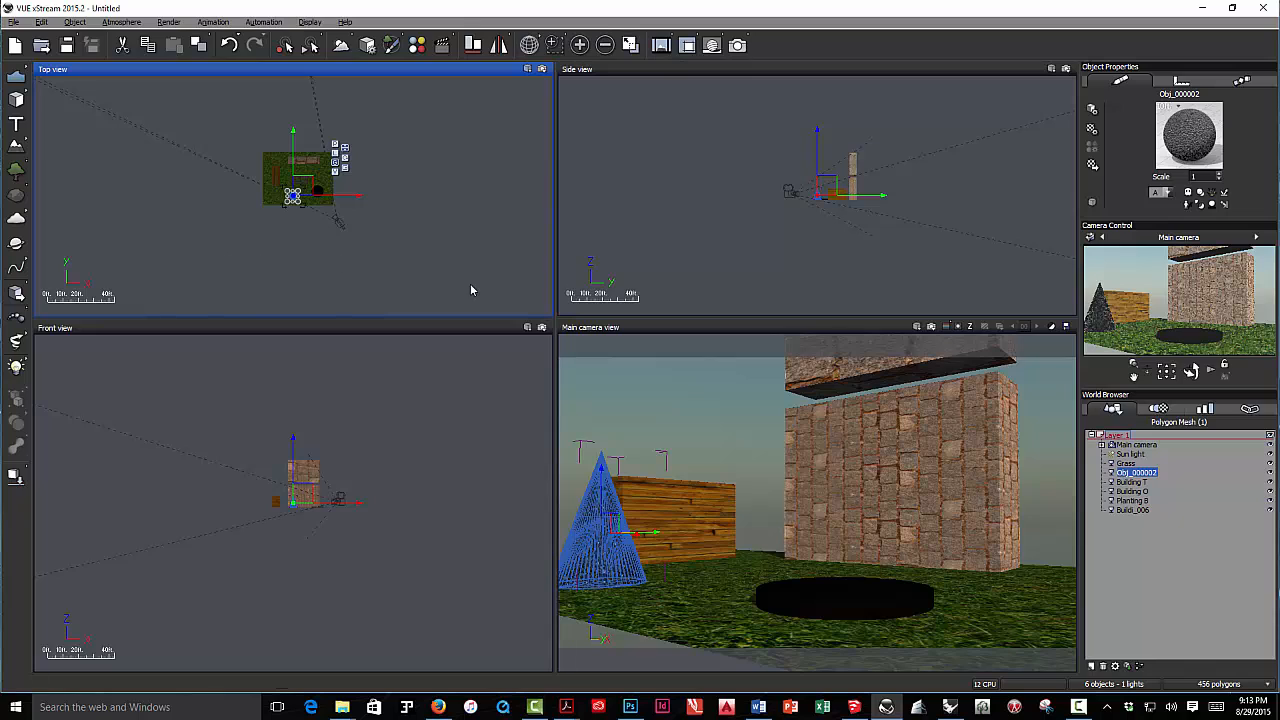